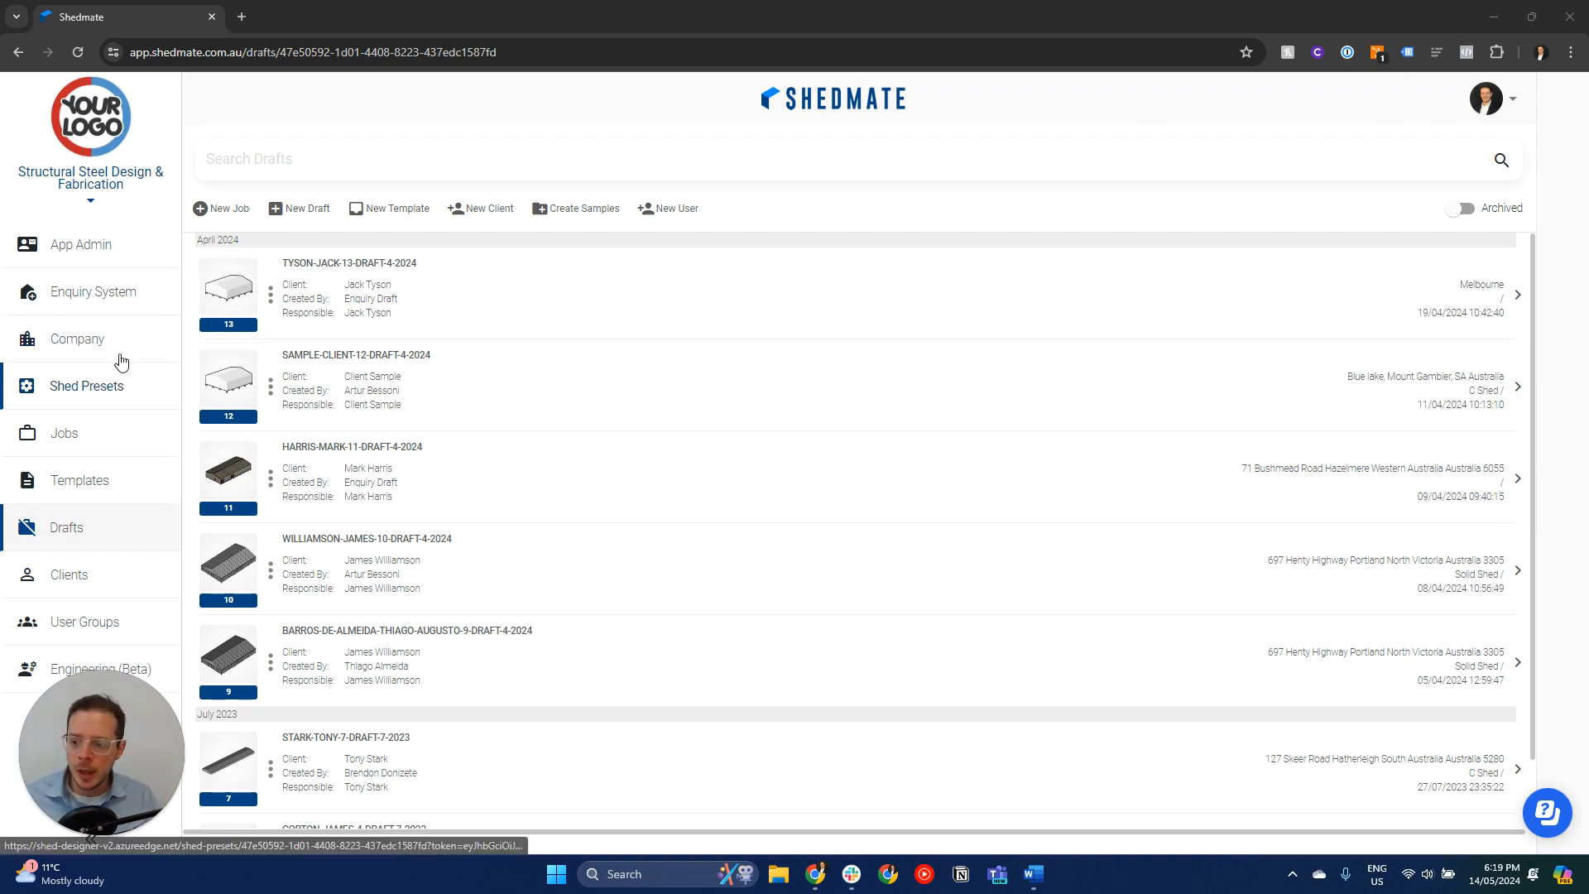
{"action": "left_click", "coordinate": [113, 294]}
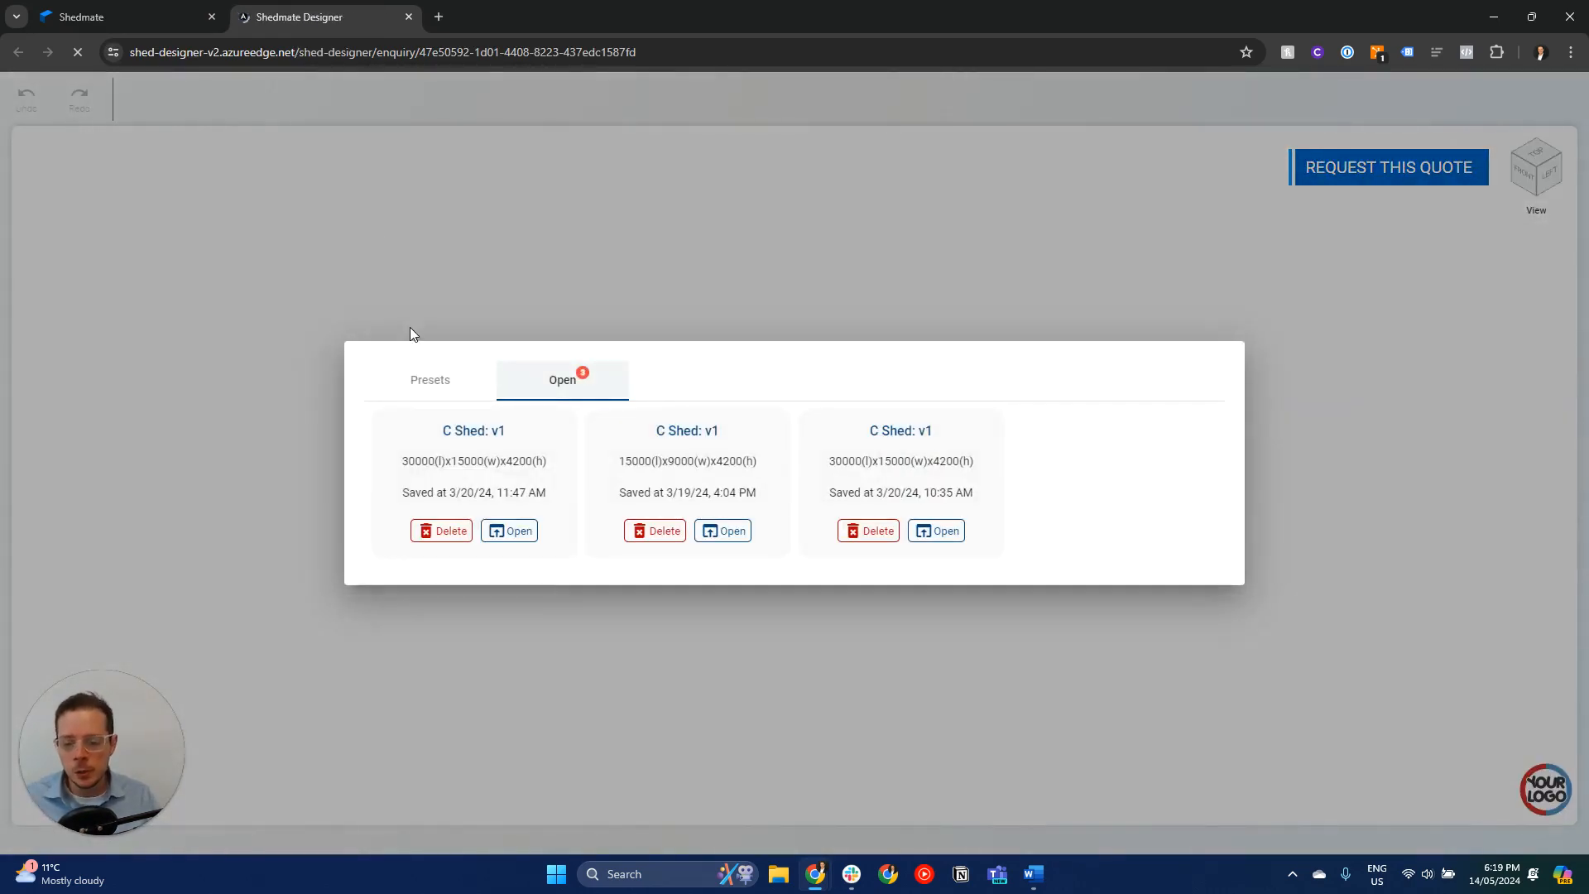
{"action": "left_click", "coordinate": [431, 389]}
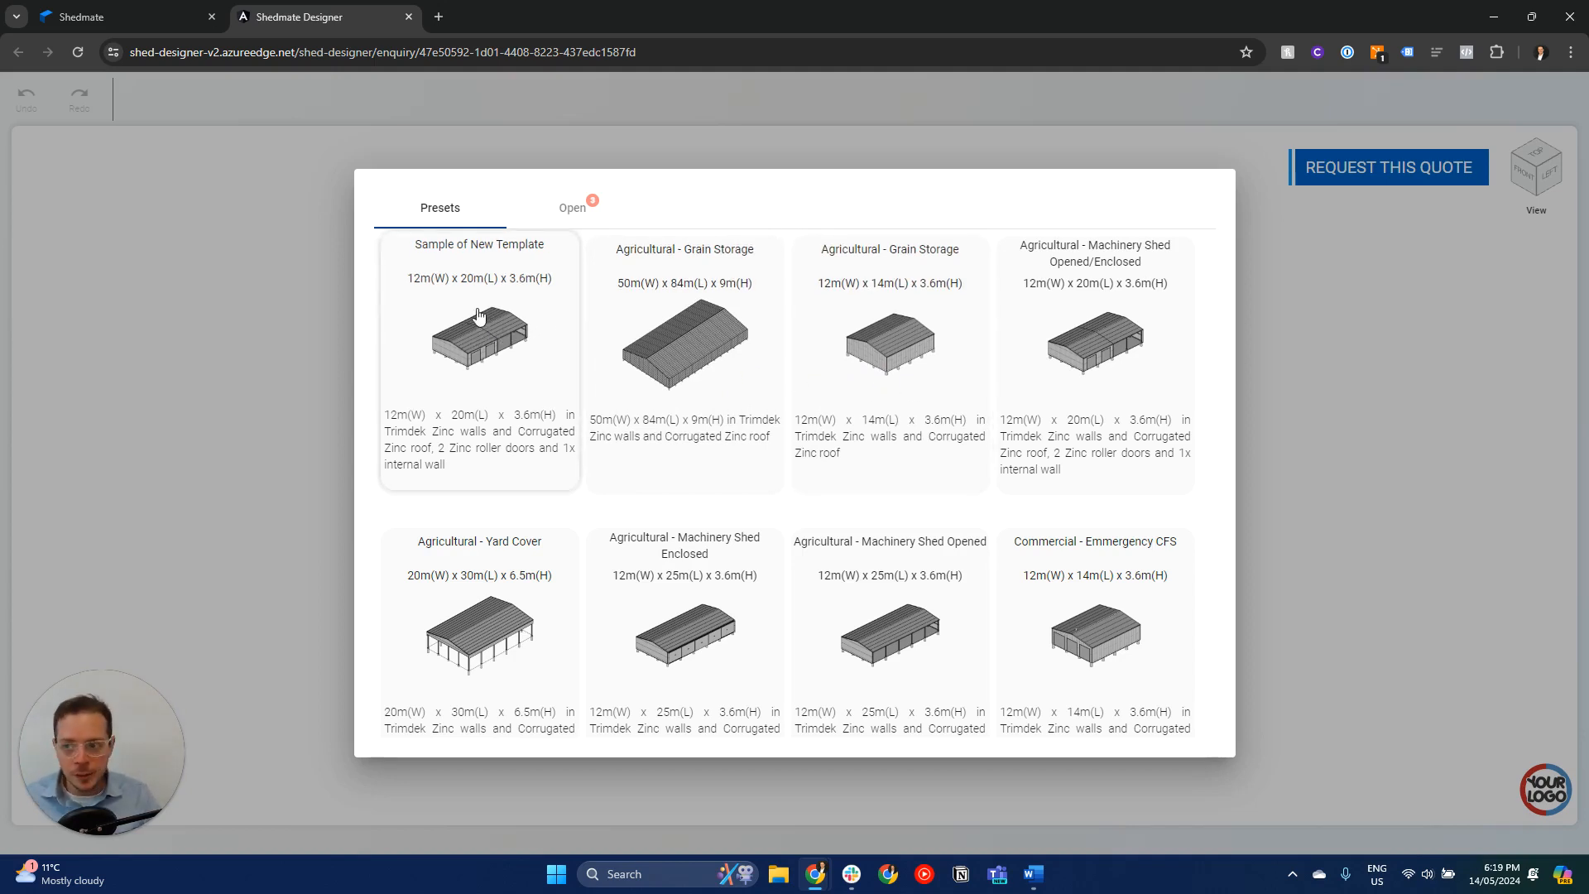
{"action": "left_click", "coordinate": [142, 12]}
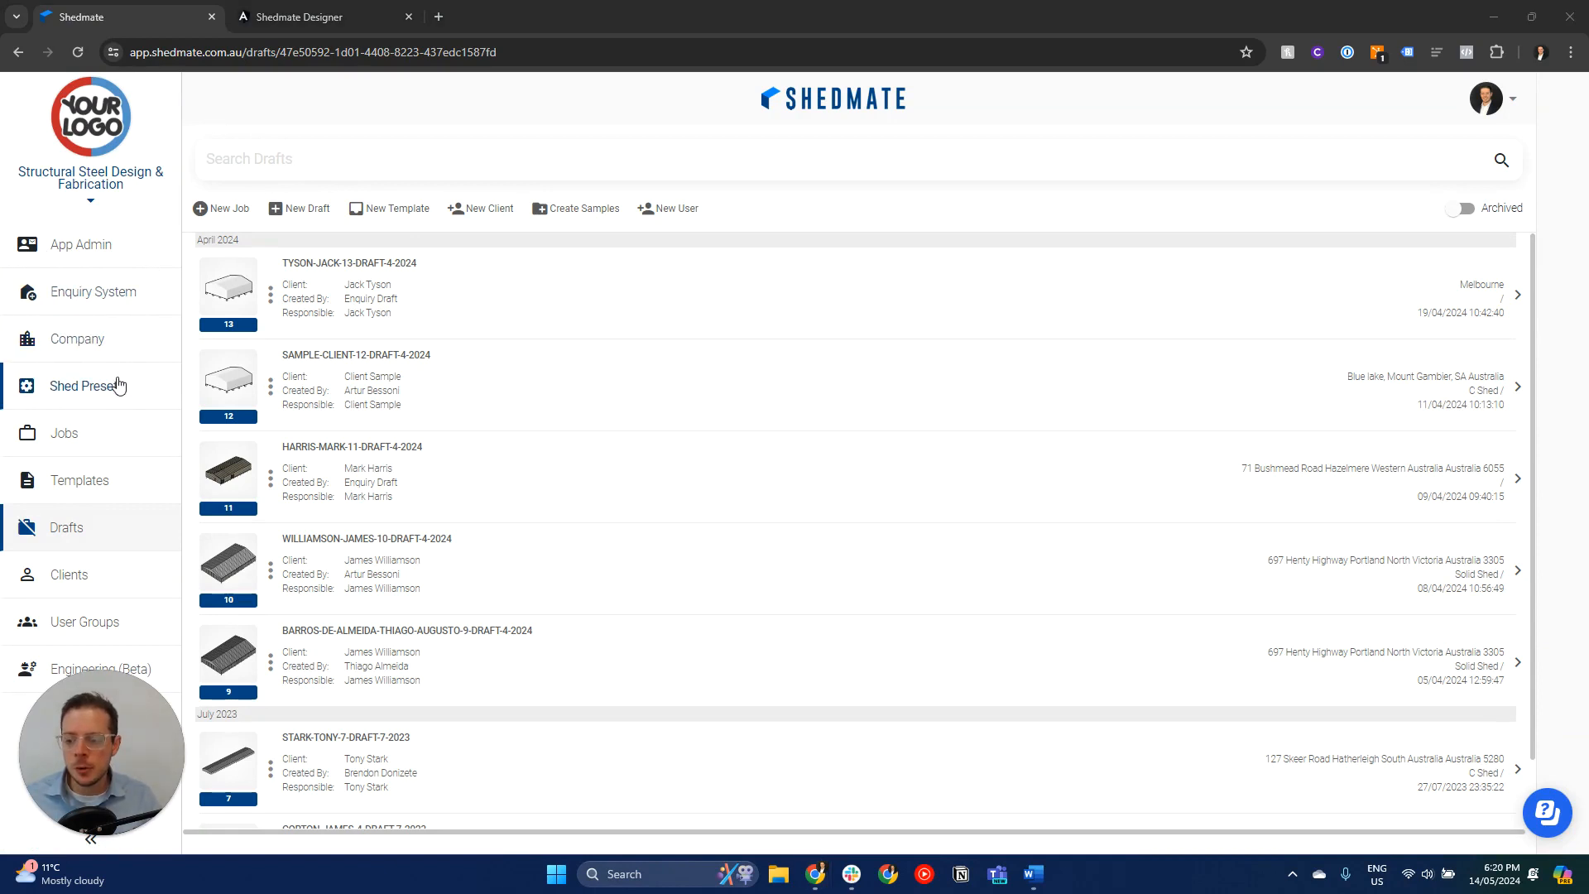
{"action": "left_click", "coordinate": [308, 14]}
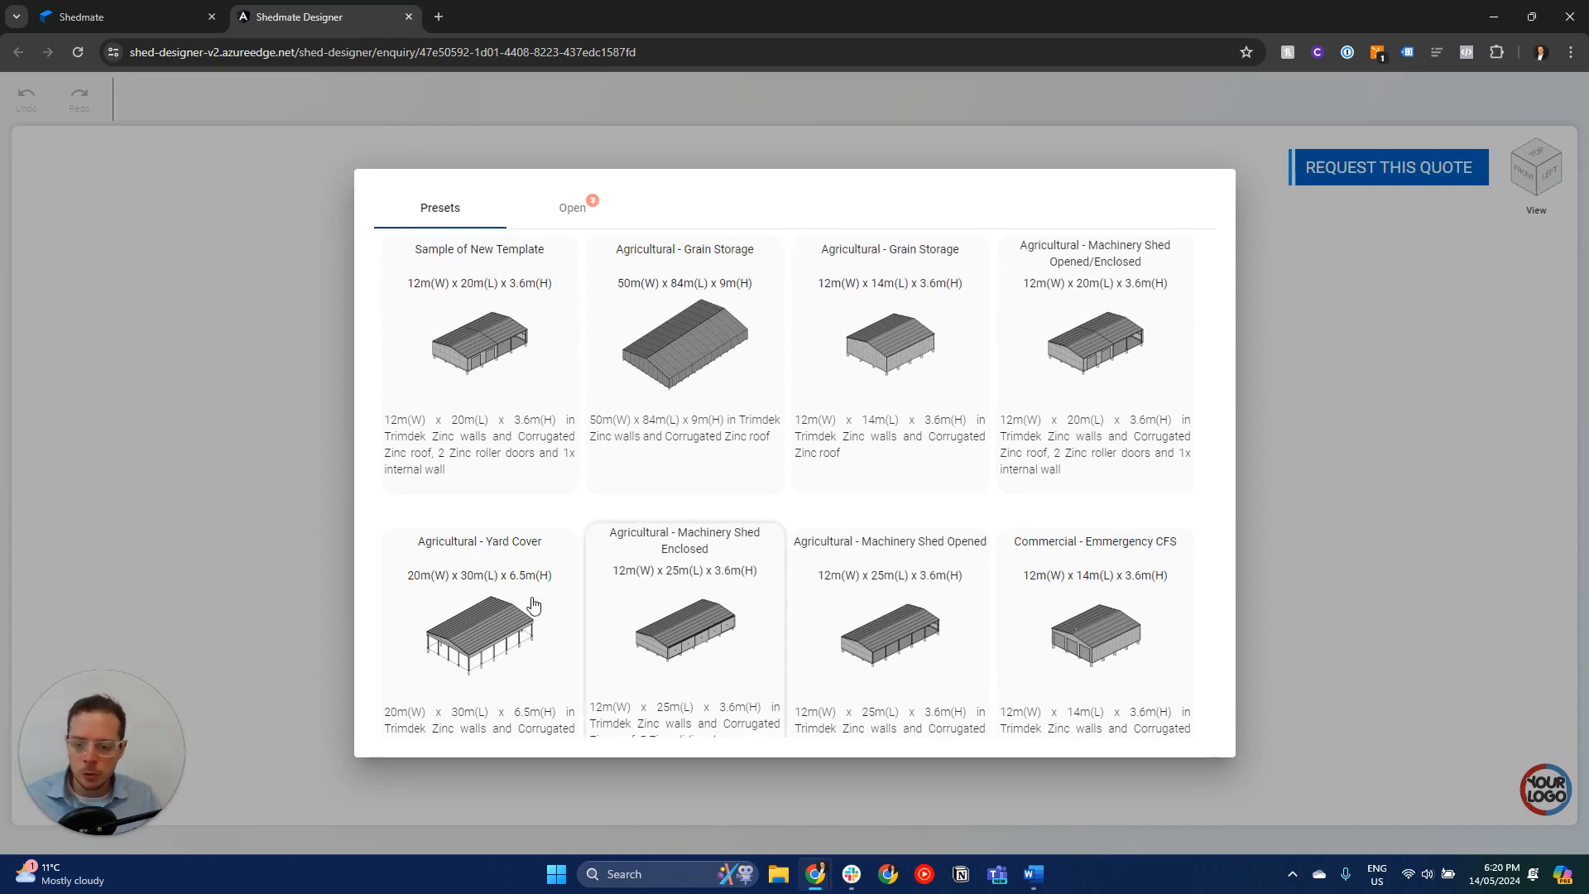
{"action": "left_click", "coordinate": [1113, 352]}
{"action": "left_click_drag", "start_coordinate": [1006, 455], "coordinate": [904, 557]}
{"action": "scroll", "coordinate": [951, 504], "scroll_direction": "up", "scroll_amount": 2}
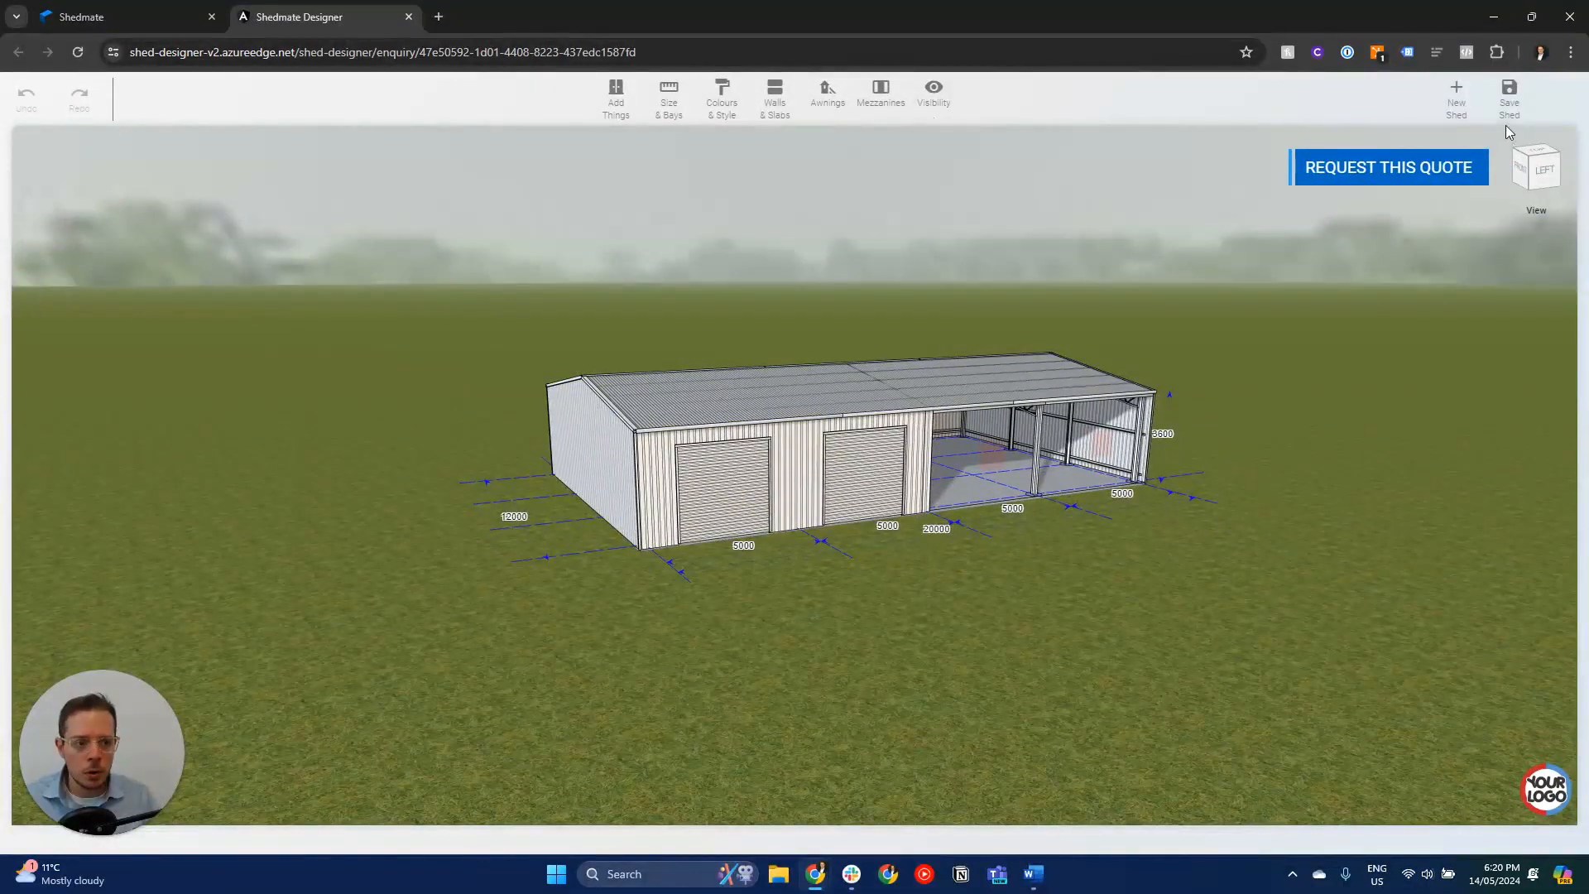
{"action": "left_click", "coordinate": [409, 16]}
- Launch the enquiry system's designer and load the Agricultural - Machinery Shed Enclosed preset, 12m(W) x 25m(L) x 3.6m(H)
{"action": "left_click", "coordinate": [124, 296]}
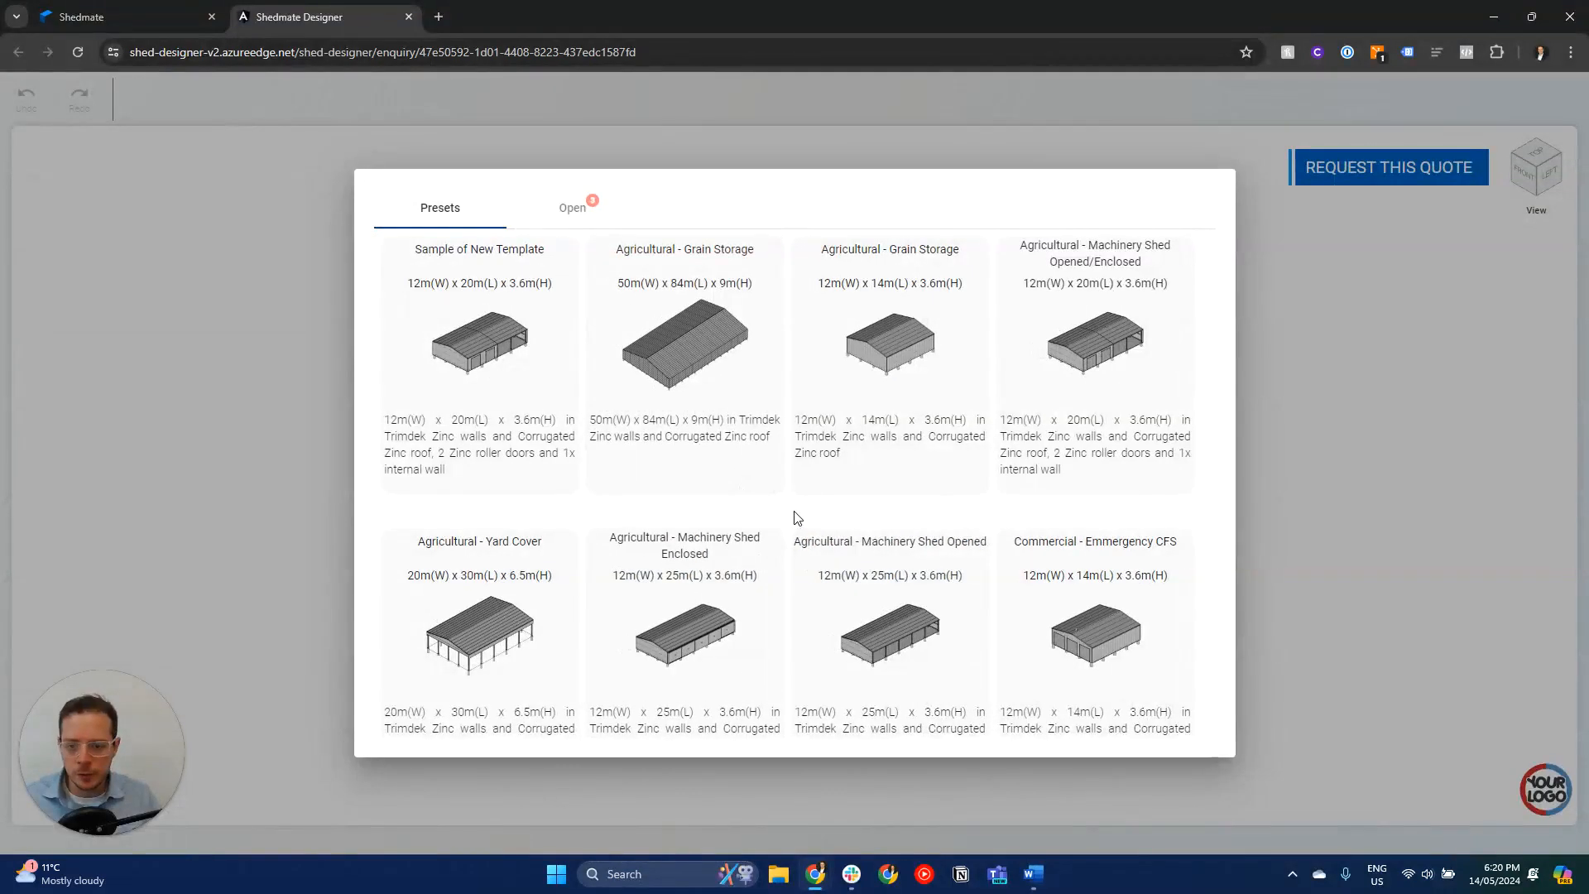
{"action": "left_click", "coordinate": [708, 644]}
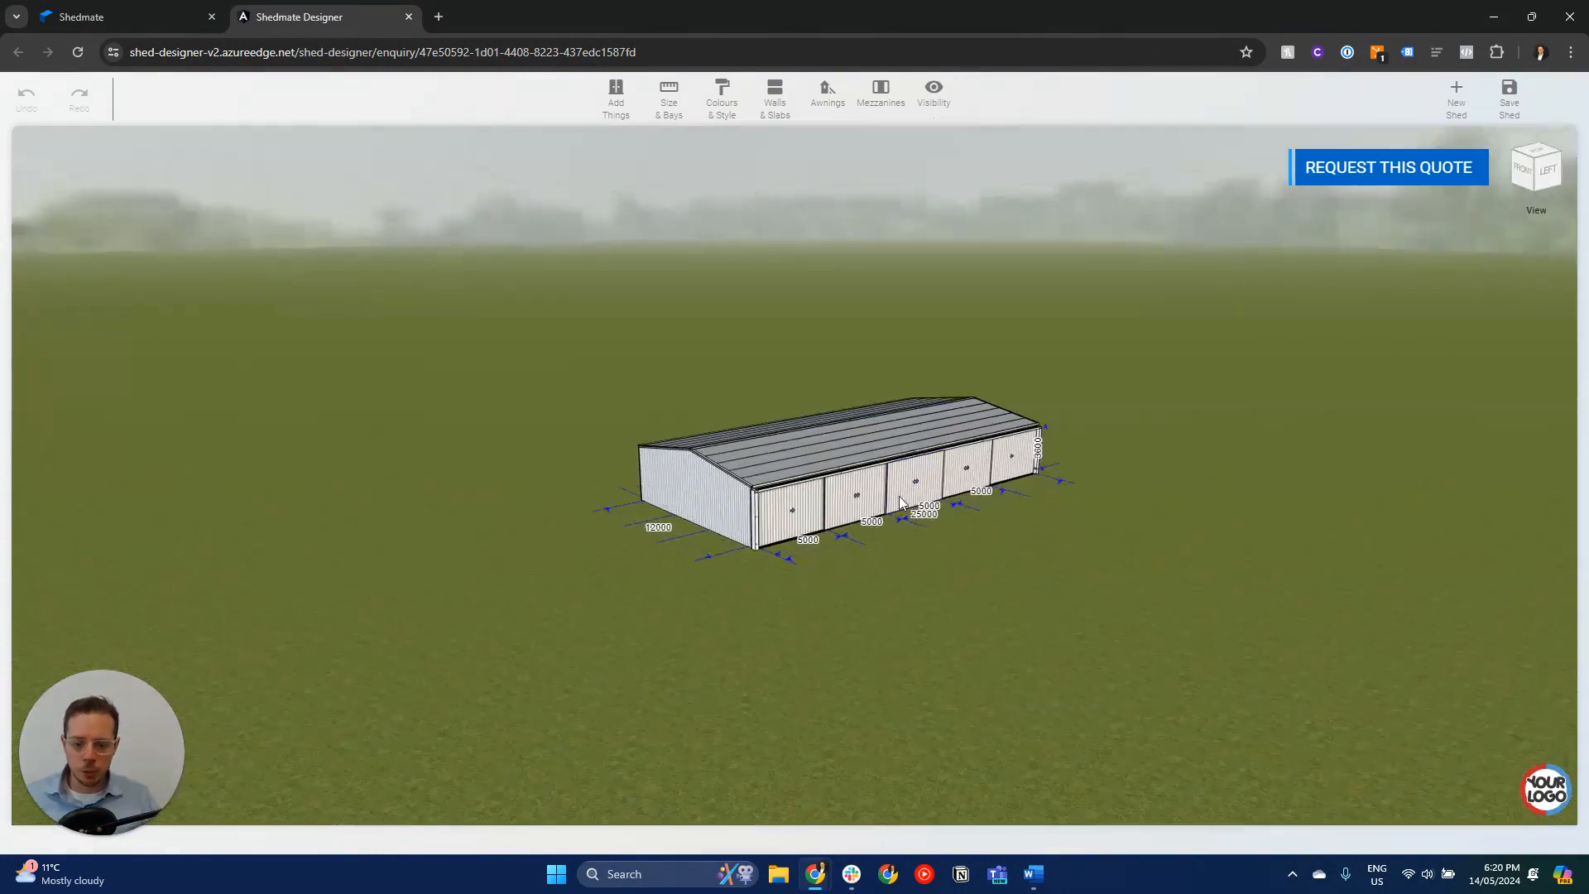
{"action": "left_click_drag", "start_coordinate": [1014, 590], "coordinate": [1016, 601]}
{"action": "right_click_drag", "start_coordinate": [1026, 588], "coordinate": [955, 630]}
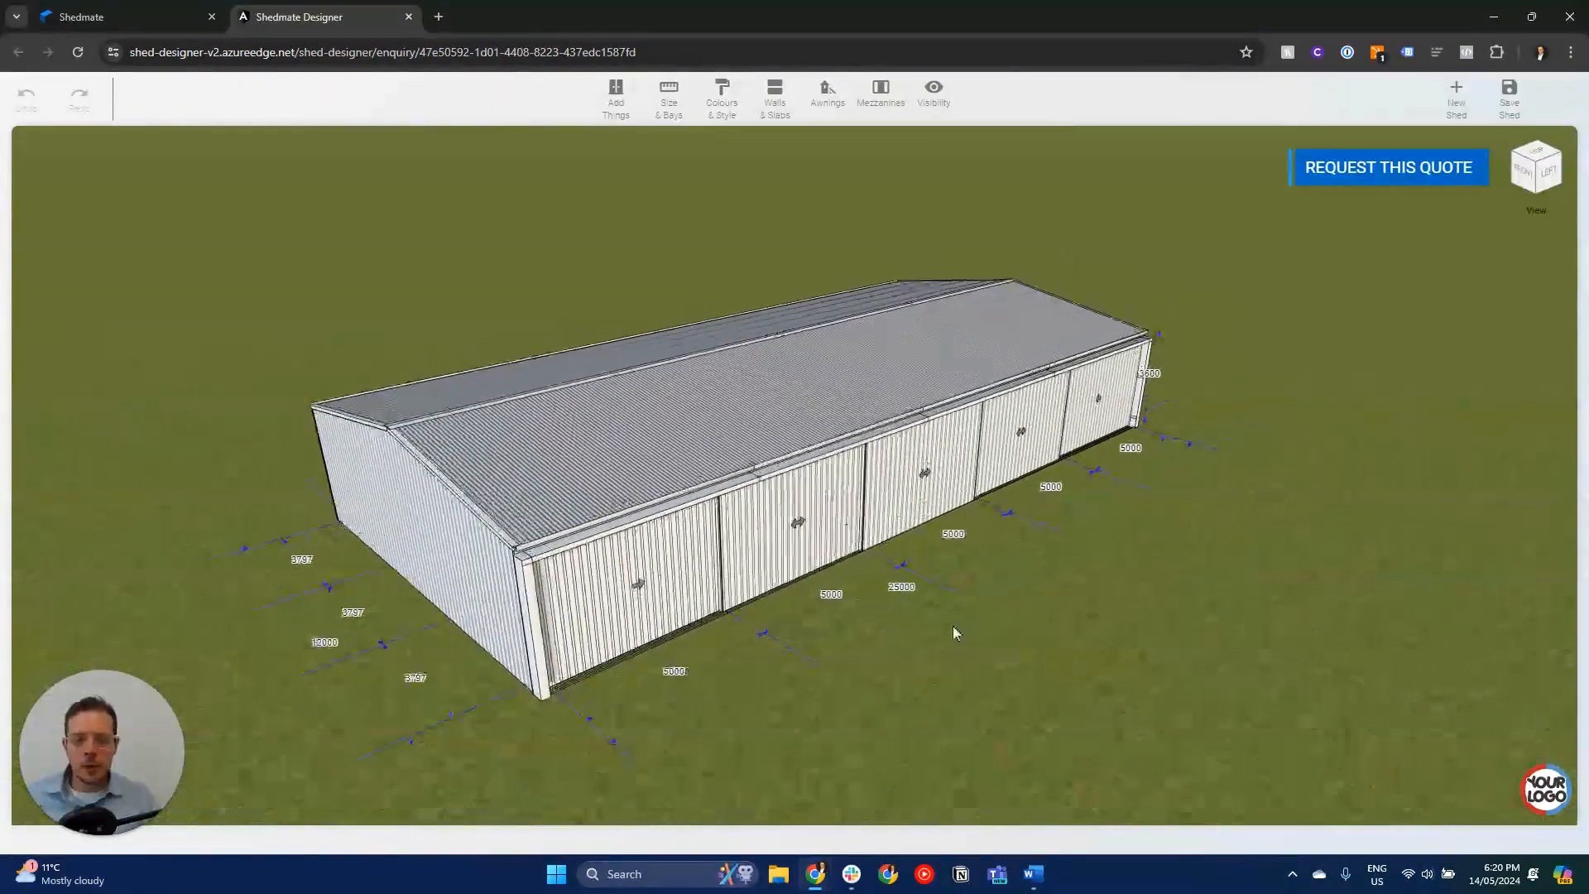
{"action": "left_click_drag", "start_coordinate": [1000, 635], "coordinate": [986, 635]}
- Set the shed's overall length to 15000 and its overall width to 16000
{"action": "left_click", "coordinate": [893, 591]}
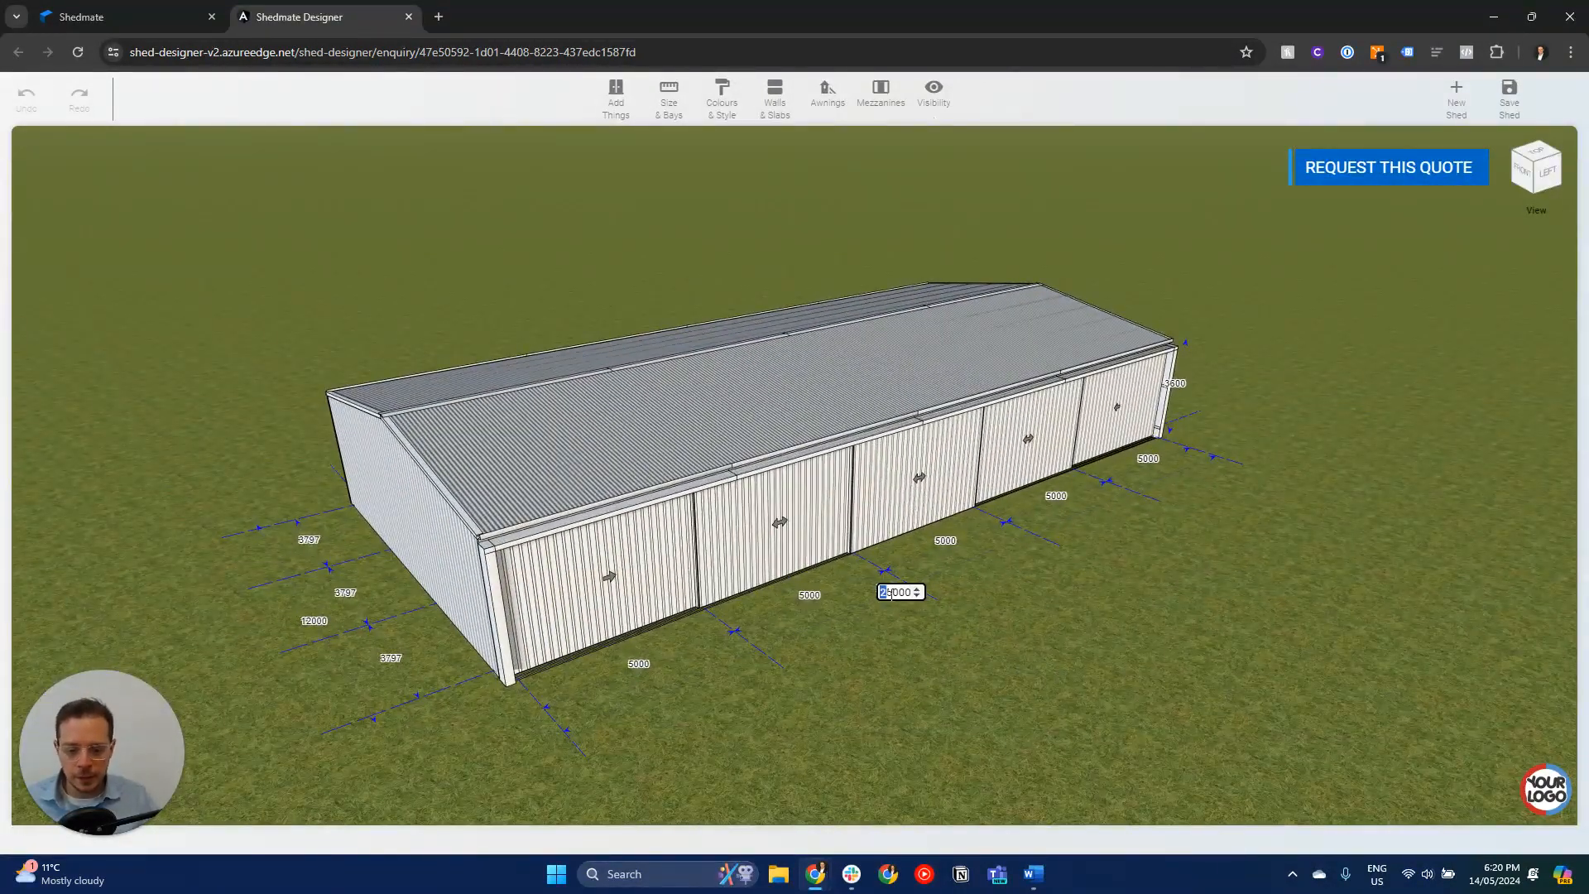
{"action": "key", "text": "Return"}
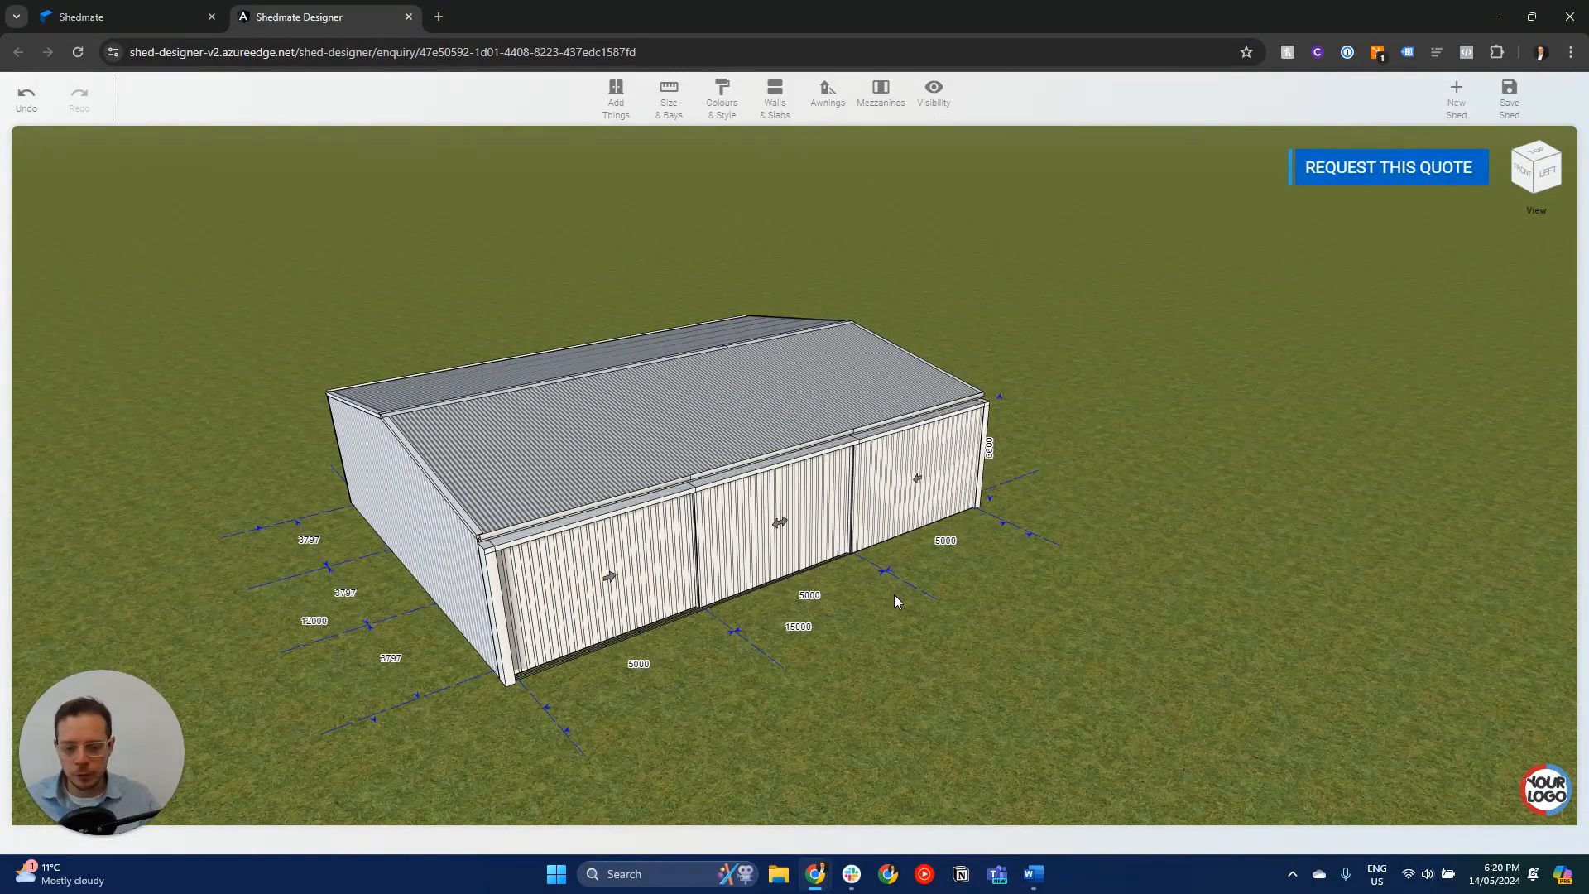
{"action": "left_click", "coordinate": [312, 623]}
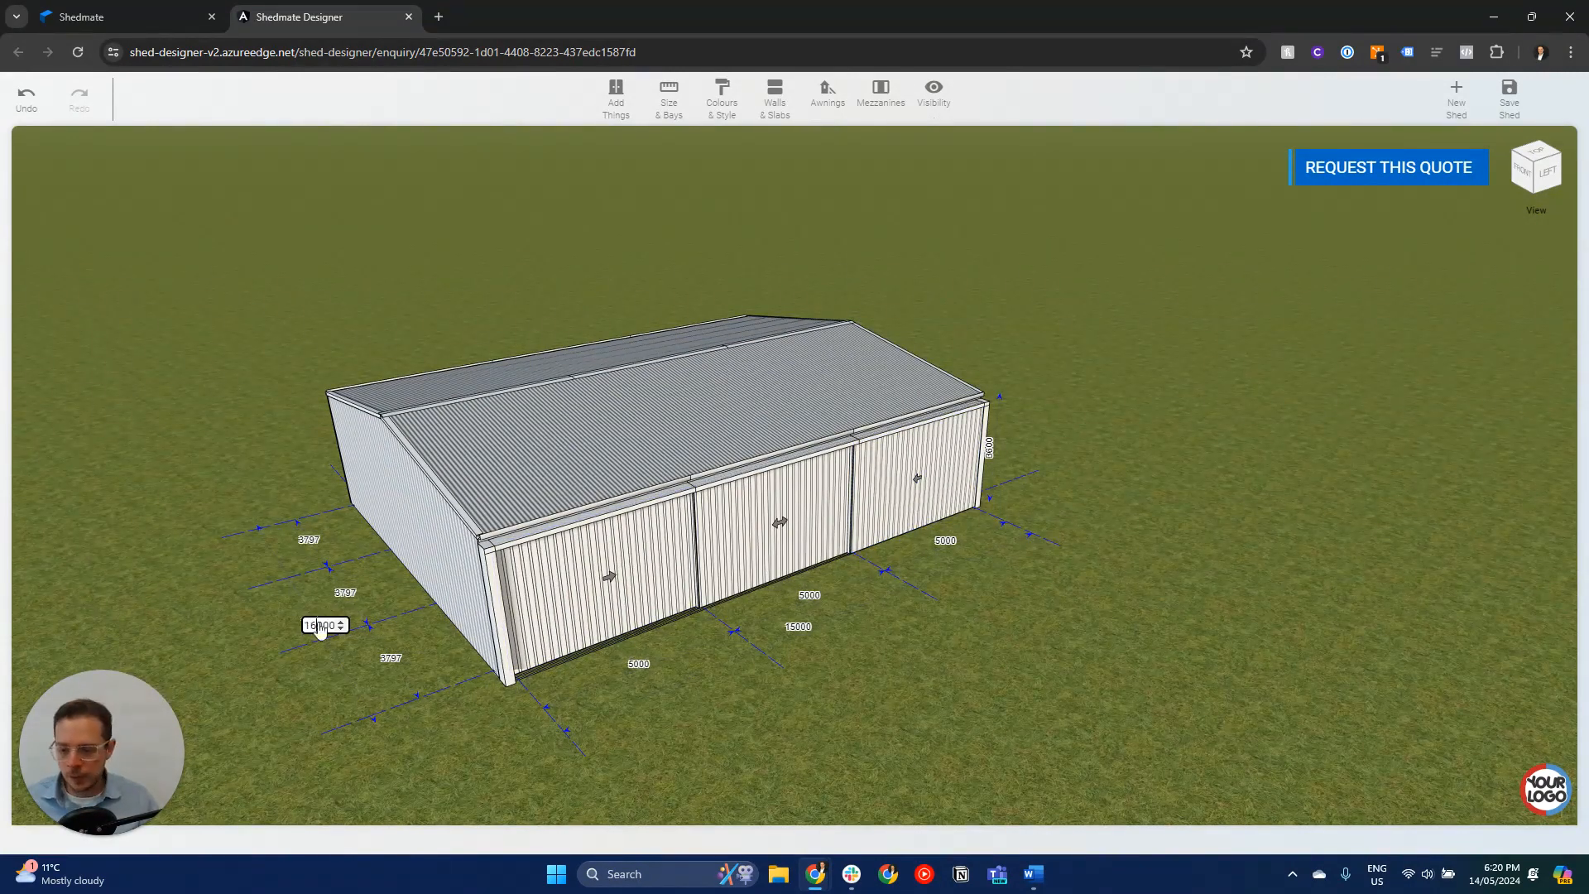
{"action": "key", "text": "Return"}
- Set the shed's wall height to 4200
{"action": "right_click_drag", "start_coordinate": [464, 626], "coordinate": [695, 569]}
{"action": "left_click", "coordinate": [1282, 360]}
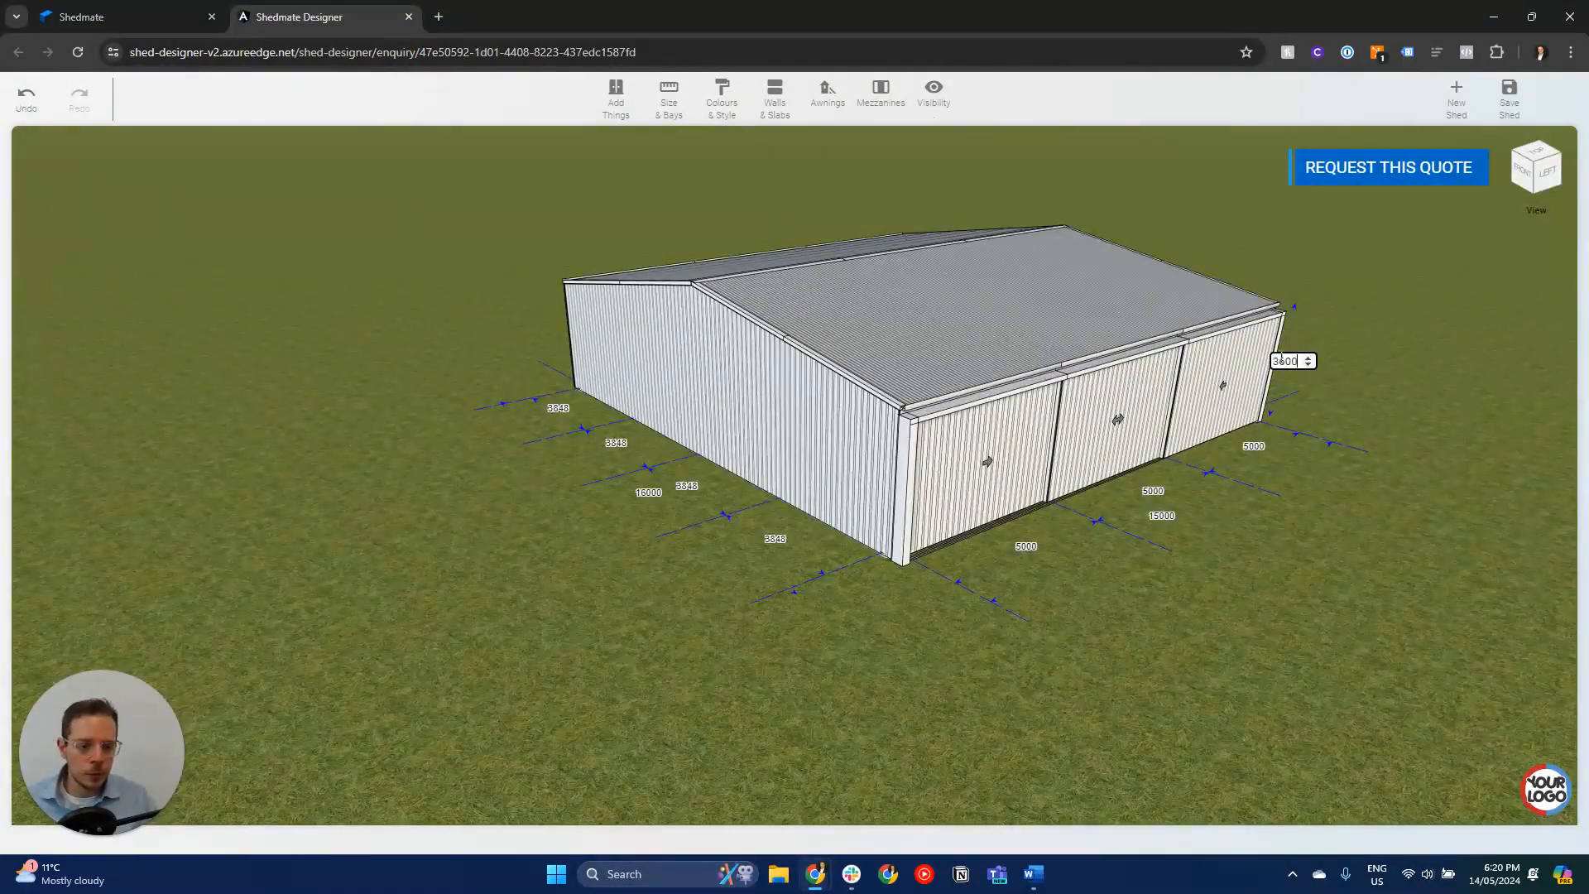
{"action": "type", "text": "42"}
{"action": "key", "text": "Return"}
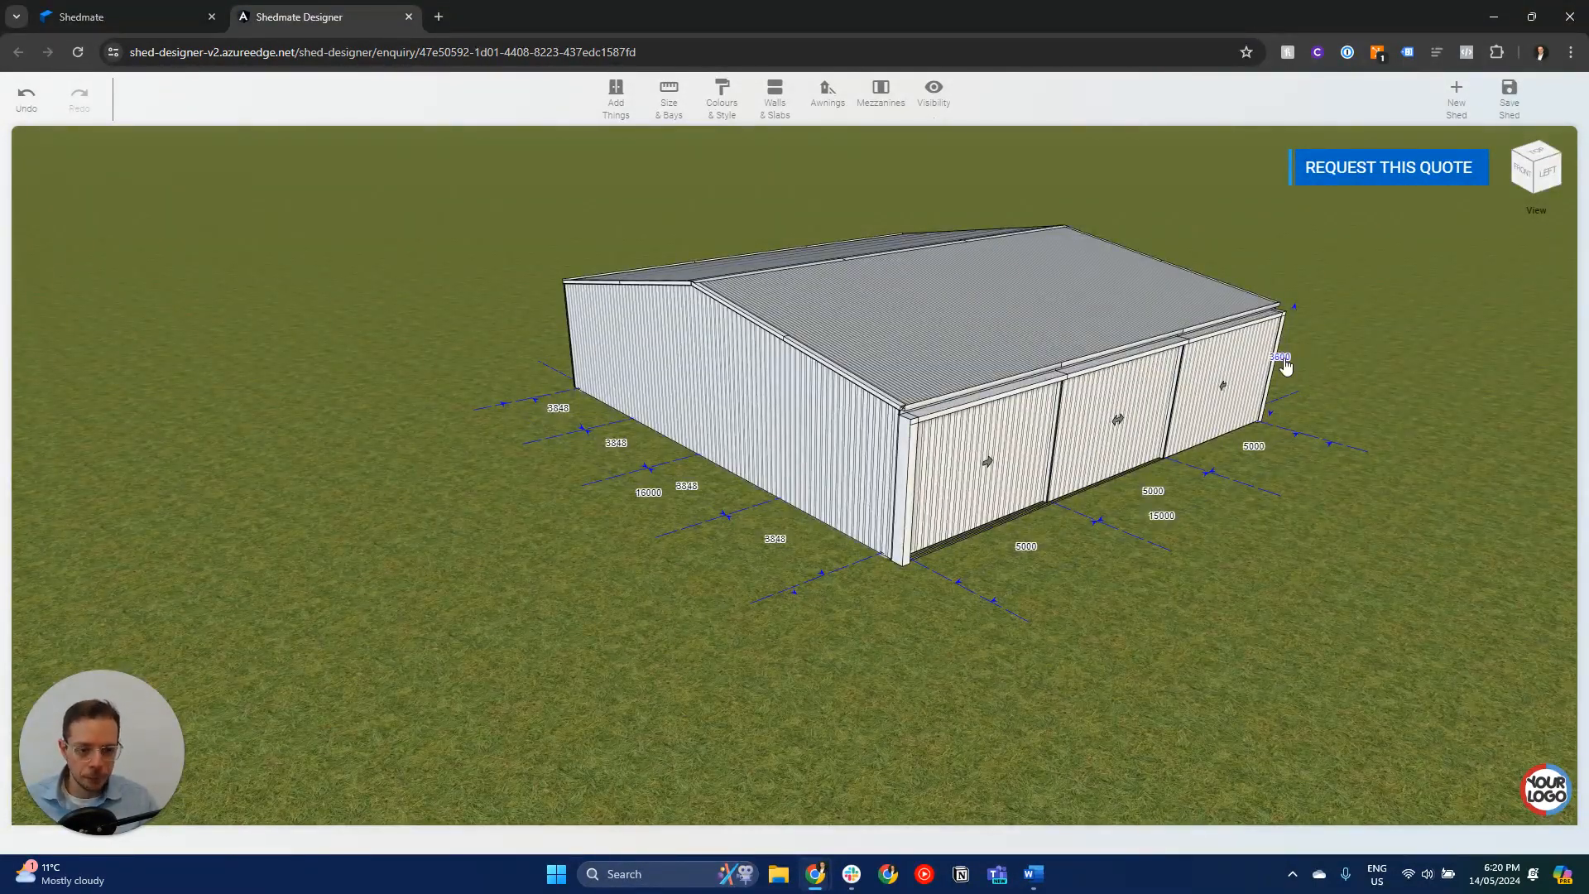
- Select the shed's roof and examine the structure from inside and outside the building
{"action": "right_click_drag", "start_coordinate": [1147, 511], "coordinate": [969, 568]}
{"action": "left_click", "coordinate": [764, 277]}
{"action": "scroll", "coordinate": [745, 373], "scroll_direction": "up", "scroll_amount": 10}
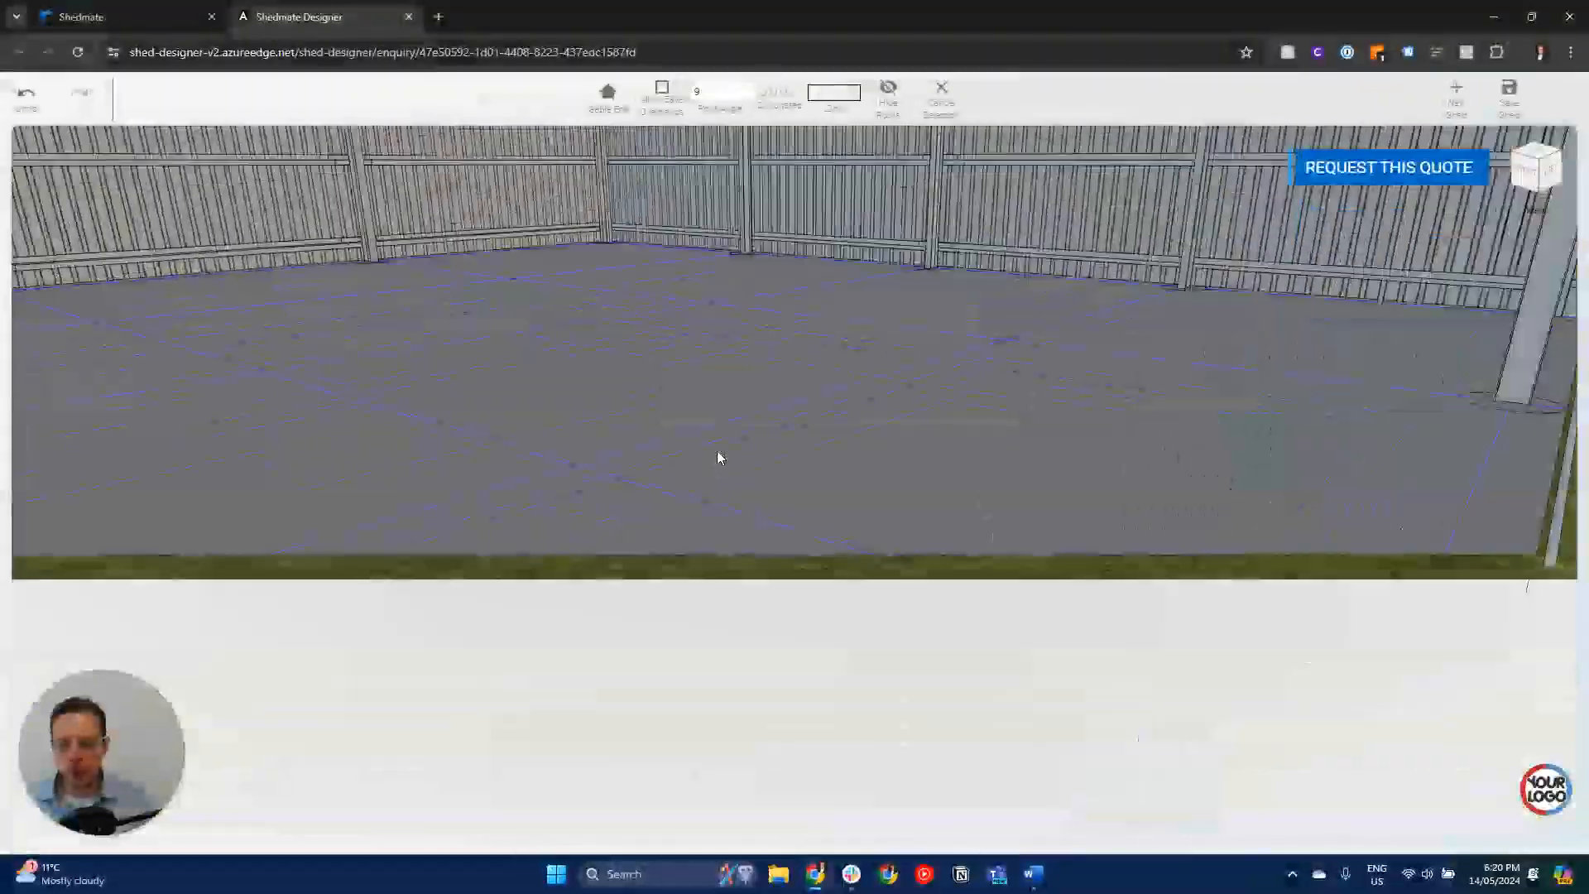
{"action": "right_click_drag", "start_coordinate": [718, 457], "coordinate": [883, 657]}
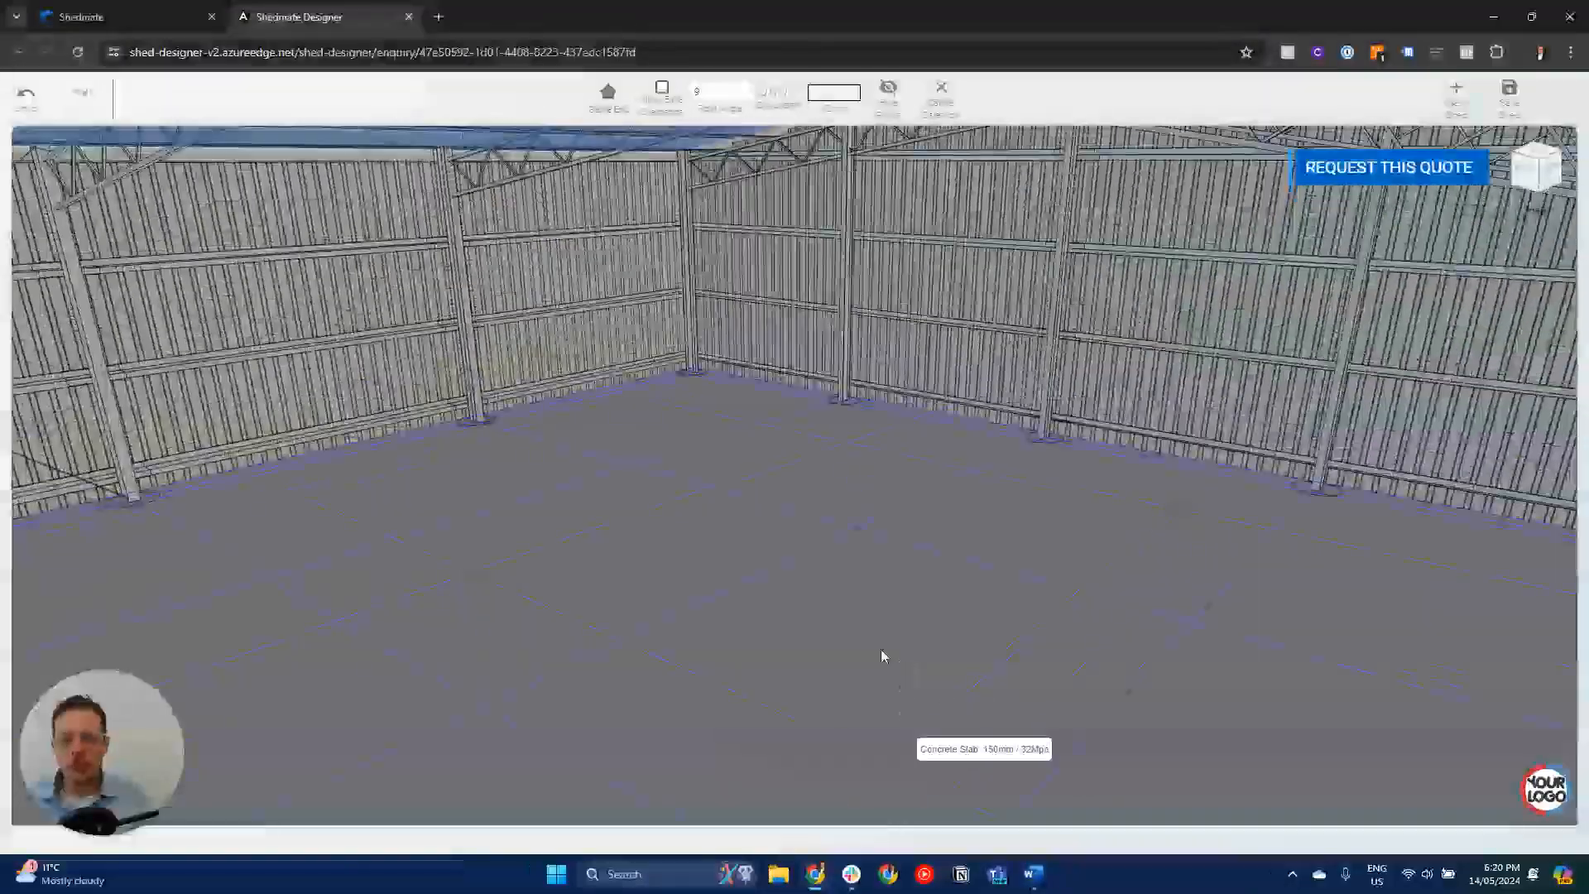
{"action": "left_click_drag", "start_coordinate": [883, 656], "coordinate": [1017, 565]}
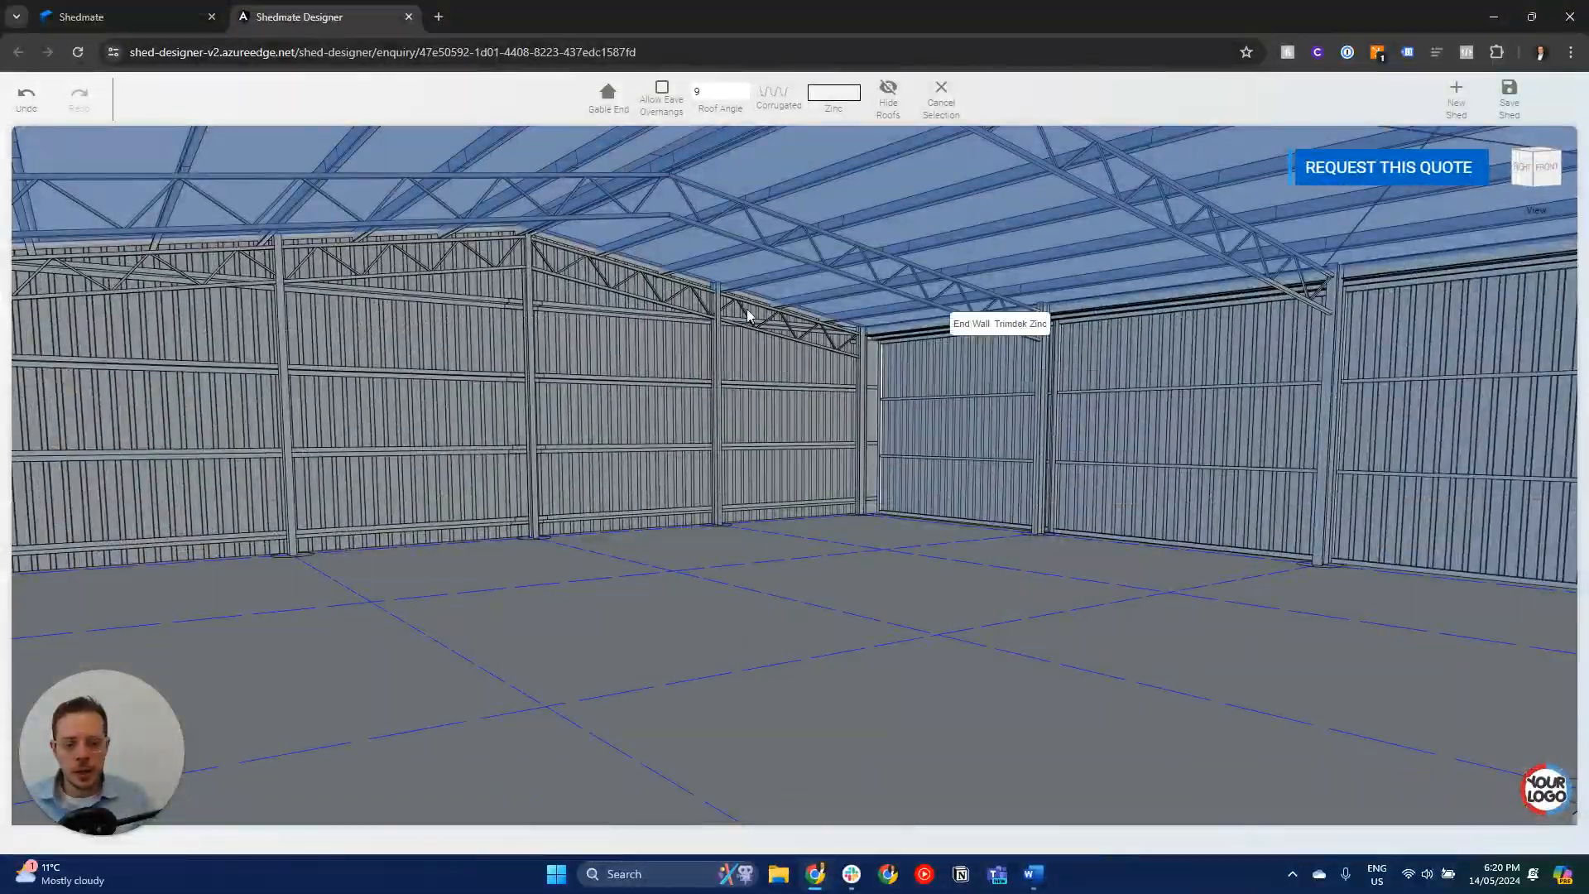
{"action": "scroll", "coordinate": [869, 505], "scroll_direction": "down", "scroll_amount": 10}
{"action": "left_click_drag", "start_coordinate": [869, 505], "coordinate": [985, 688]}
{"action": "scroll", "coordinate": [902, 541], "scroll_direction": "down", "scroll_amount": 3}
{"action": "scroll", "coordinate": [902, 541], "scroll_direction": "down", "scroll_amount": 5}
- Review the cladding and colour options for the selected roof without changing them, and clear the selection
{"action": "left_click", "coordinate": [782, 92]}
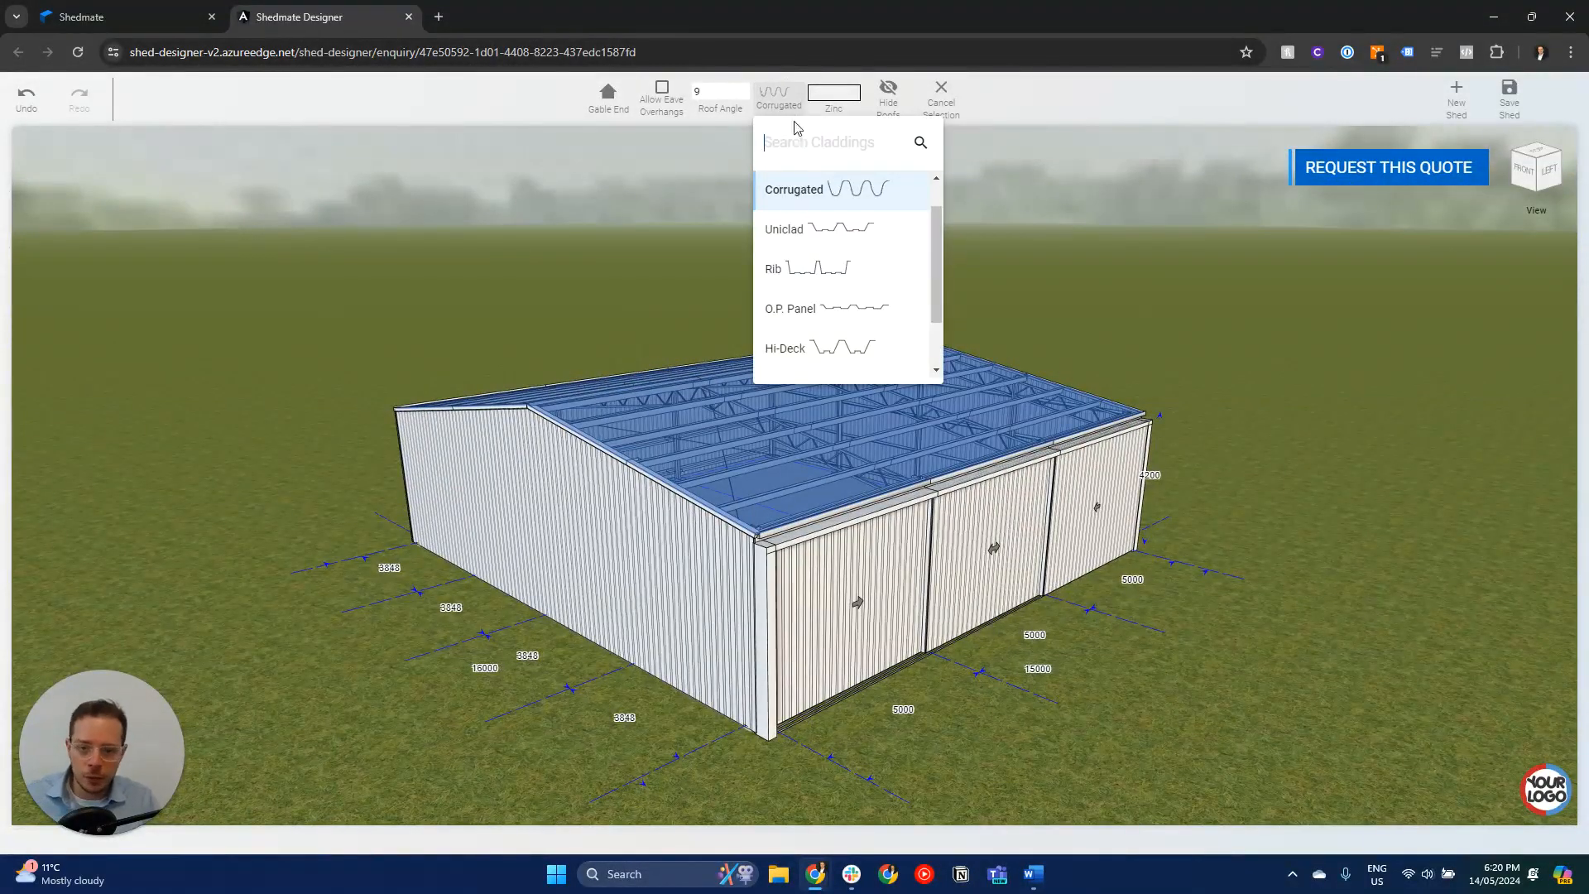
{"action": "left_click", "coordinate": [831, 92]}
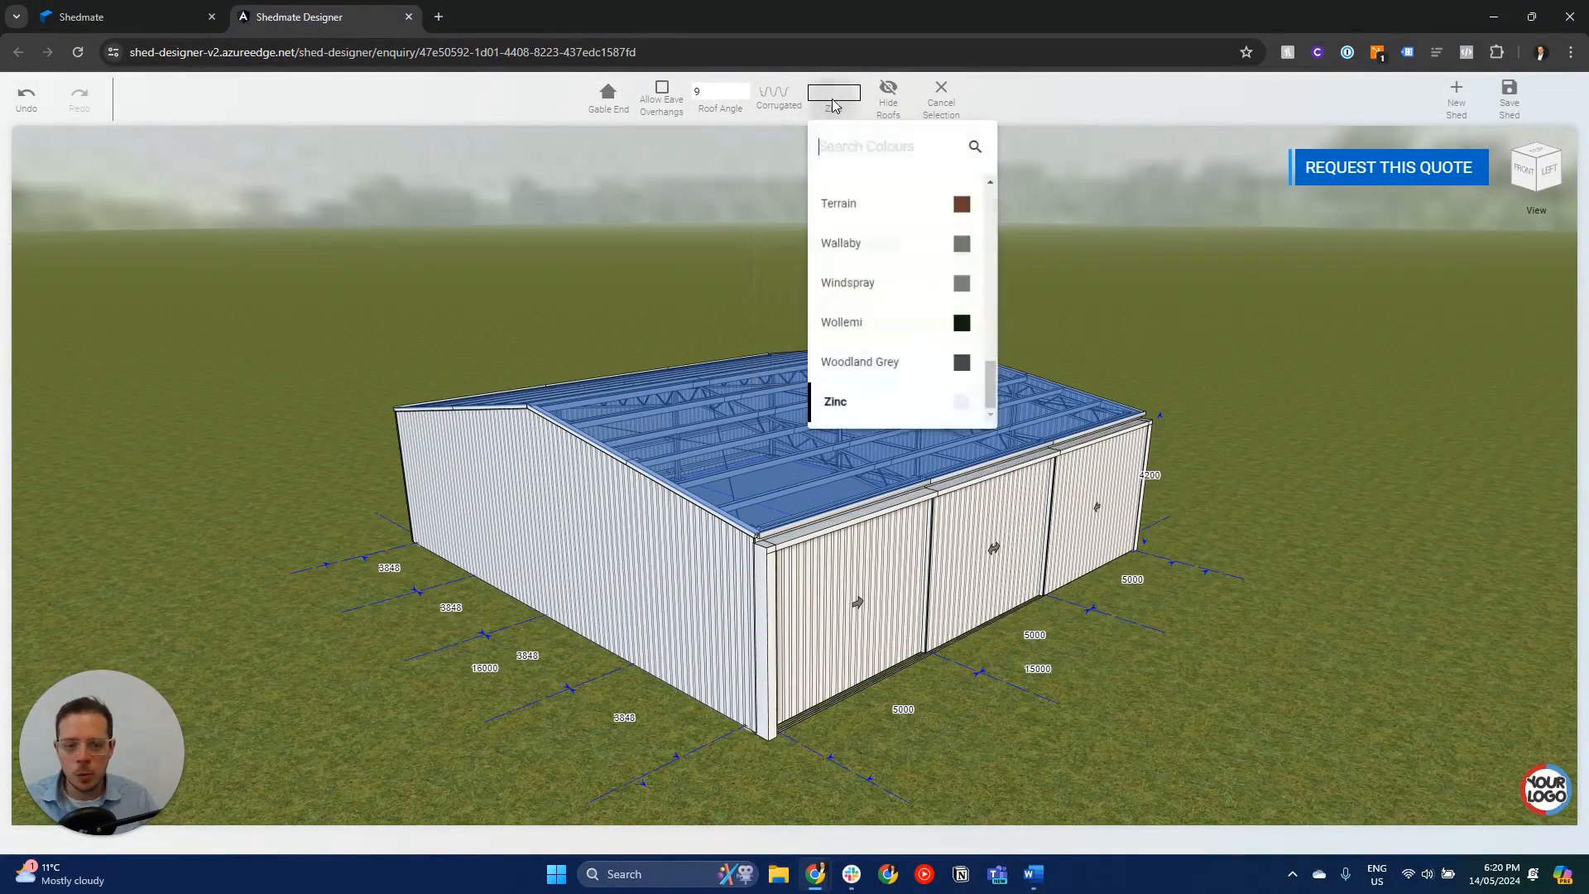
{"action": "left_click", "coordinate": [947, 107]}
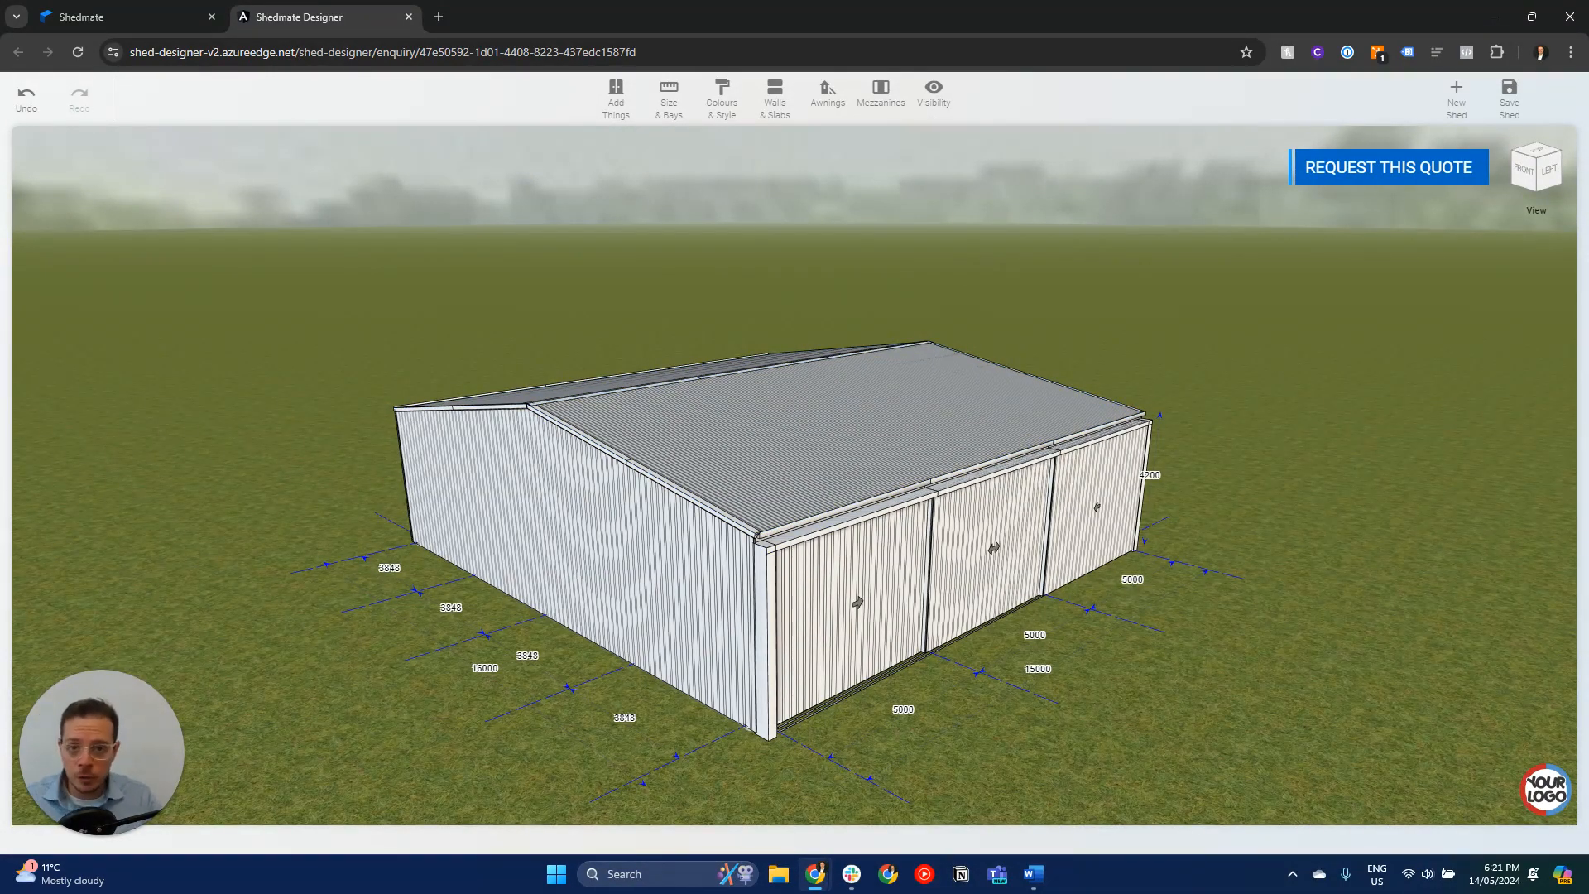
- Start a quote request as an individual with the client's name, phone and e-mail, and enter Sydney as the town
{"action": "left_click", "coordinate": [1394, 181]}
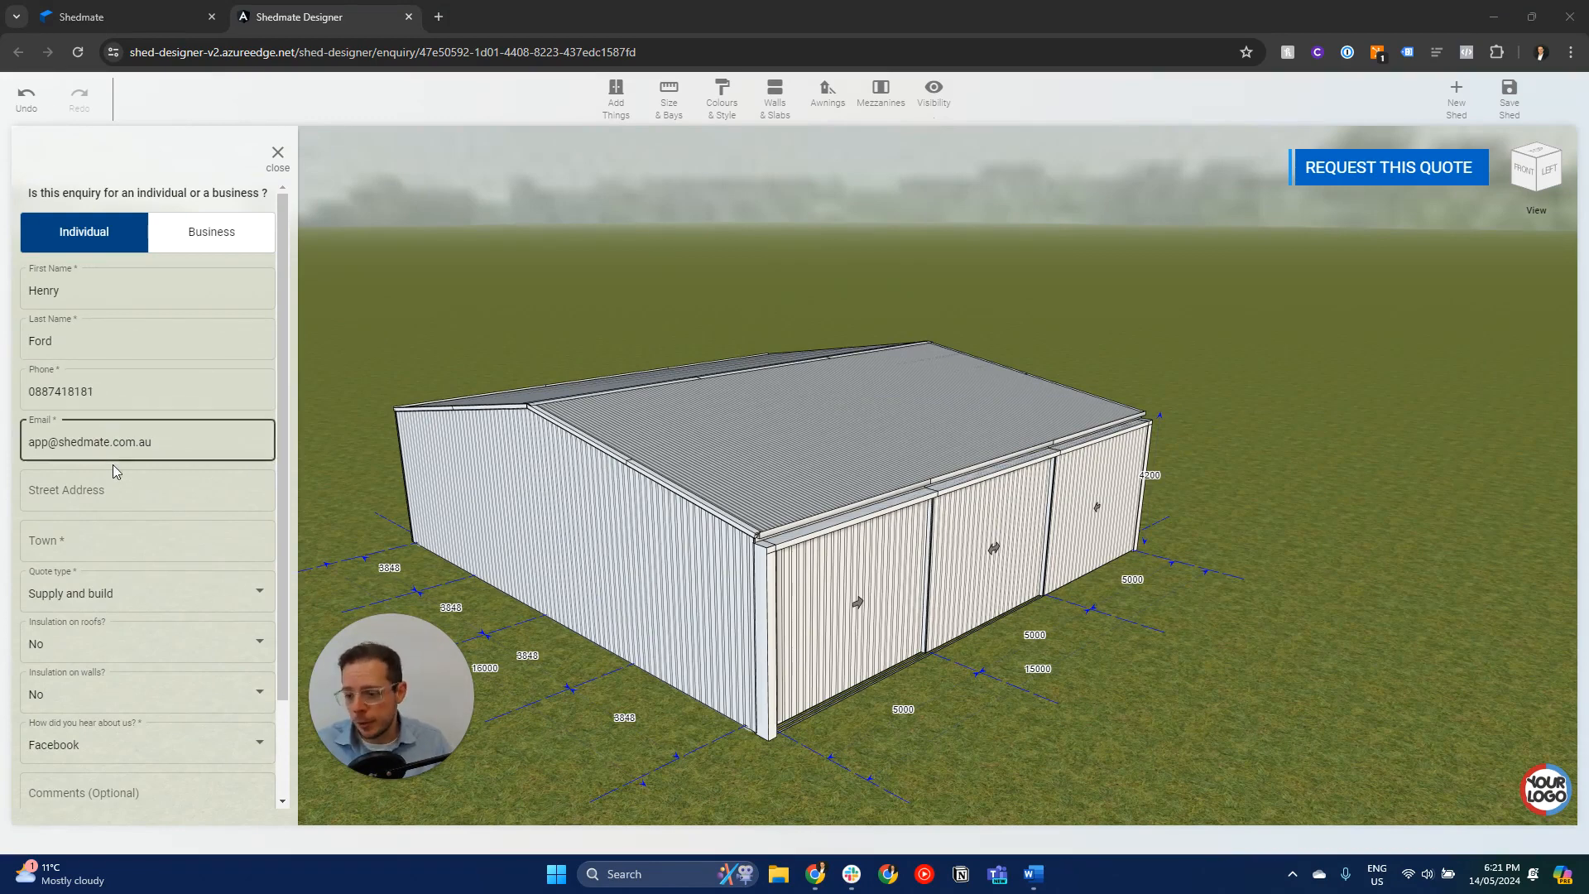
{"action": "left_click", "coordinate": [98, 553]}
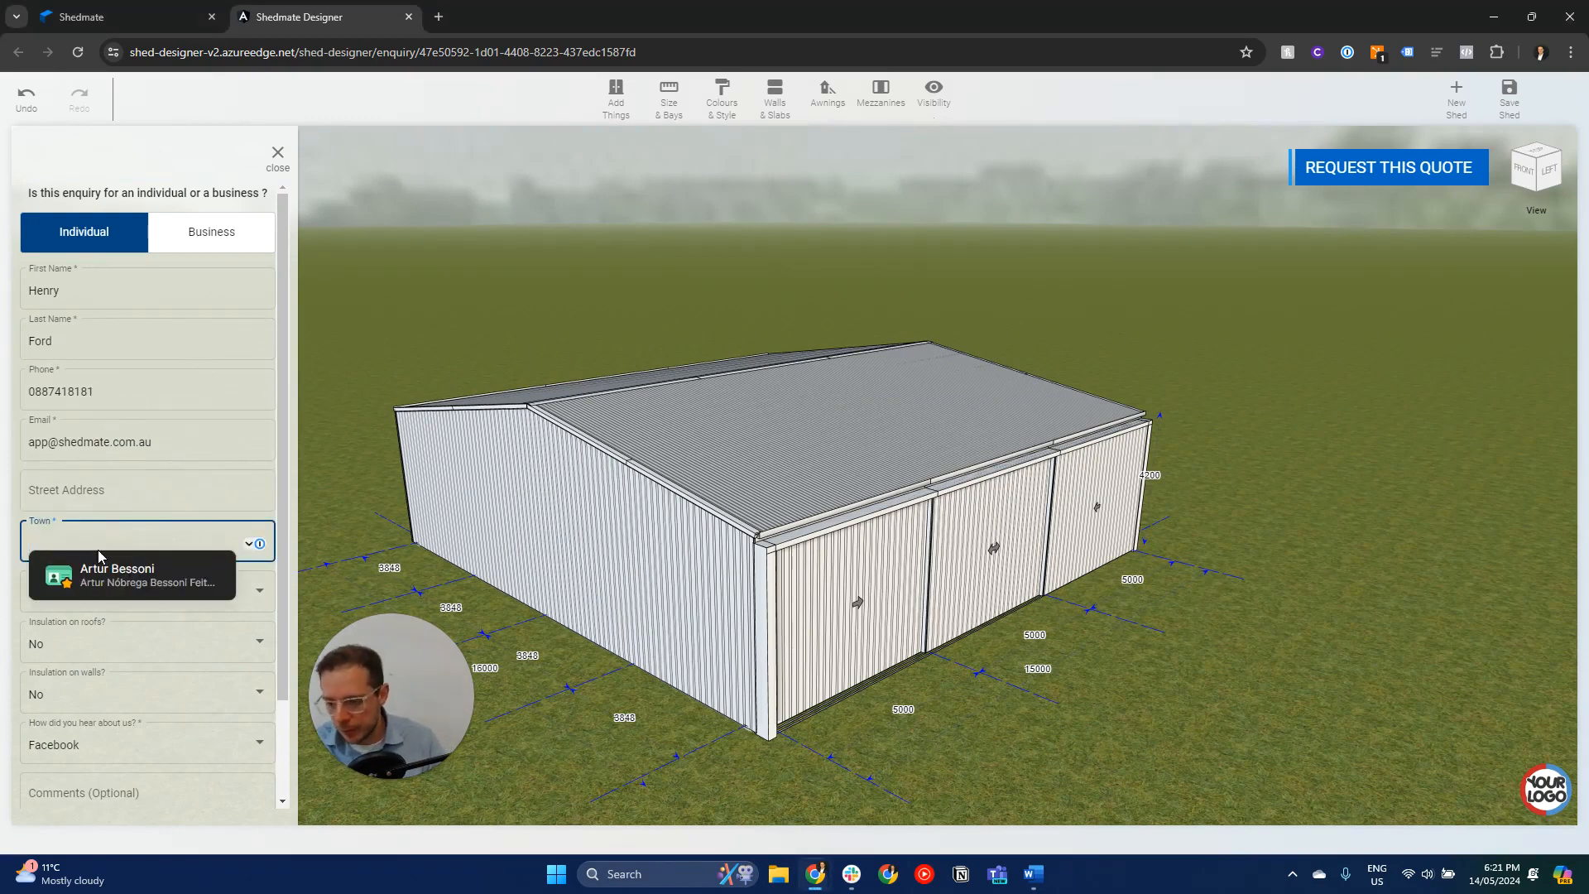
{"action": "type", "text": "Sydney"}
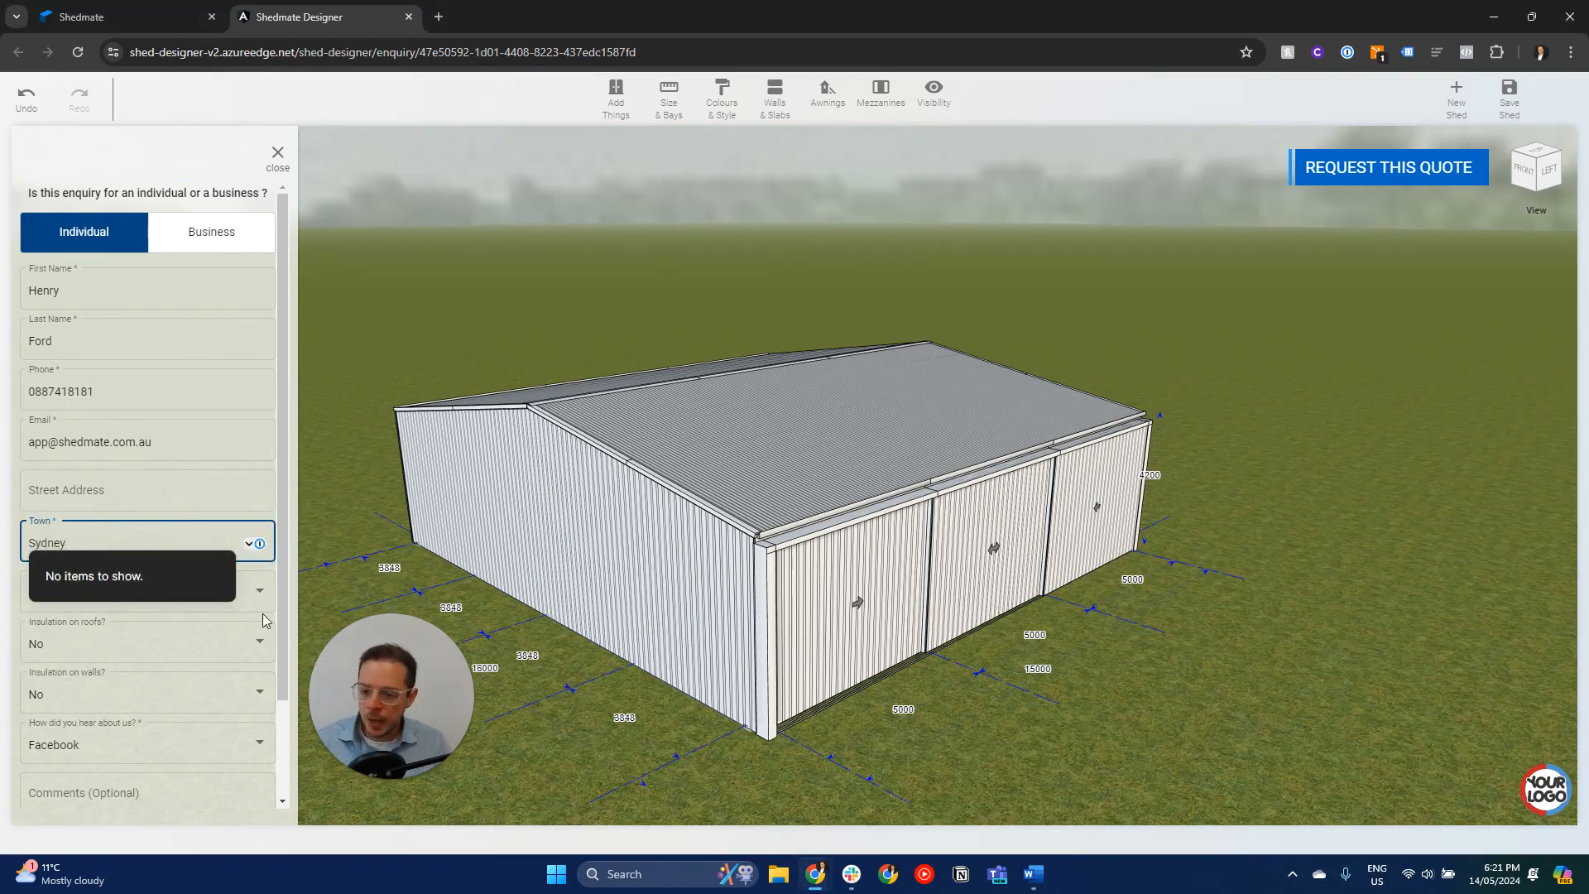
- Choose Supply and build as the quote type, No for roof insulation and Facebook as the referral source
{"action": "left_click", "coordinate": [261, 606]}
{"action": "left_click", "coordinate": [261, 600]}
{"action": "scroll", "coordinate": [265, 610], "scroll_direction": "down", "scroll_amount": 1}
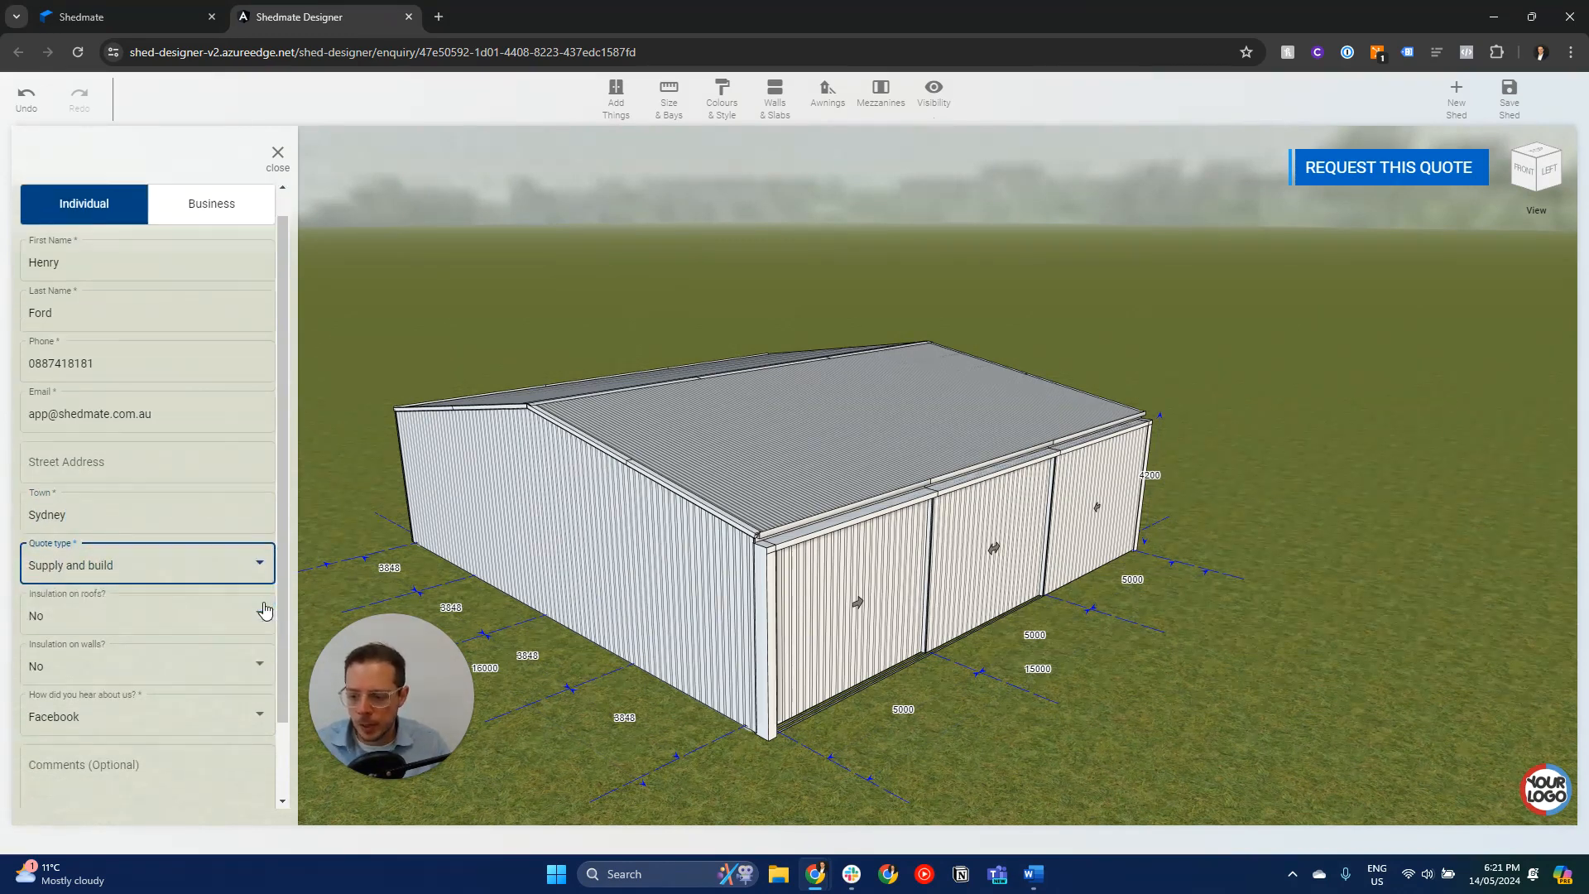
{"action": "left_click", "coordinate": [170, 560]}
{"action": "left_click", "coordinate": [171, 562]}
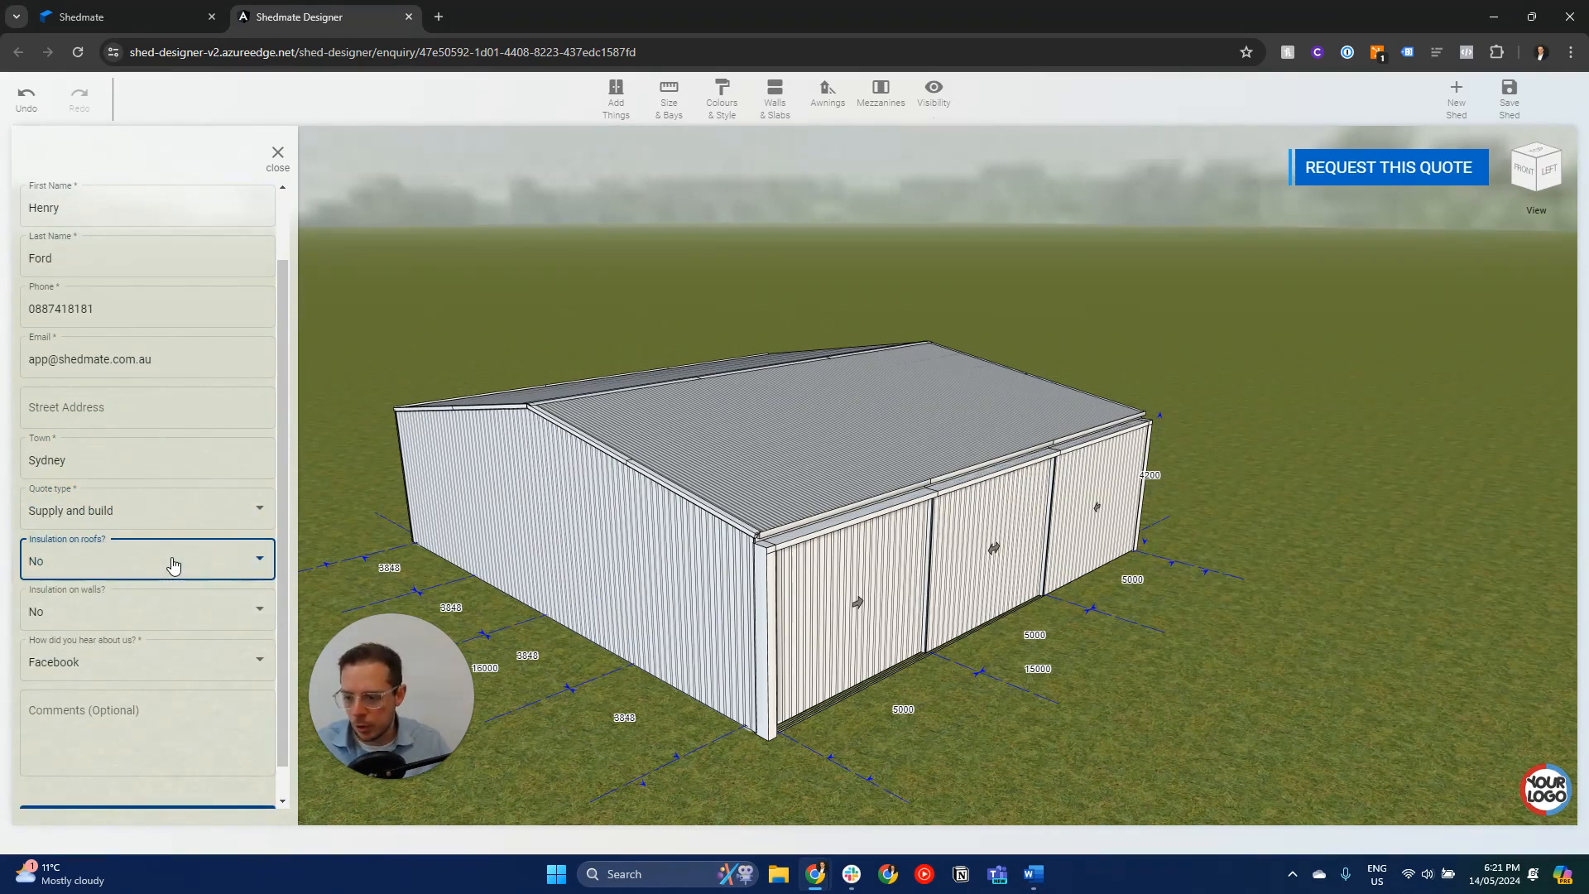
{"action": "left_click", "coordinate": [134, 667]}
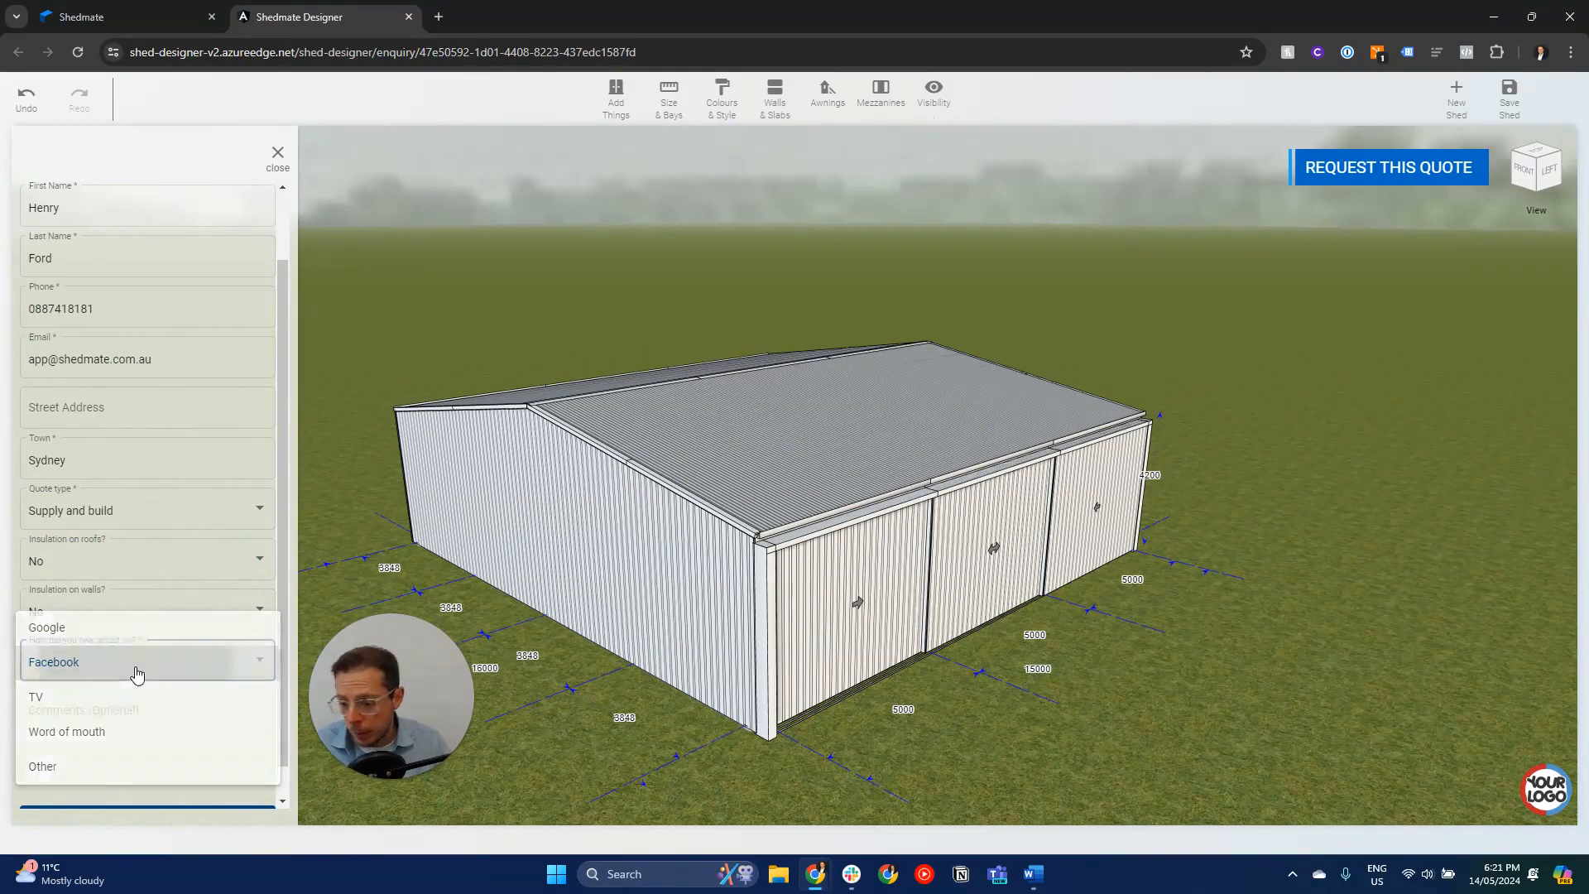
{"action": "left_click", "coordinate": [136, 674]}
- Add the comment "This is a sample of the workflow.", submit the quote request and highlight its tracking code
{"action": "left_click", "coordinate": [115, 718]}
{"action": "type", "text": "This is a sample of the workflow."}
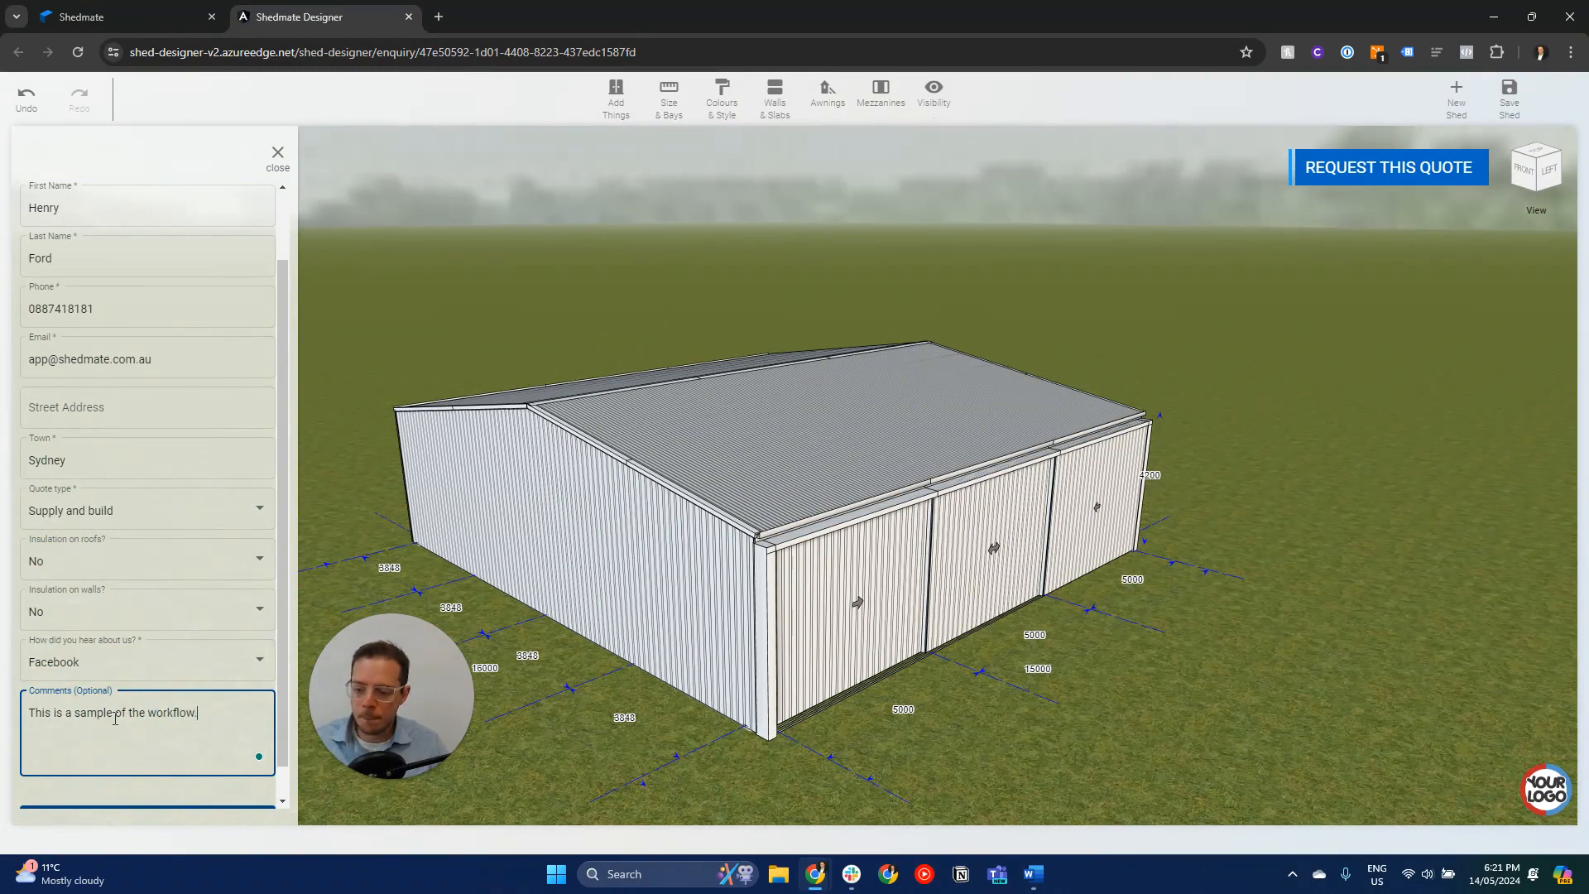
{"action": "scroll", "coordinate": [162, 674], "scroll_direction": "down", "scroll_amount": 2}
{"action": "left_click", "coordinate": [137, 797]}
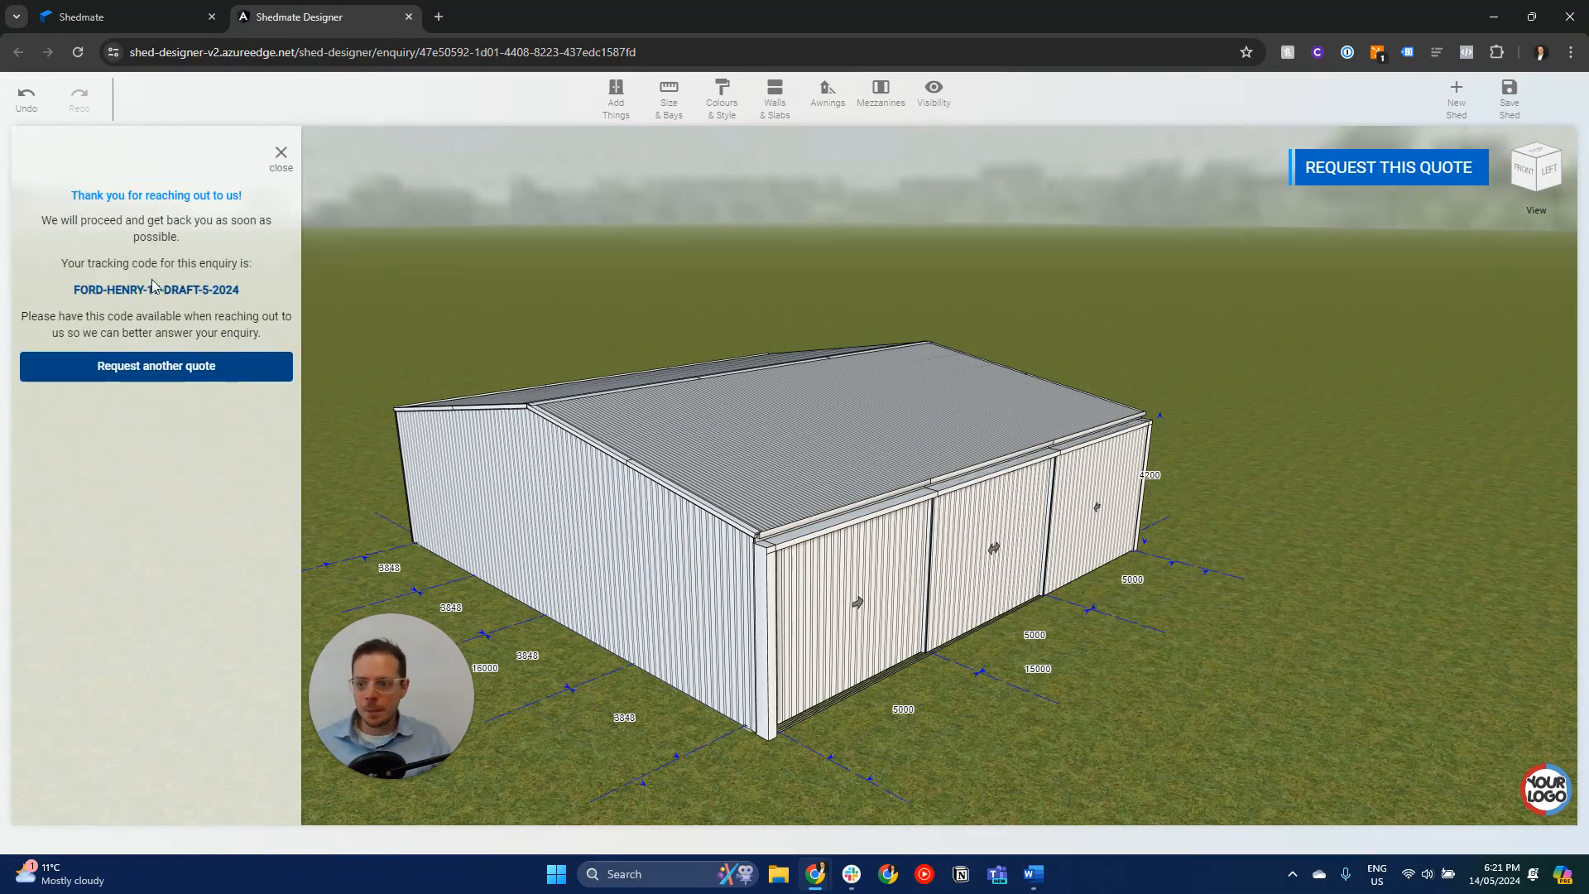
{"action": "left_click_drag", "start_coordinate": [74, 288], "coordinate": [250, 292]}
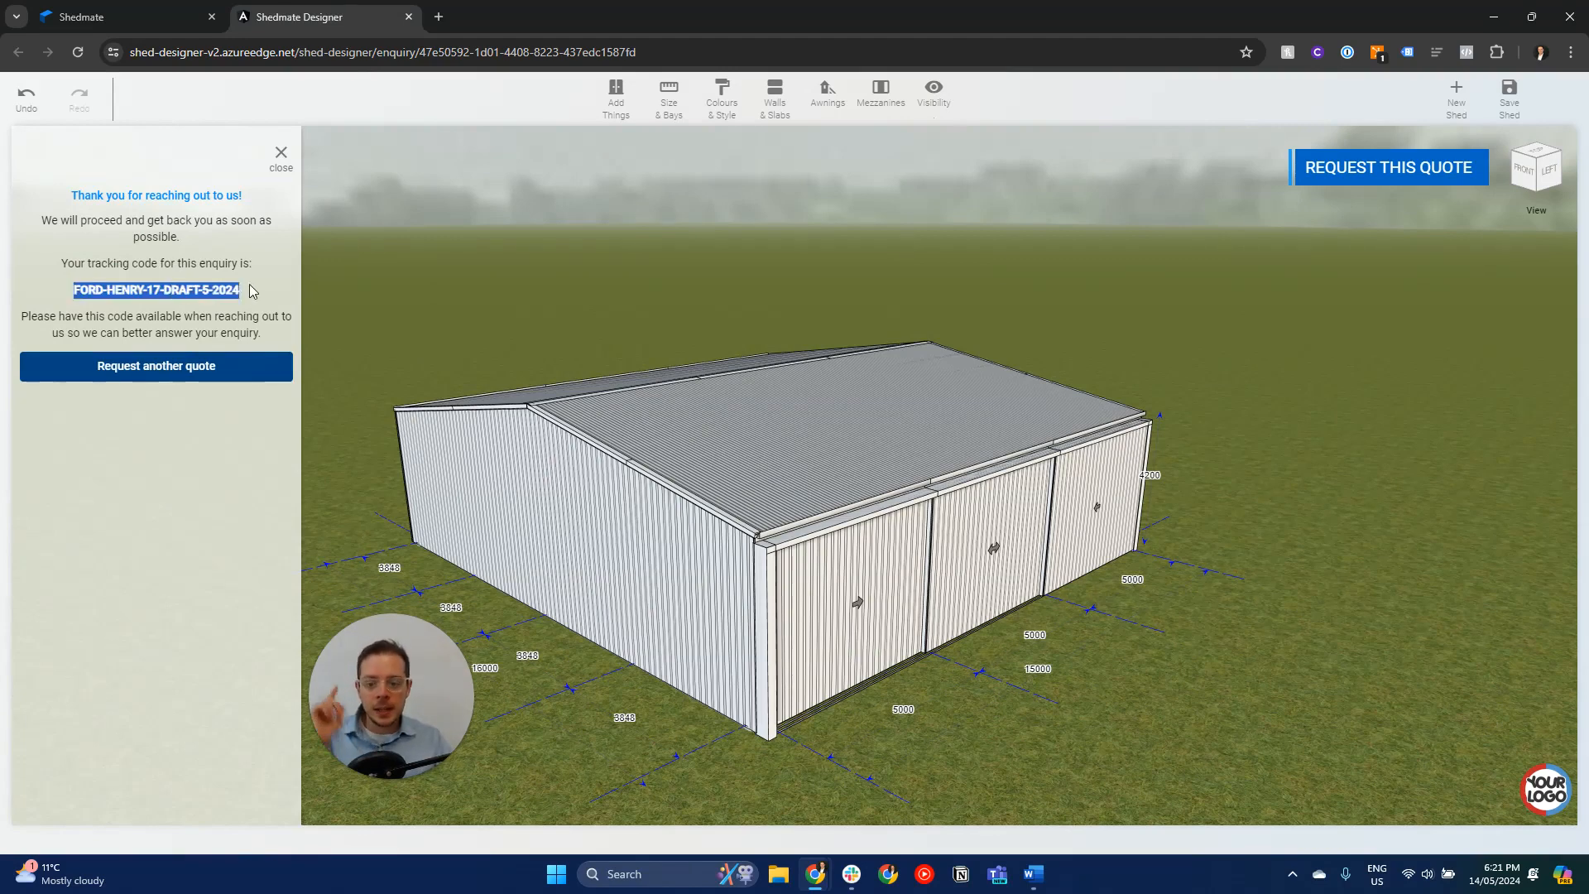
- Return to the Shedmate drafts list, reload it and open the details of the newly submitted May 2024 enquiry
{"action": "left_click", "coordinate": [128, 18]}
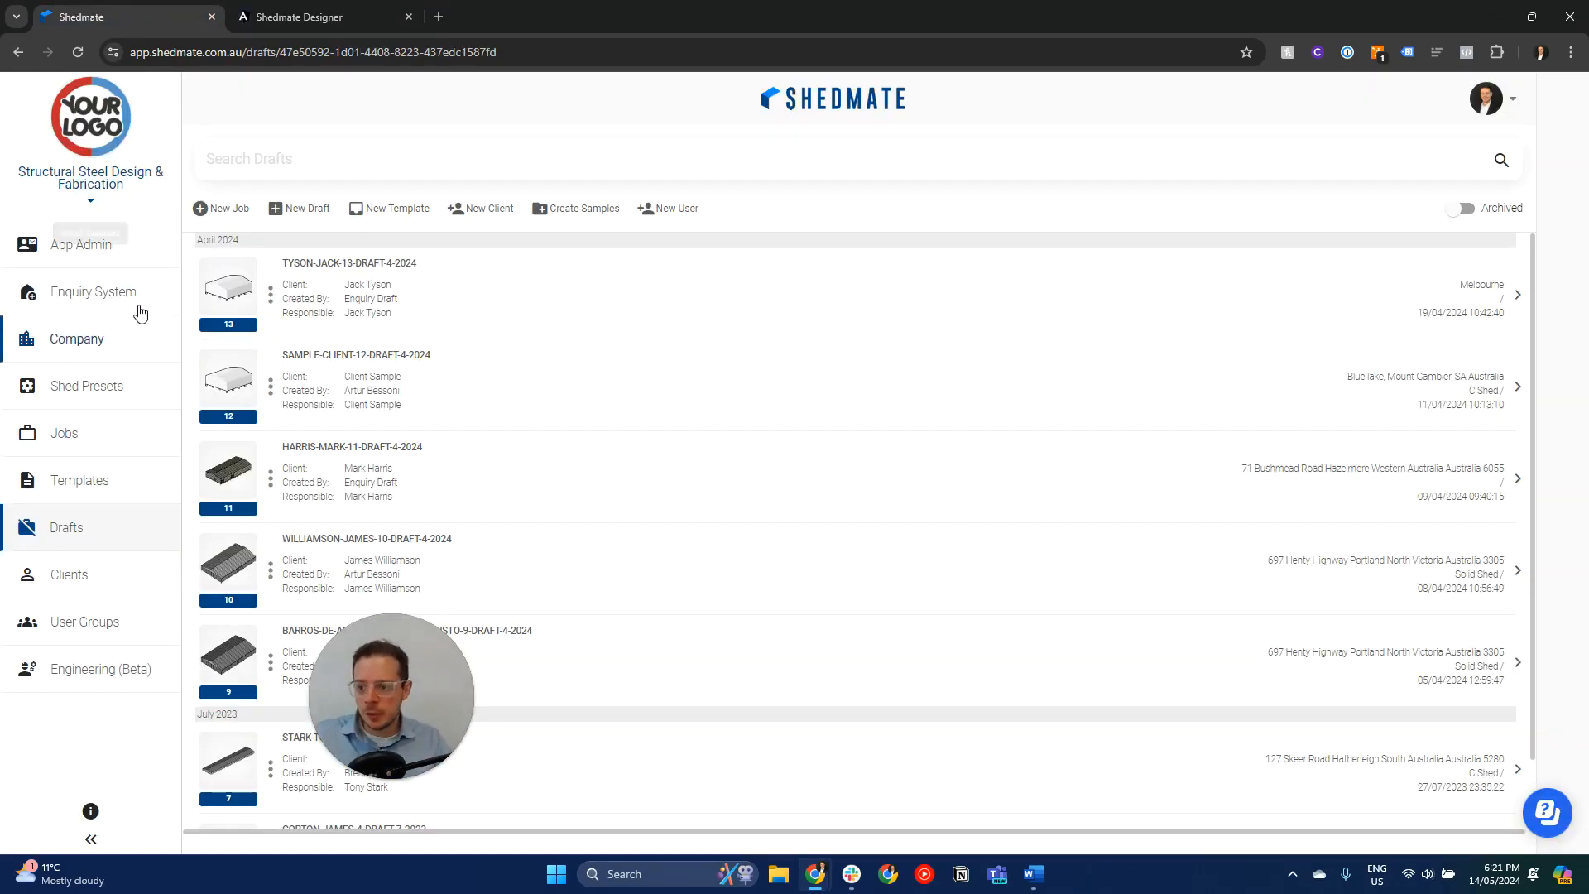
{"action": "left_click", "coordinate": [395, 54]}
{"action": "key", "text": "Return"}
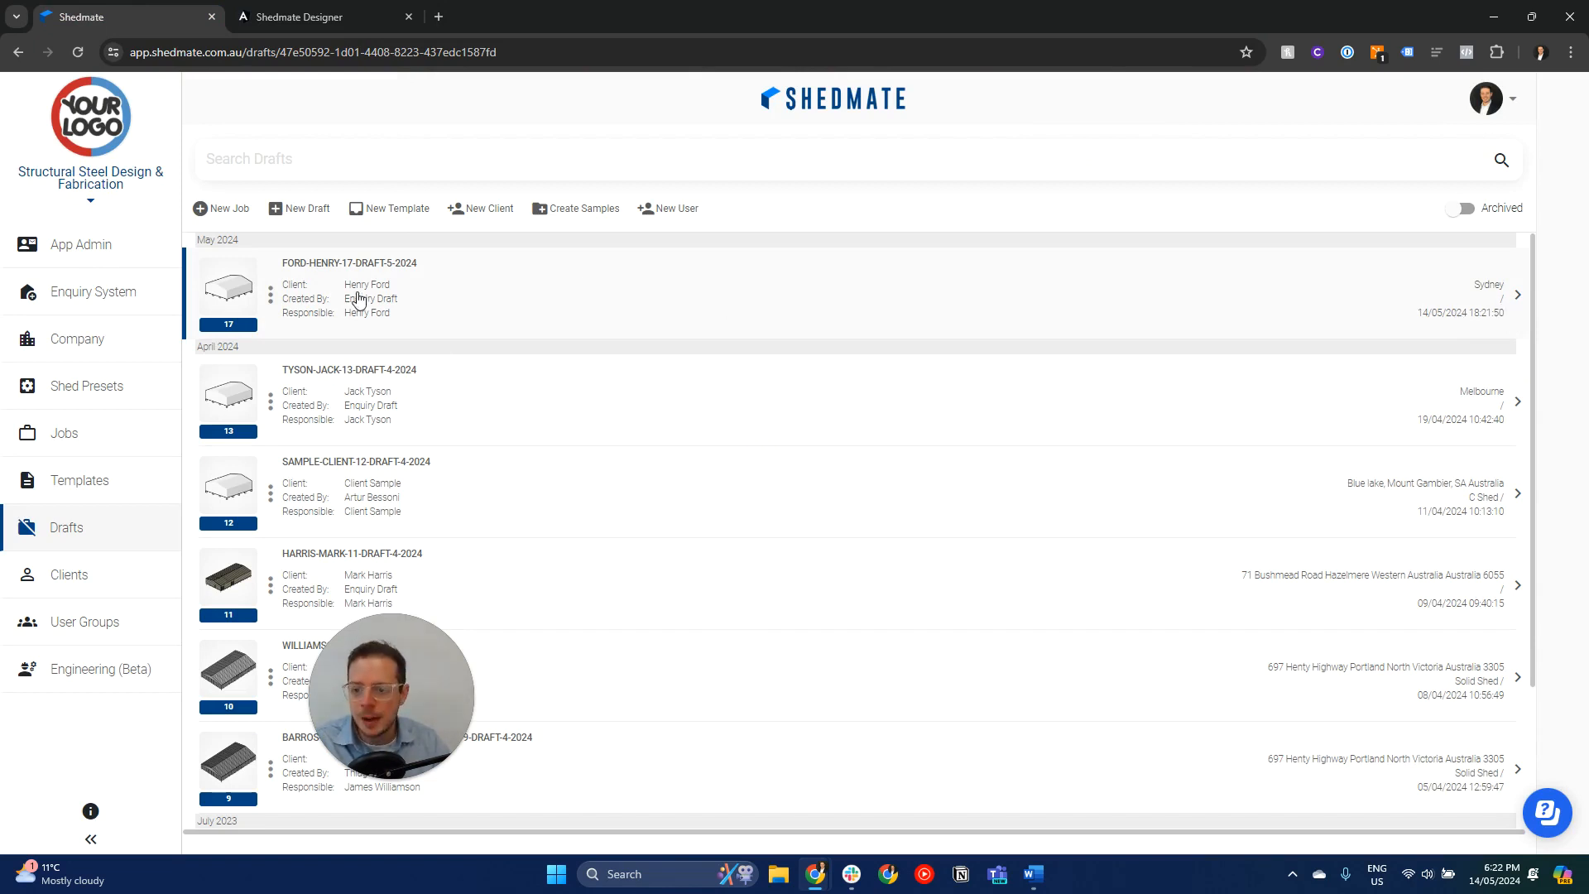
{"action": "left_click", "coordinate": [394, 306]}
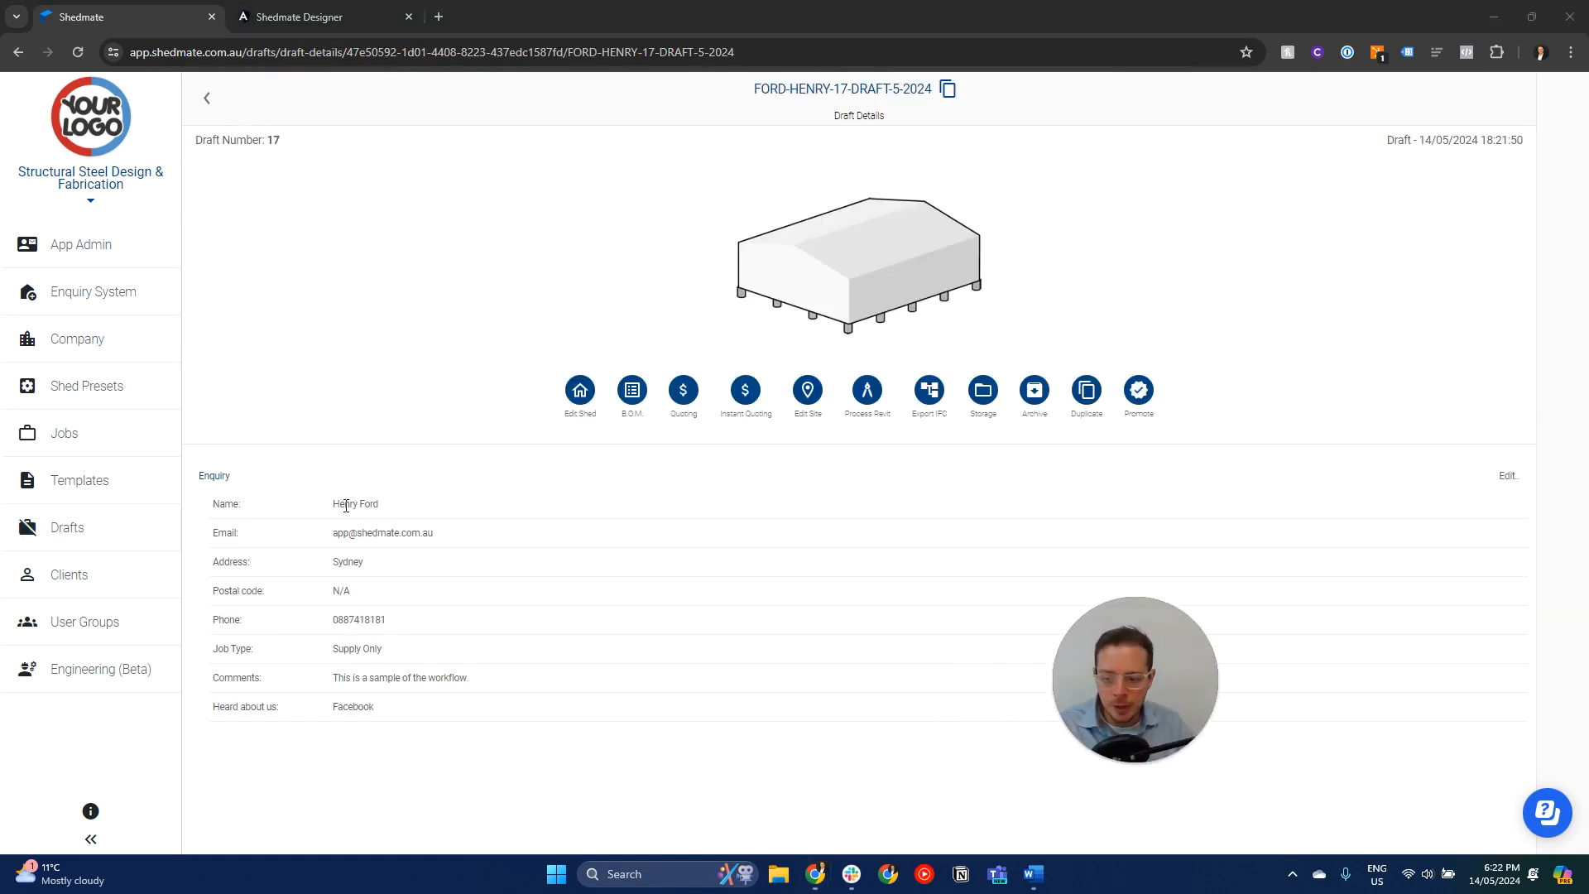
- Open the enquiry draft's 3D shed model and compare it with the shed in the client's enquiry designer
{"action": "left_click", "coordinate": [836, 248]}
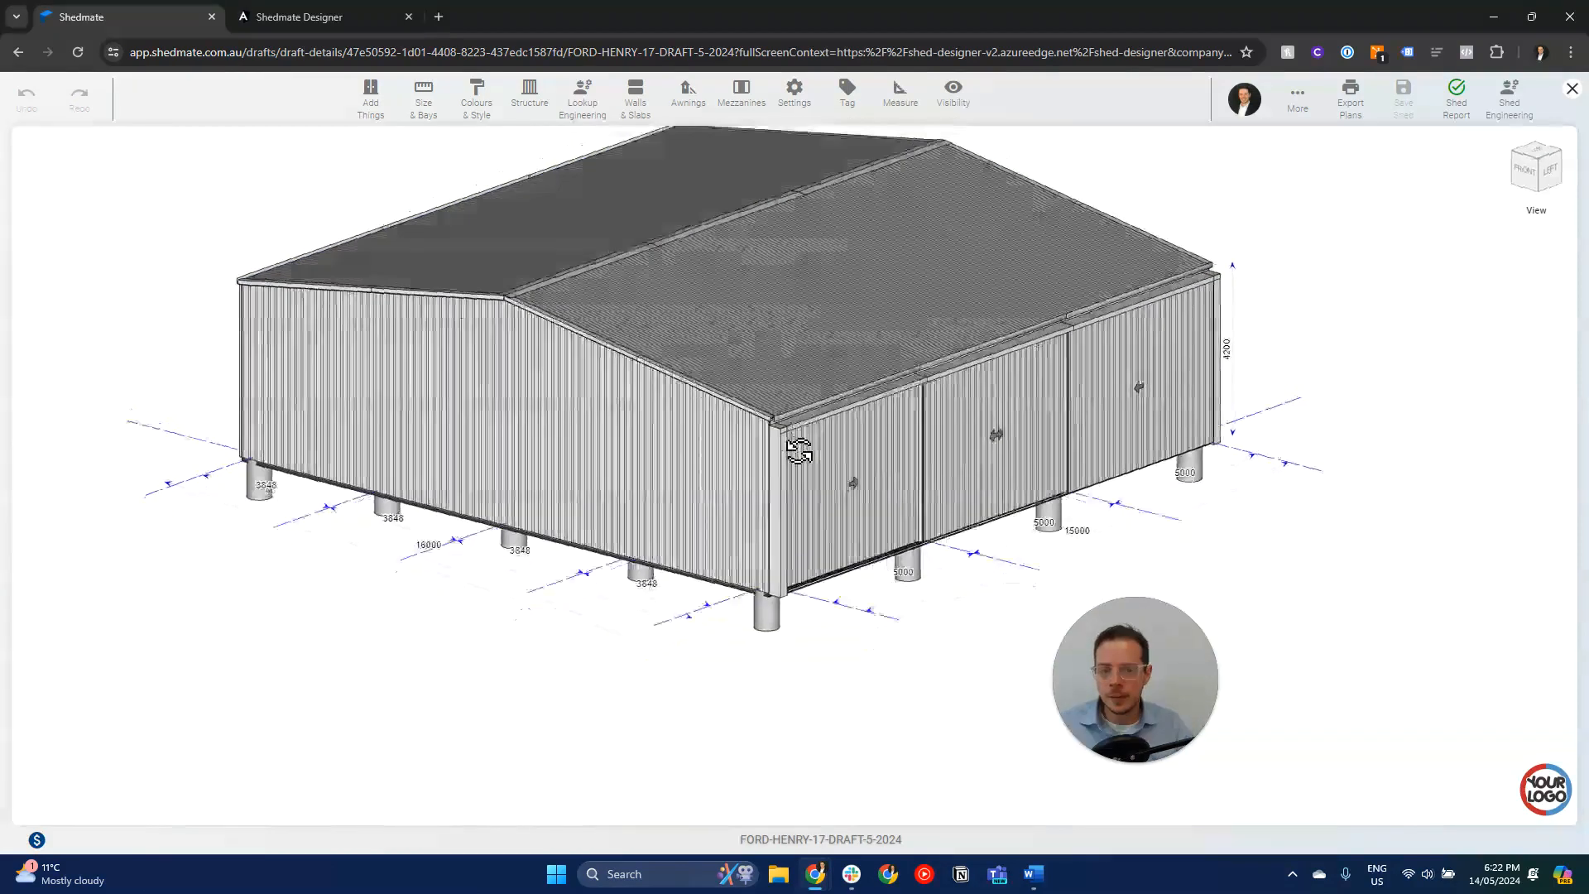
{"action": "left_click", "coordinate": [335, 18]}
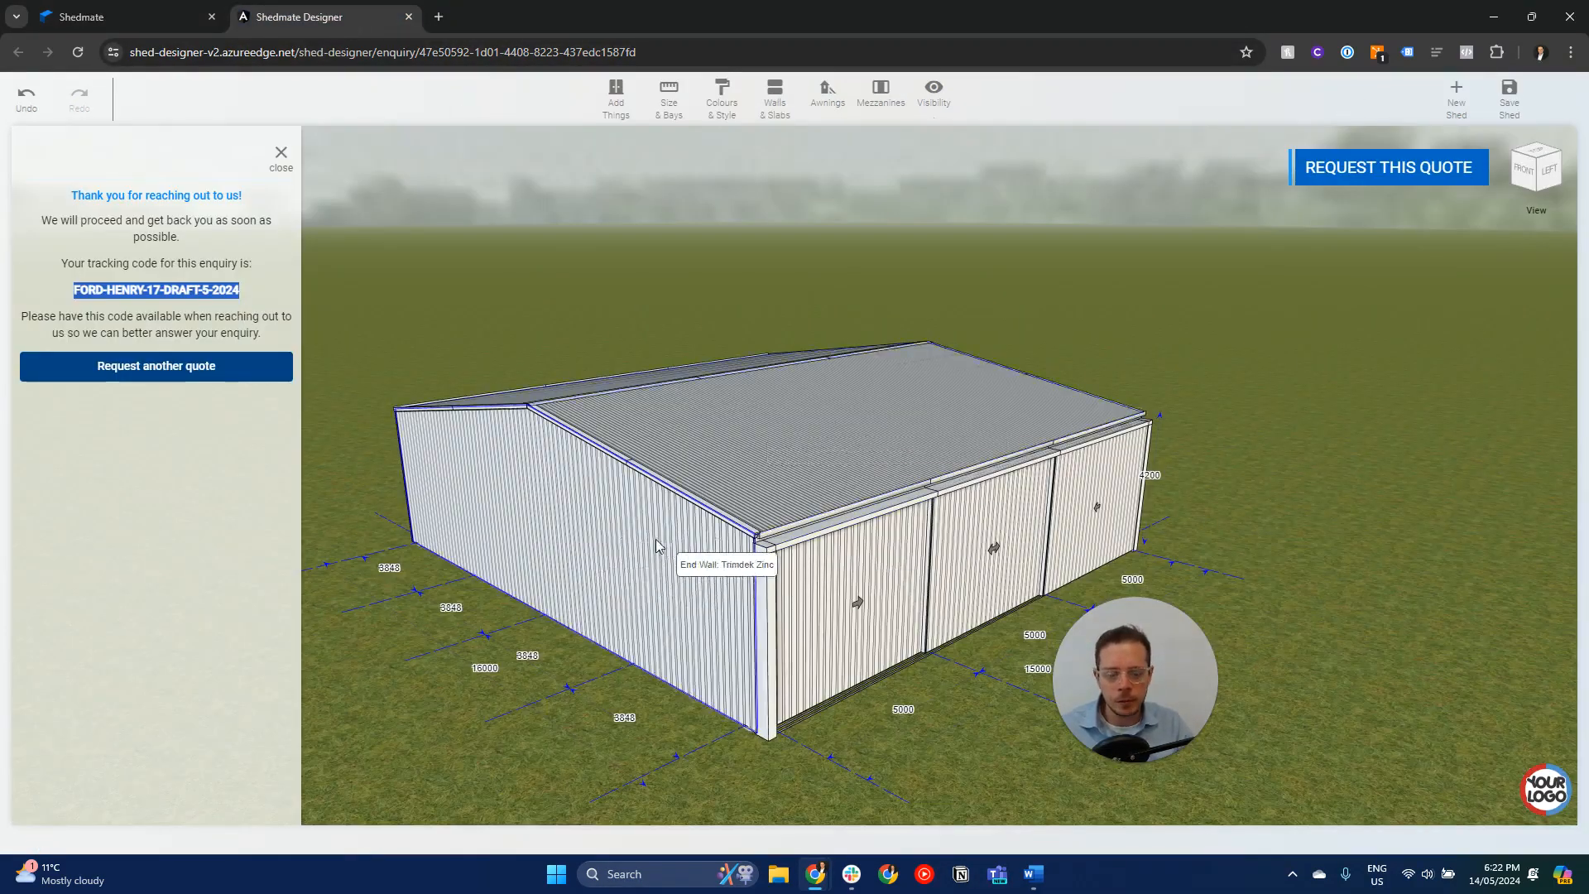
{"action": "left_click", "coordinate": [125, 17]}
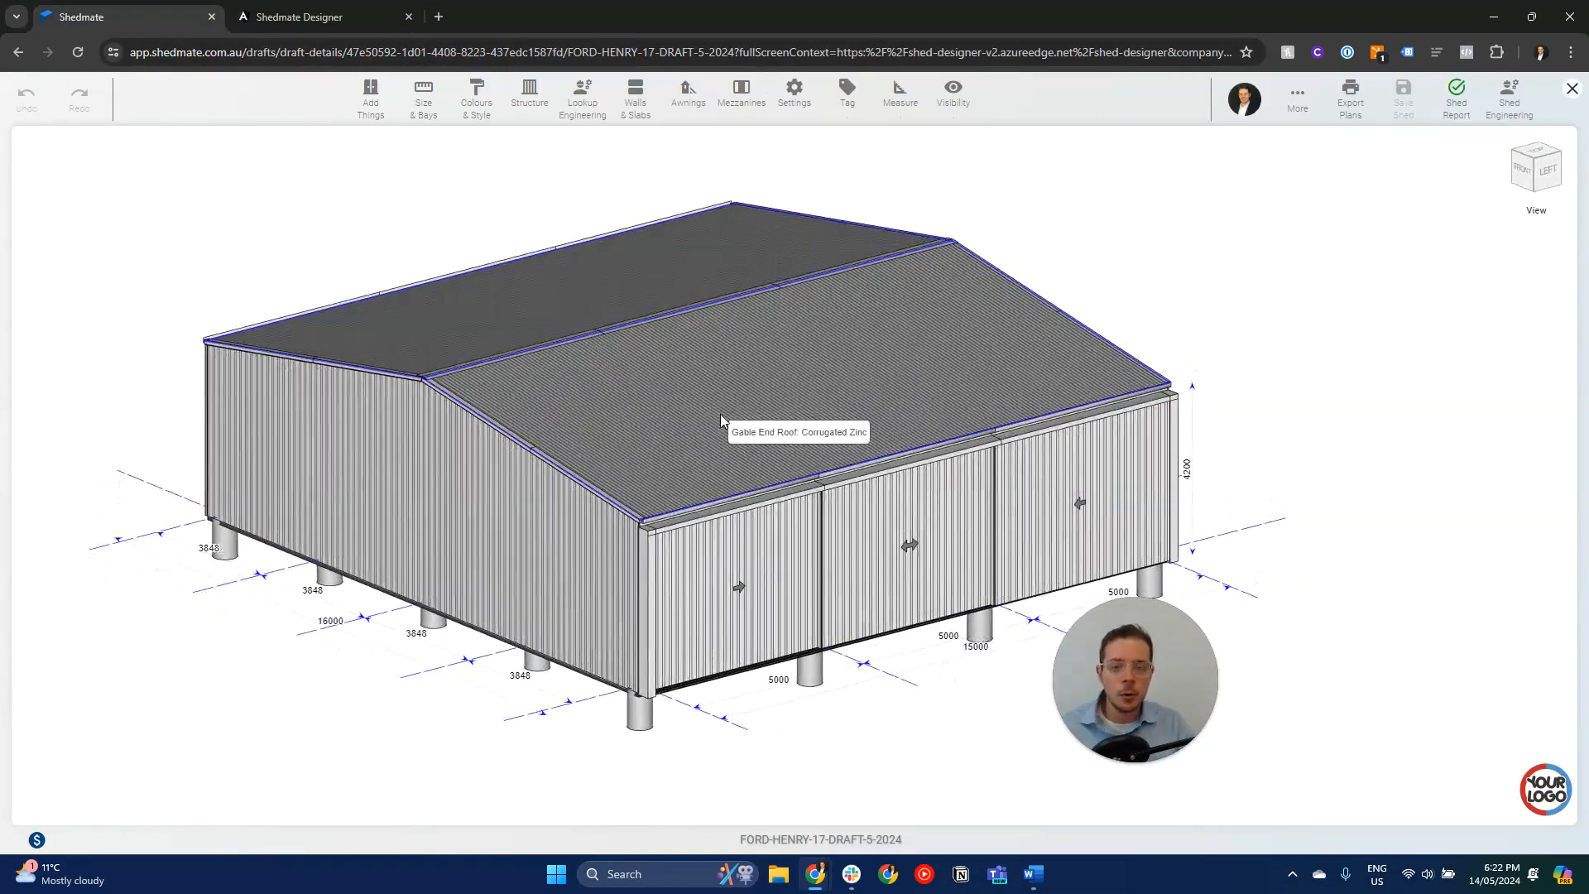
{"action": "left_click_drag", "start_coordinate": [1089, 660], "coordinate": [1256, 621]}
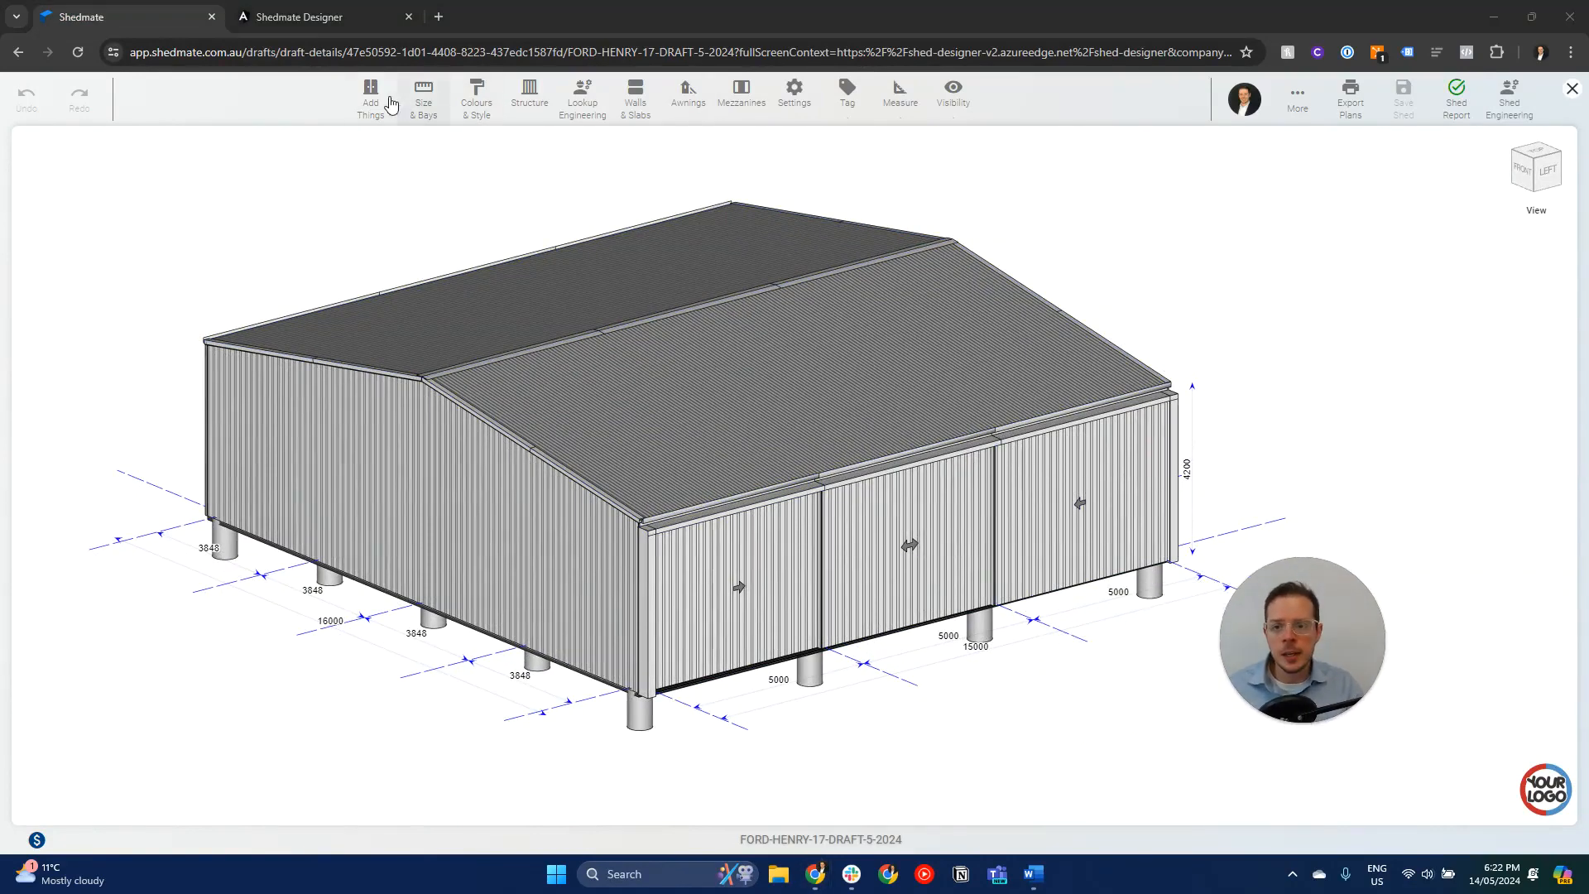
- Look up engineering computations for the shed and select Solid-WT-18000-W-6000-H-9000-Max-Bay
{"action": "left_click", "coordinate": [582, 98]}
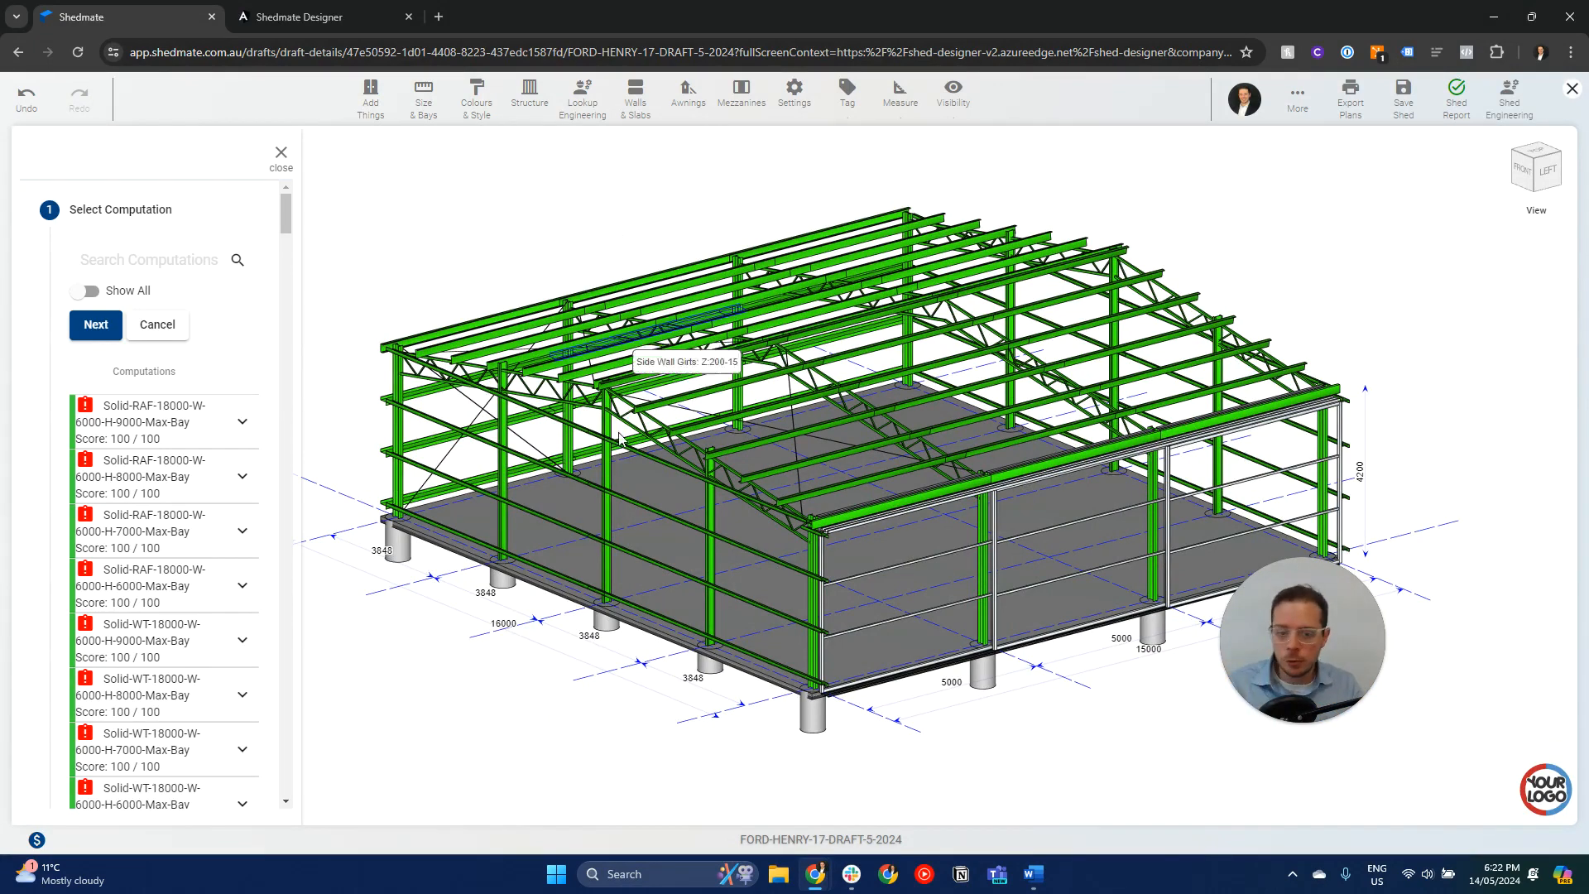
{"action": "scroll", "coordinate": [220, 472], "scroll_direction": "down", "scroll_amount": 1}
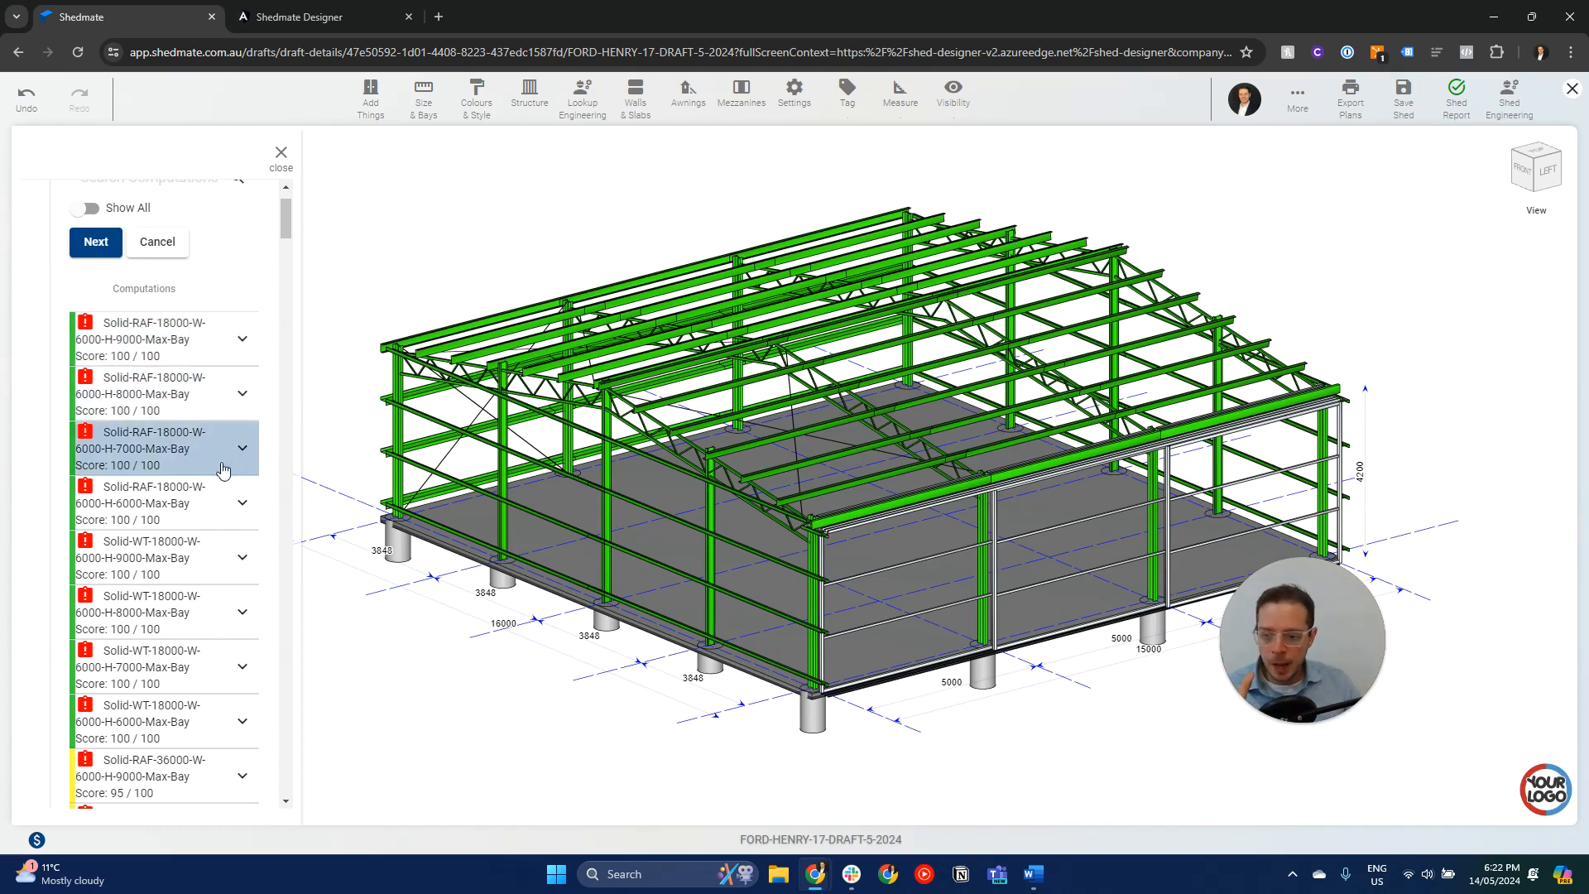
{"action": "left_click", "coordinate": [207, 573]}
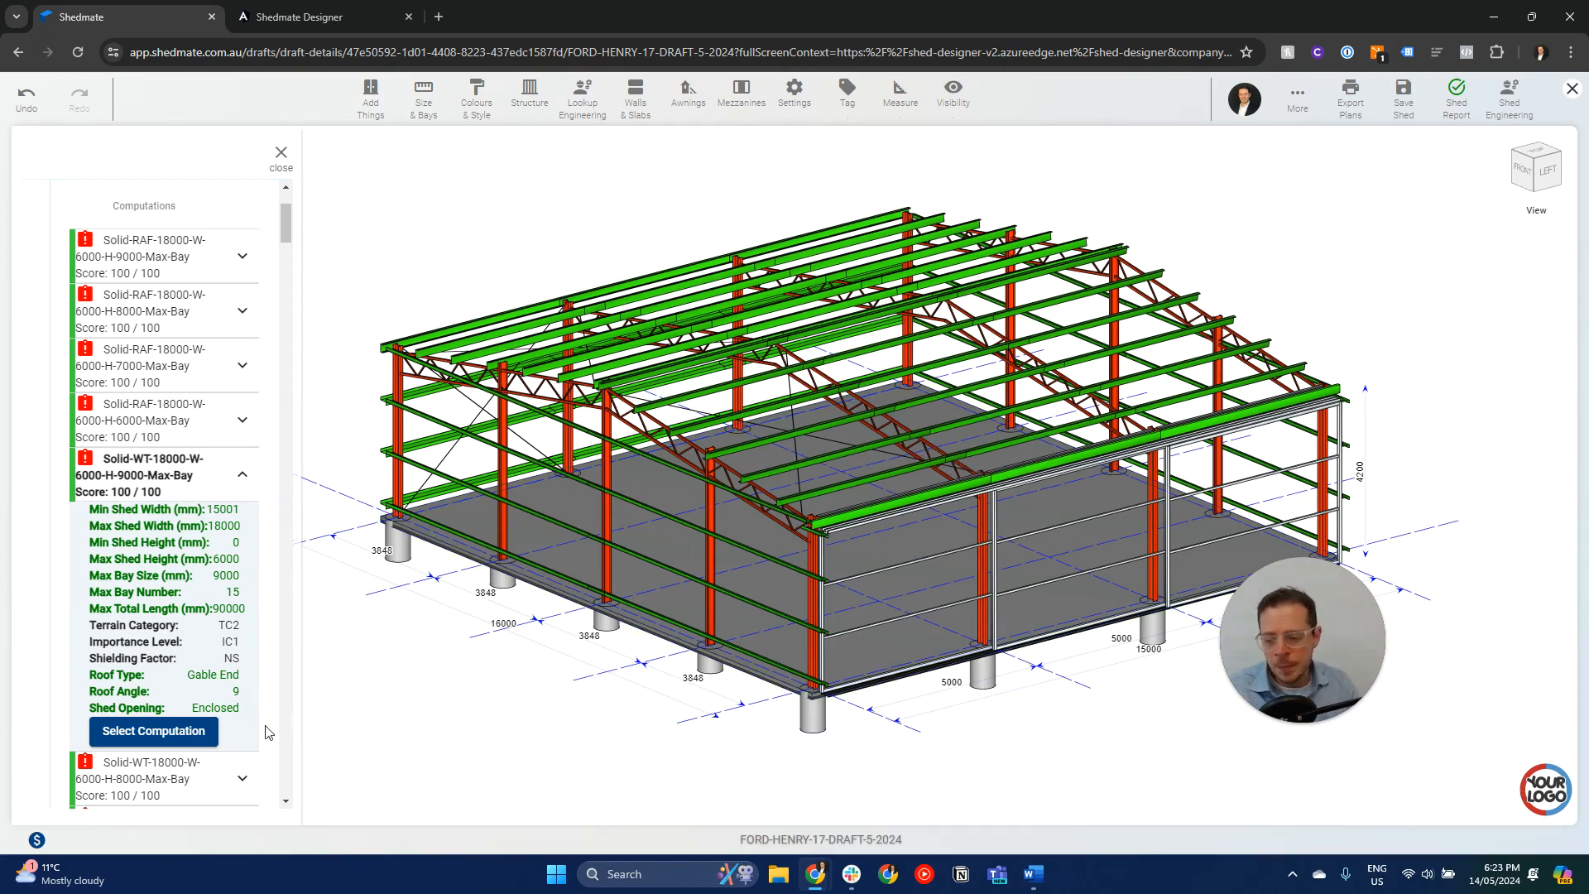
{"action": "left_click", "coordinate": [178, 733]}
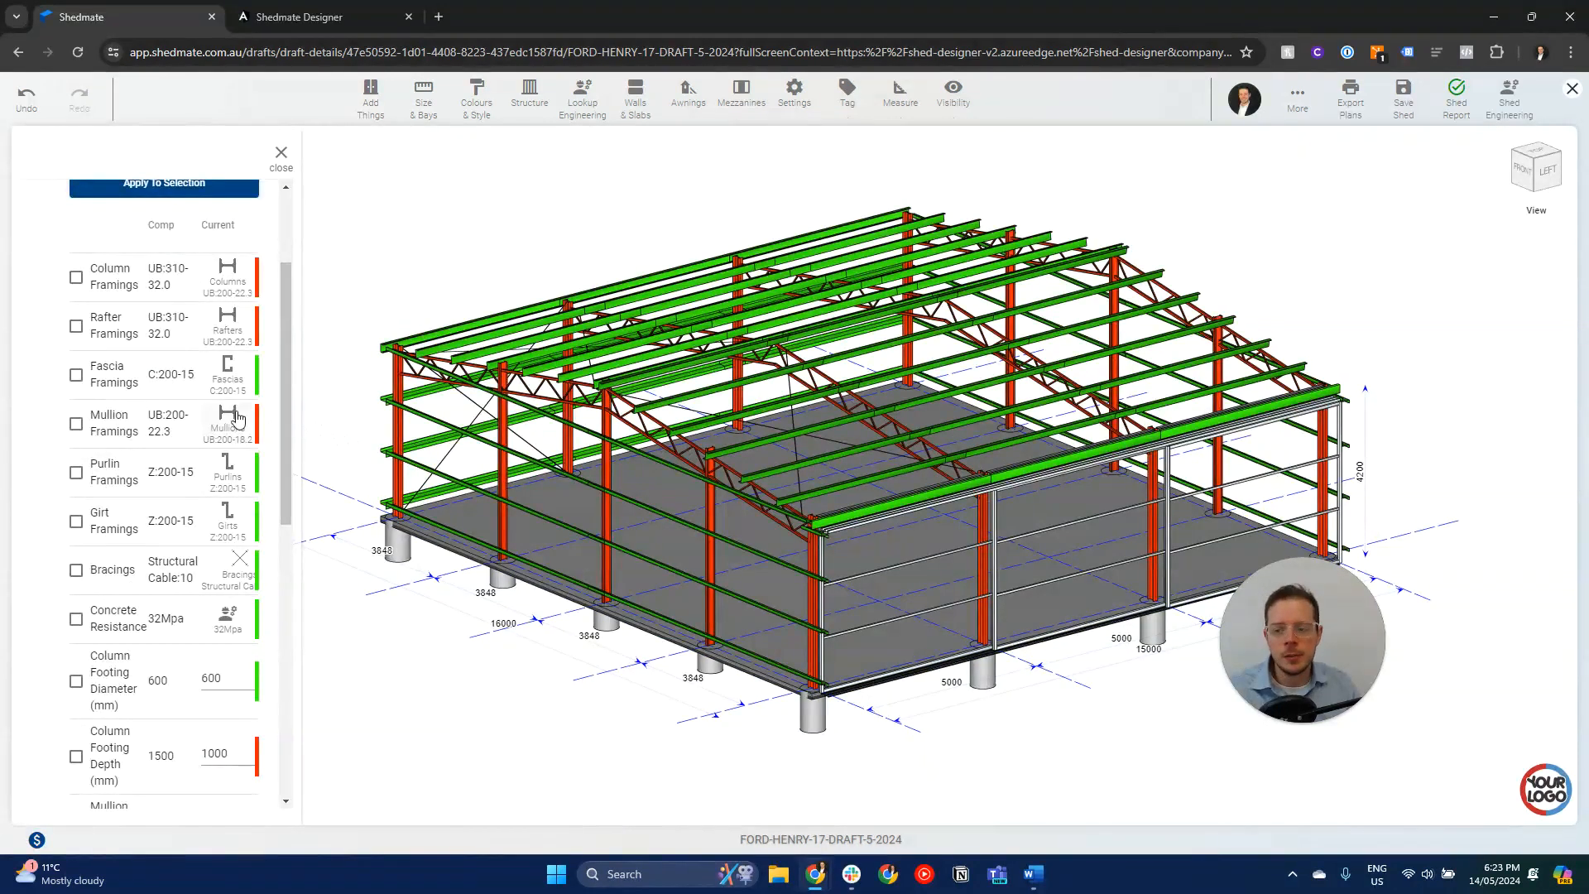
- Compare the computation's framing, footing and slab values with the current ones, and apply all of them to the shed
{"action": "scroll", "coordinate": [238, 418], "scroll_direction": "up", "scroll_amount": 1}
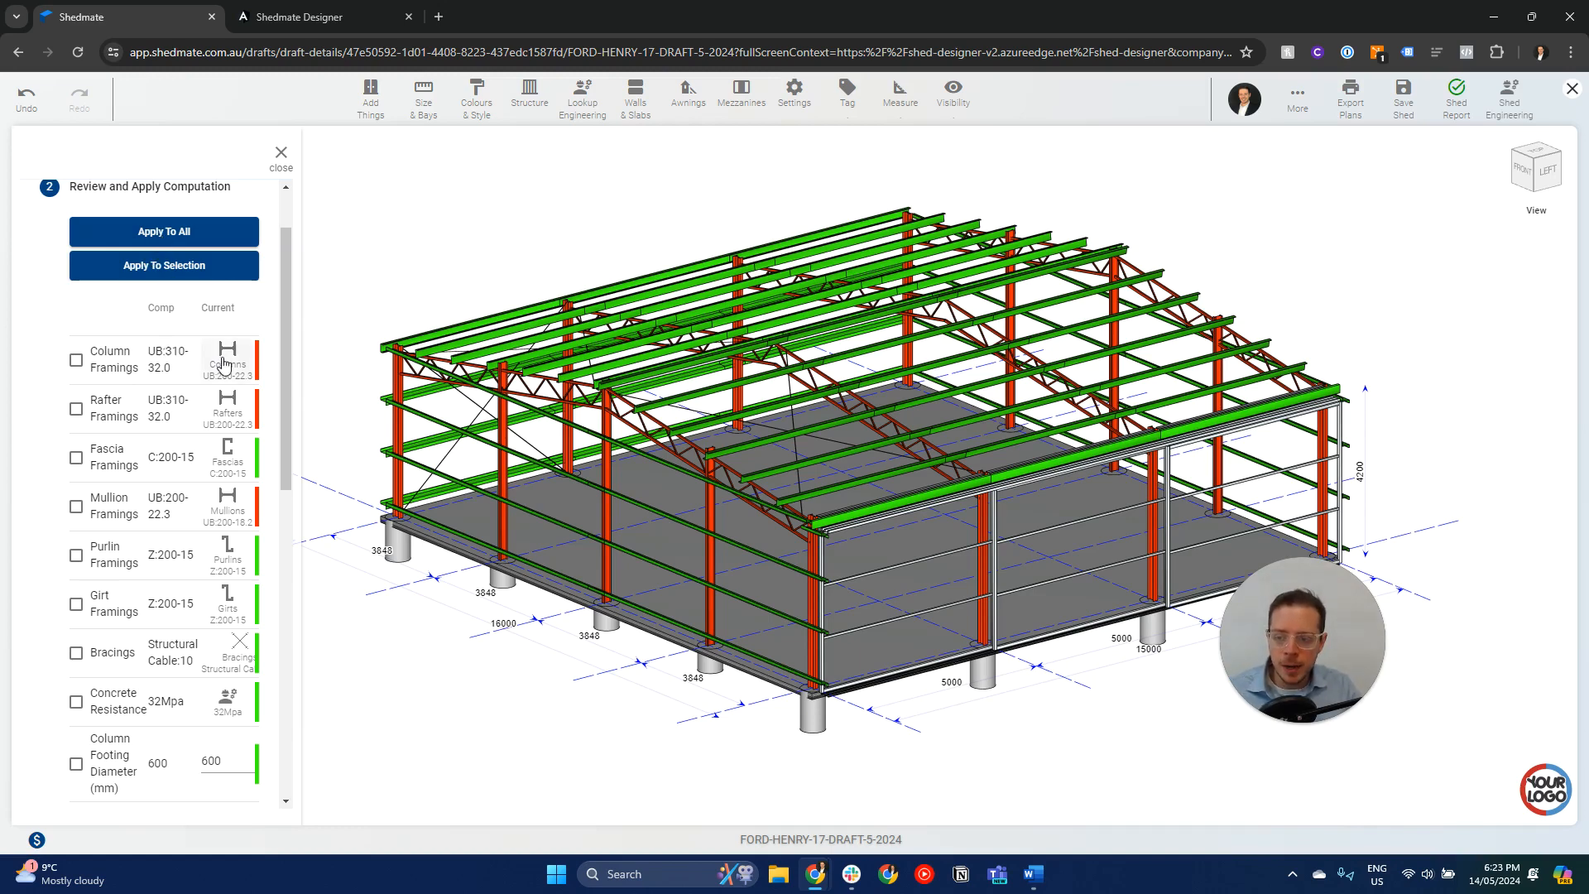
{"action": "key", "text": "ctrl"}
{"action": "key", "text": "ctrl"}
{"action": "key", "text": "ctrl"}
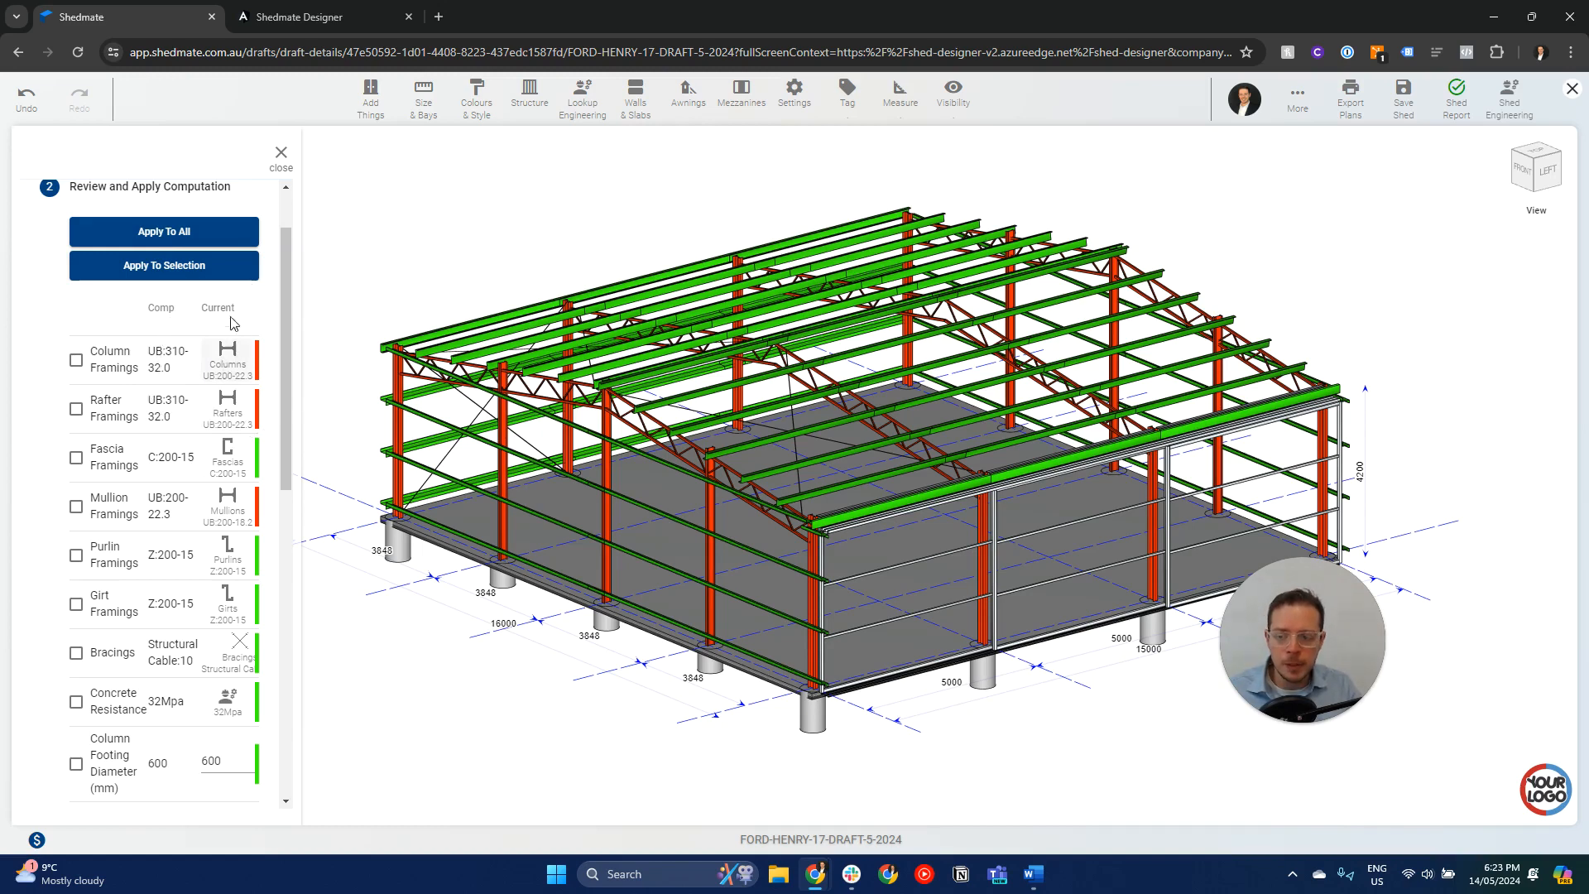
{"action": "key", "text": "ctrl"}
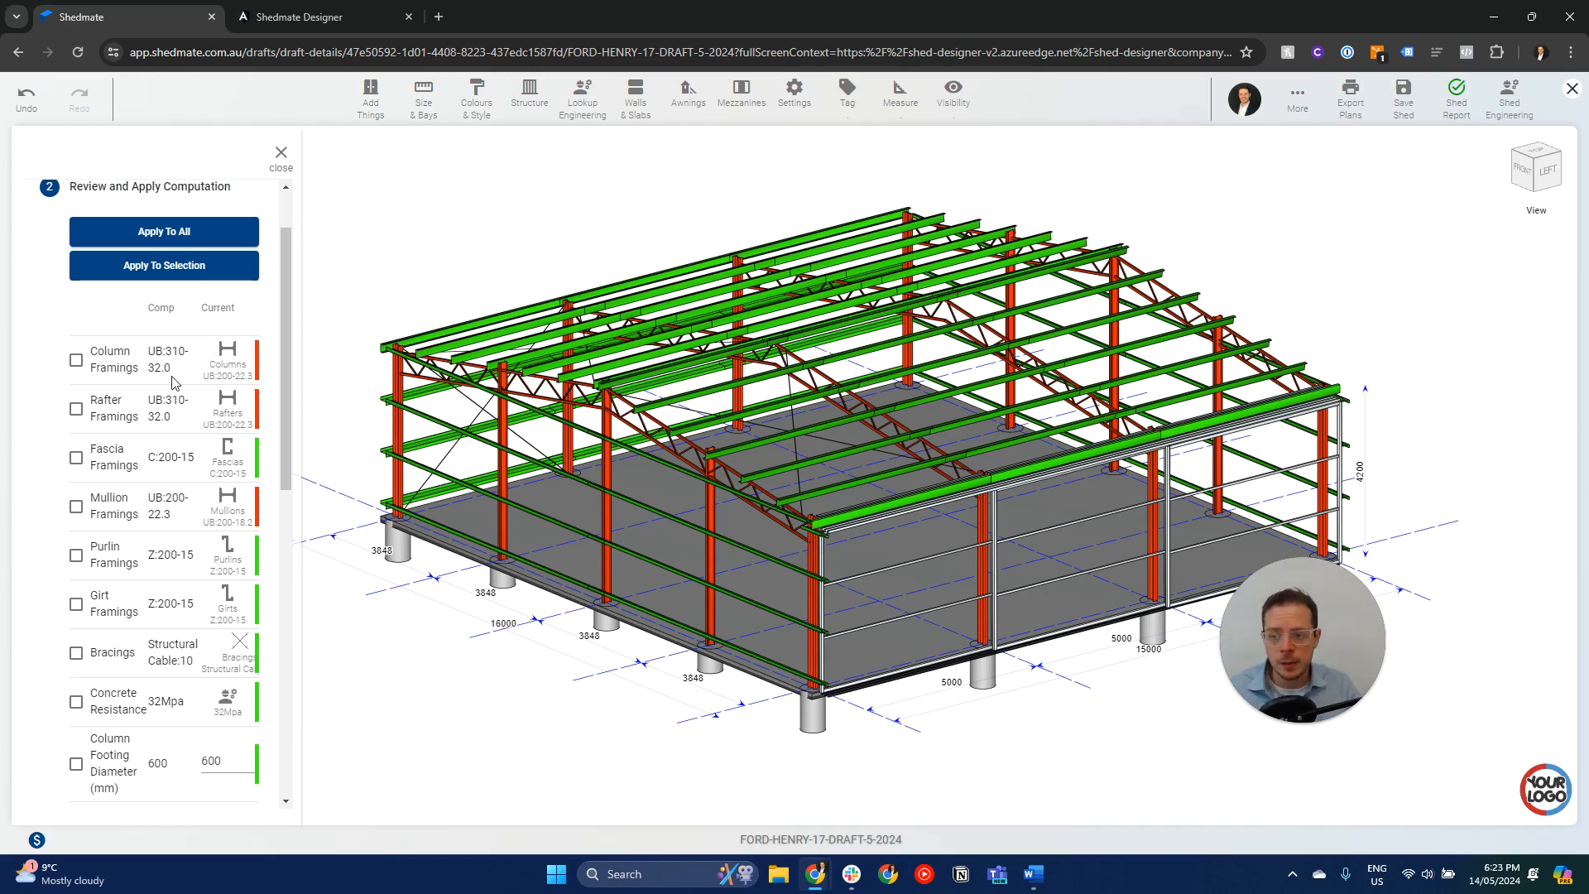
{"action": "scroll", "coordinate": [173, 382], "scroll_direction": "down", "scroll_amount": 7}
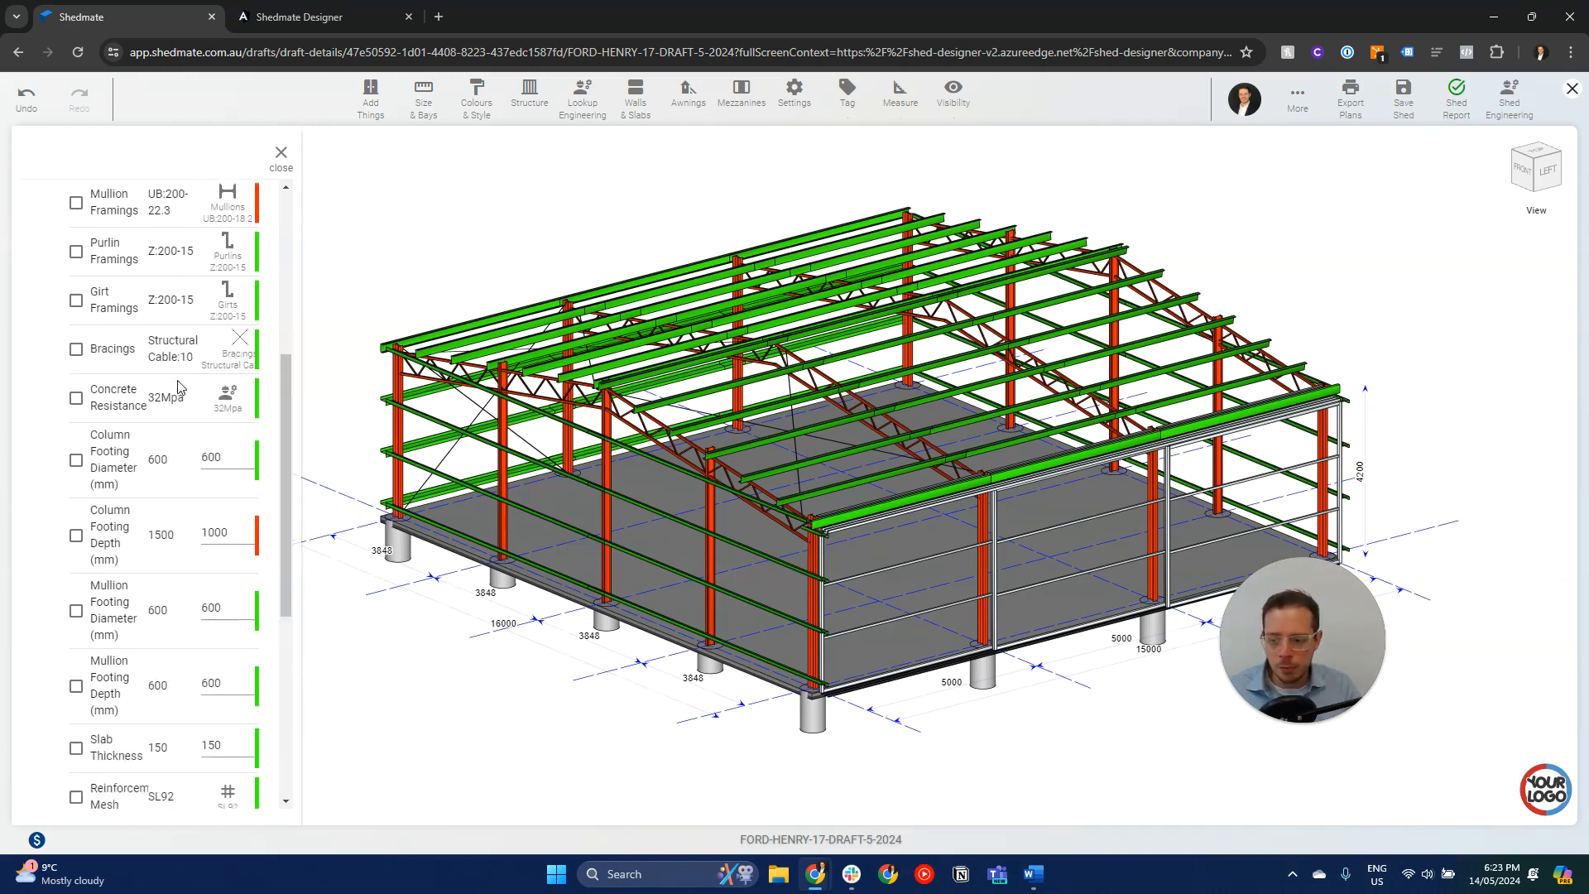
{"action": "scroll", "coordinate": [179, 386], "scroll_direction": "up", "scroll_amount": 8}
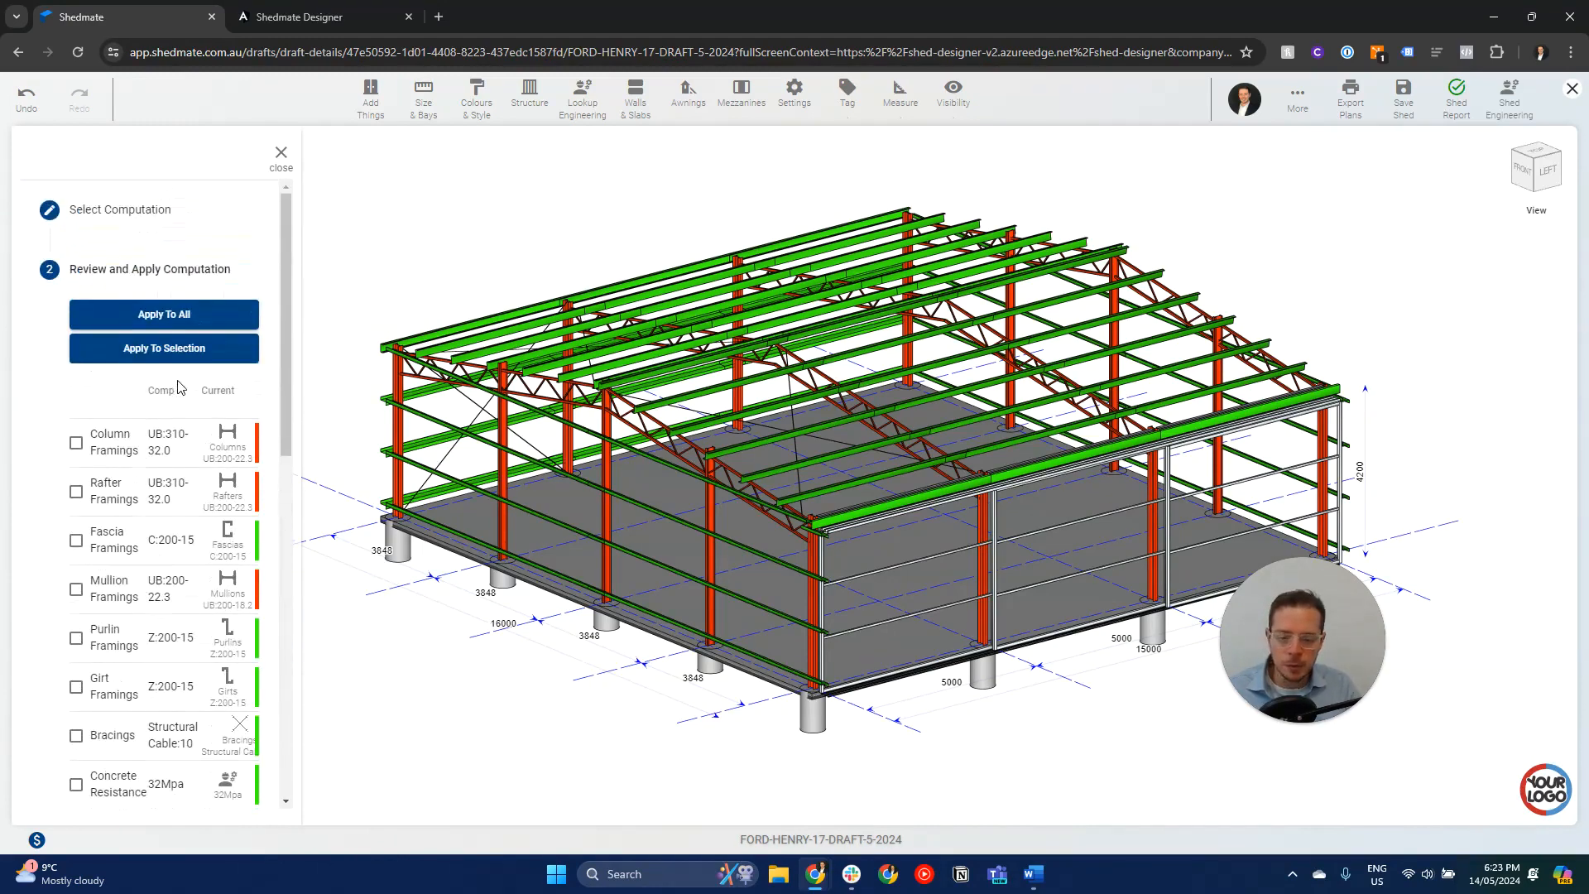
{"action": "left_click", "coordinate": [162, 318]}
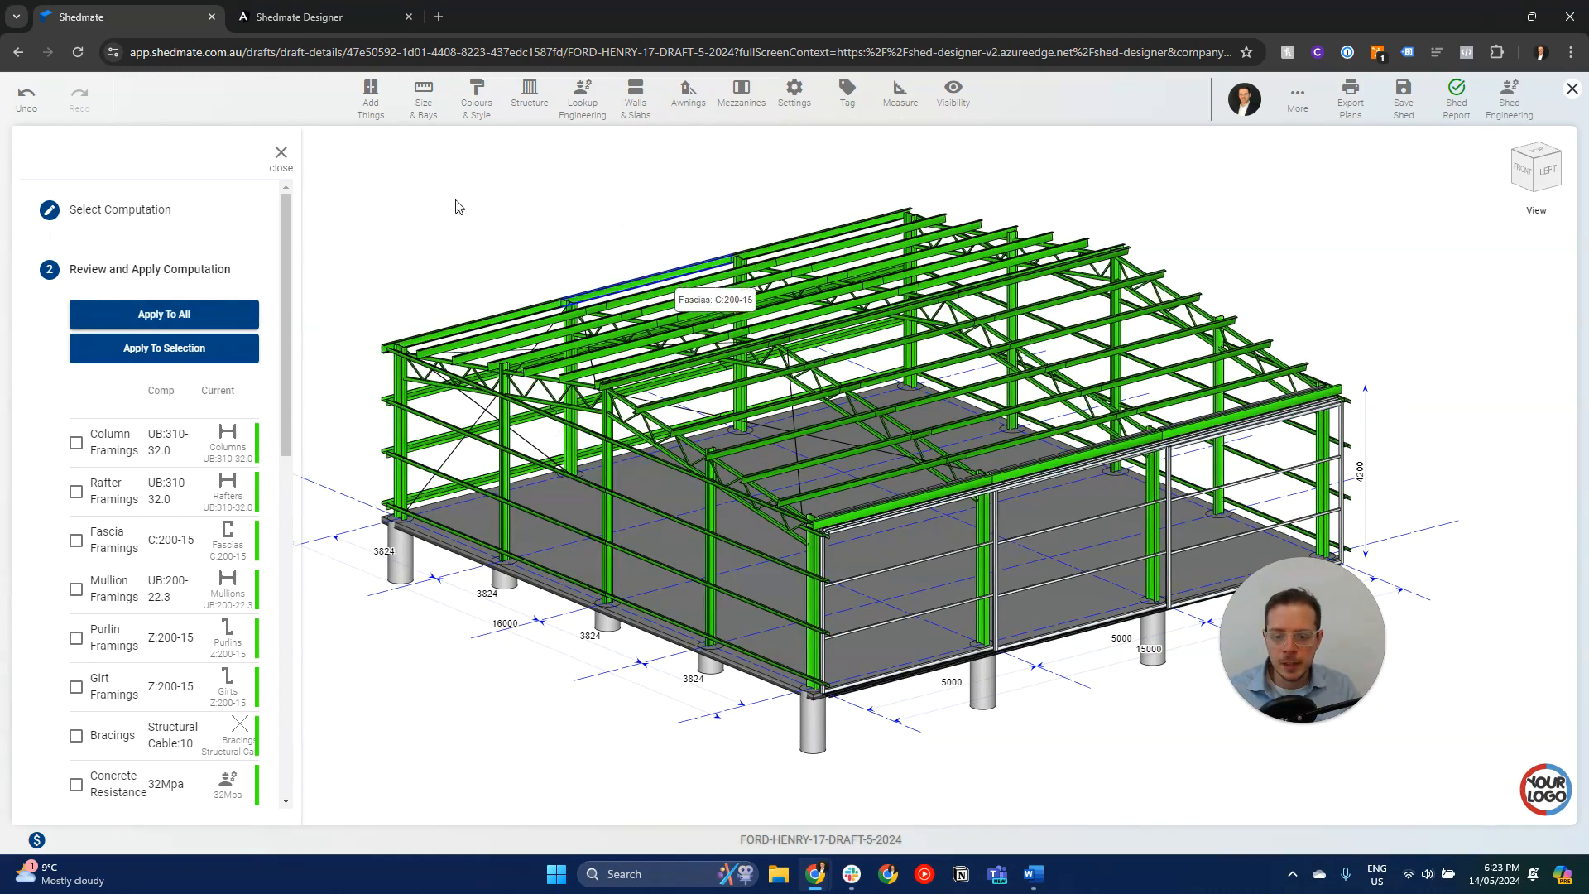
{"action": "left_click", "coordinate": [279, 166]}
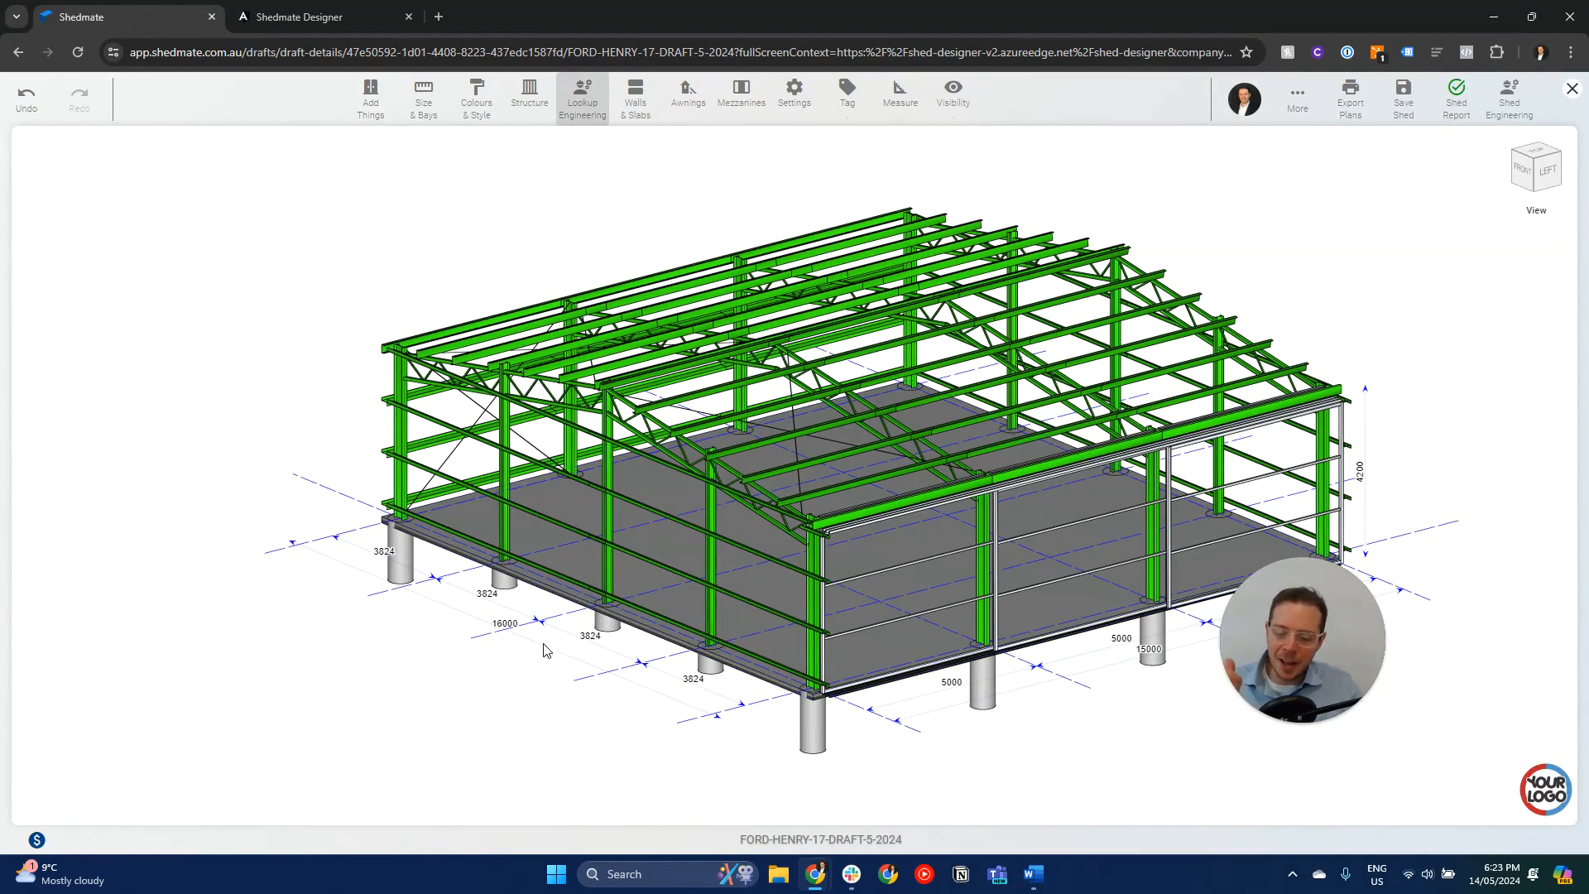
- Price the shed with the Structural-Steel-Database-Sample costing database and bring up the quotation's report options
{"action": "left_click", "coordinate": [36, 841]}
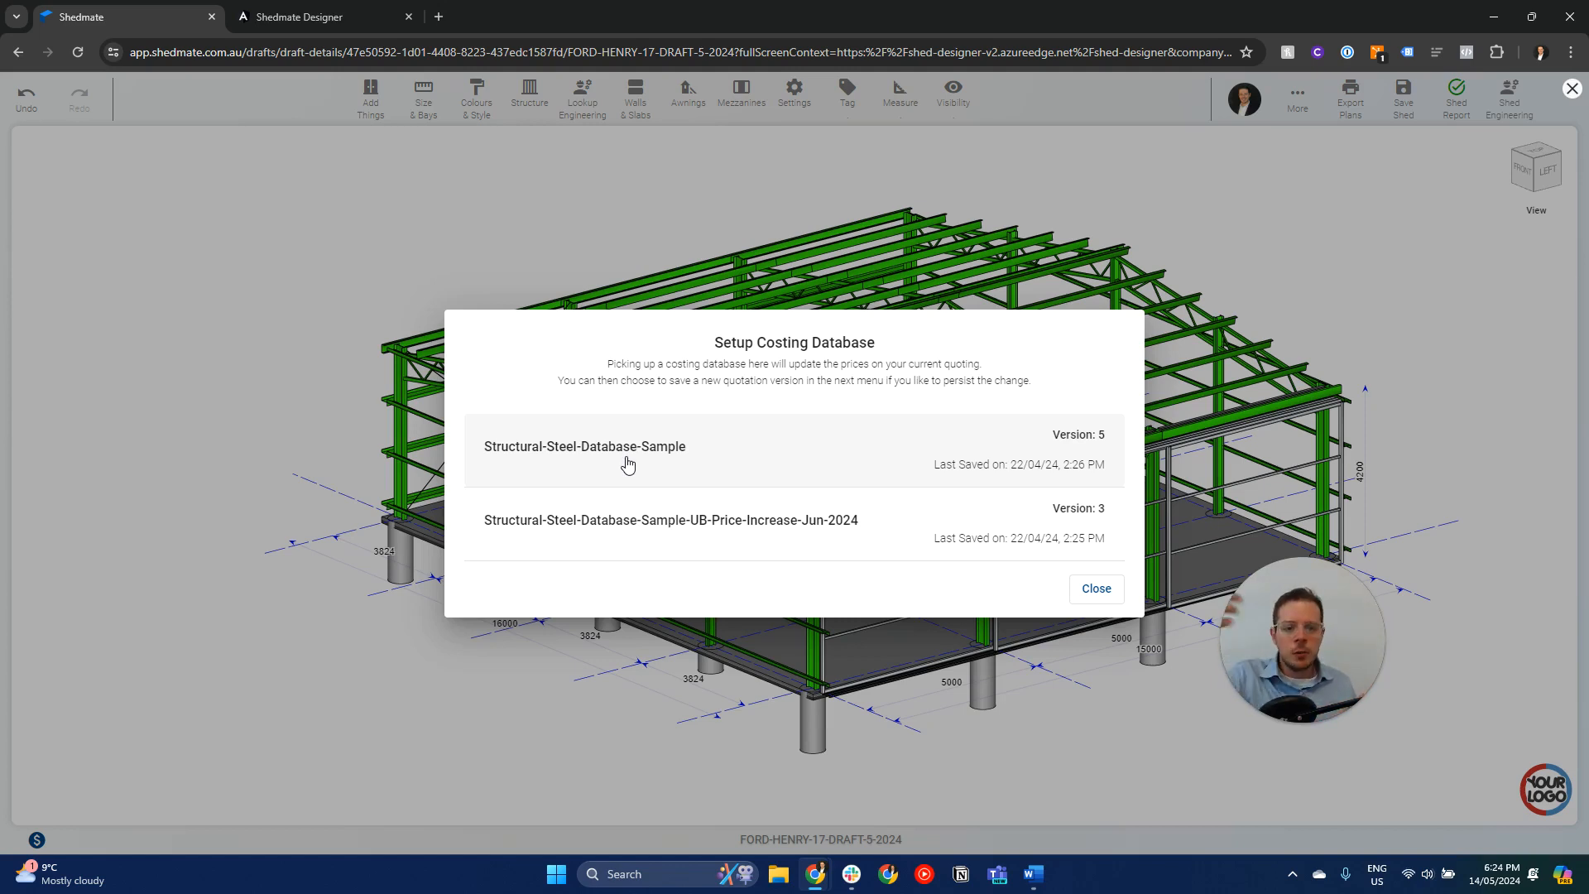
{"action": "left_click", "coordinate": [527, 461]}
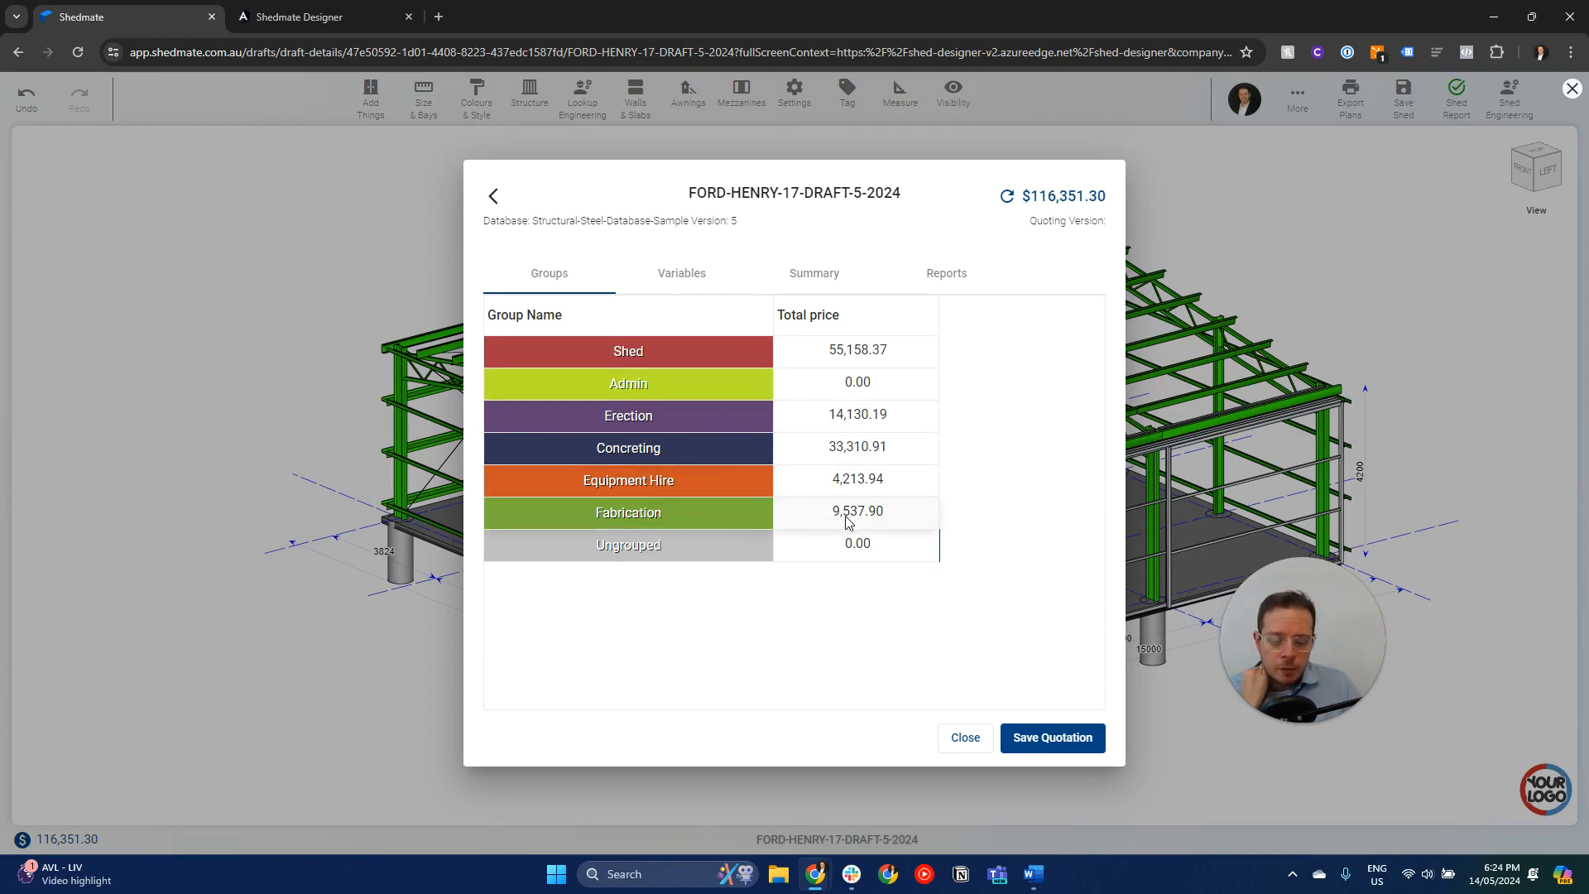
{"action": "left_click", "coordinate": [814, 278]}
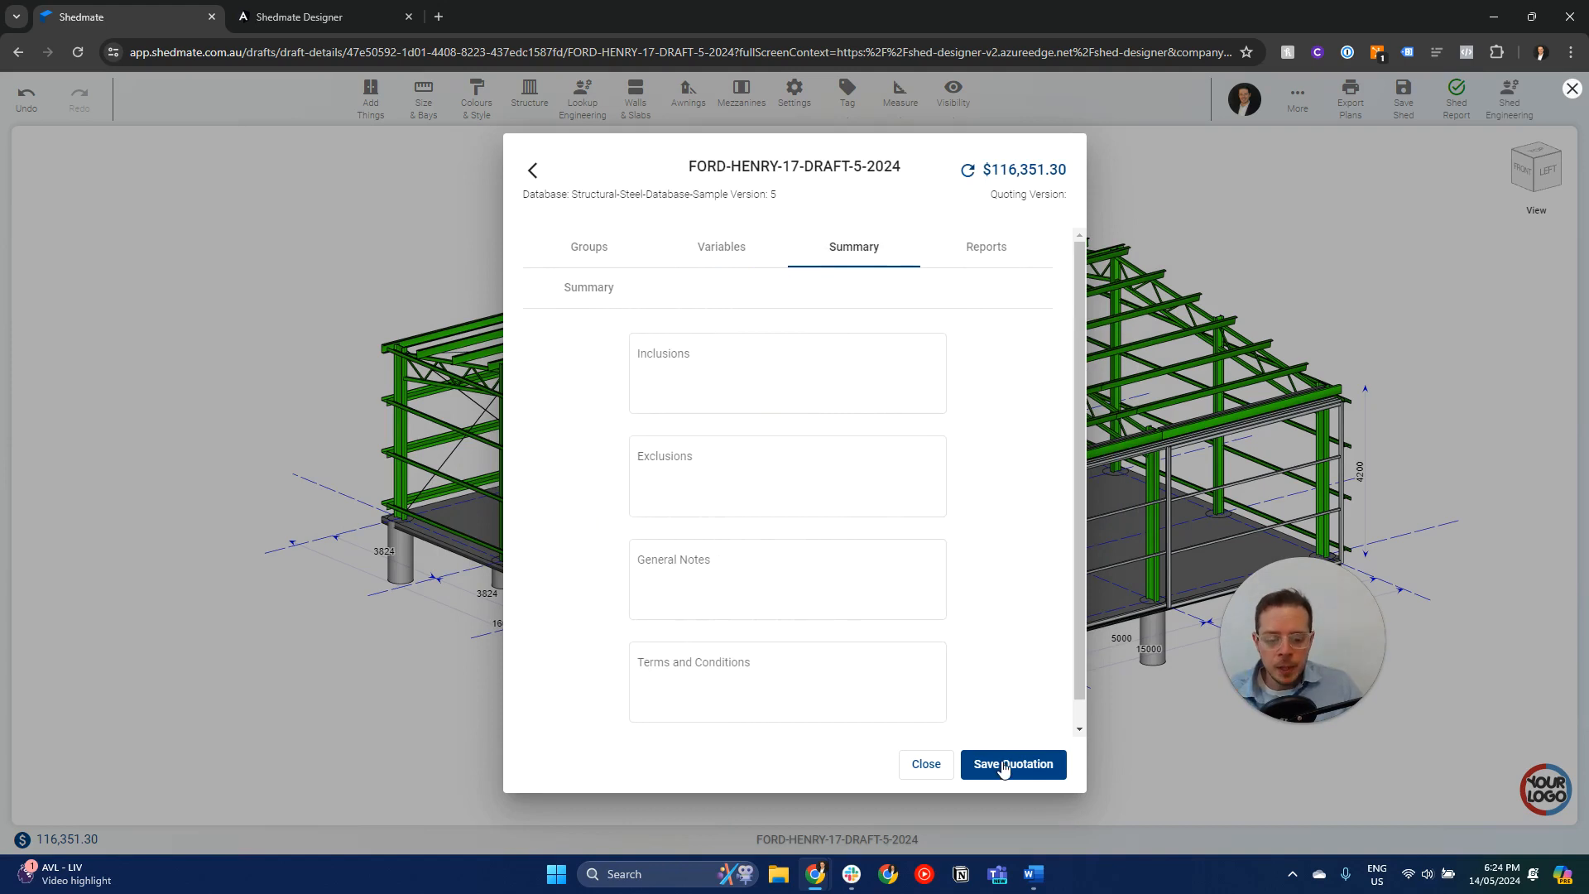
{"action": "left_click", "coordinate": [983, 246]}
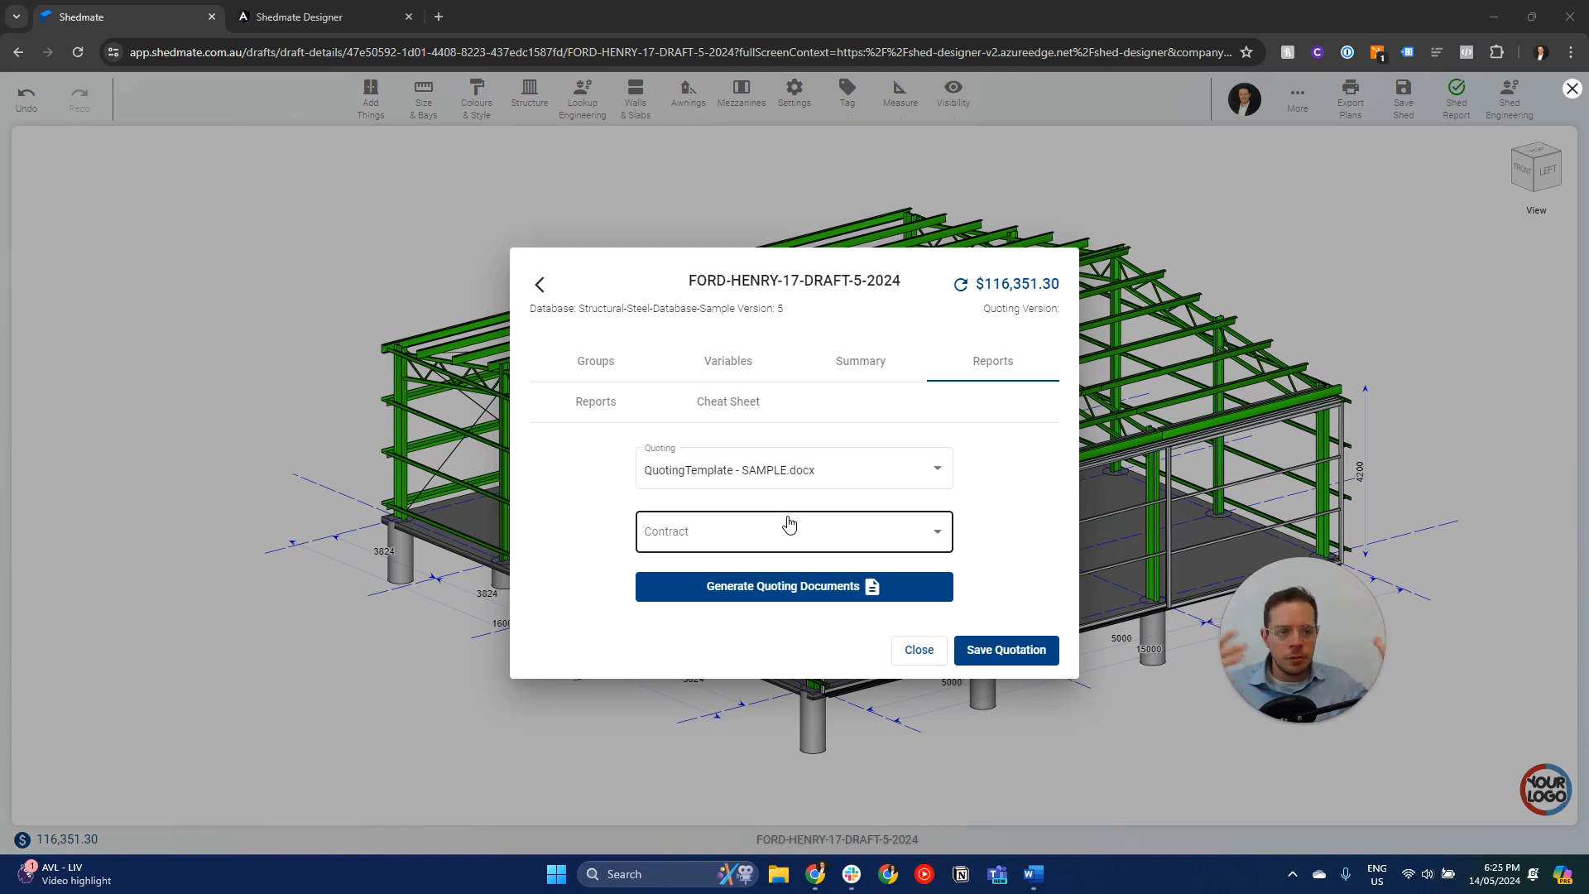
- Generate the quoting document from QuotingTemplate - SAMPLE.docx and save it in the Downloads folder
{"action": "left_click", "coordinate": [778, 588]}
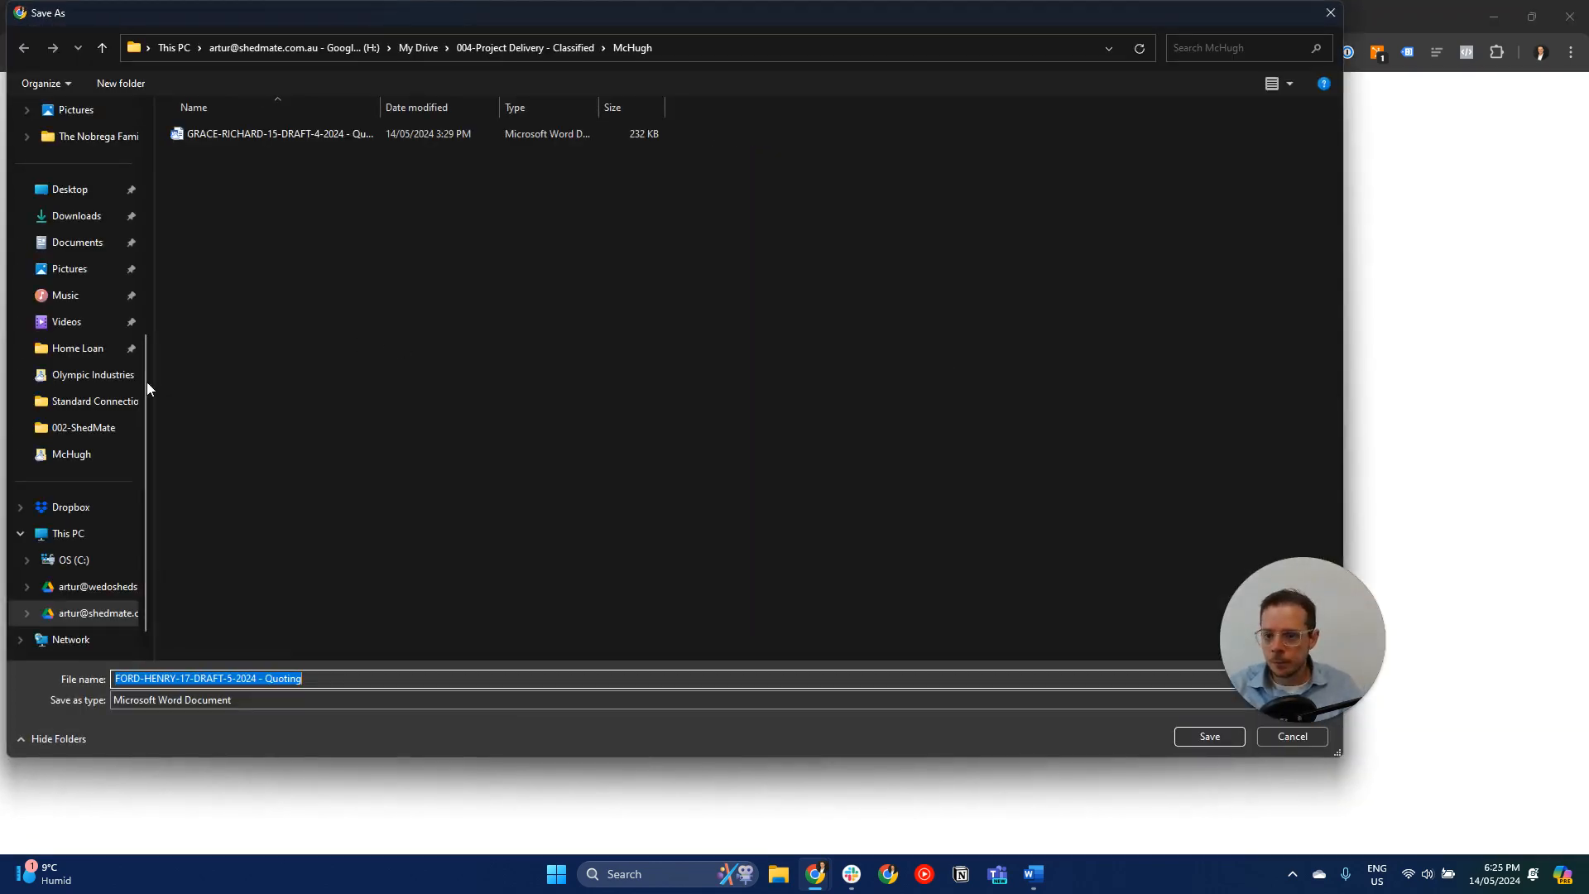
{"action": "scroll", "coordinate": [66, 298], "scroll_direction": "up", "scroll_amount": 1}
{"action": "left_click", "coordinate": [75, 296]}
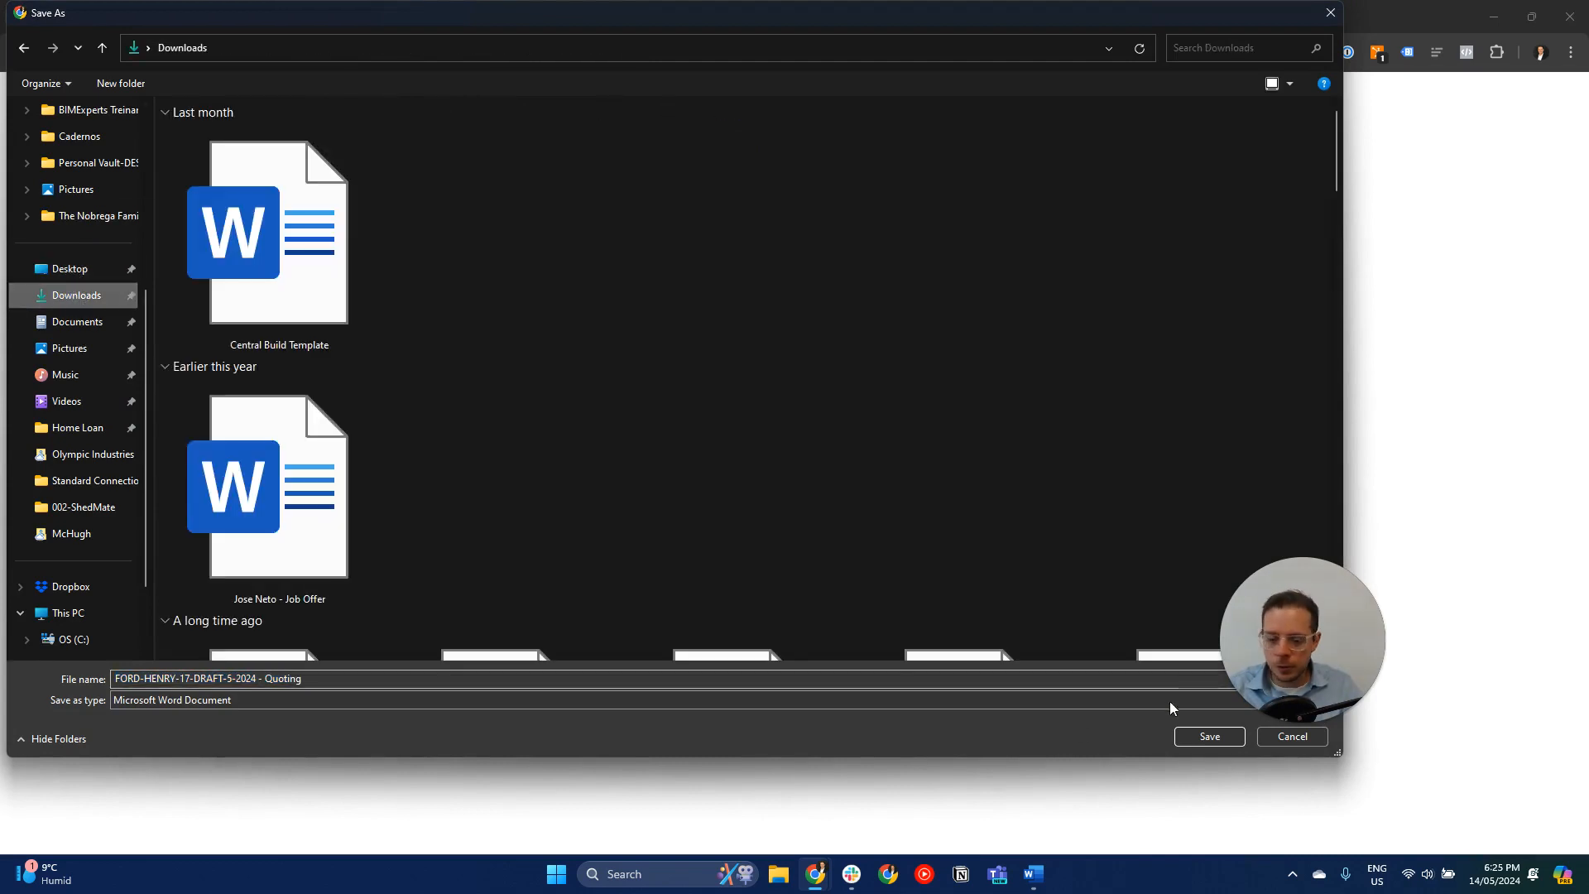
{"action": "left_click", "coordinate": [1210, 736]}
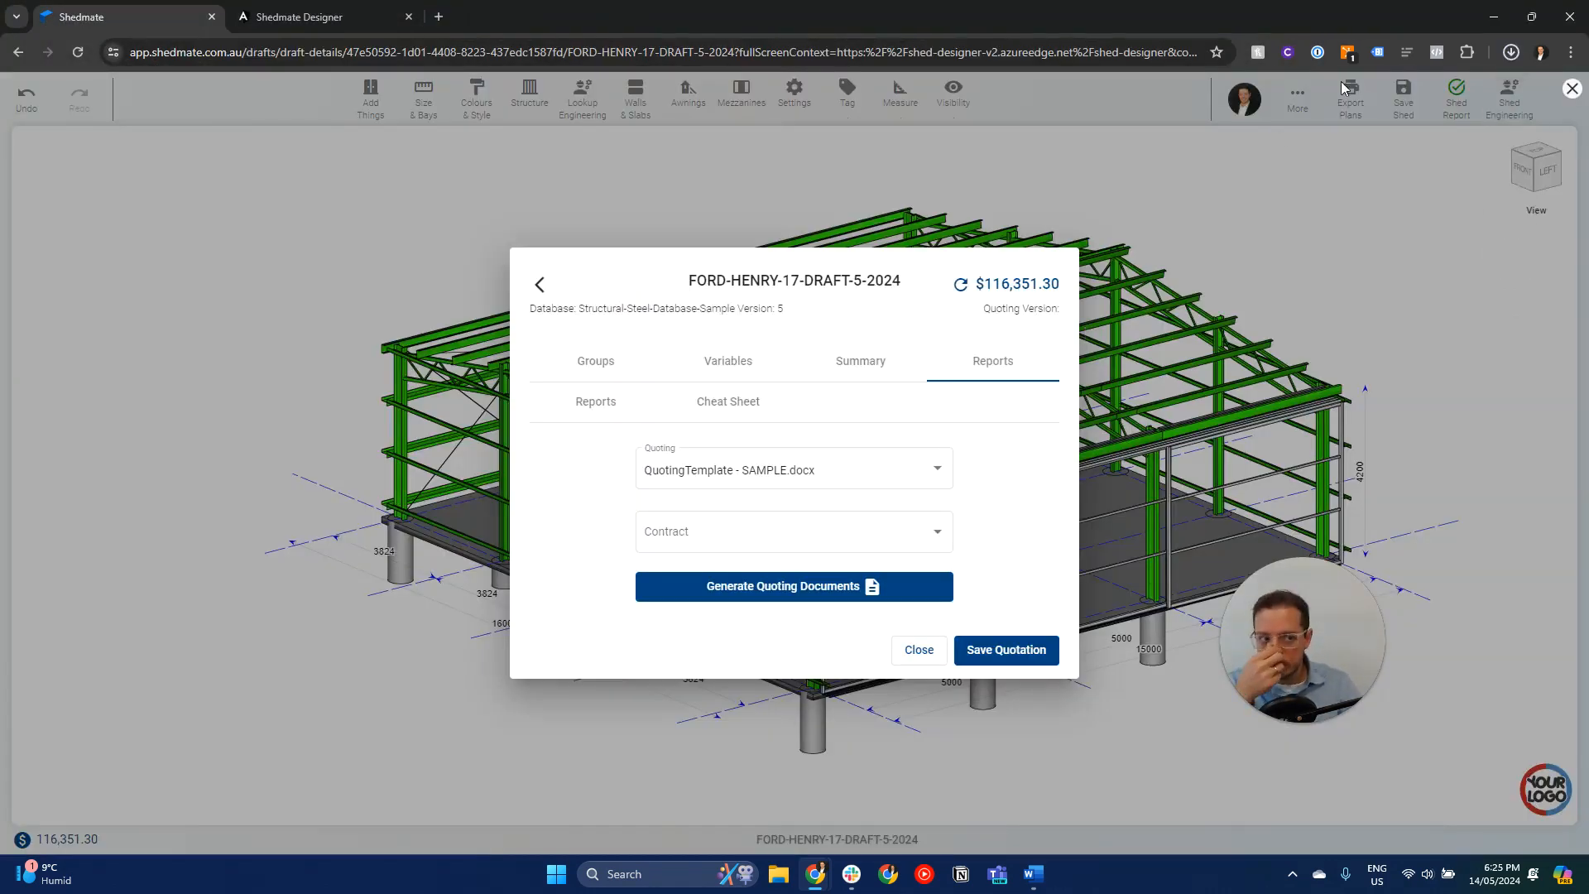
- Open the downloaded quoting document in Word, enlarge its first page and highlight the issuing company's name
{"action": "left_click", "coordinate": [1510, 53]}
{"action": "left_click", "coordinate": [1511, 52]}
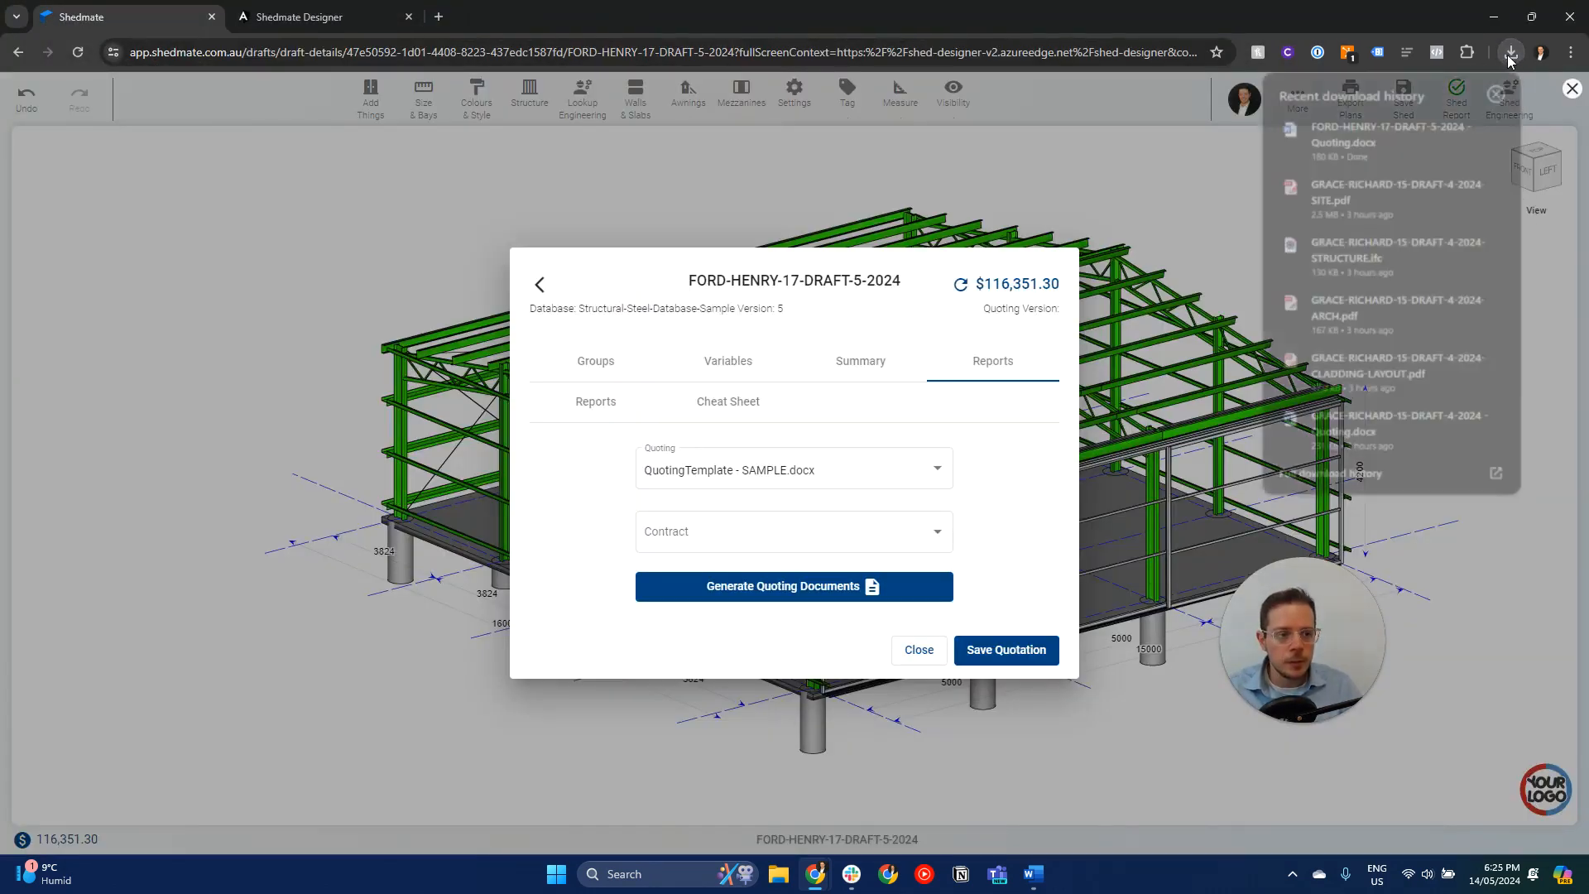
{"action": "left_click", "coordinate": [1375, 141]}
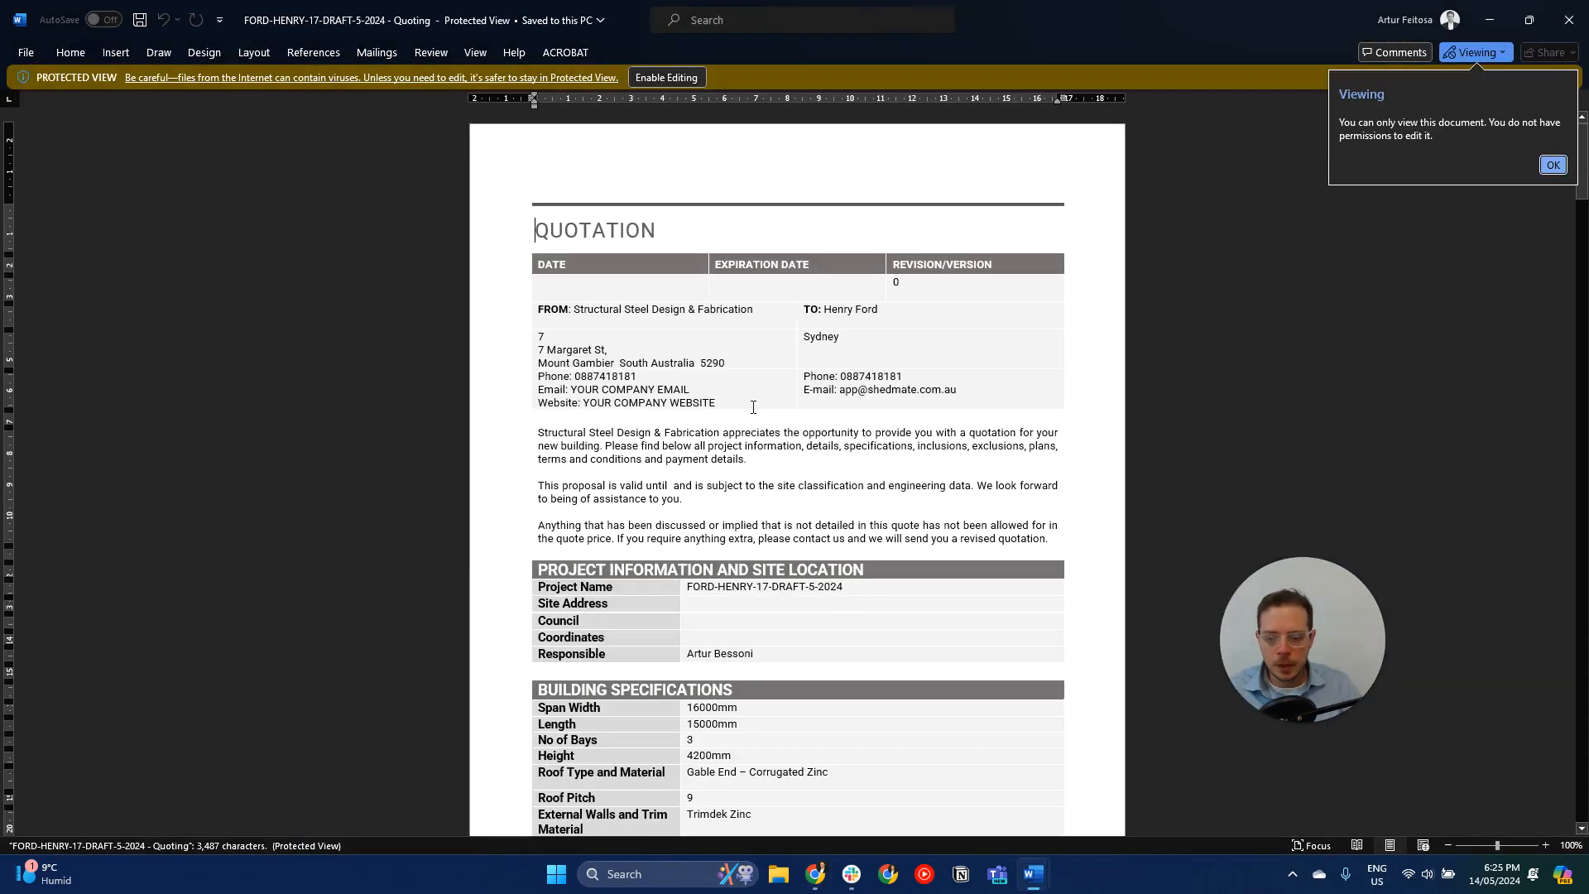
{"action": "scroll", "coordinate": [717, 267], "scroll_direction": "up", "scroll_amount": 4, "text": "ctrl"}
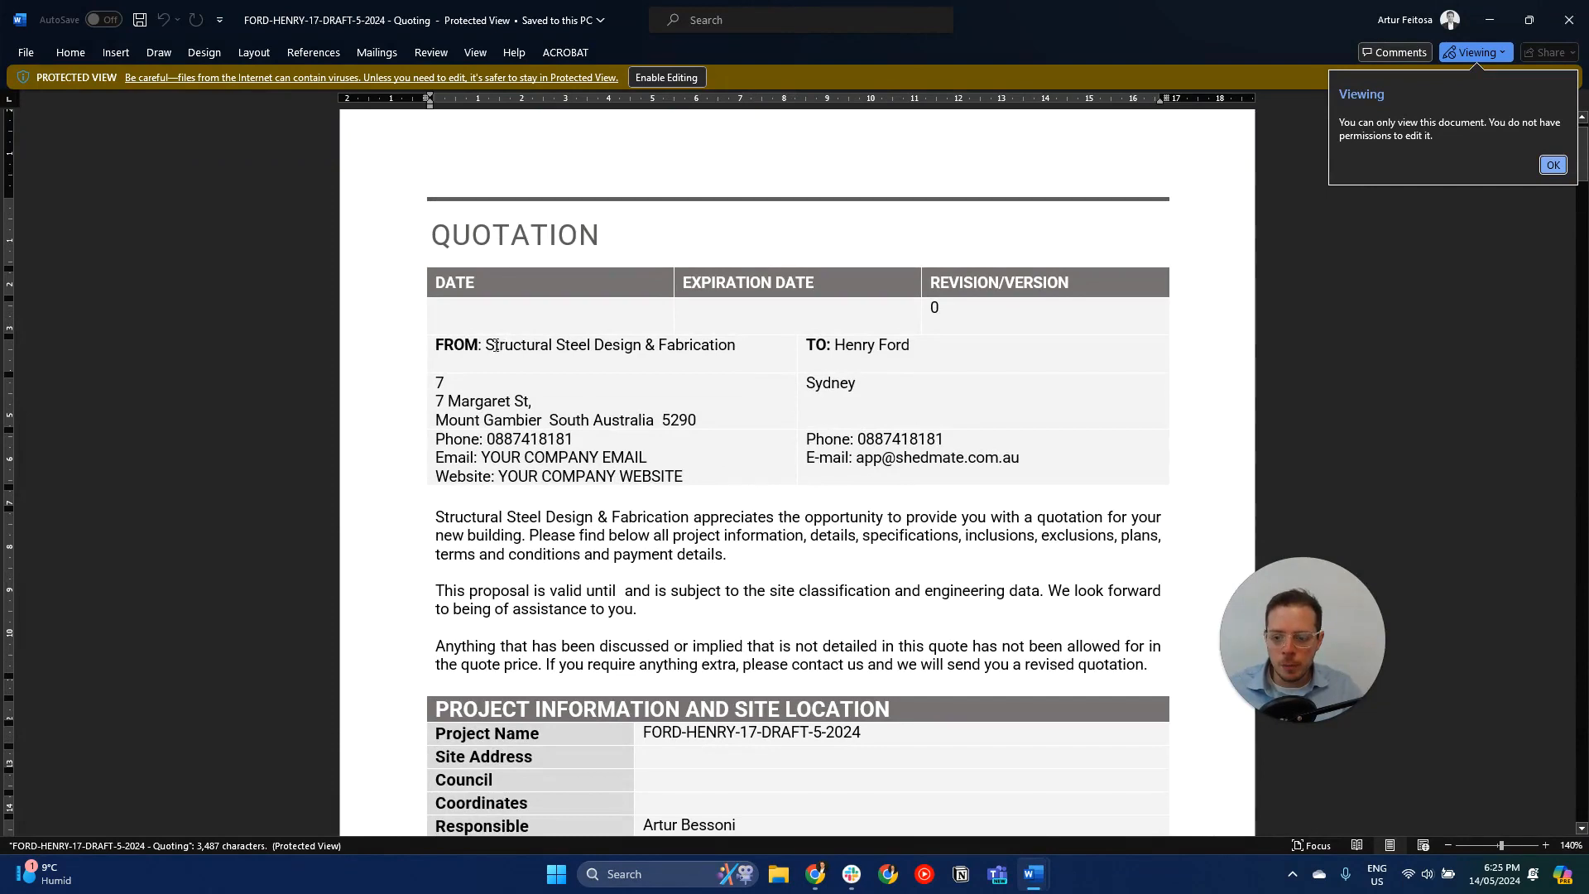
{"action": "left_click_drag", "start_coordinate": [485, 345], "coordinate": [735, 348]}
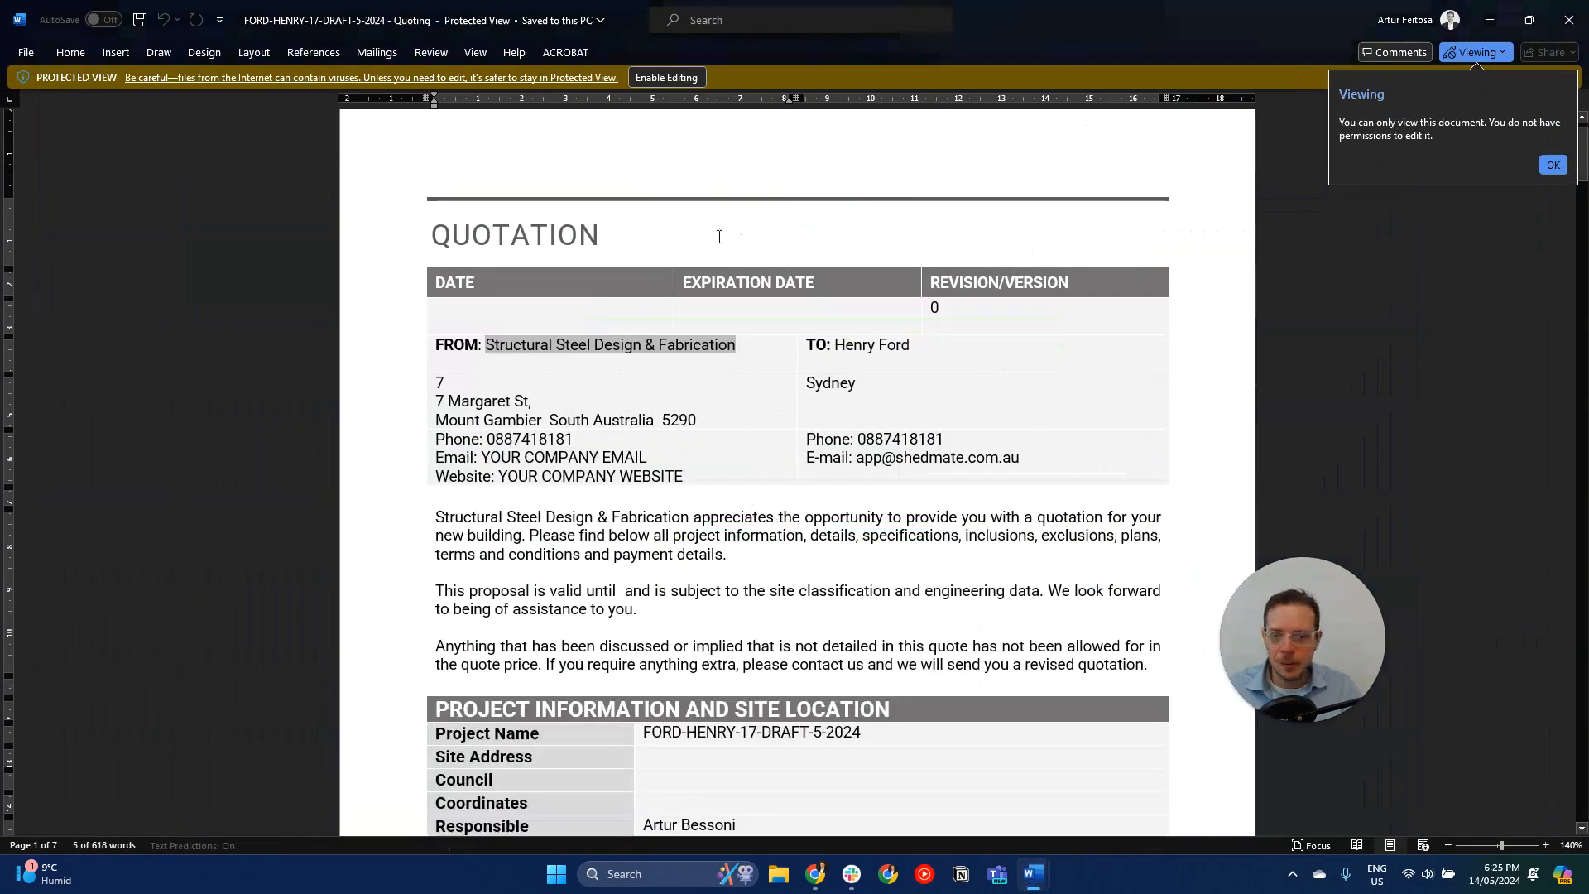
- Switch to Shedmate, leave the shed designer to check the company name and logo, and return to the quotation in Word
{"action": "key", "text": "alt+Tab"}
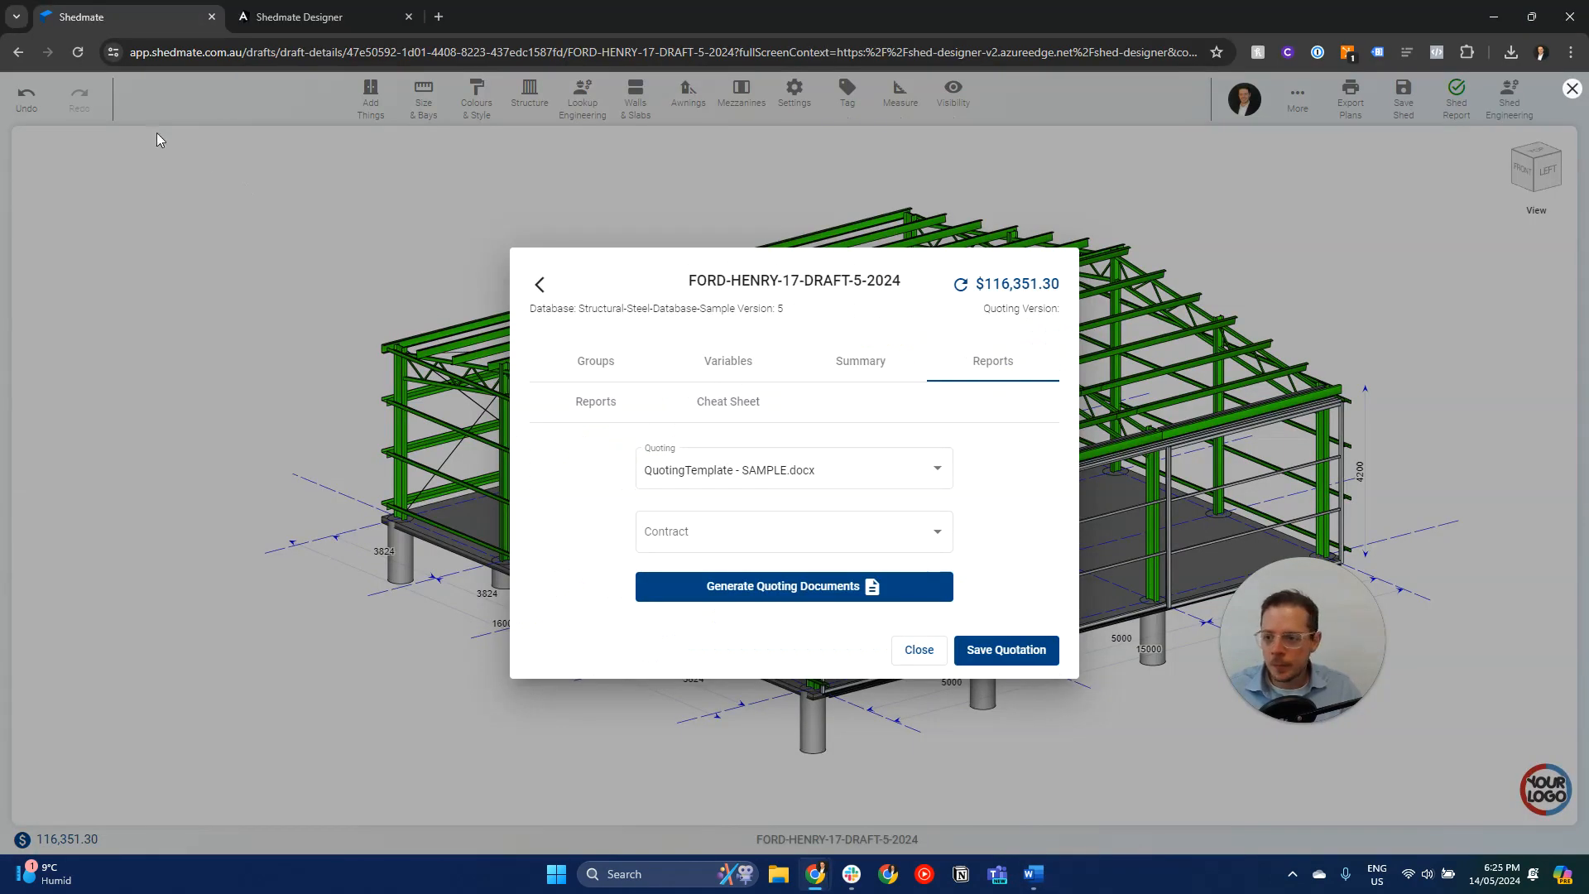
{"action": "left_click", "coordinate": [262, 202]}
{"action": "left_click", "coordinate": [1572, 90]}
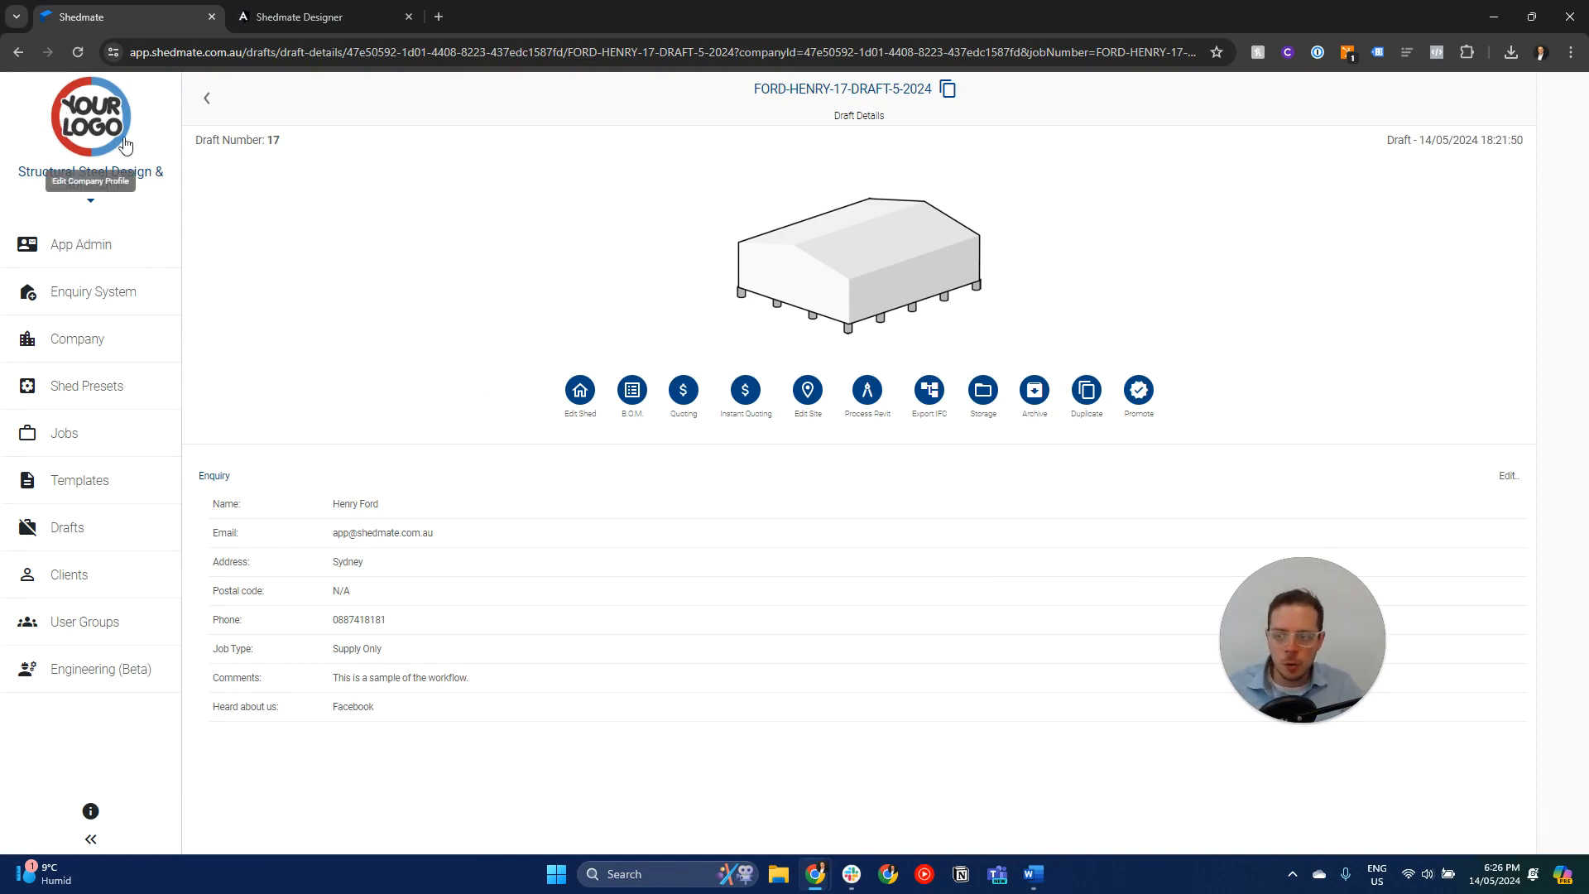
{"action": "key", "text": "alt+Tab"}
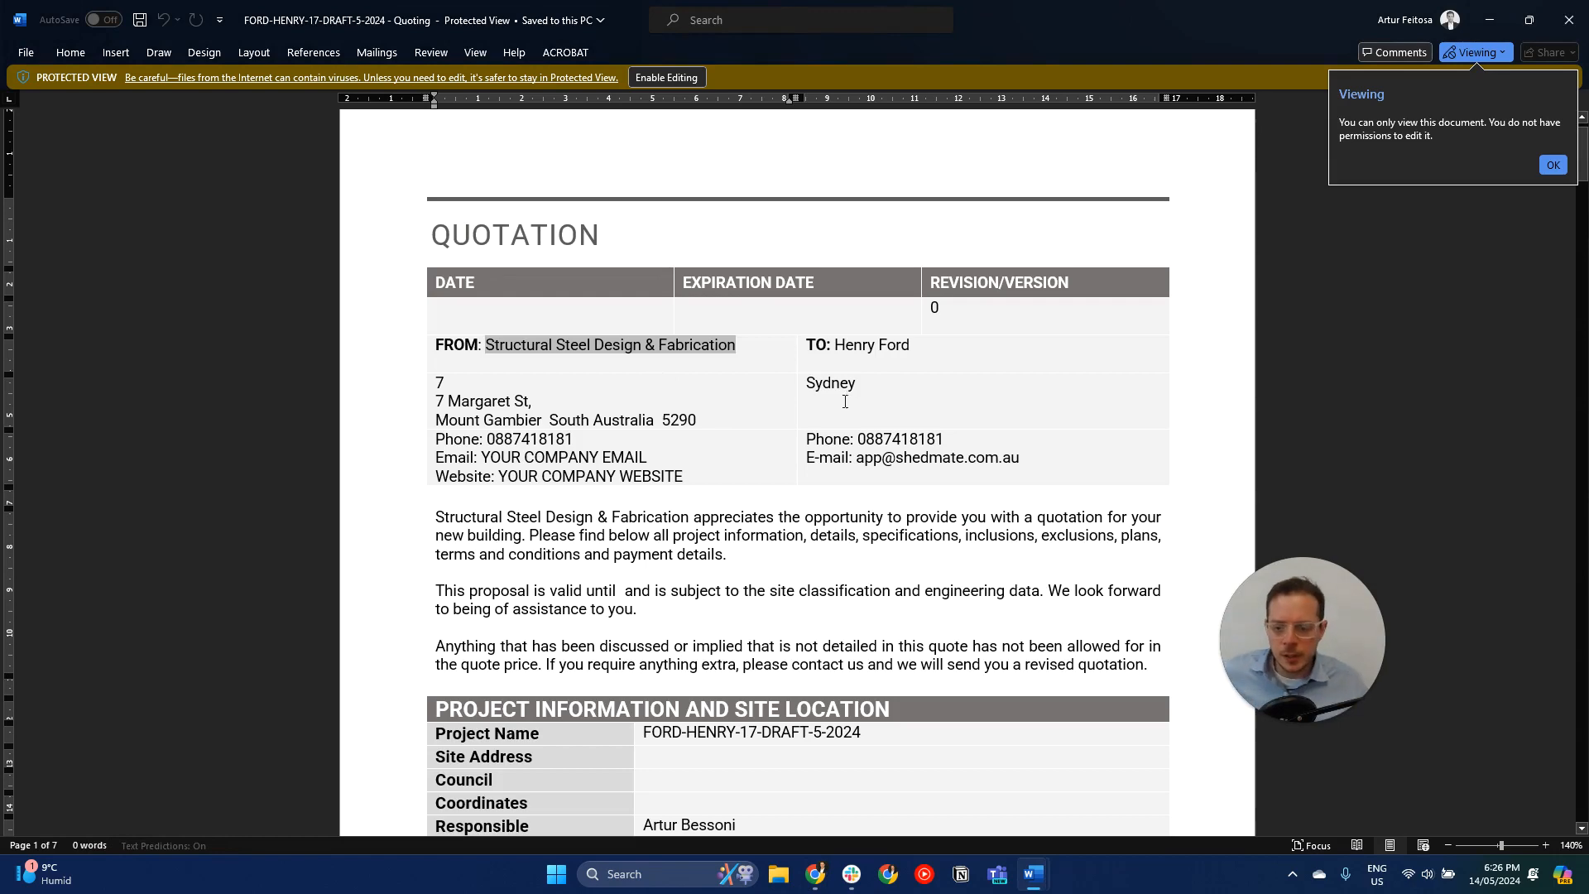
- Read through the quotation's building specifications, steel and concrete details, quote total, payment schedule, 3D image and floor plan
{"action": "scroll", "coordinate": [861, 463], "scroll_direction": "down", "scroll_amount": 5}
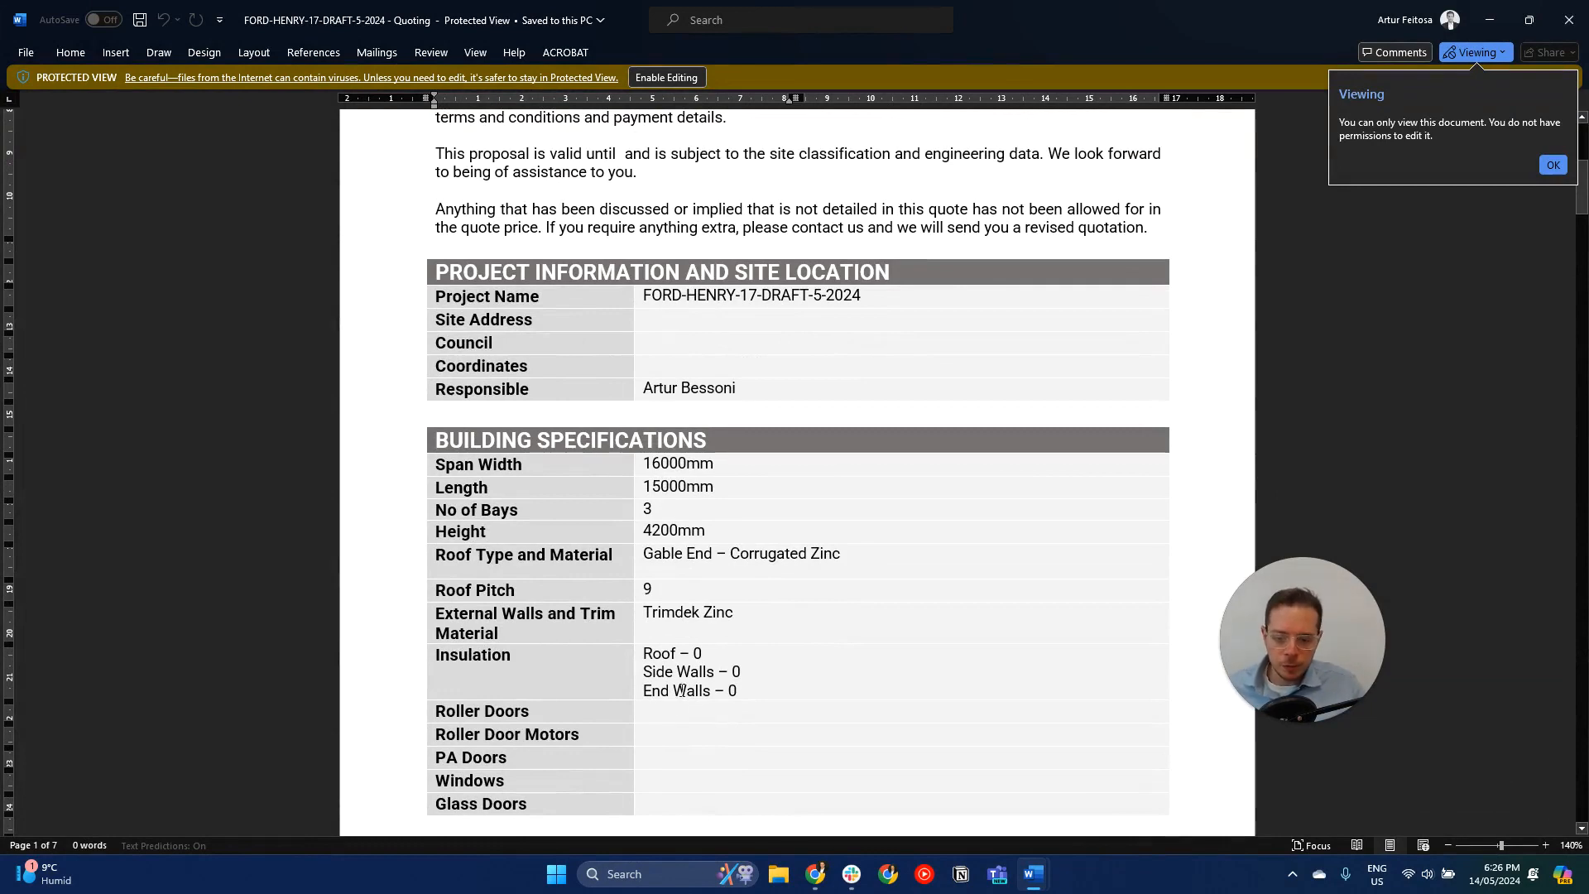
{"action": "scroll", "coordinate": [681, 690], "scroll_direction": "down", "scroll_amount": 10}
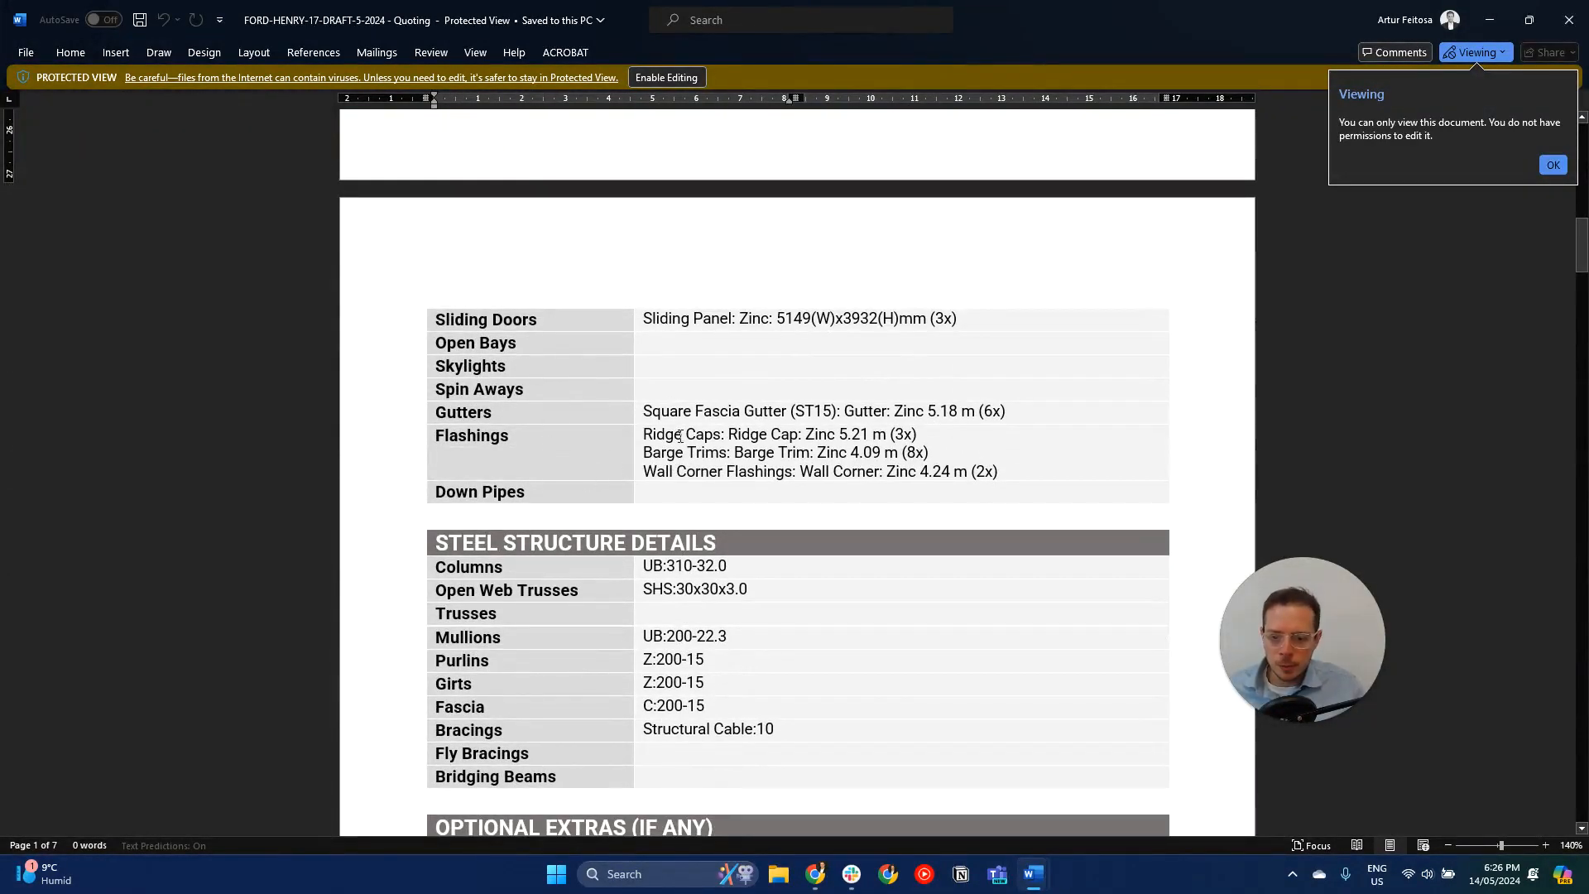
{"action": "scroll", "coordinate": [825, 470], "scroll_direction": "down", "scroll_amount": 3}
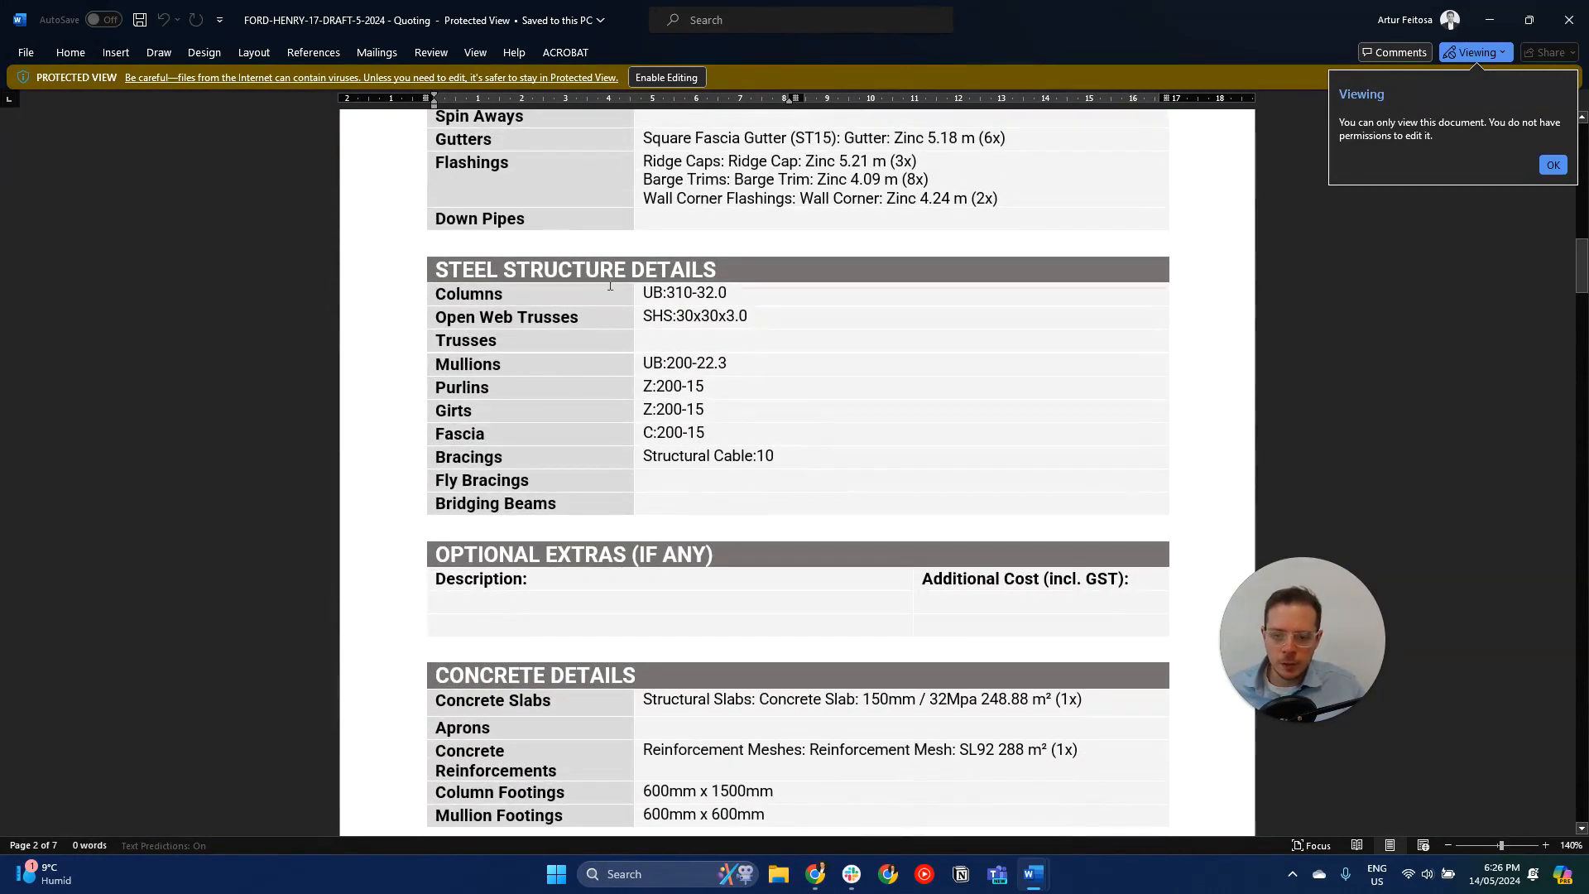
{"action": "scroll", "coordinate": [710, 534], "scroll_direction": "down", "scroll_amount": 4}
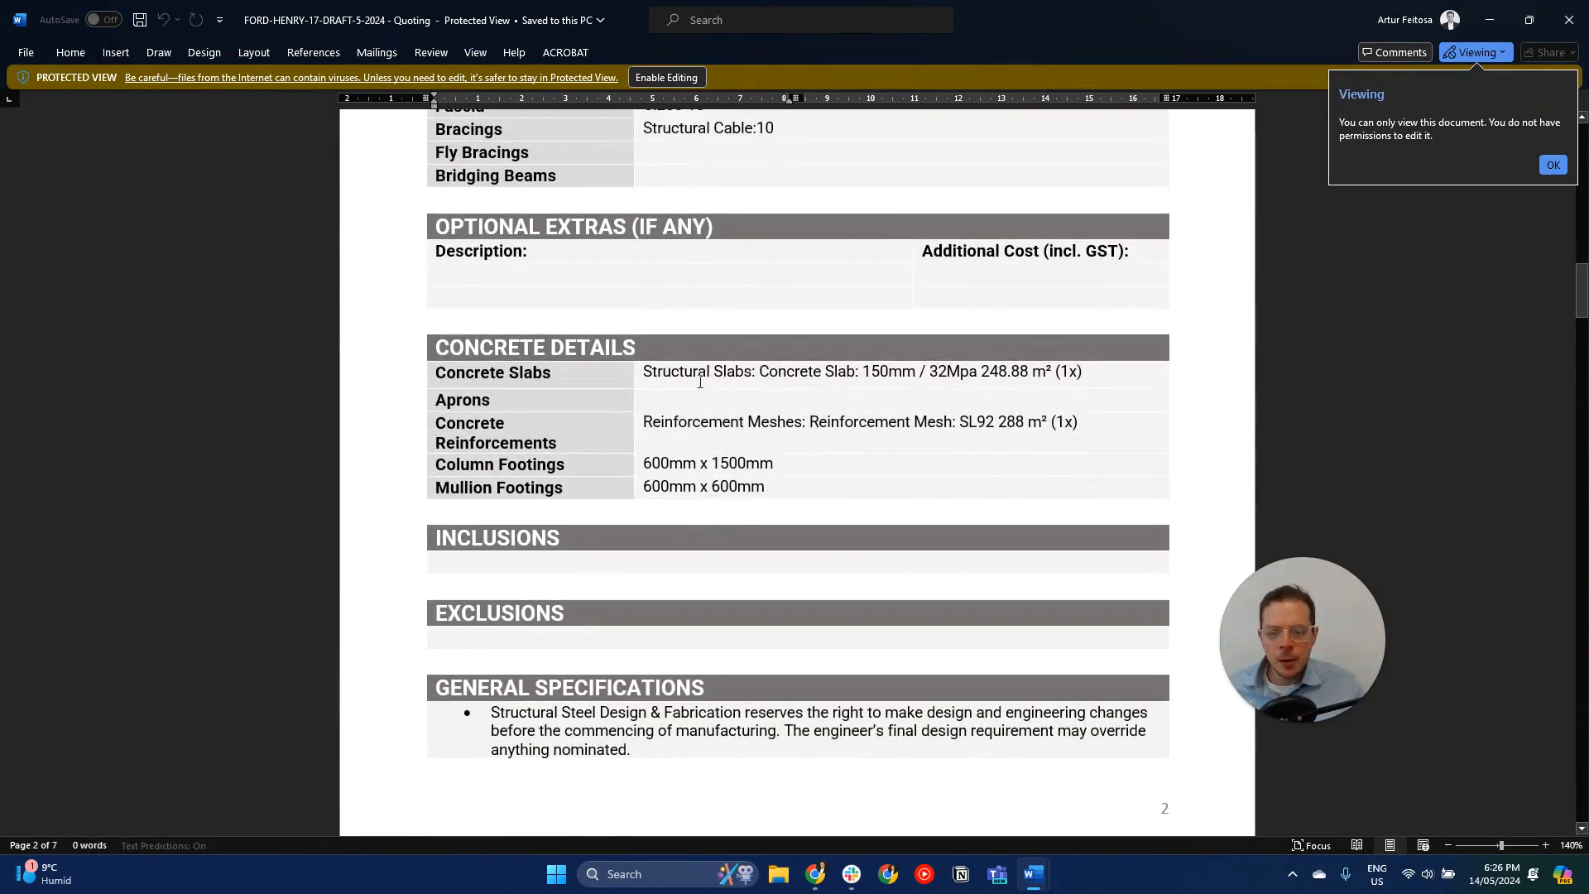
{"action": "scroll", "coordinate": [749, 438], "scroll_direction": "down", "scroll_amount": 1}
{"action": "scroll", "coordinate": [757, 402], "scroll_direction": "down", "scroll_amount": 10}
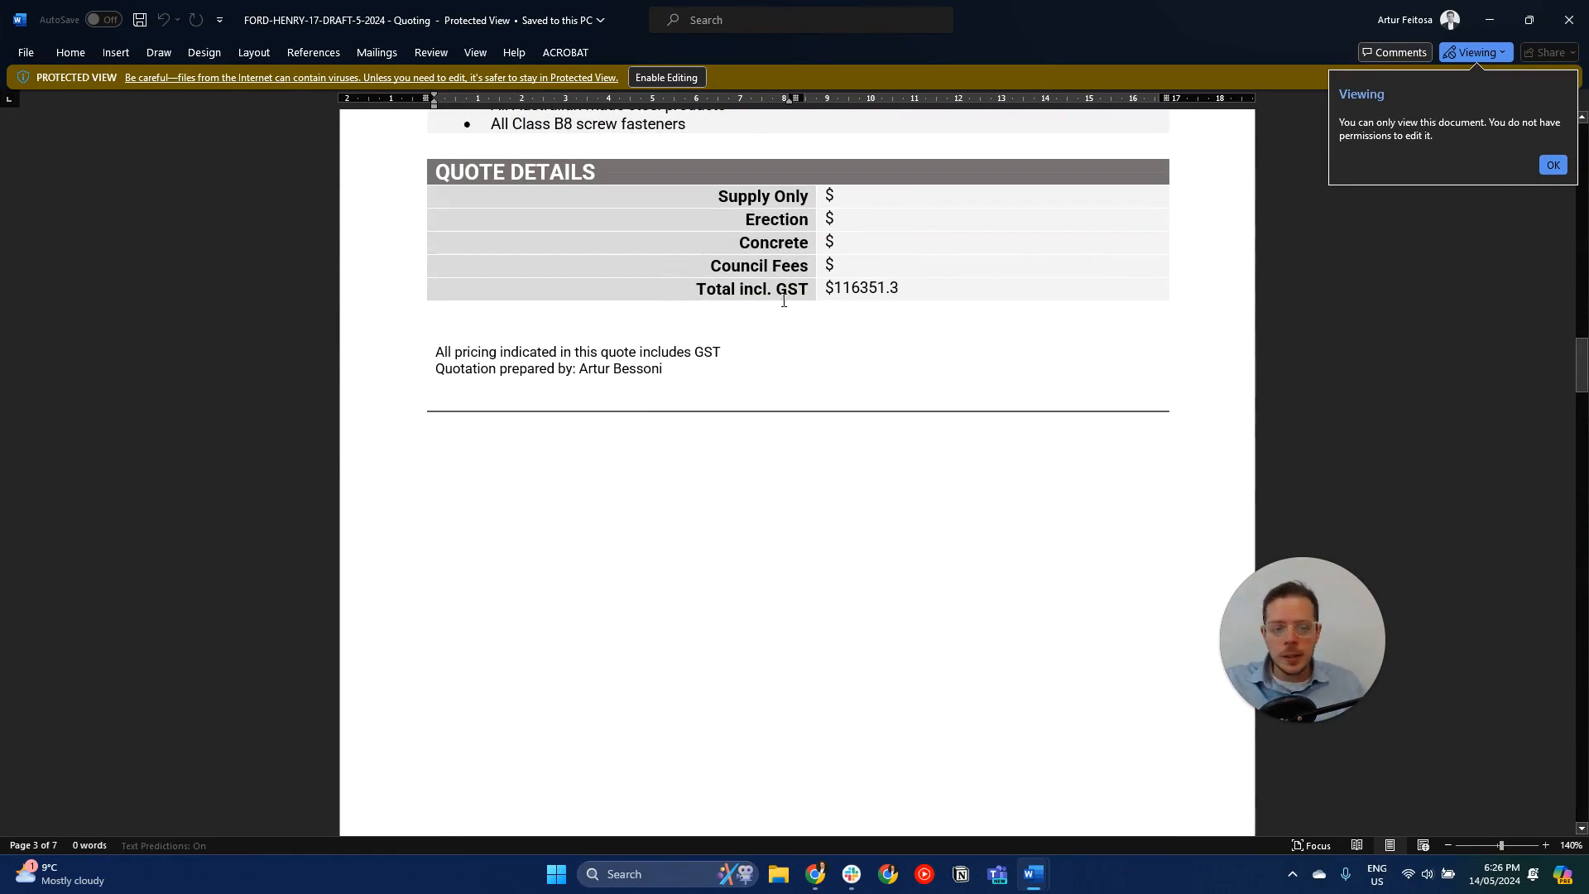
{"action": "scroll", "coordinate": [784, 299], "scroll_direction": "down", "scroll_amount": 12}
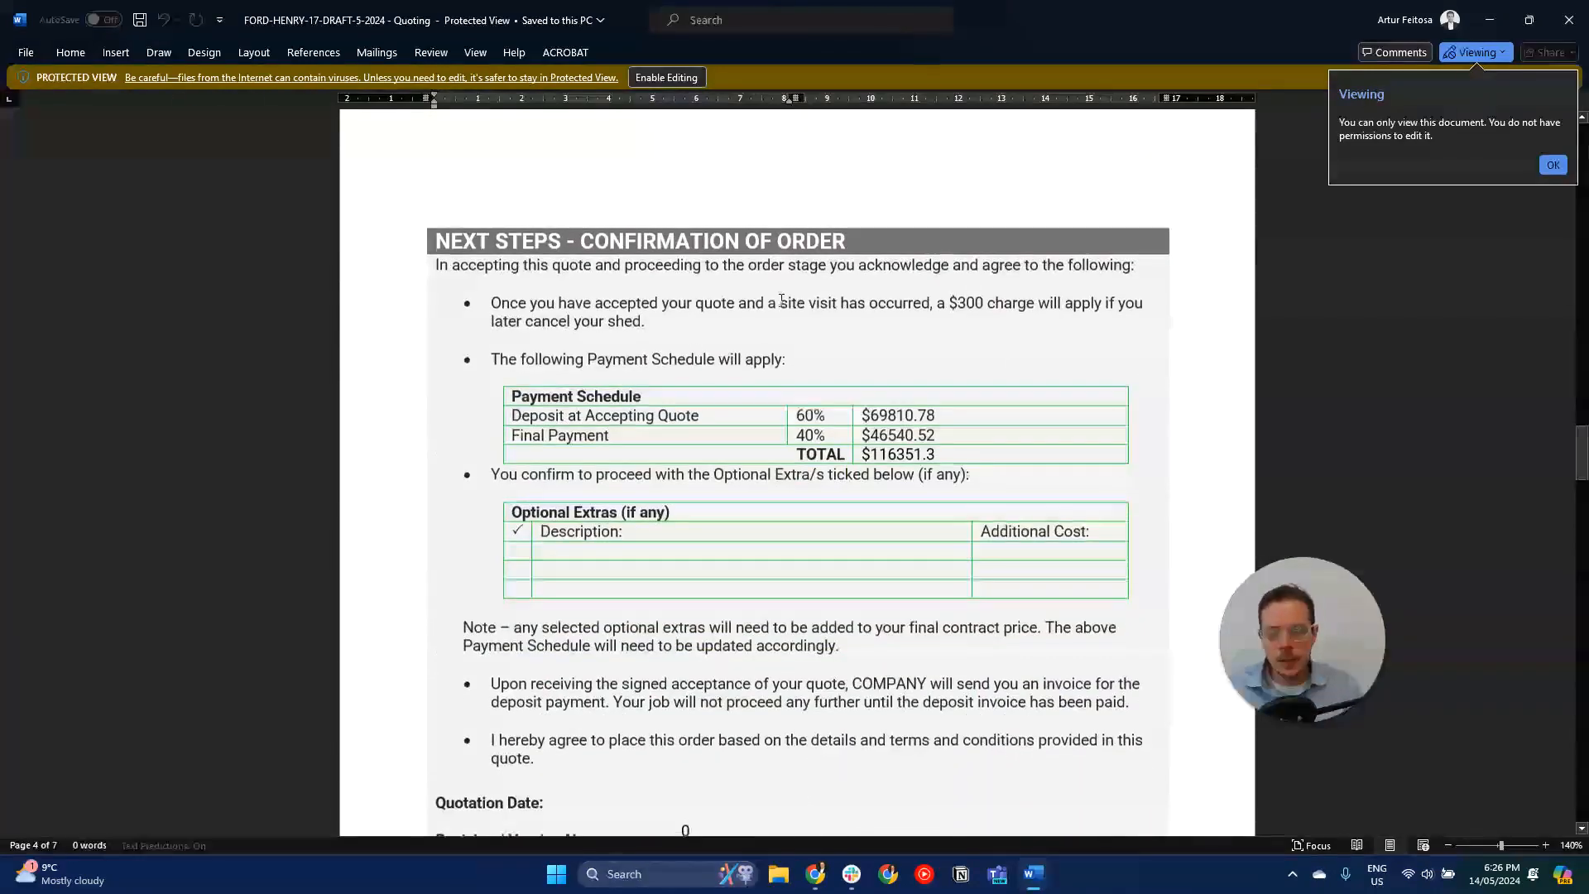
{"action": "scroll", "coordinate": [782, 300], "scroll_direction": "down", "scroll_amount": 1}
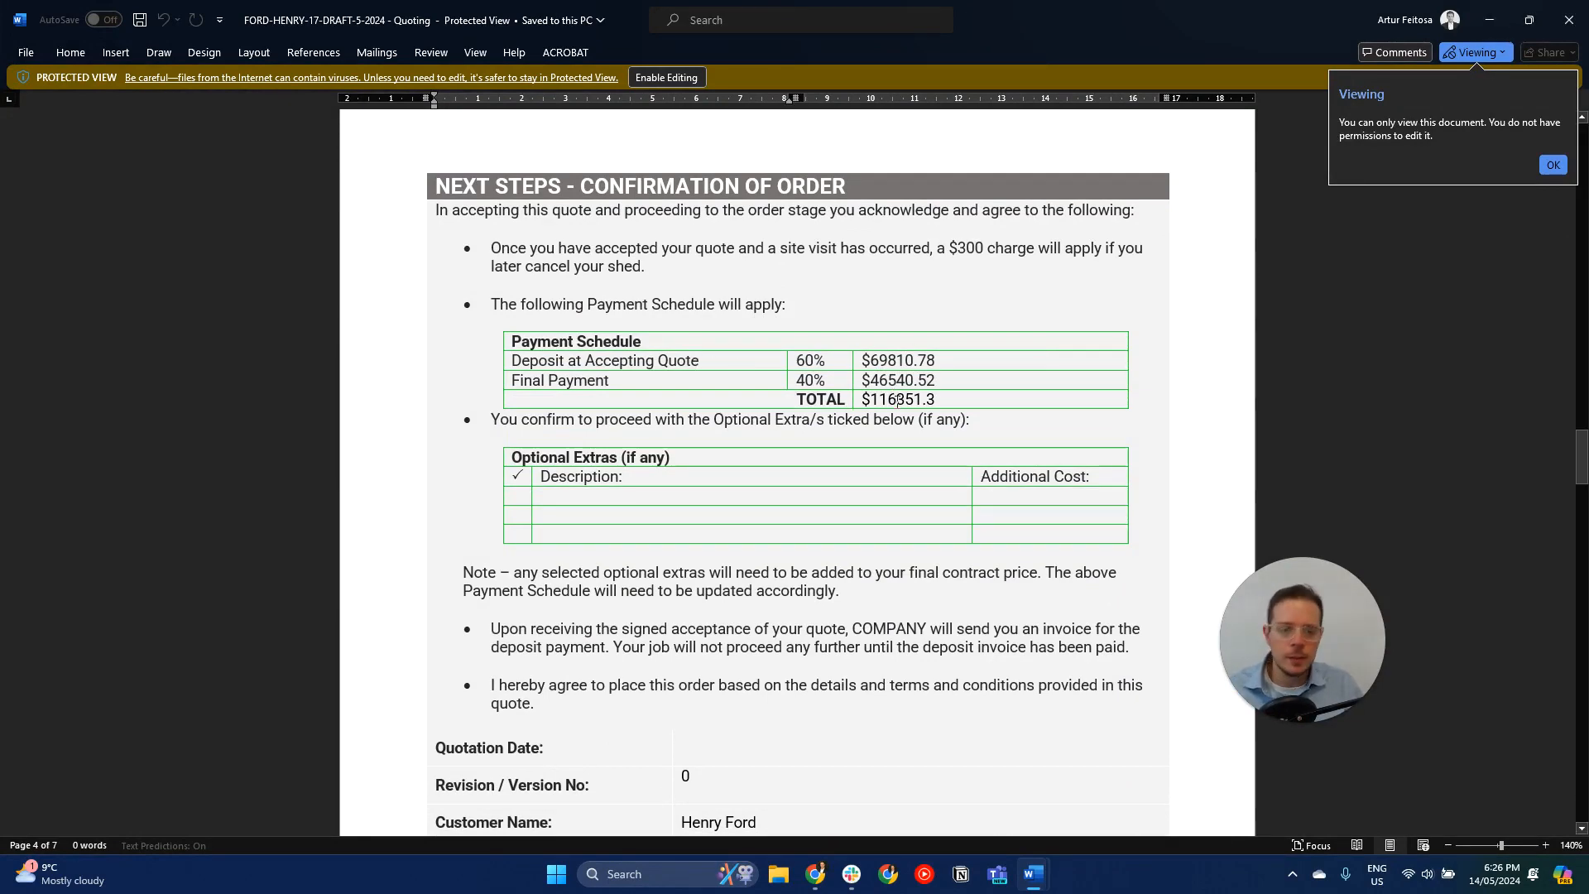
{"action": "scroll", "coordinate": [897, 401], "scroll_direction": "down", "scroll_amount": 10}
{"action": "scroll", "coordinate": [897, 402], "scroll_direction": "up", "scroll_amount": 6}
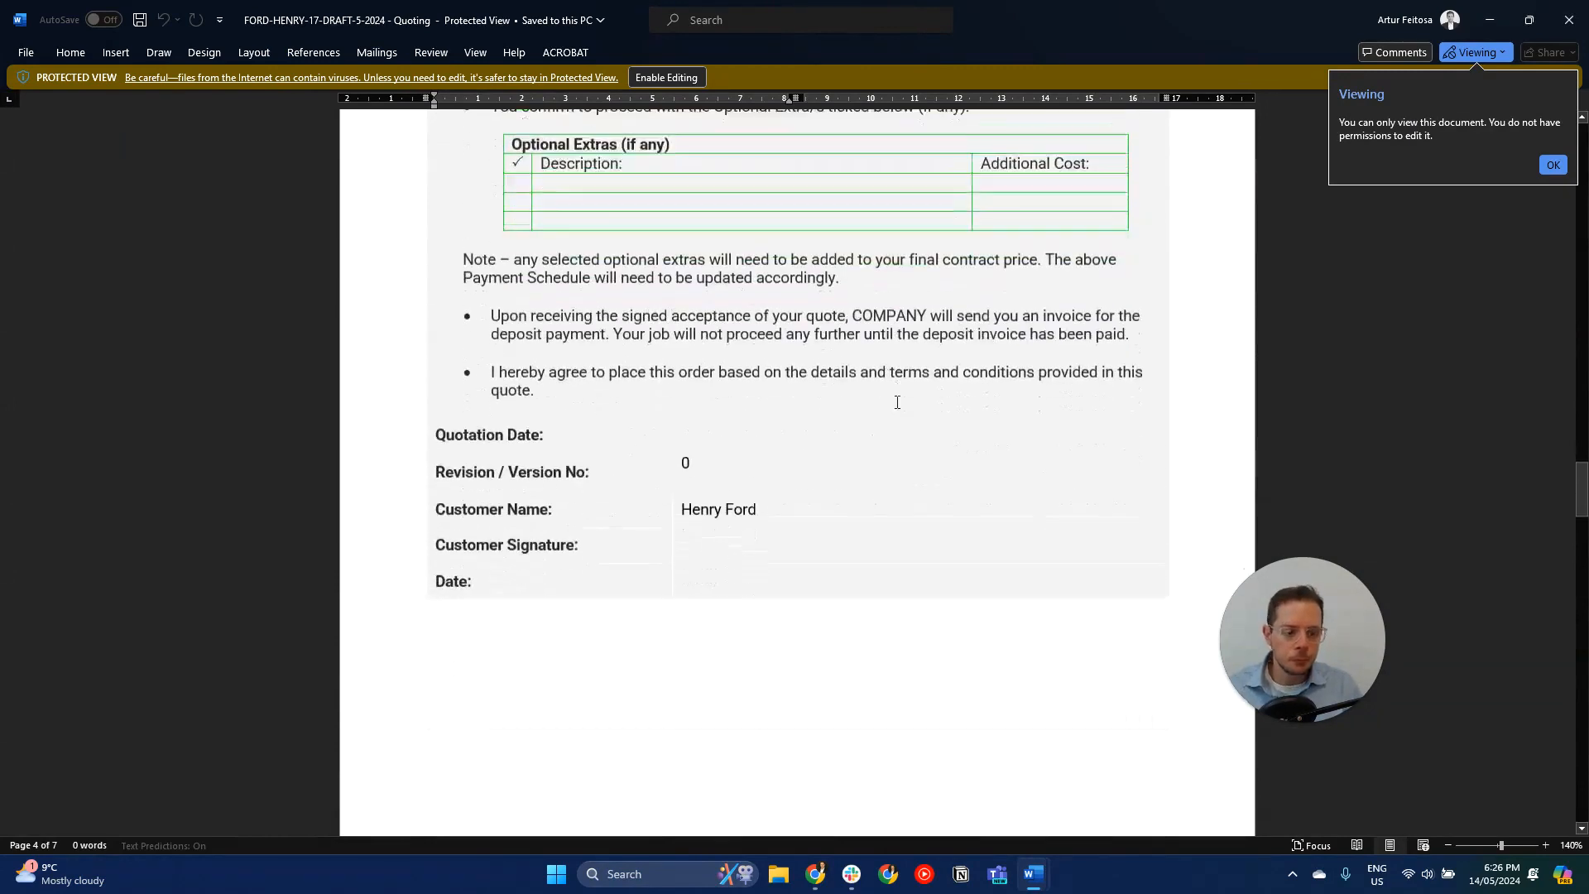
{"action": "scroll", "coordinate": [897, 402], "scroll_direction": "down", "scroll_amount": 10}
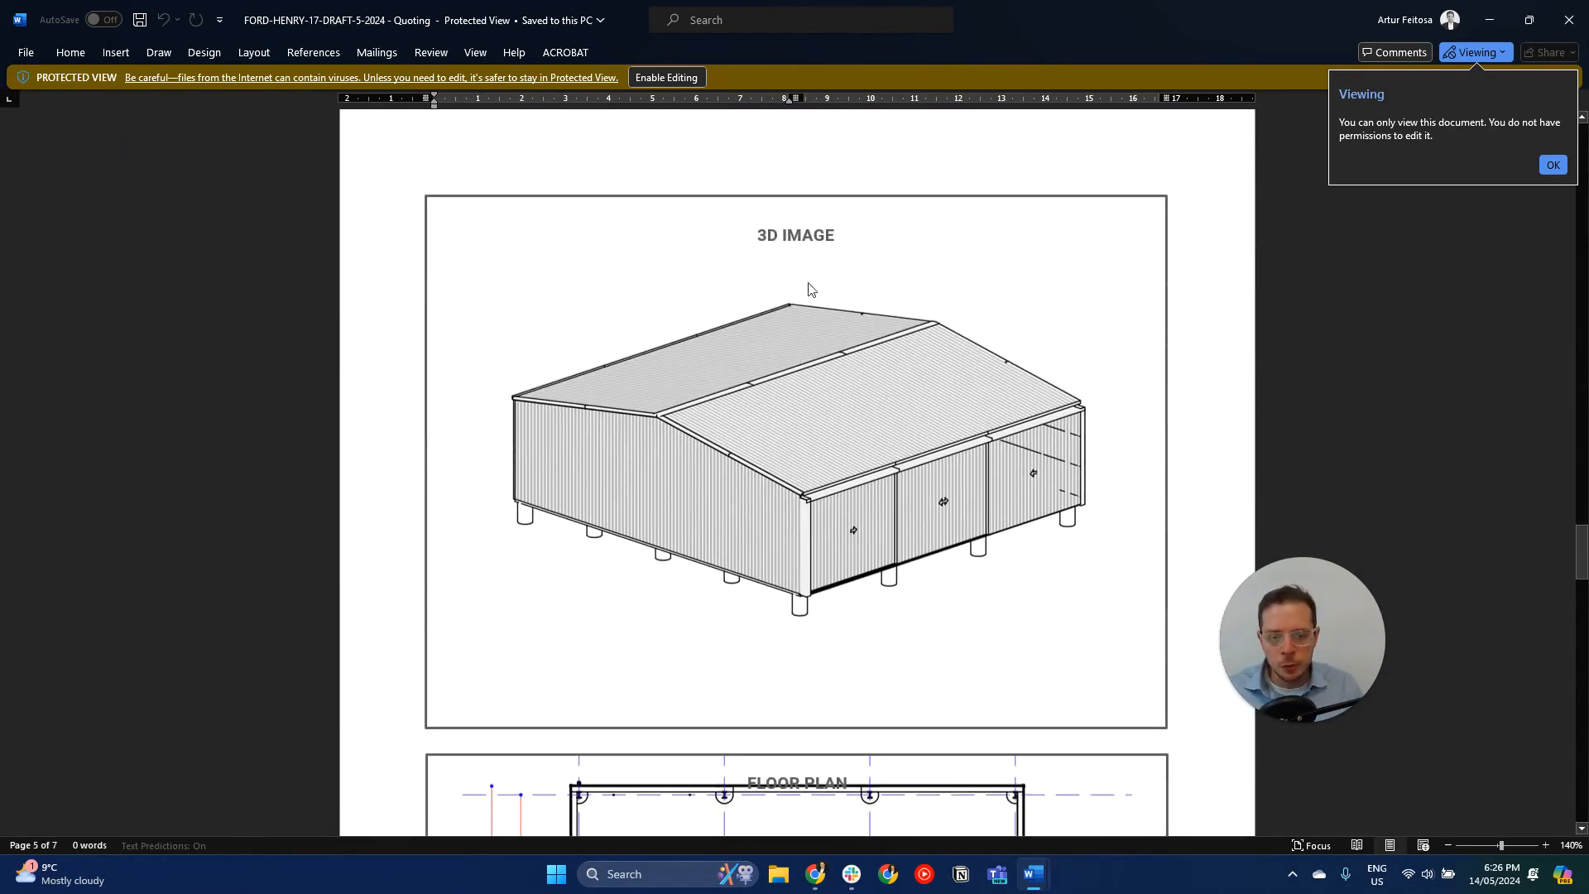
{"action": "scroll", "coordinate": [855, 425], "scroll_direction": "down", "scroll_amount": 12}
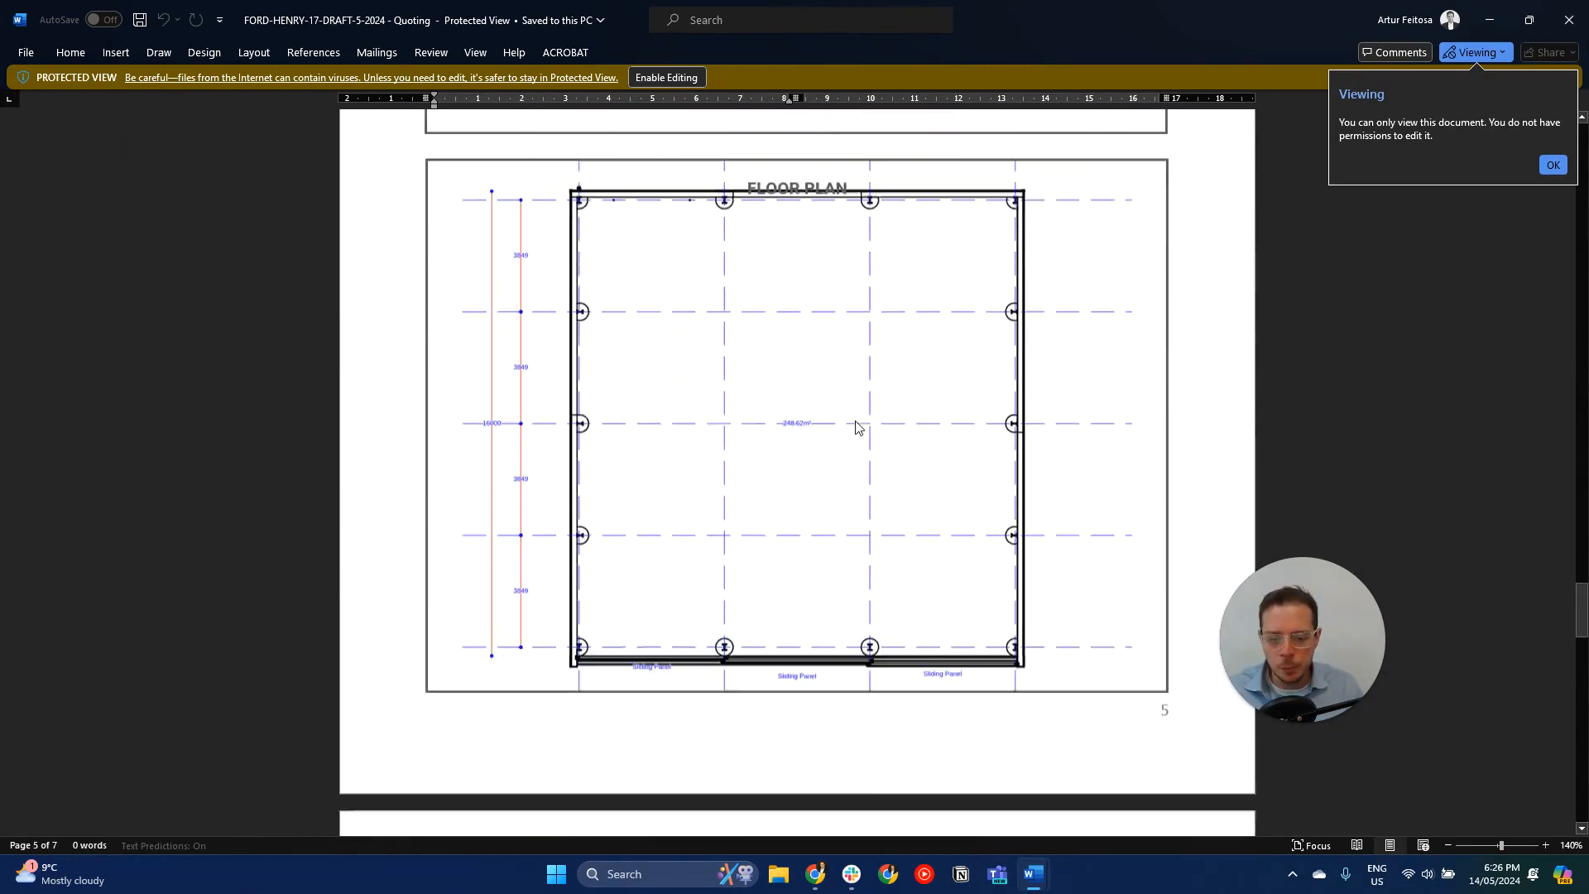
- Review the elevation drawings on the quotation's last pages and return to the draft details in Shedmate
{"action": "scroll", "coordinate": [856, 422], "scroll_direction": "down", "scroll_amount": 13}
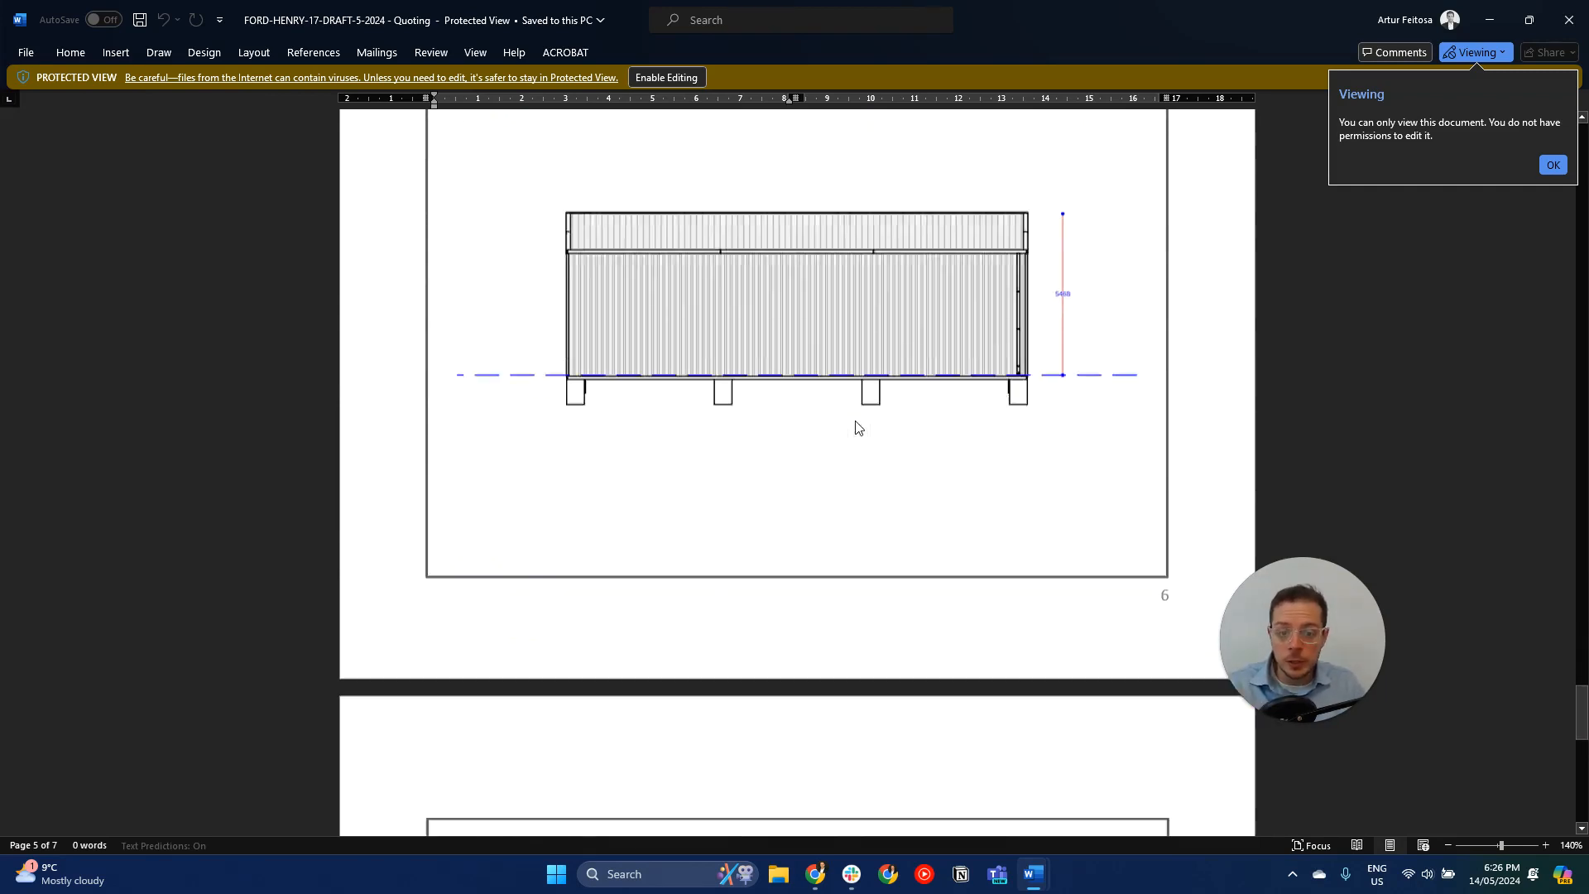
{"action": "scroll", "coordinate": [859, 421], "scroll_direction": "down", "scroll_amount": 10}
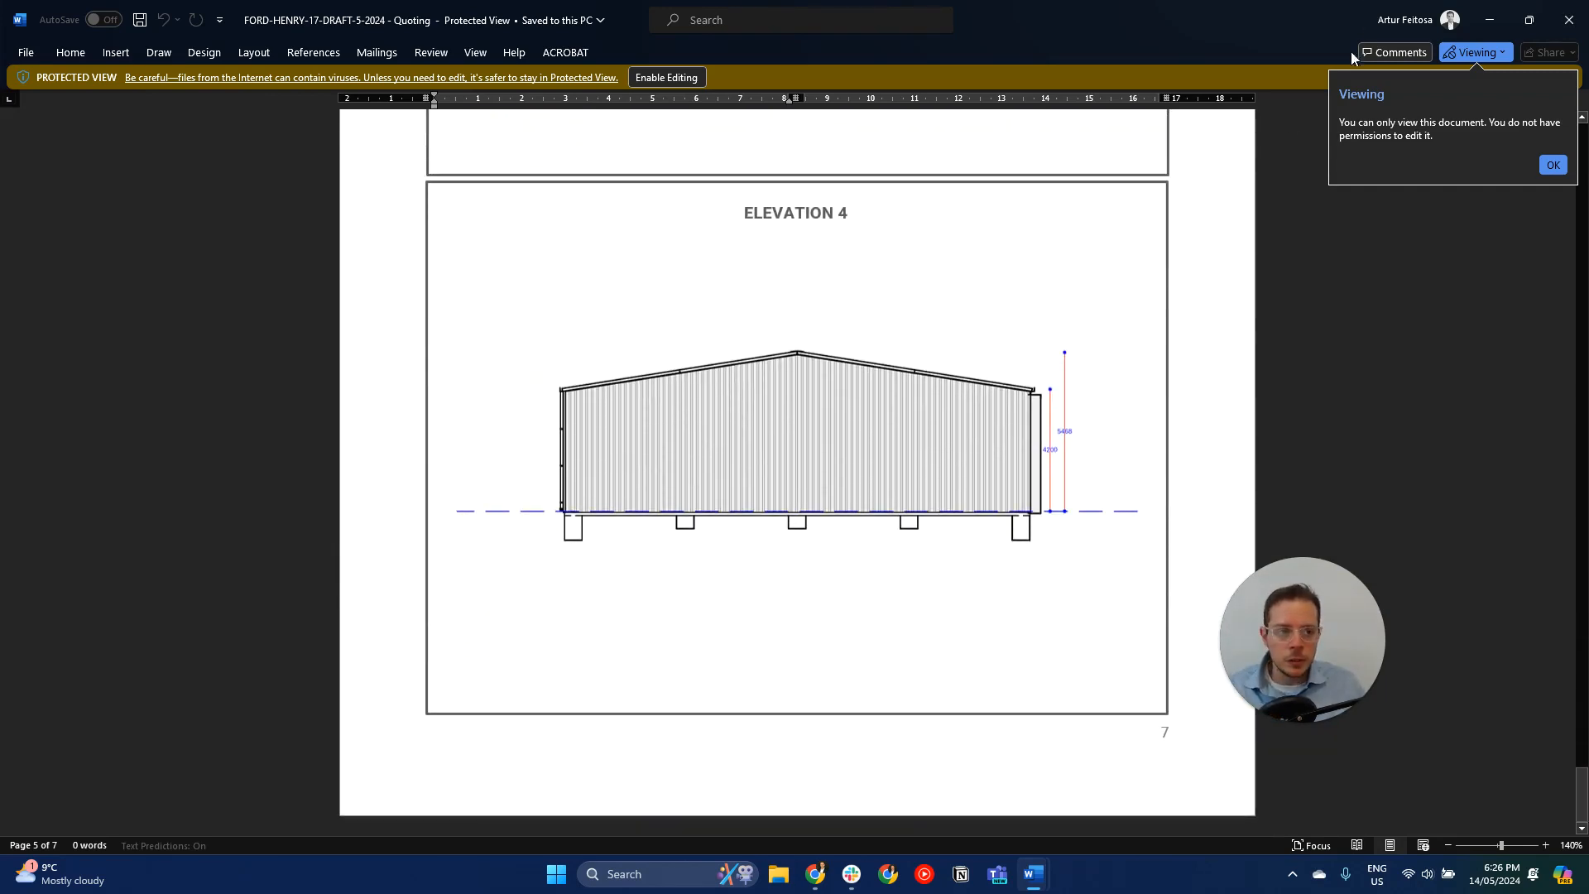
{"action": "left_click", "coordinate": [1489, 22]}
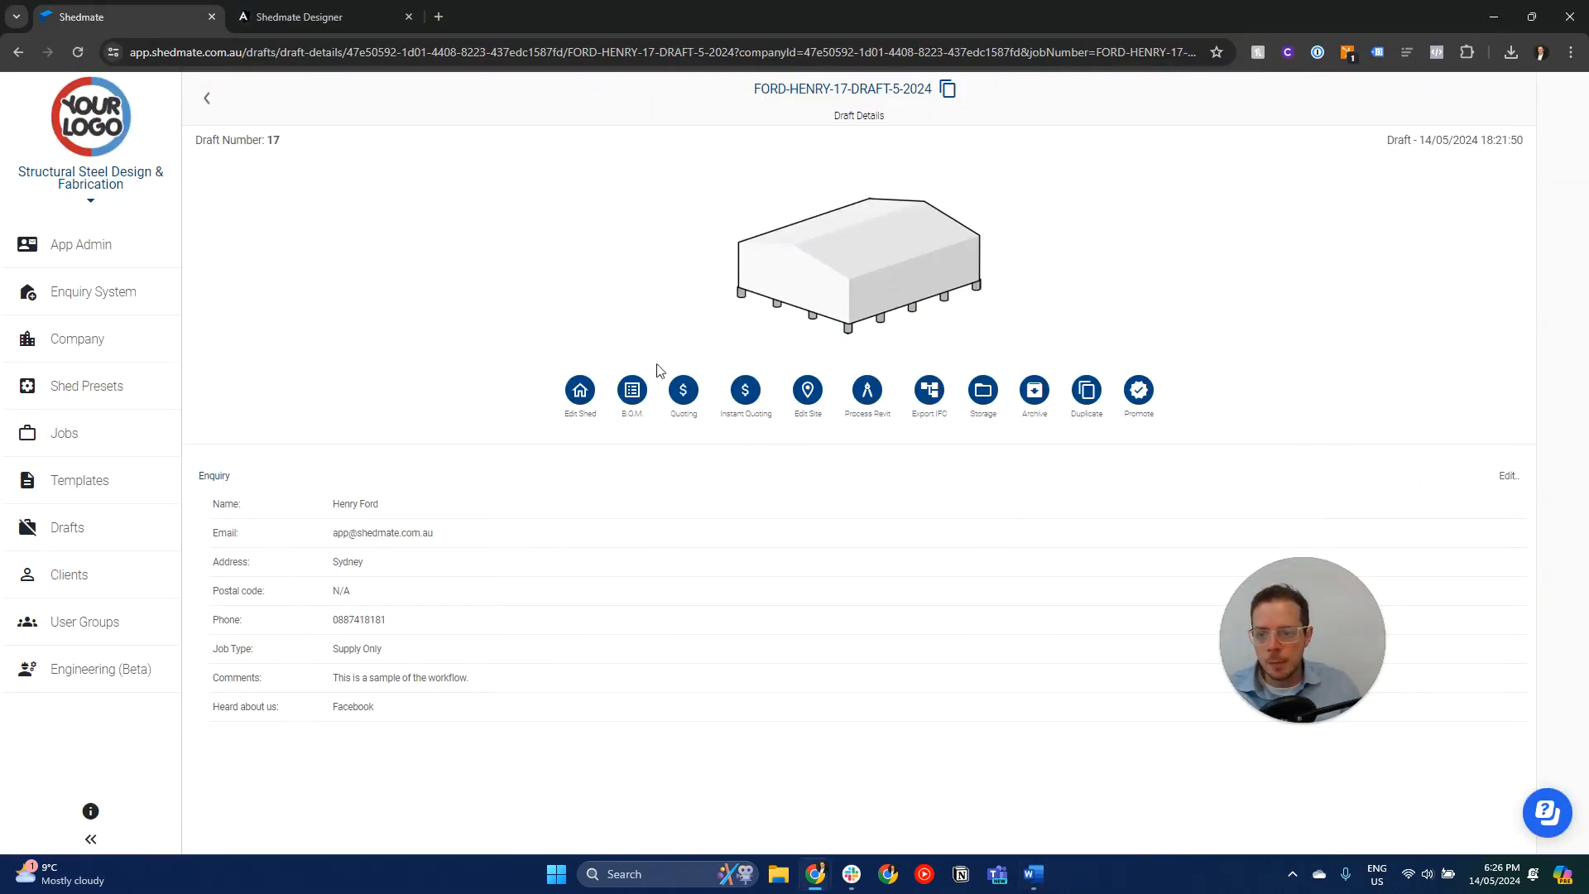
- Open the draft's shed in the designer, export its Quotation Plans as PDF sheets and download them
{"action": "left_click", "coordinate": [871, 275]}
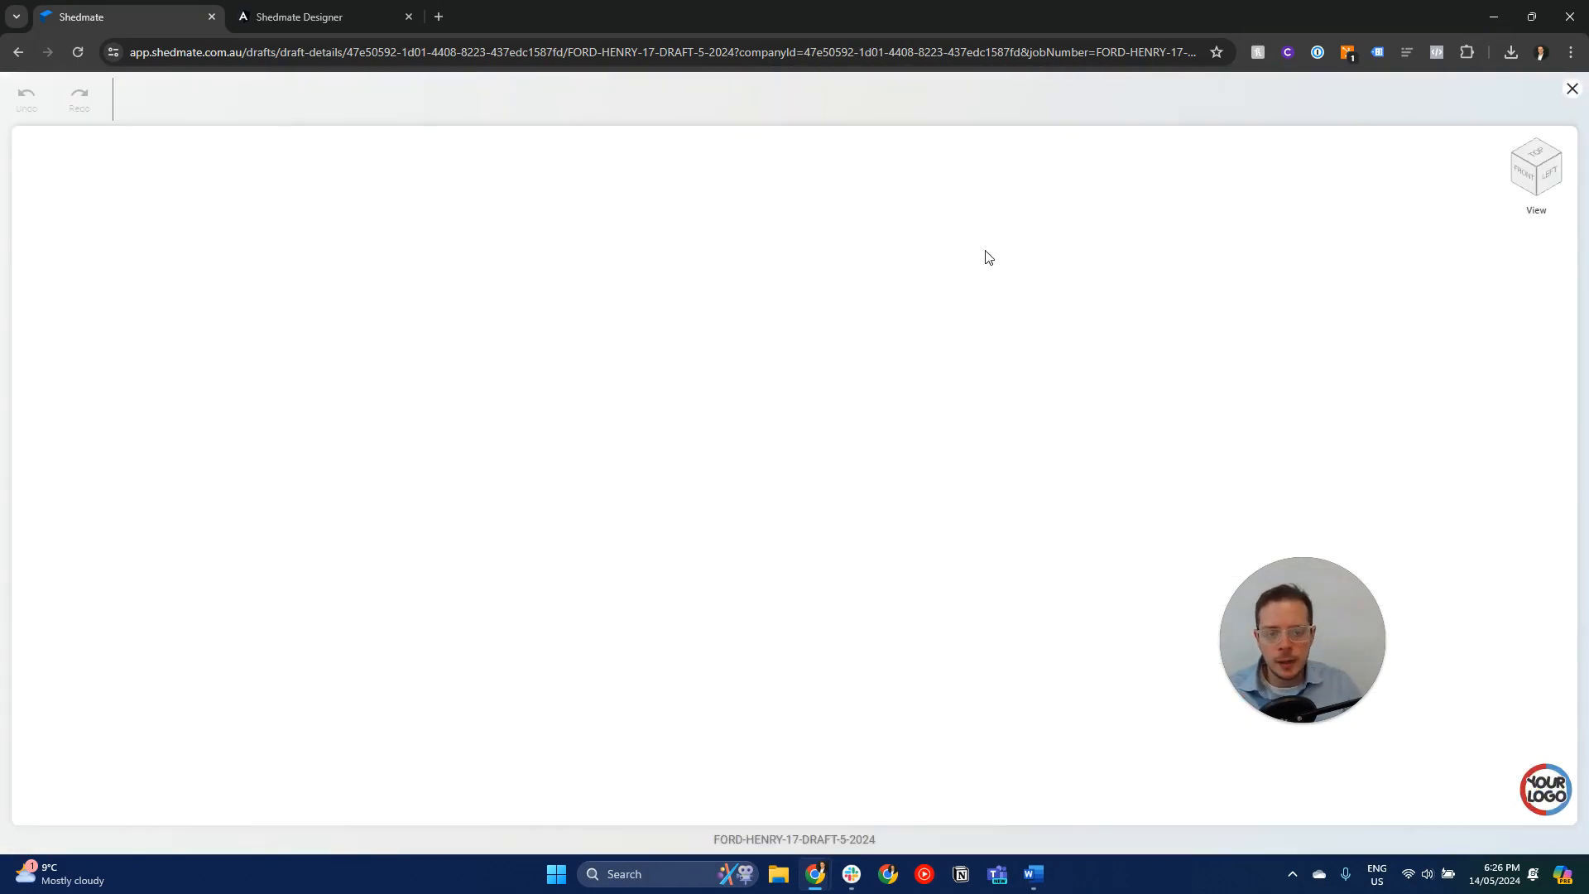
{"action": "left_click", "coordinate": [1344, 99]}
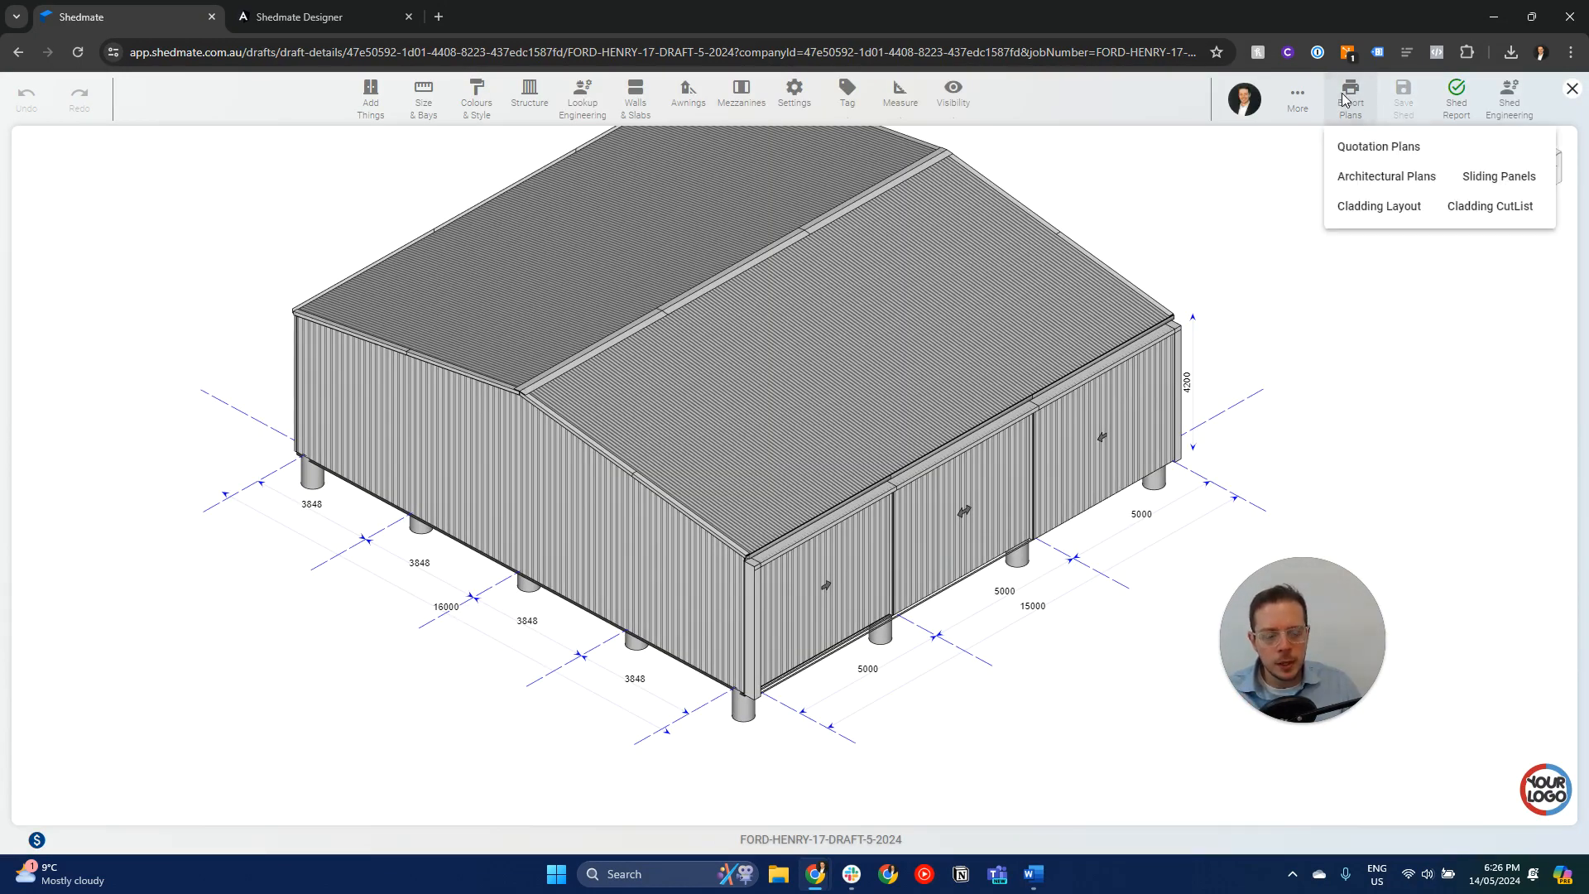
{"action": "left_click", "coordinate": [1368, 156]}
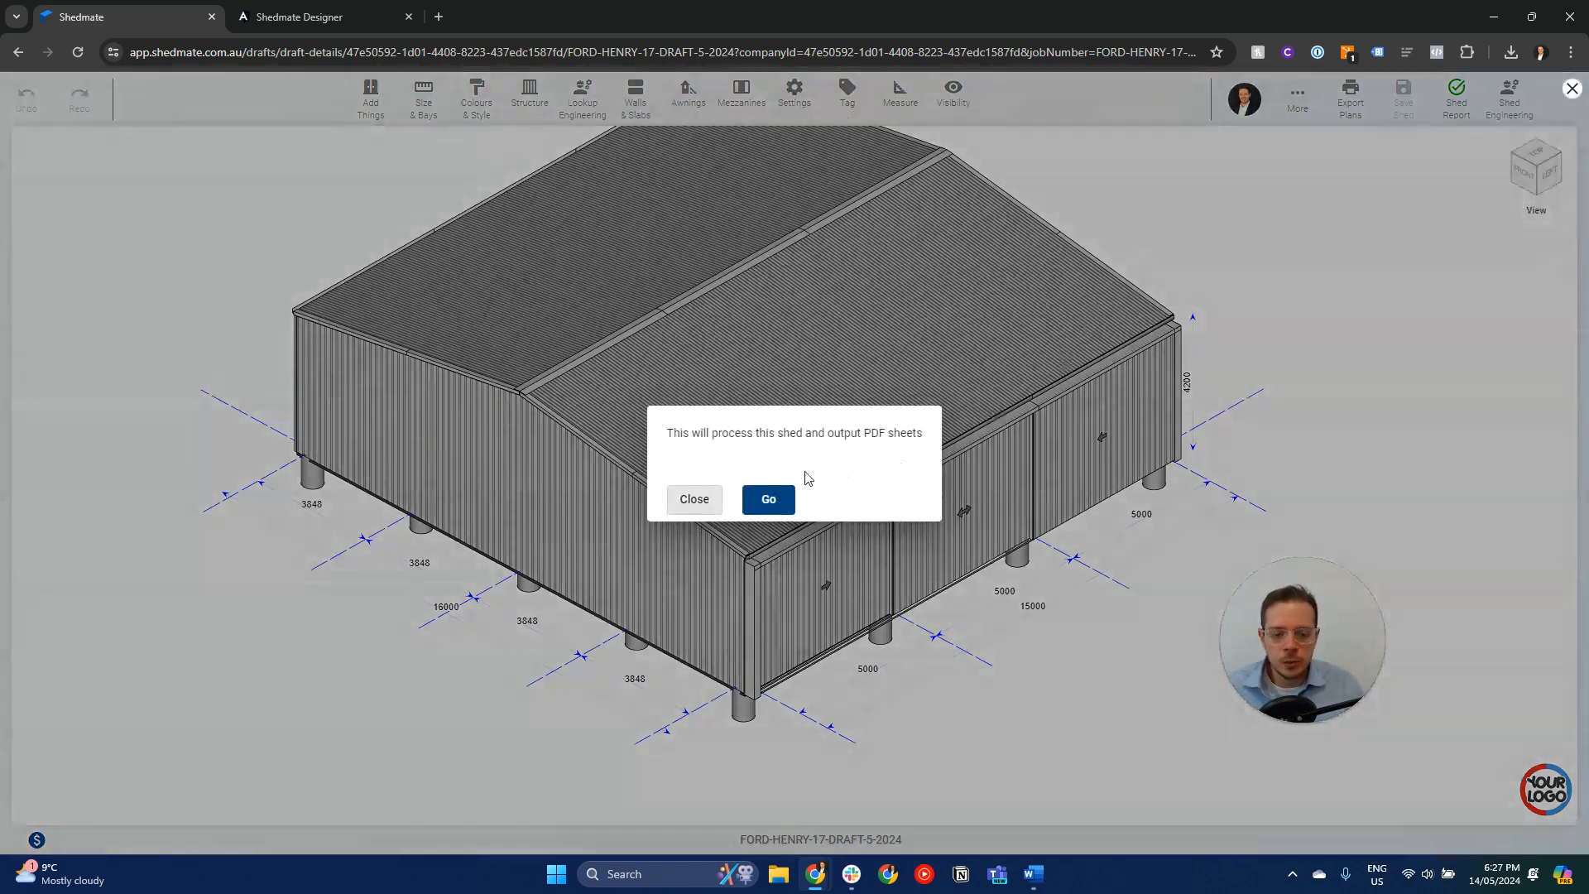
{"action": "left_click", "coordinate": [761, 501]}
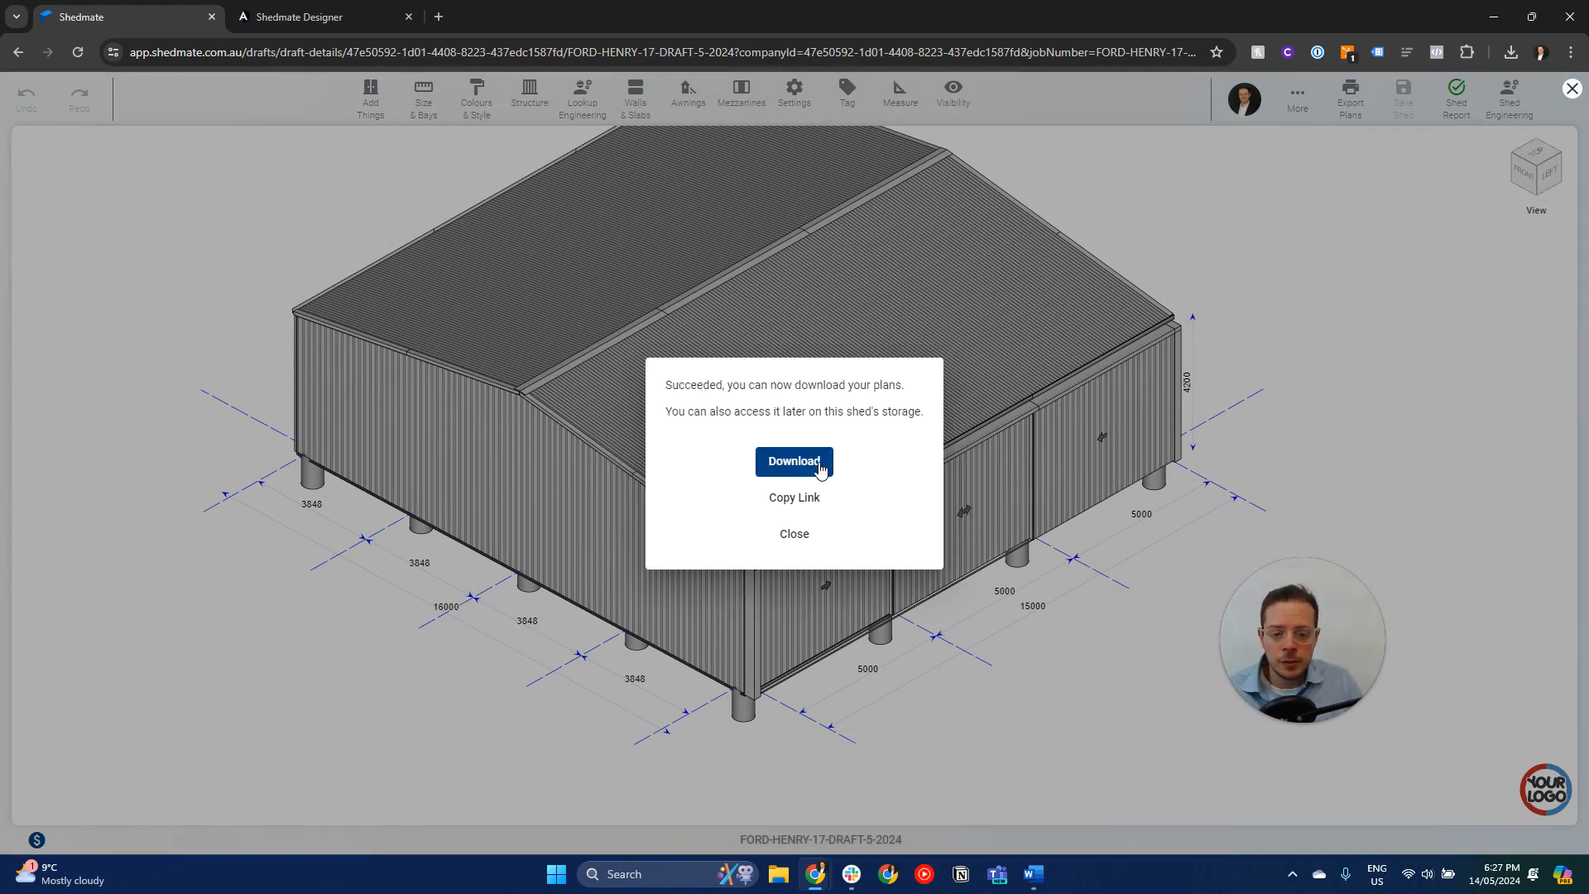
{"action": "left_click", "coordinate": [819, 465]}
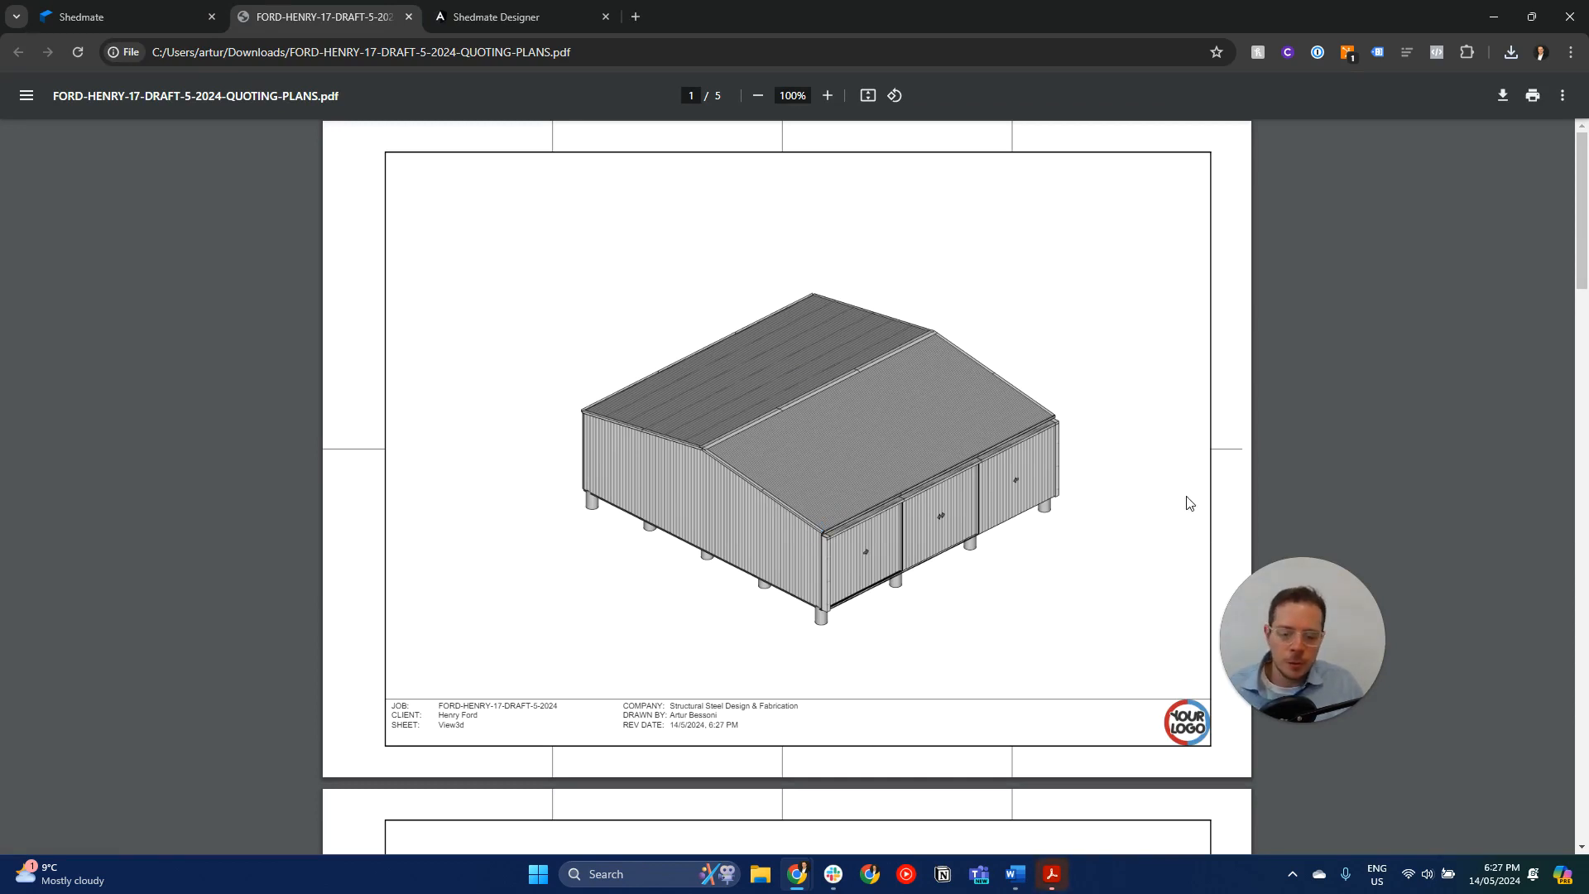
- Look through the 3D and elevation sheets of the quotation plans PDF and return to the shed designer
{"action": "scroll", "coordinate": [908, 450], "scroll_direction": "down", "scroll_amount": 17}
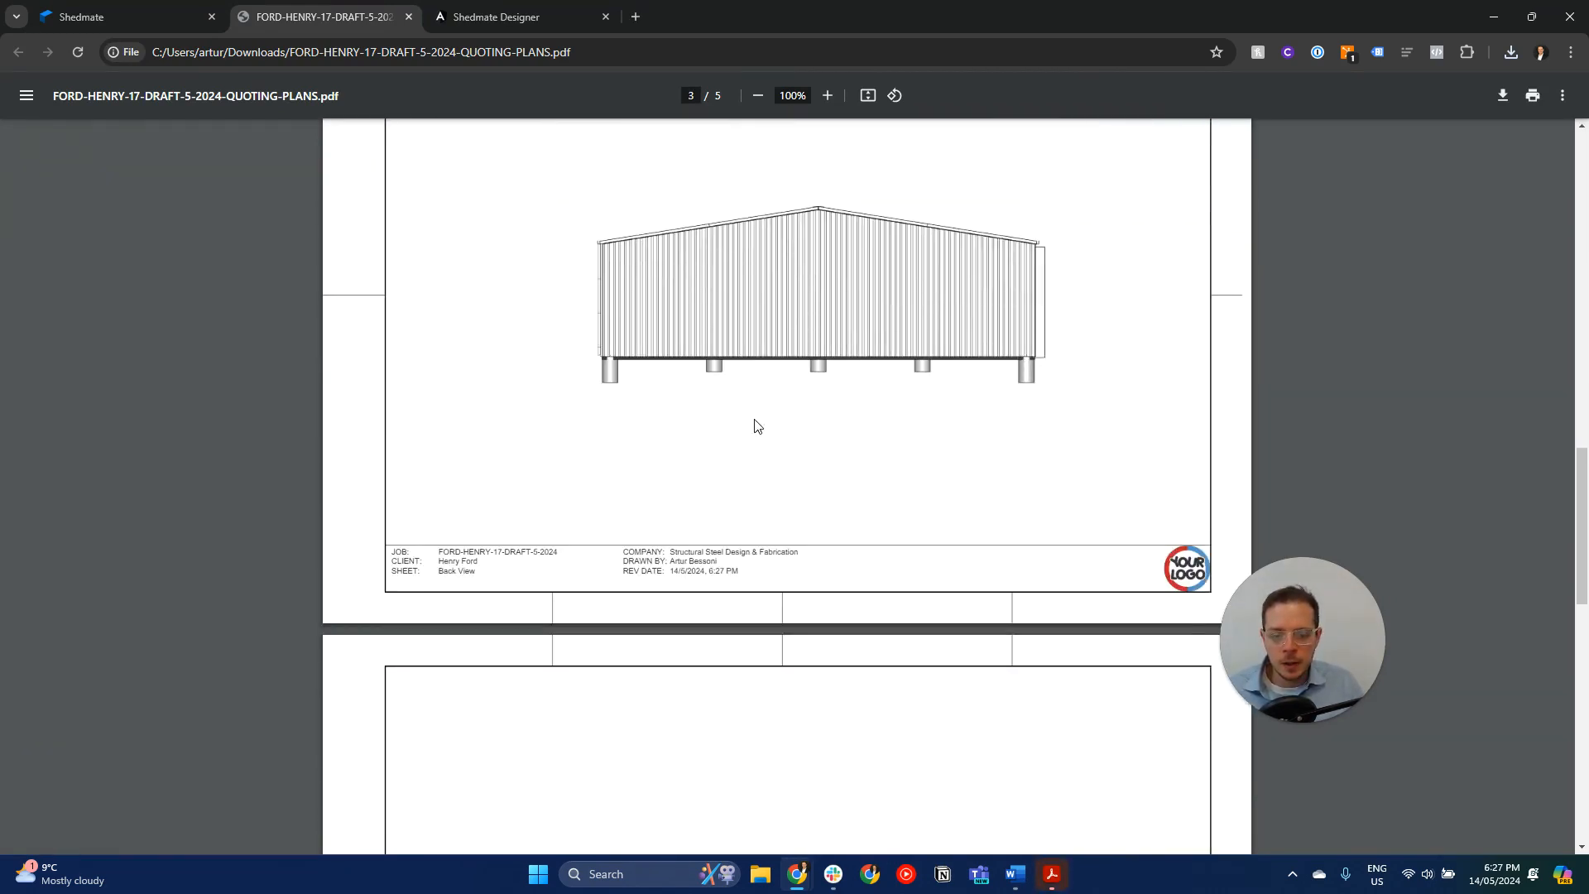
{"action": "scroll", "coordinate": [754, 426], "scroll_direction": "down", "scroll_amount": 13}
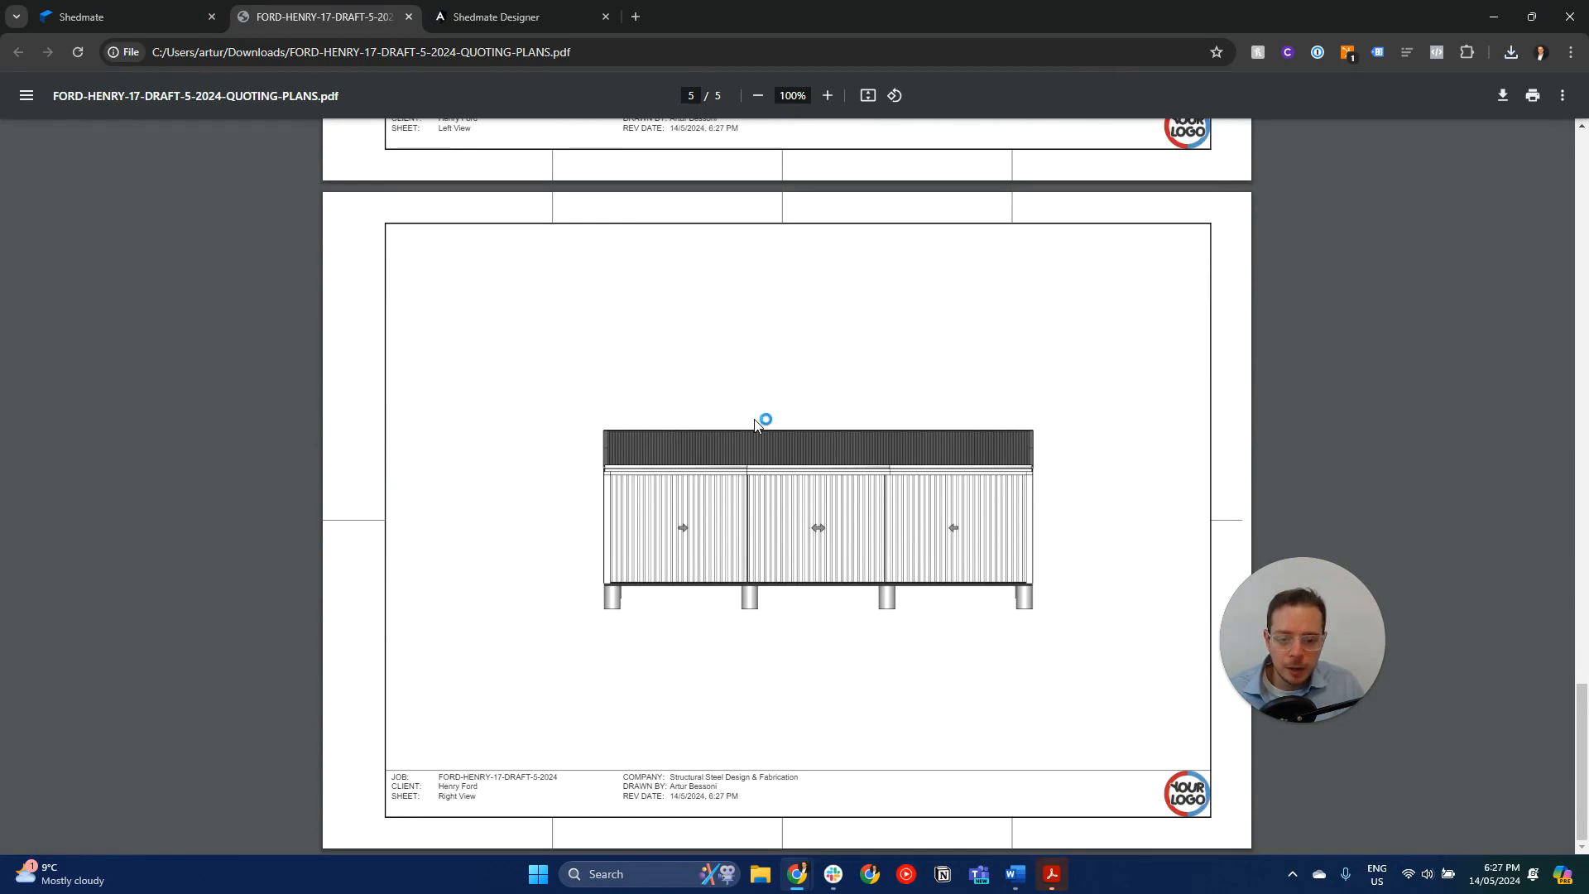
{"action": "left_click", "coordinate": [158, 18]}
- Export the shed's Architectural Plans on A3 sheets and download the PDF
{"action": "left_click", "coordinate": [1371, 113]}
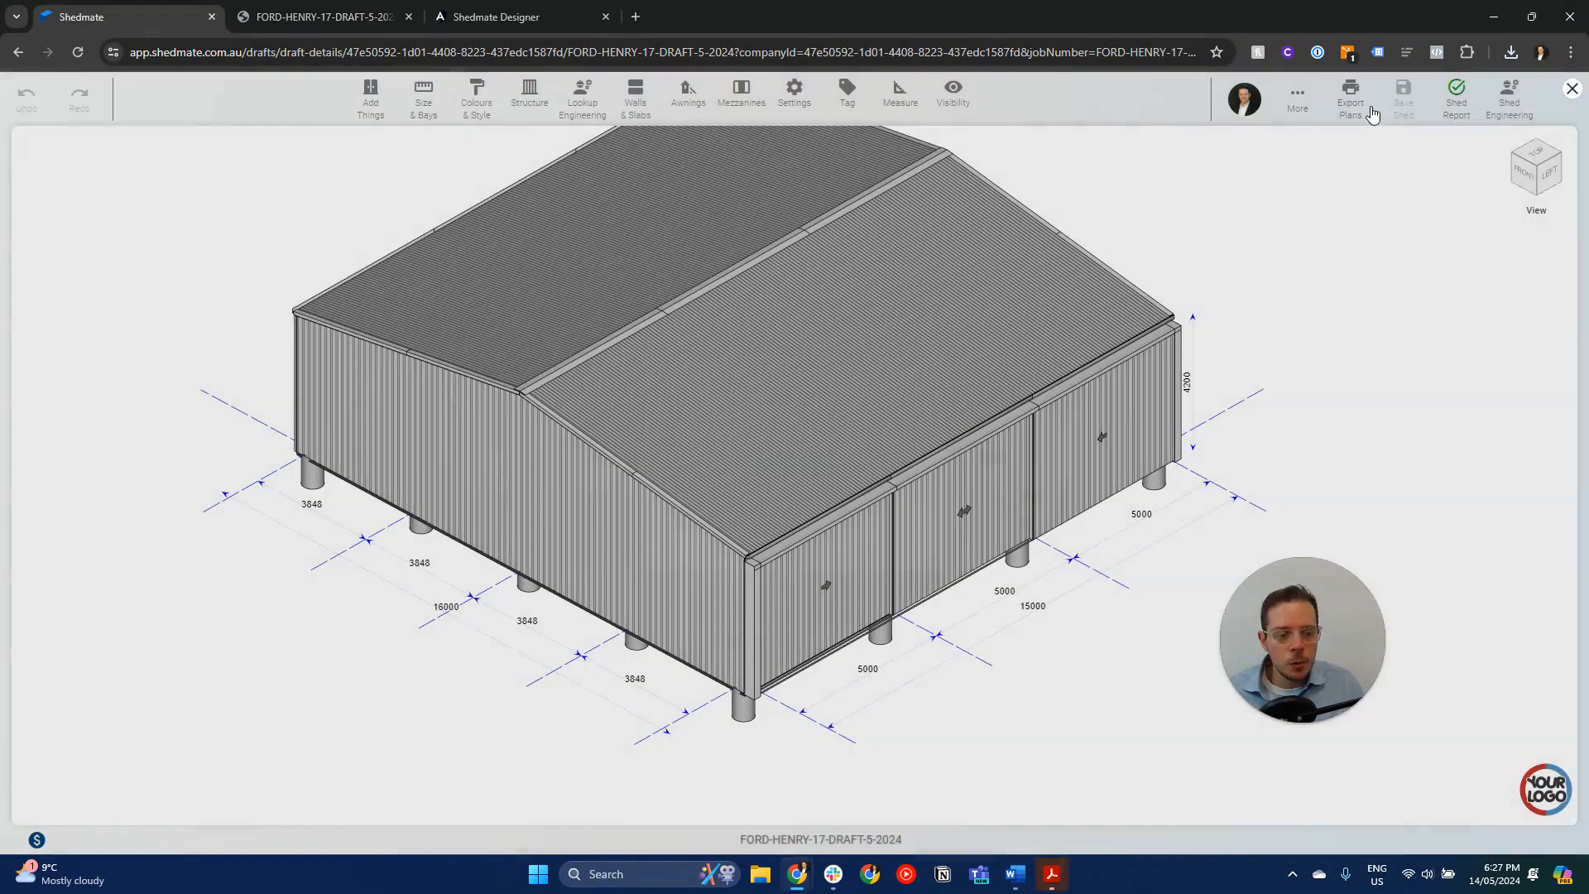
{"action": "left_click", "coordinate": [1372, 114]}
{"action": "left_click", "coordinate": [1359, 176]}
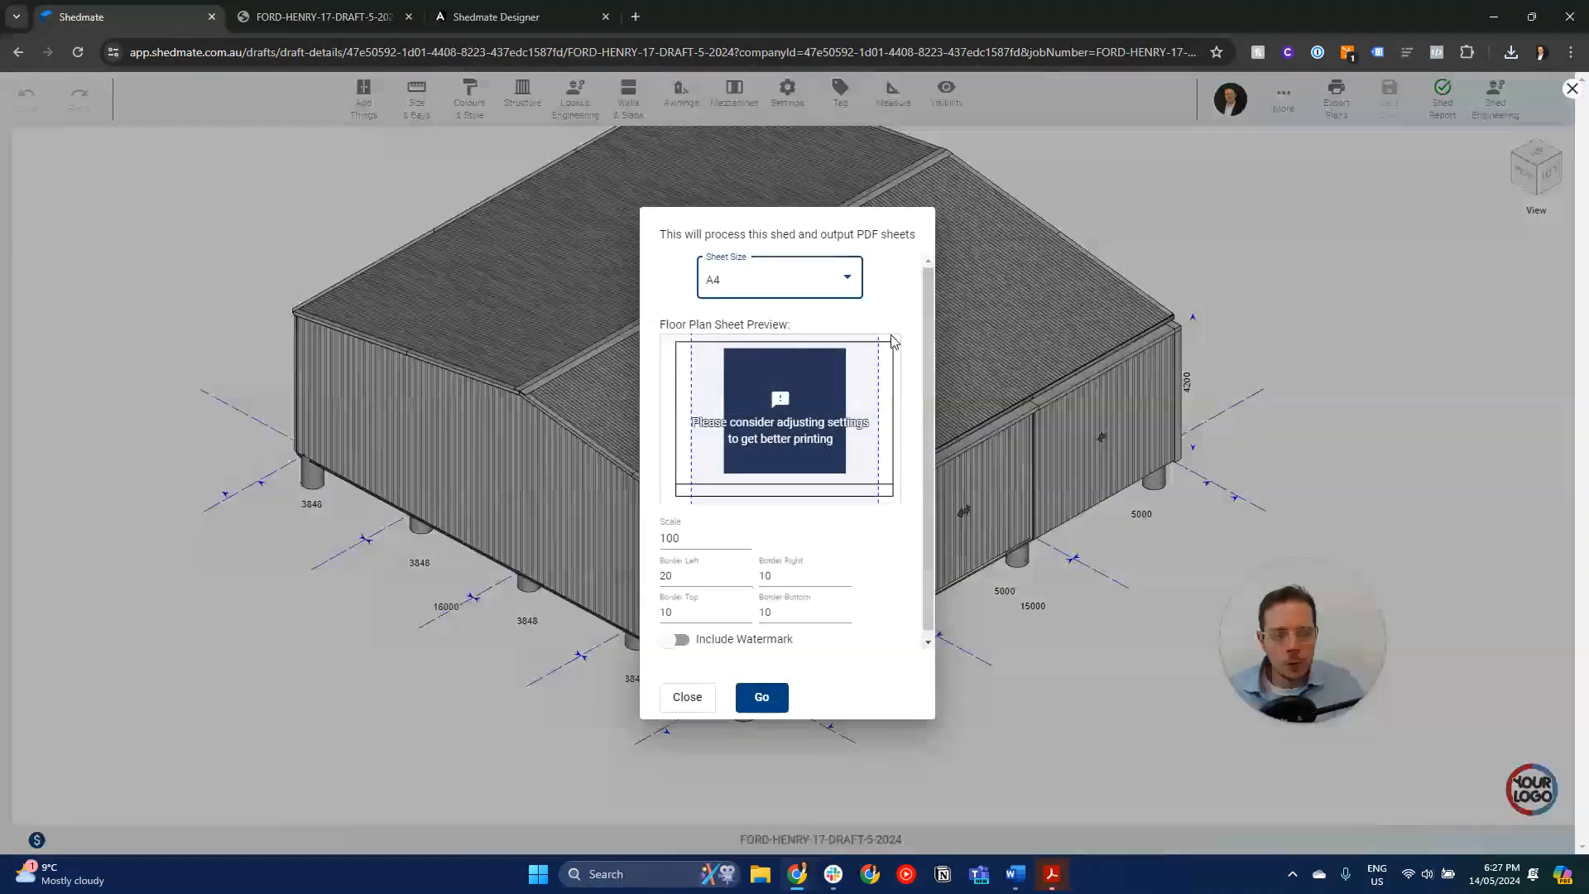
{"action": "left_click", "coordinate": [763, 276]}
{"action": "left_click", "coordinate": [745, 313]}
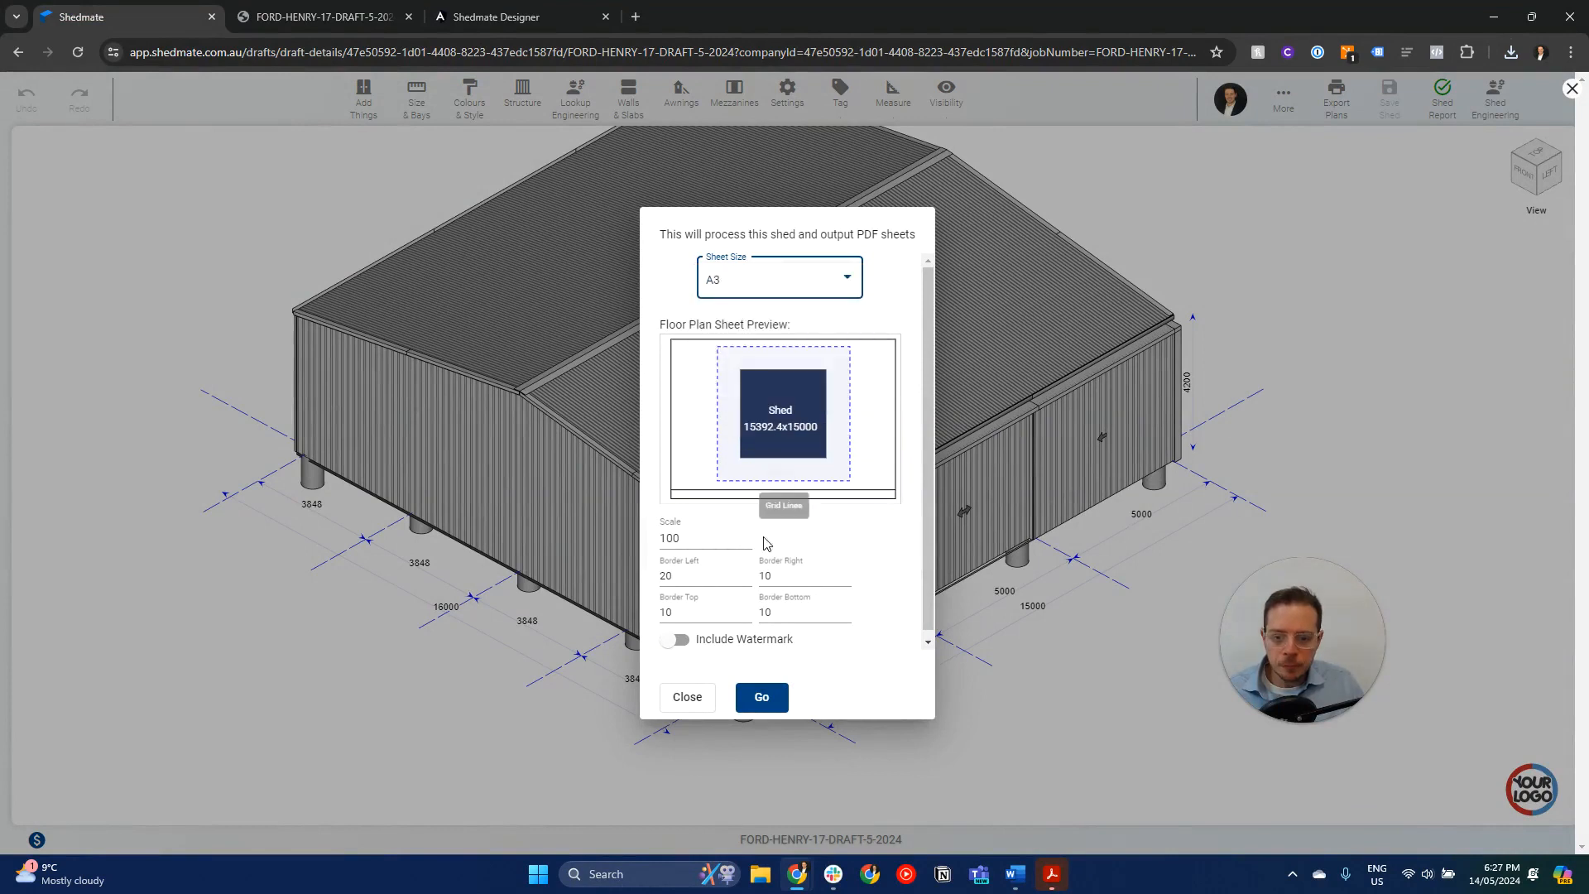
{"action": "left_click", "coordinate": [764, 693]}
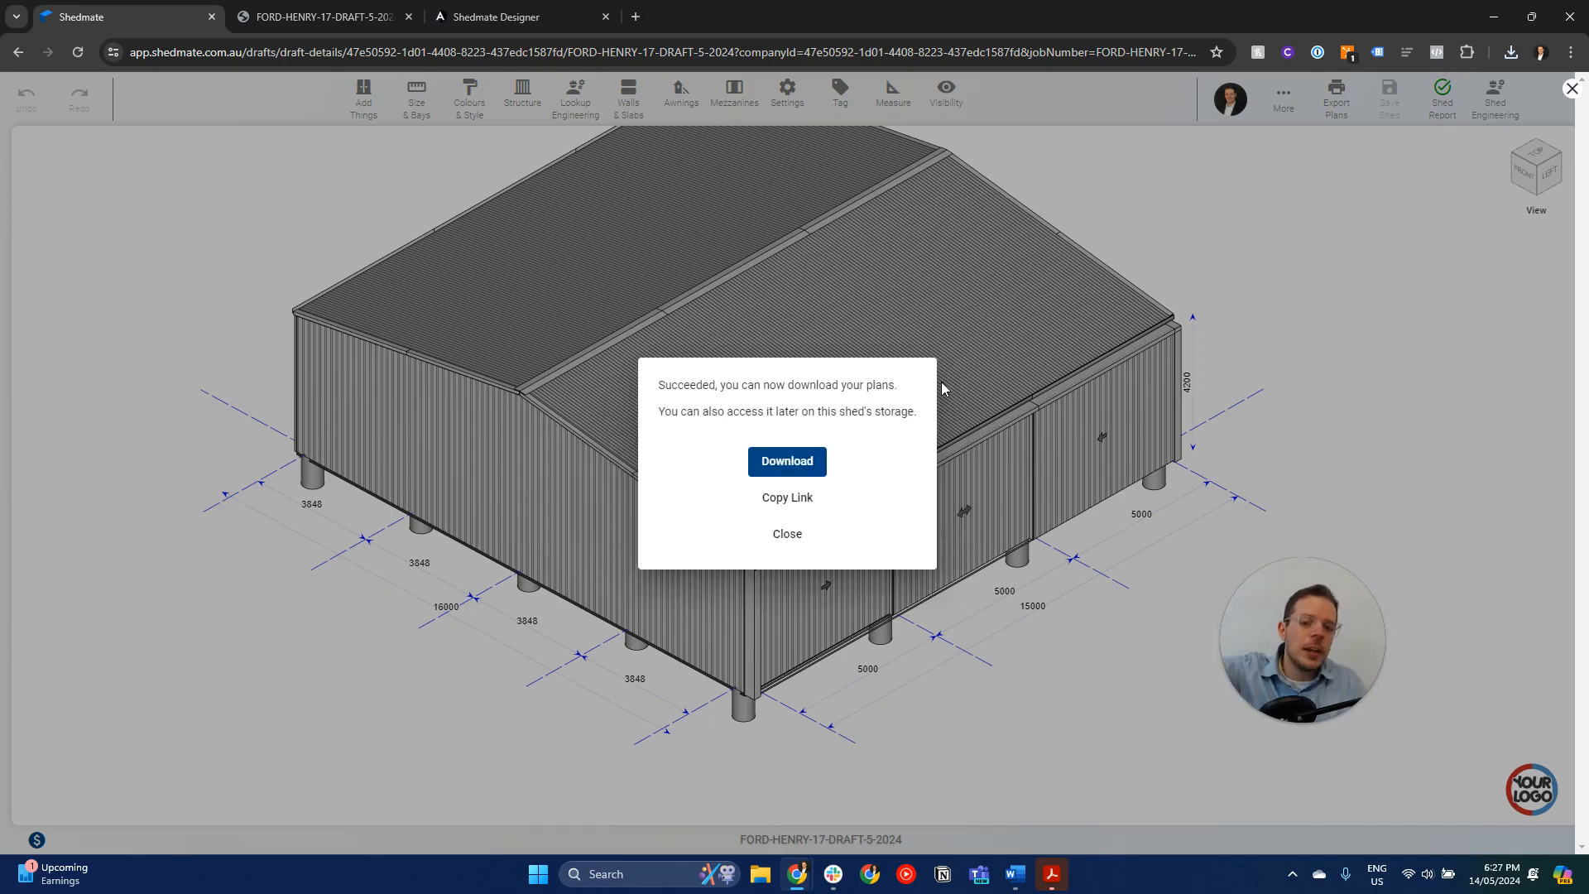
{"action": "left_click", "coordinate": [808, 464]}
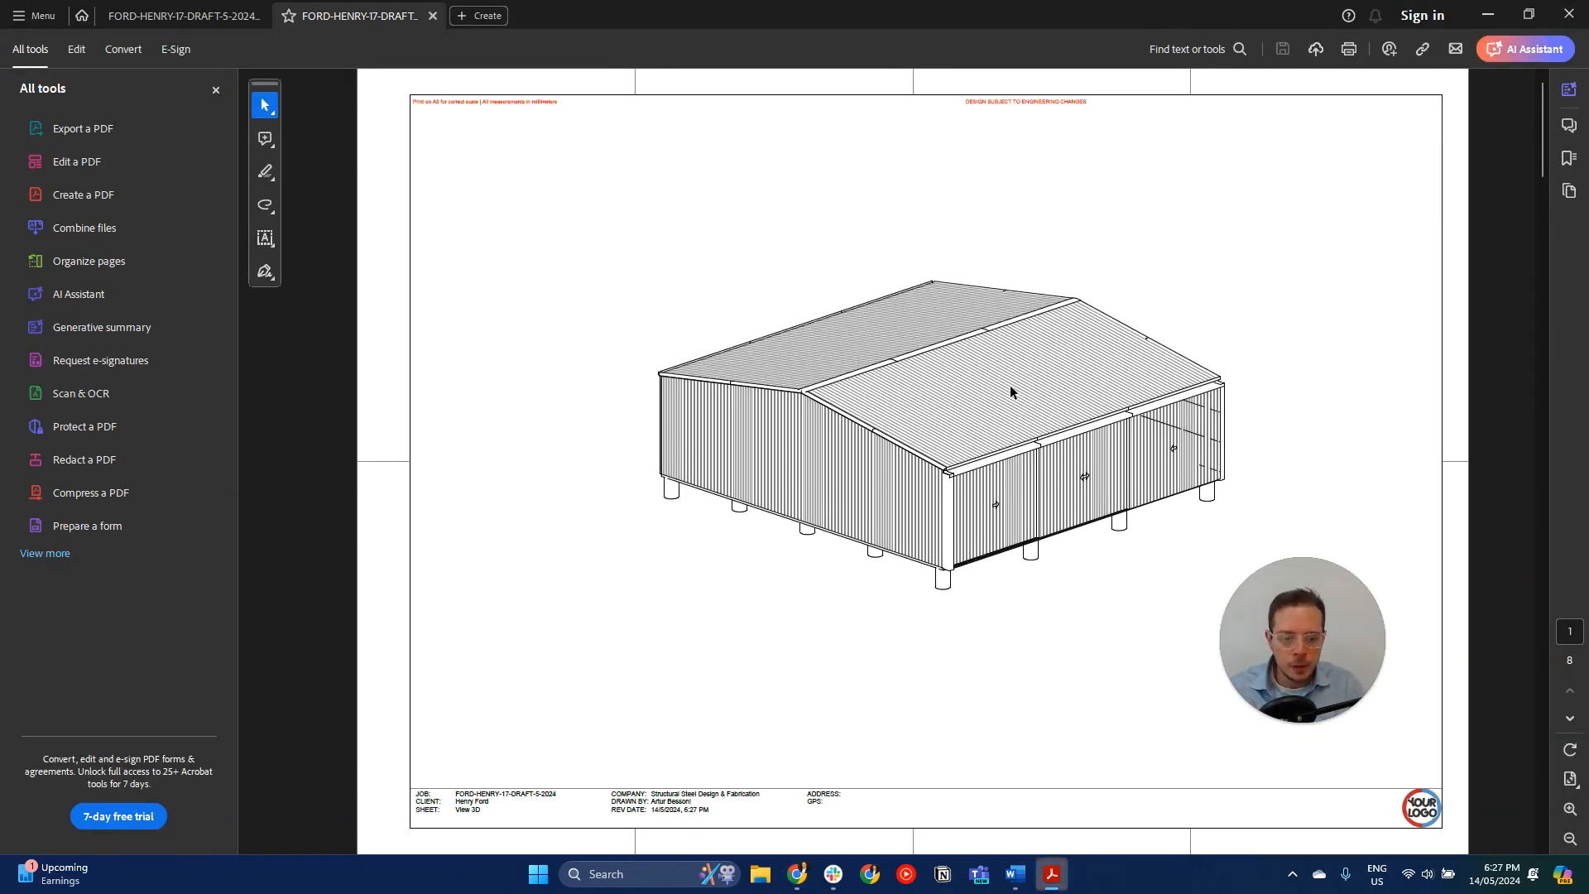
- Examine the architectural plans PDF, including the 3D view, floor plan, elevations, framing section and footing layout, and return to the designer
{"action": "scroll", "coordinate": [935, 395], "scroll_direction": "down", "scroll_amount": 5}
{"action": "scroll", "coordinate": [936, 395], "scroll_direction": "up", "scroll_amount": 4}
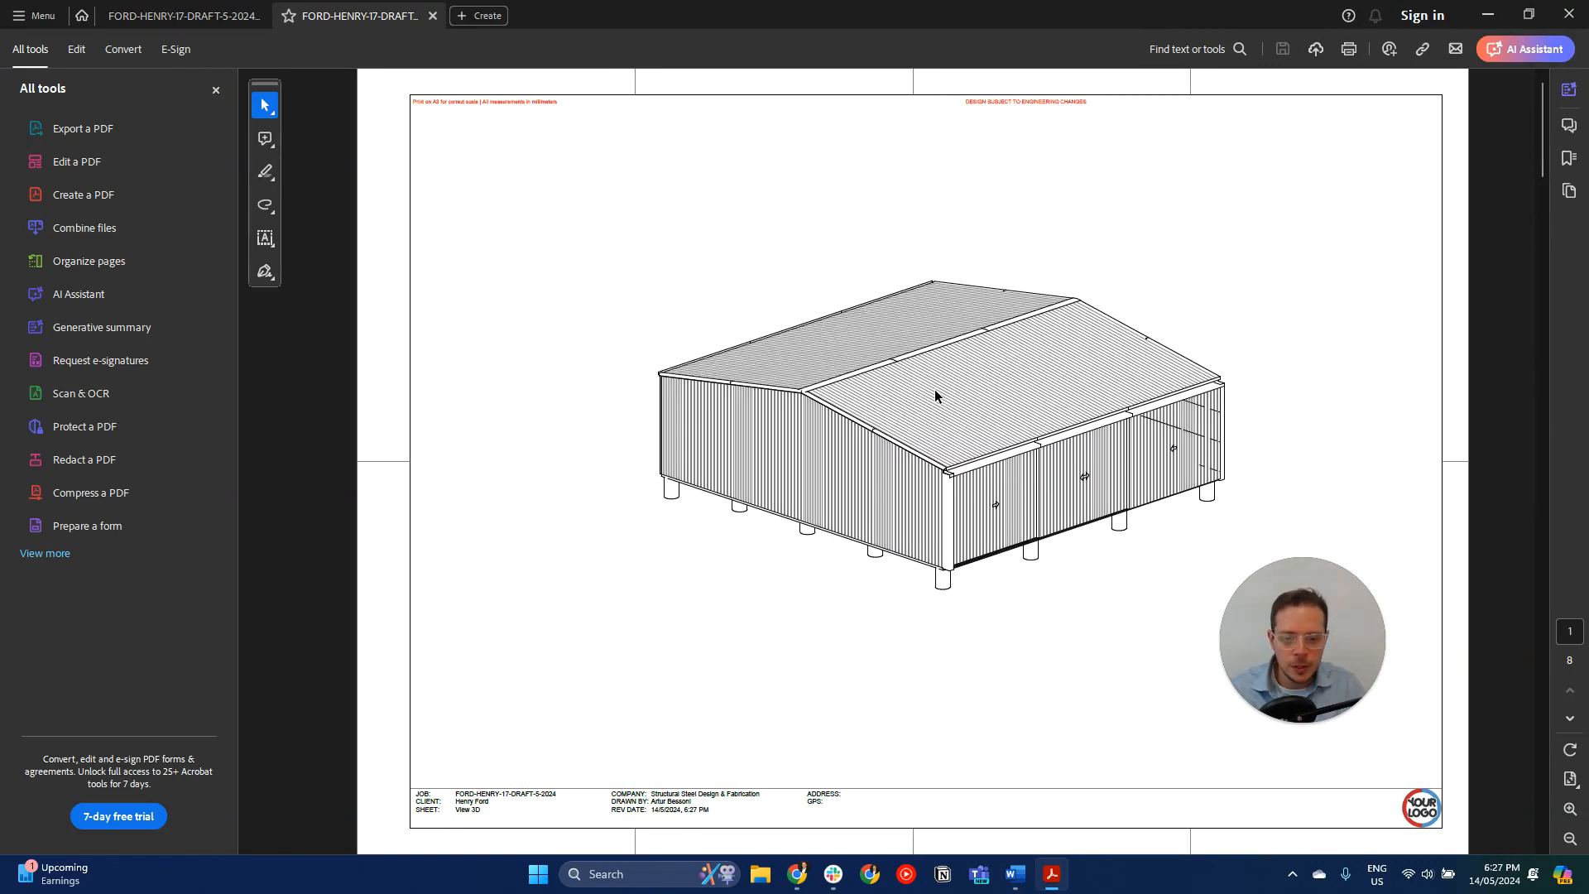
{"action": "scroll", "coordinate": [935, 396], "scroll_direction": "up", "scroll_amount": 2, "text": "ctrl"}
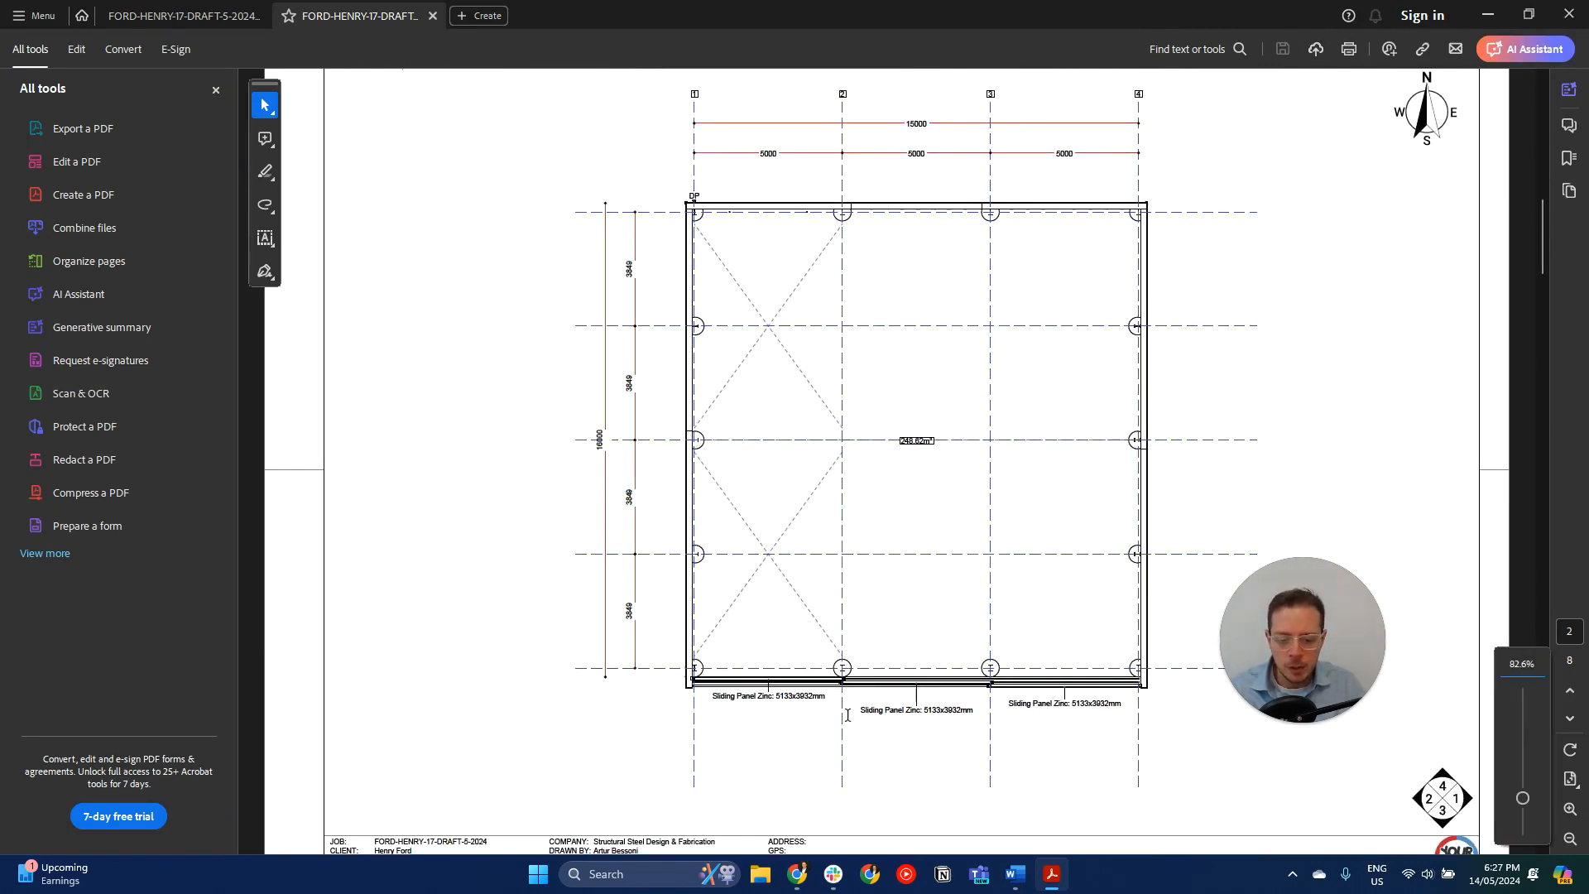
{"action": "scroll", "coordinate": [915, 683], "scroll_direction": "down", "scroll_amount": 4}
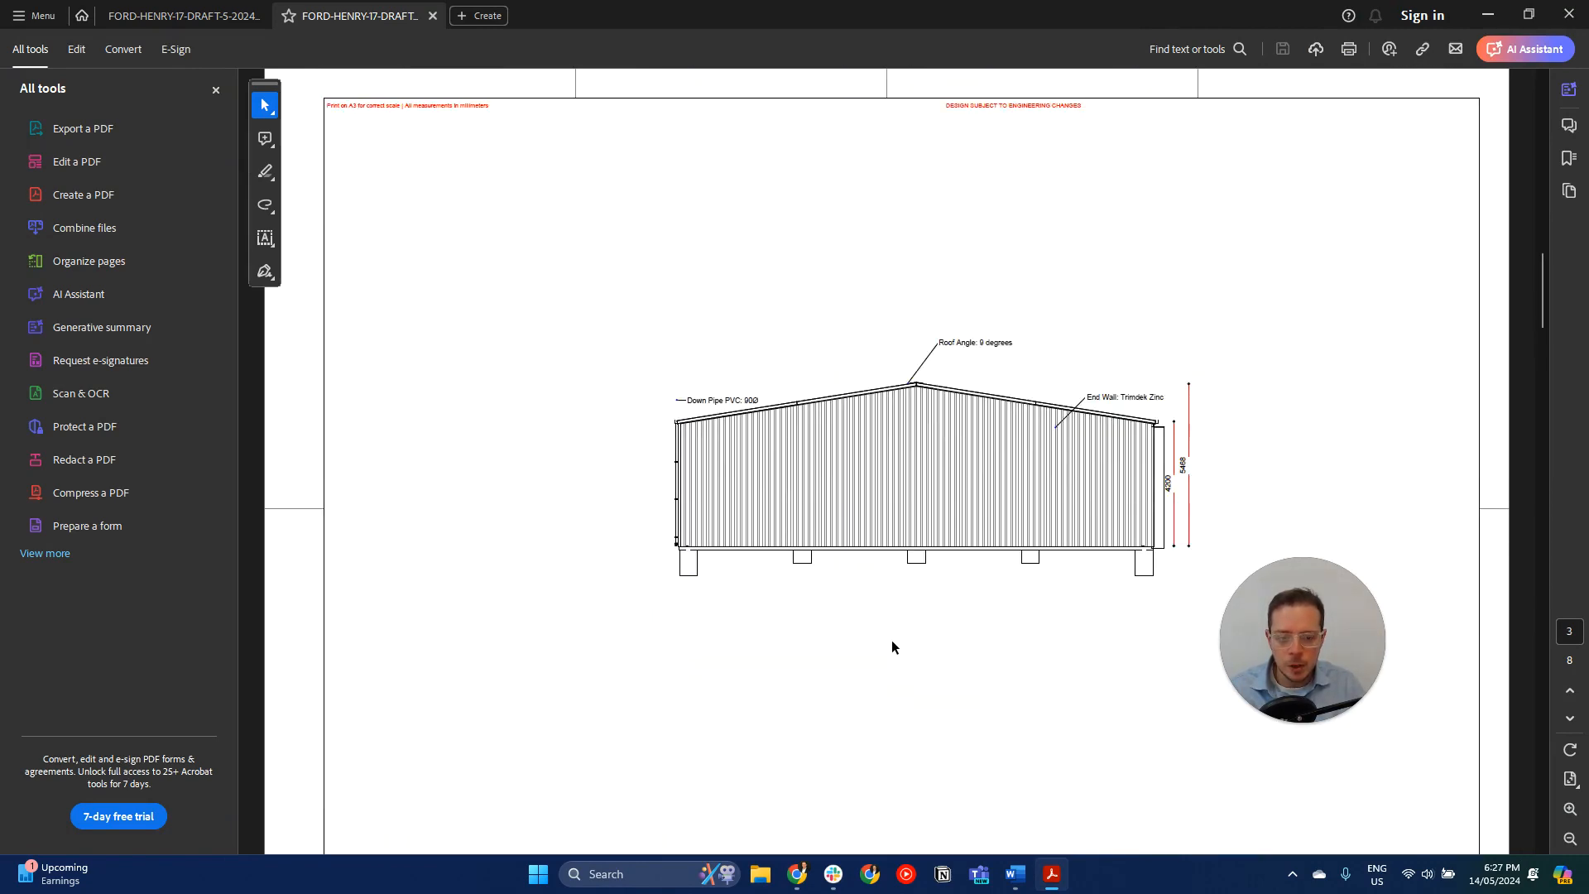
{"action": "scroll", "coordinate": [870, 600], "scroll_direction": "down", "scroll_amount": 6}
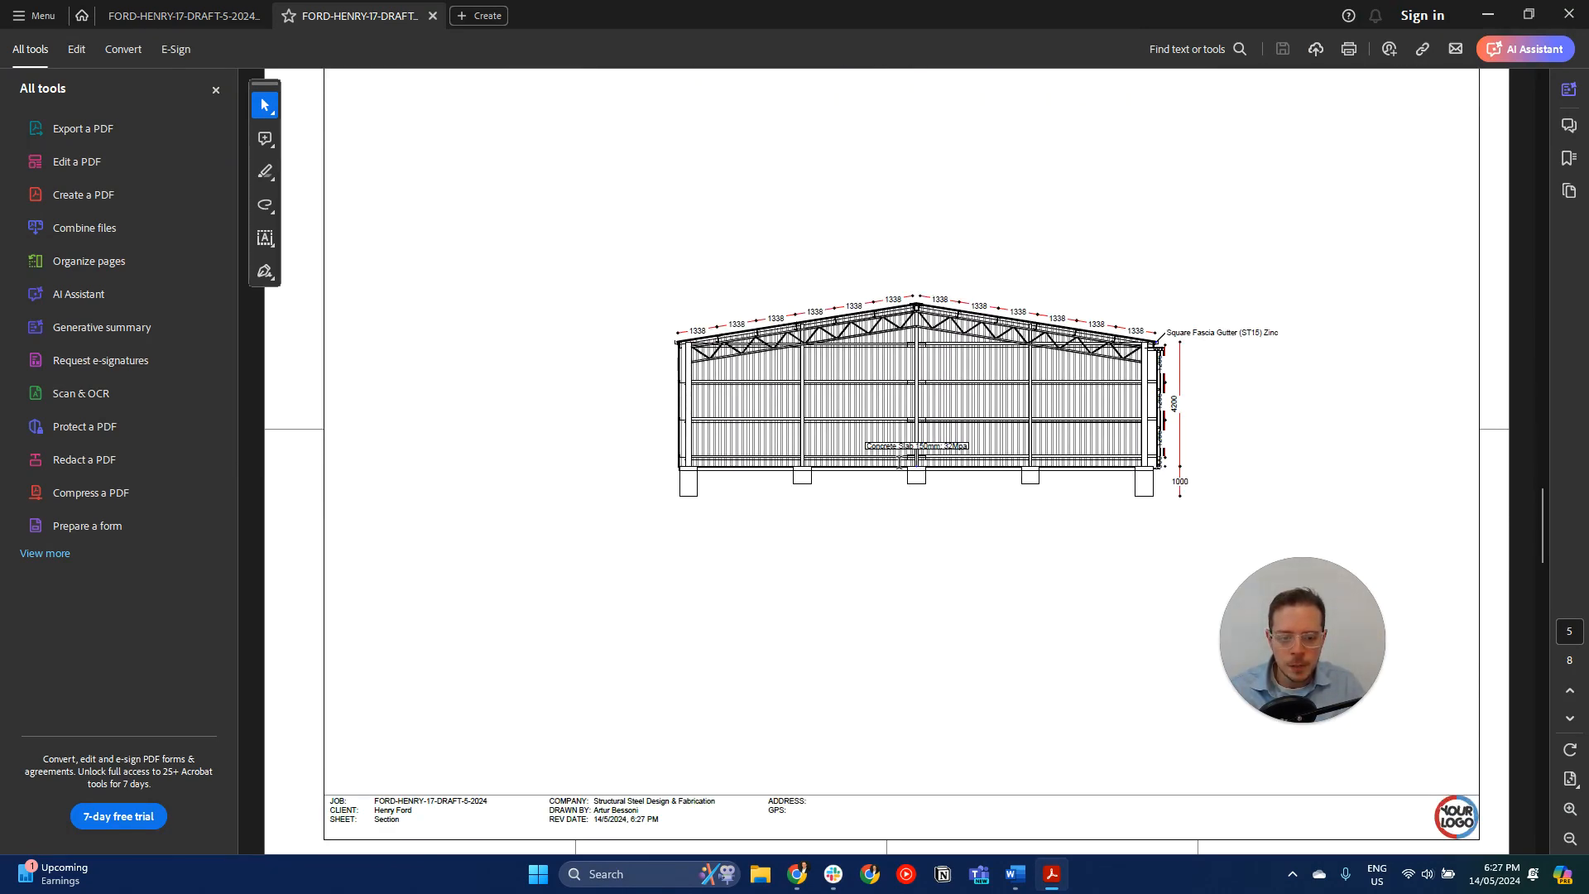
{"action": "scroll", "coordinate": [905, 352], "scroll_direction": "up", "scroll_amount": 1, "text": "ctrl"}
{"action": "scroll", "coordinate": [906, 352], "scroll_direction": "up", "scroll_amount": 3, "text": "ctrl"}
{"action": "middle_click_drag", "start_coordinate": [905, 352], "coordinate": [870, 424]}
{"action": "scroll", "coordinate": [861, 425], "scroll_direction": "down", "scroll_amount": 2, "text": "ctrl"}
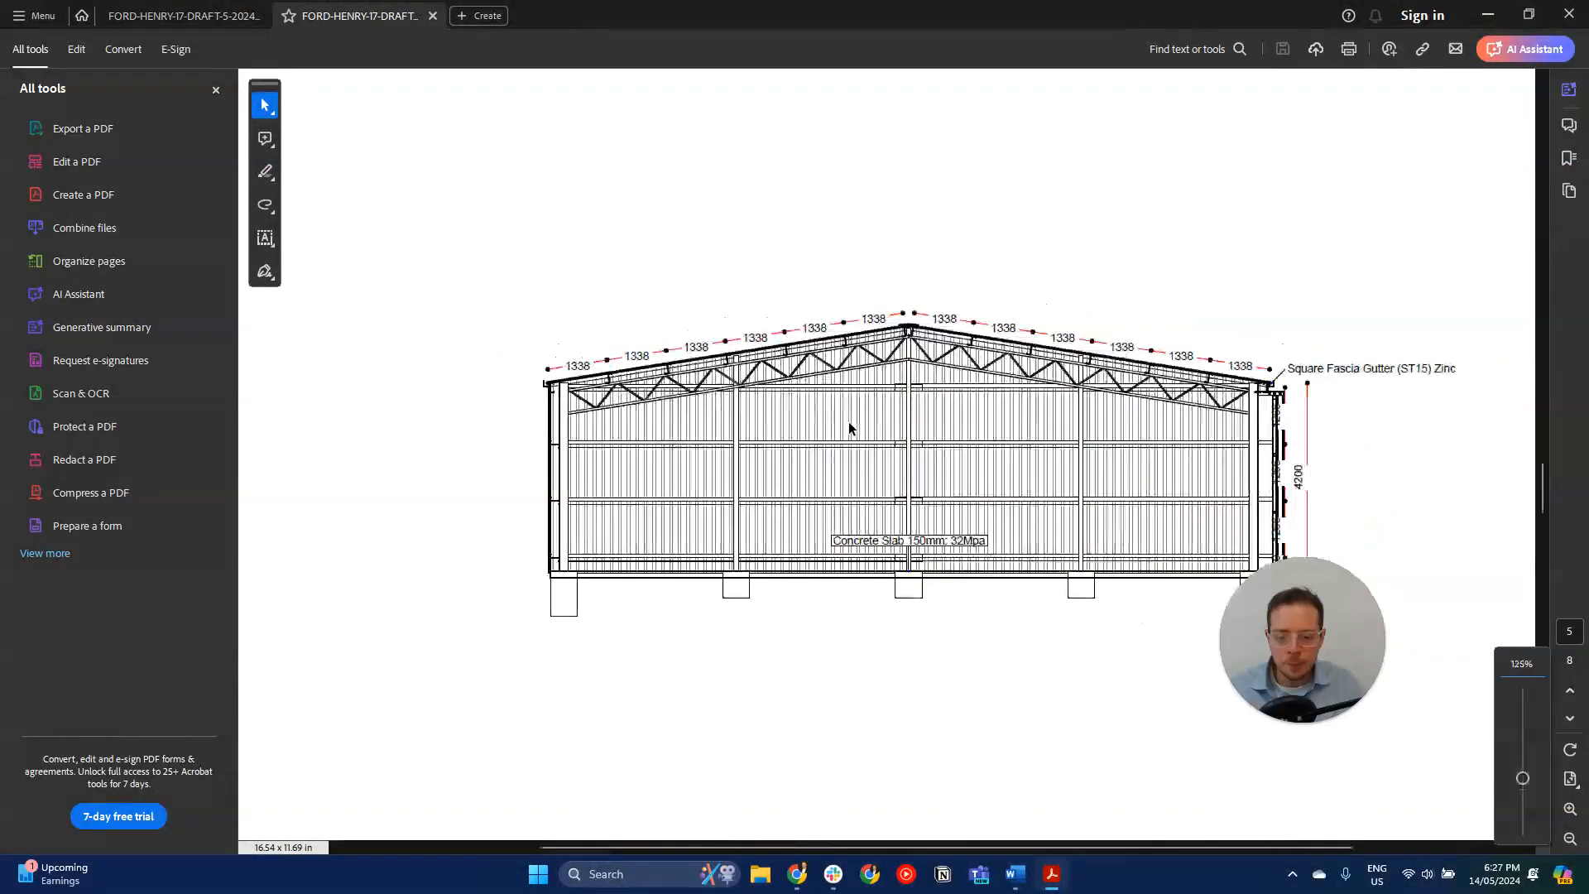
{"action": "scroll", "coordinate": [849, 428], "scroll_direction": "down", "scroll_amount": 2, "text": "ctrl"}
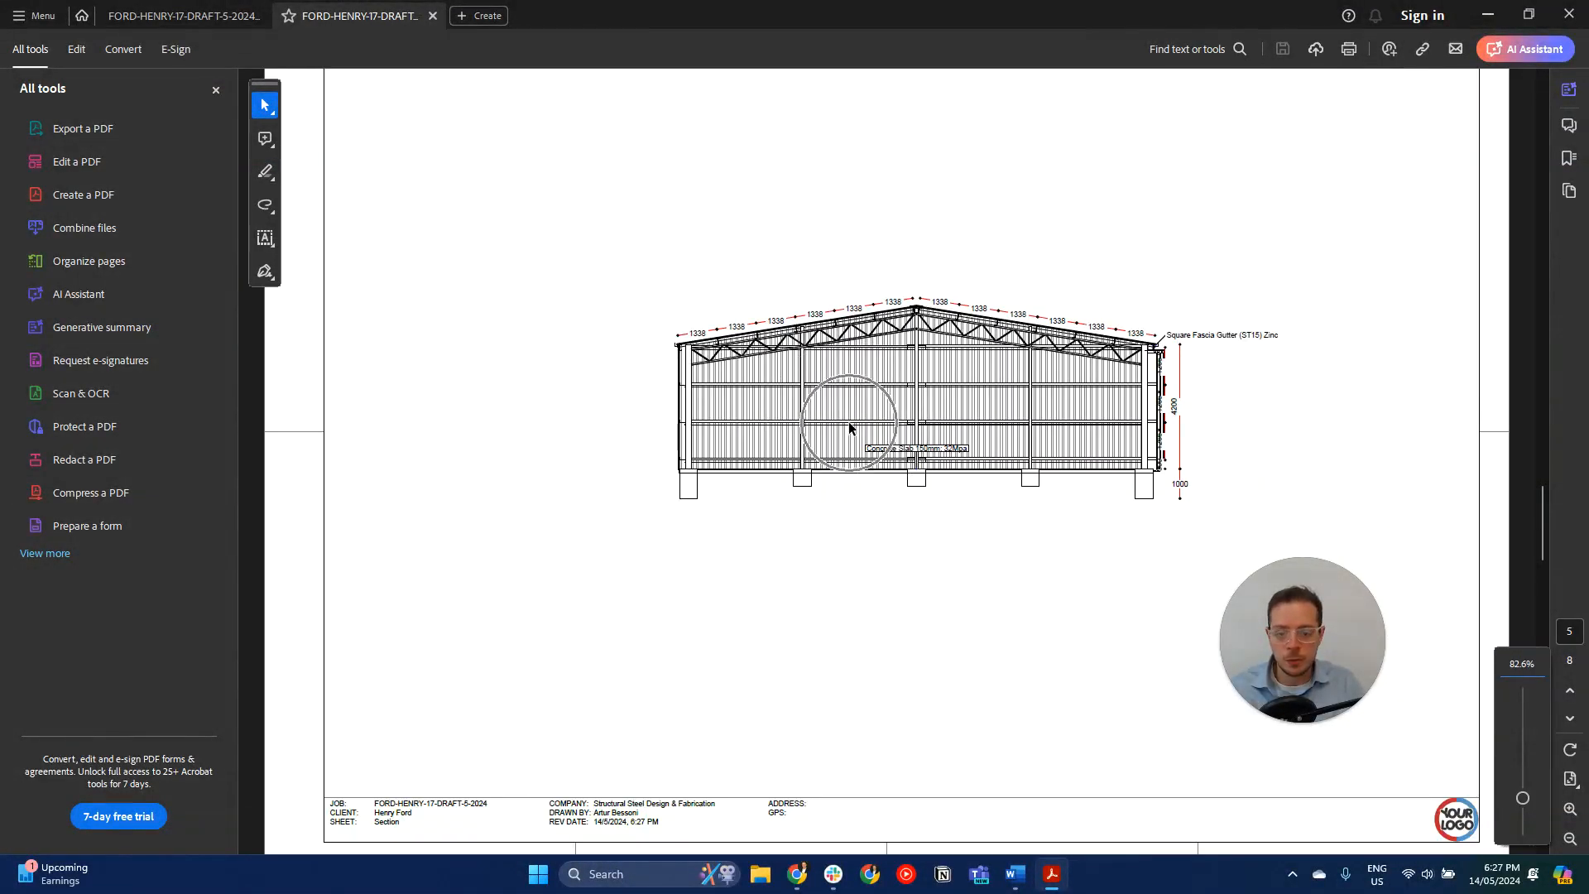
{"action": "scroll", "coordinate": [849, 428], "scroll_direction": "down", "scroll_amount": 3}
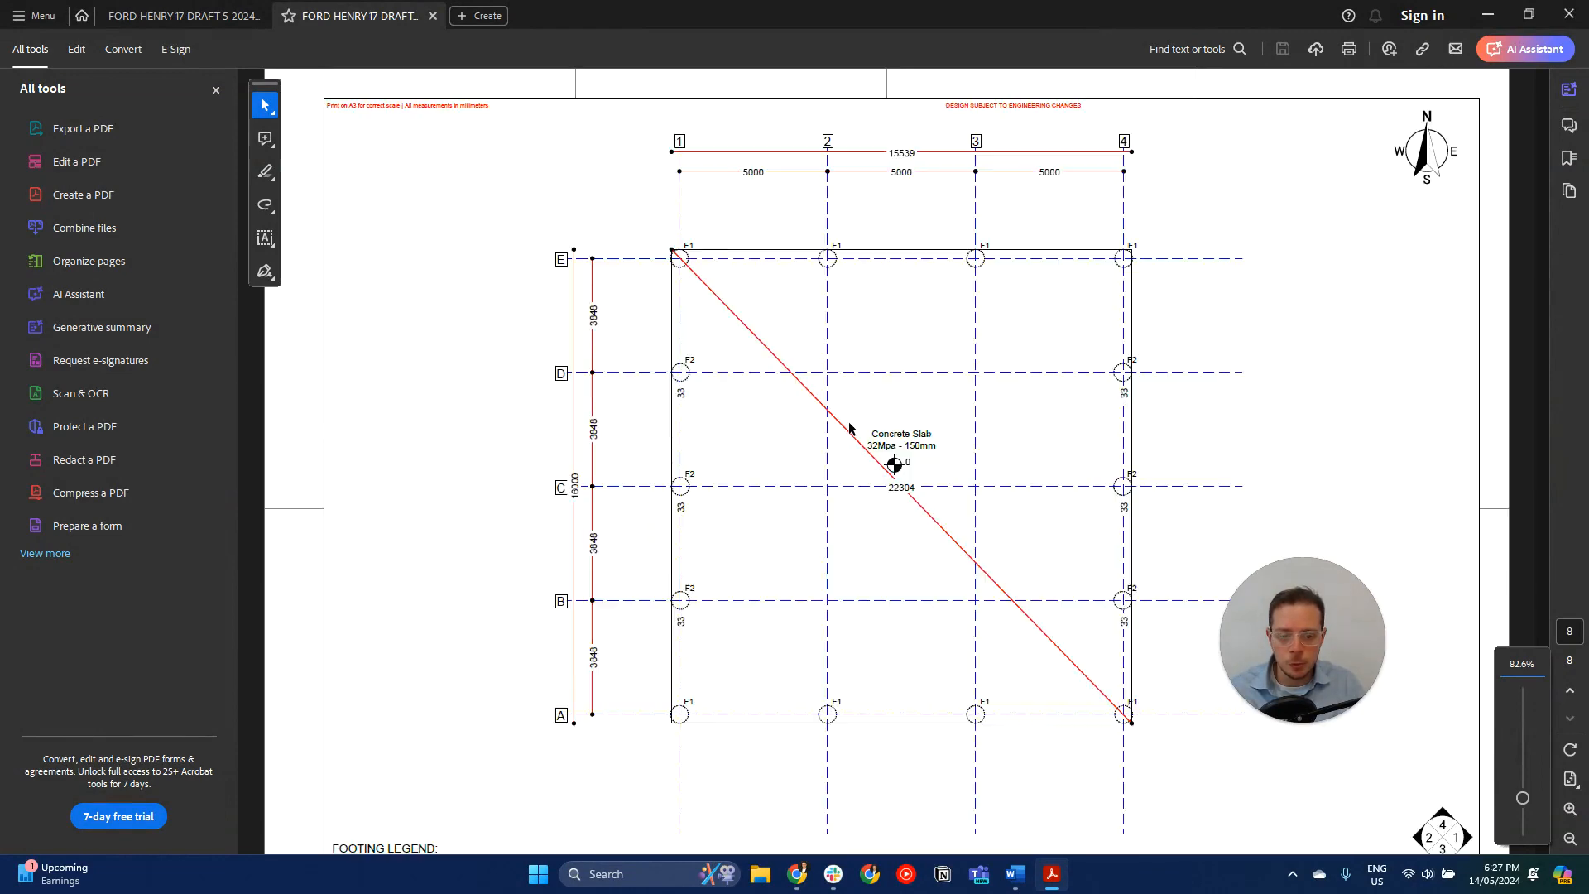
{"action": "scroll", "coordinate": [850, 428], "scroll_direction": "up", "scroll_amount": 6}
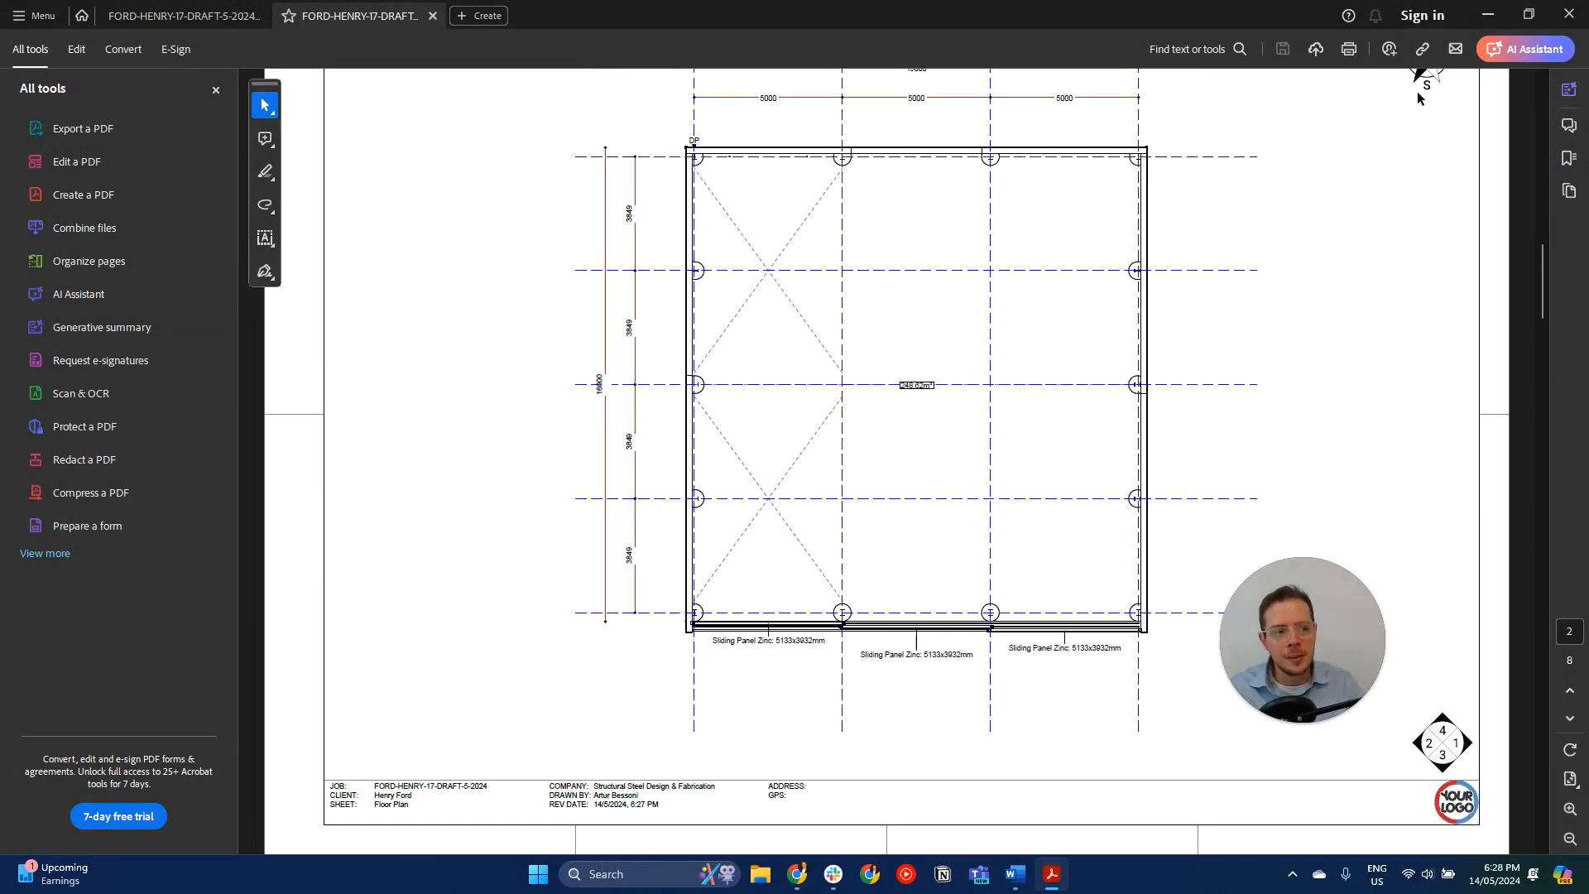
{"action": "left_click", "coordinate": [1490, 18]}
- Inspect the shed model from another angle, including its end wall, and check which plan types can be exported
{"action": "left_click", "coordinate": [1117, 313]}
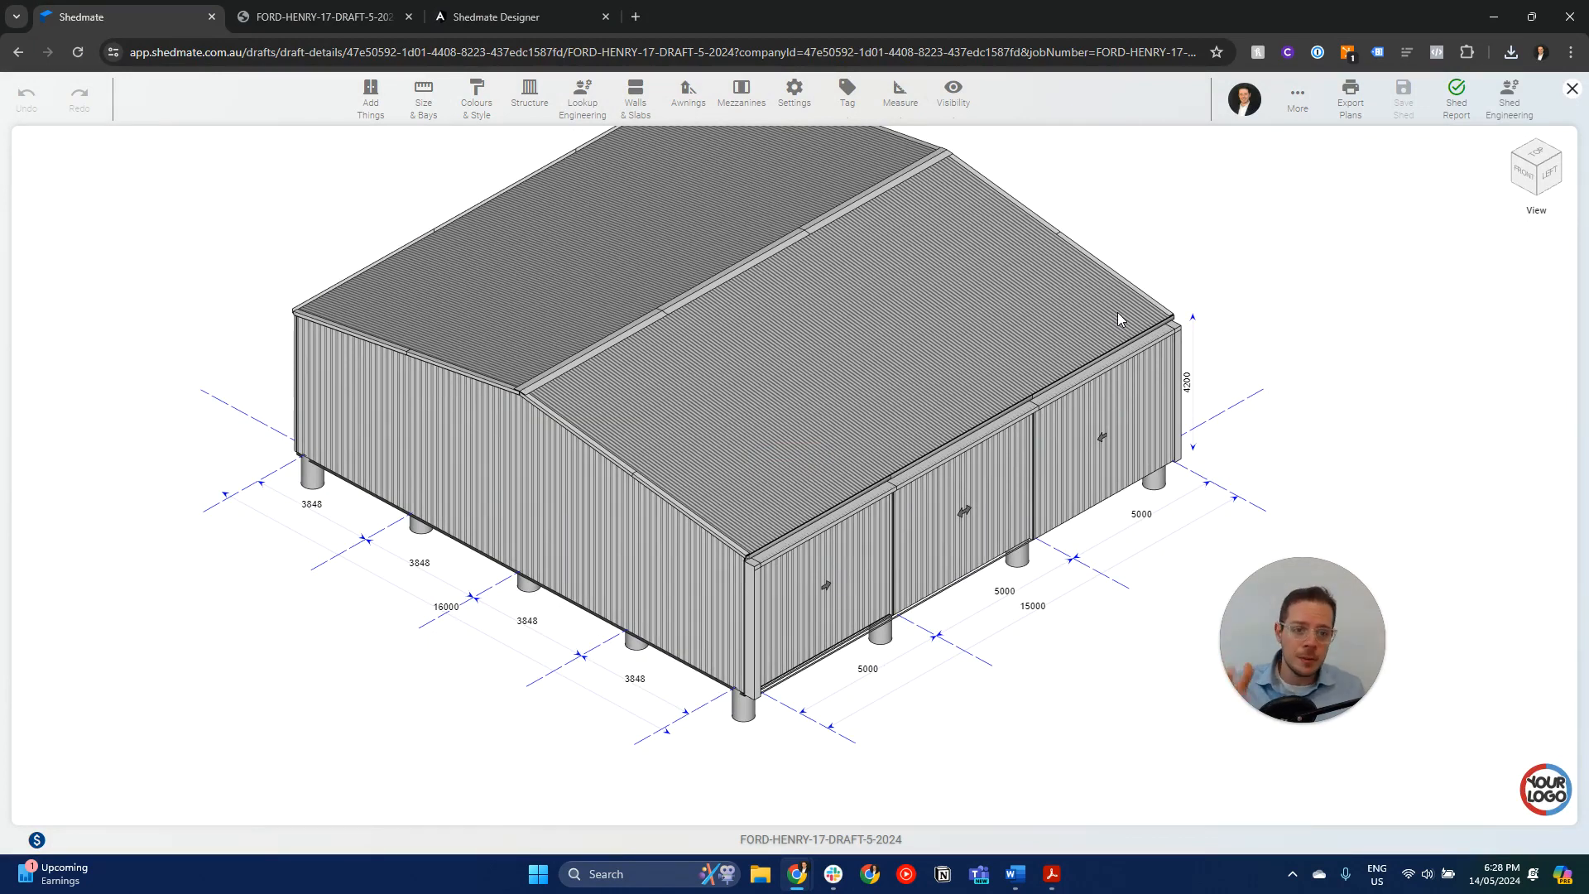
{"action": "left_click_drag", "start_coordinate": [824, 340], "coordinate": [872, 421]}
{"action": "scroll", "coordinate": [859, 439], "scroll_direction": "down", "scroll_amount": 1}
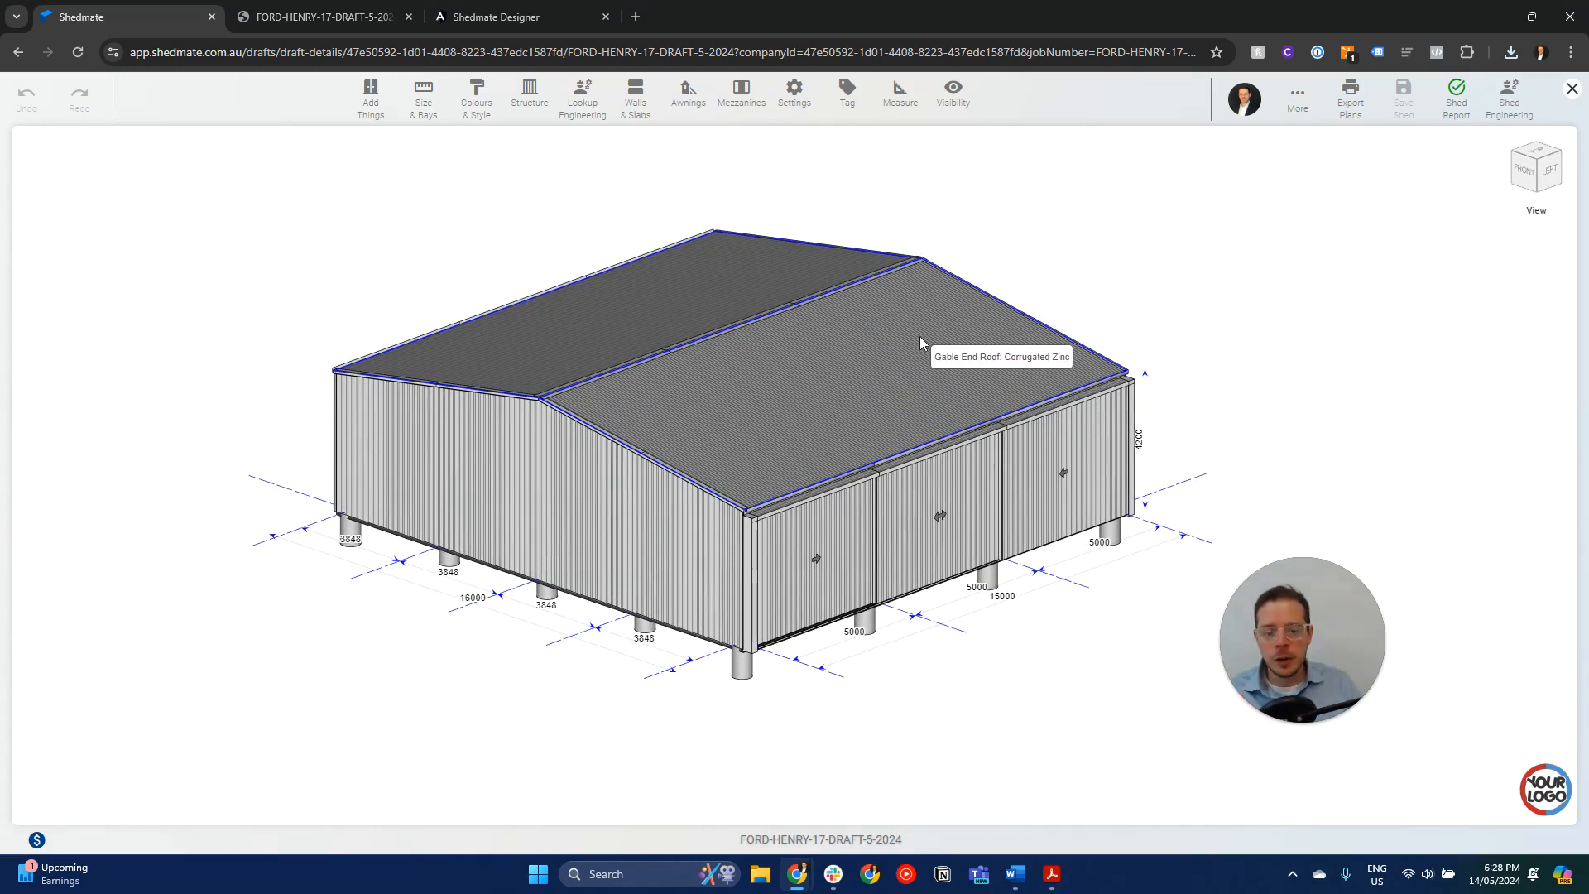
{"action": "left_click", "coordinate": [607, 549]}
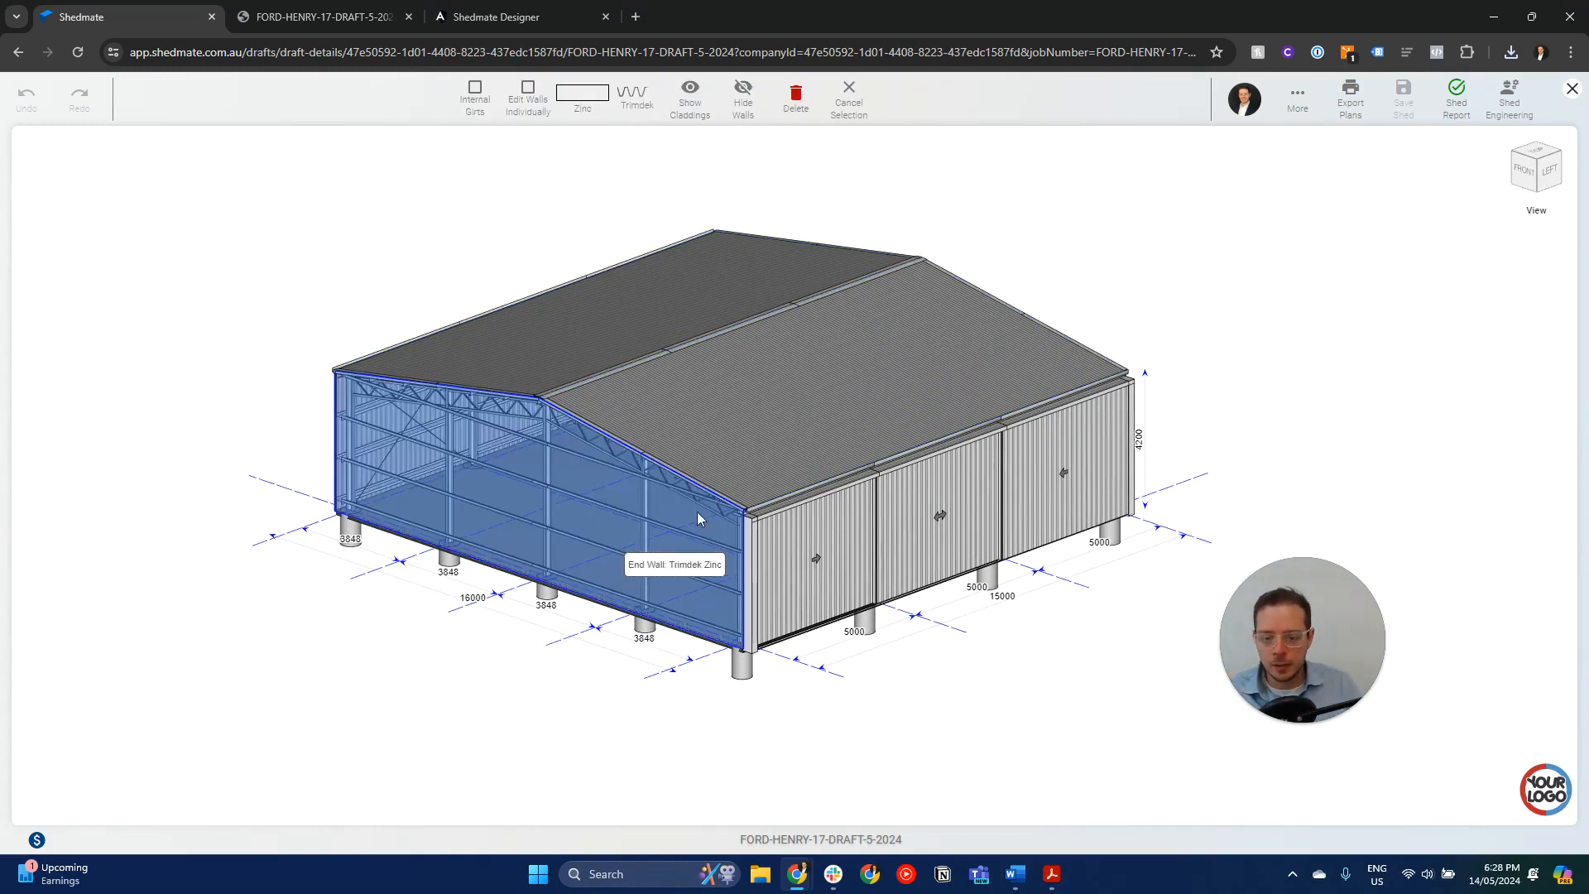
{"action": "left_click", "coordinate": [1221, 274]}
{"action": "left_click", "coordinate": [1351, 97]}
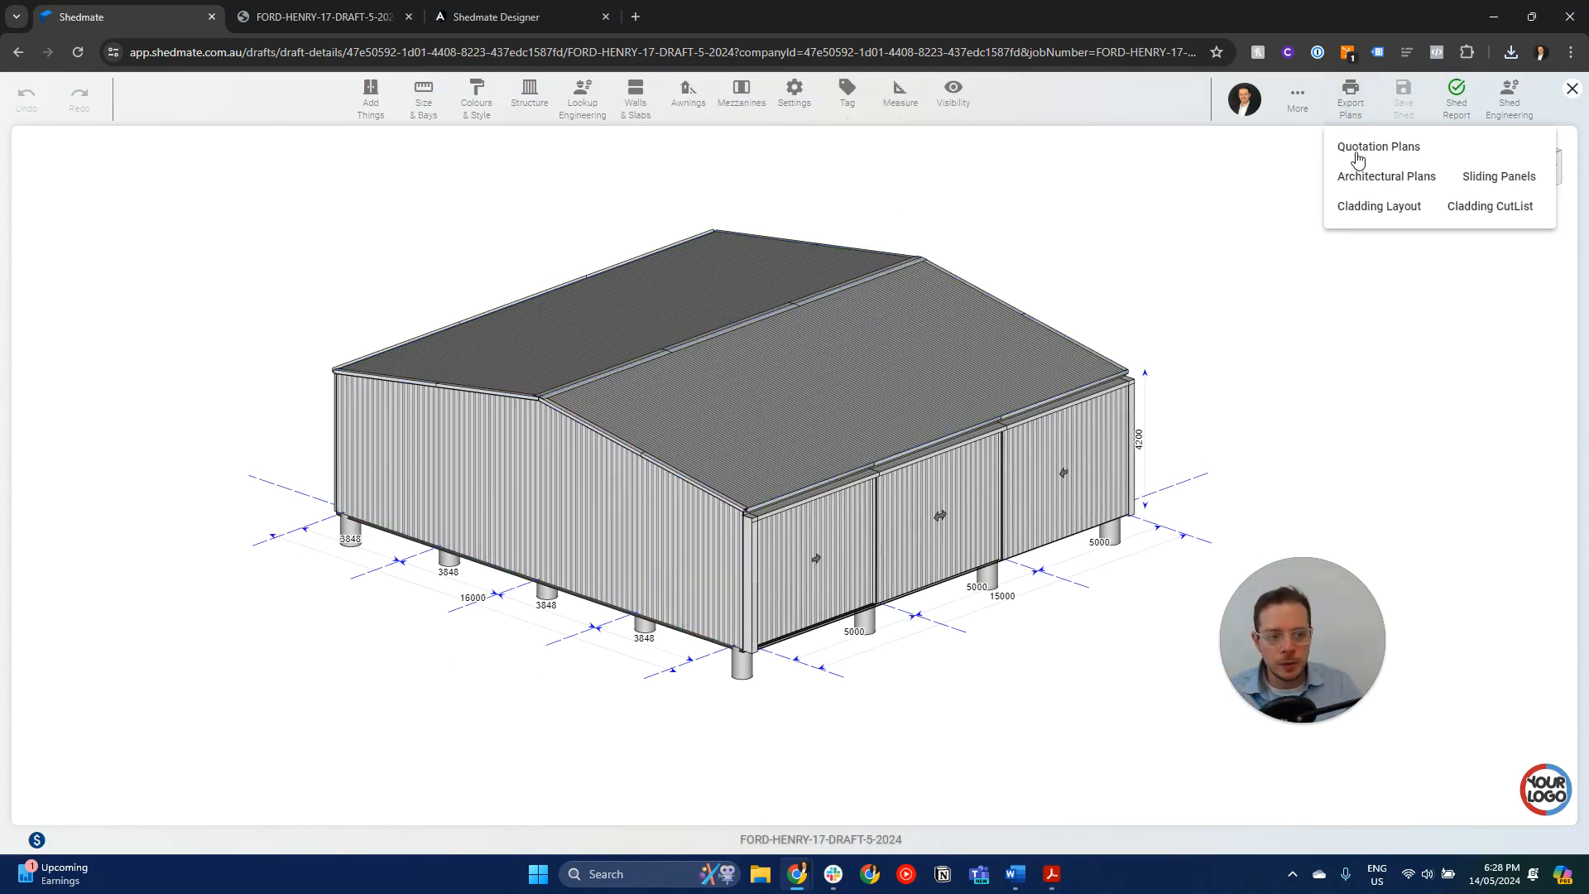
{"action": "left_click", "coordinate": [1297, 302]}
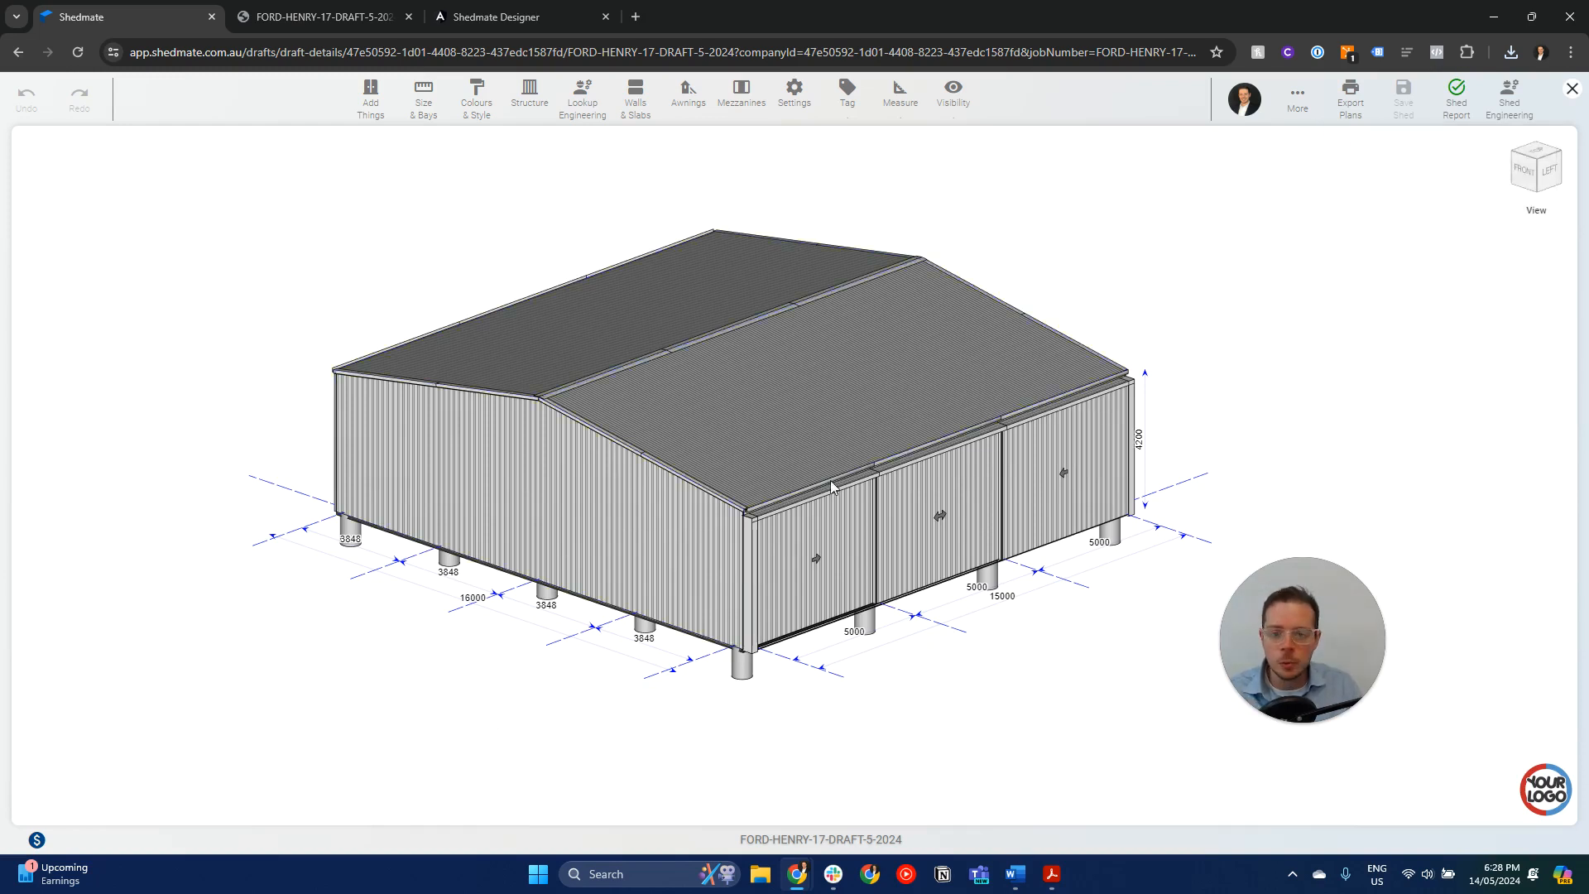
{"action": "middle_click_drag", "start_coordinate": [857, 210], "coordinate": [910, 241]}
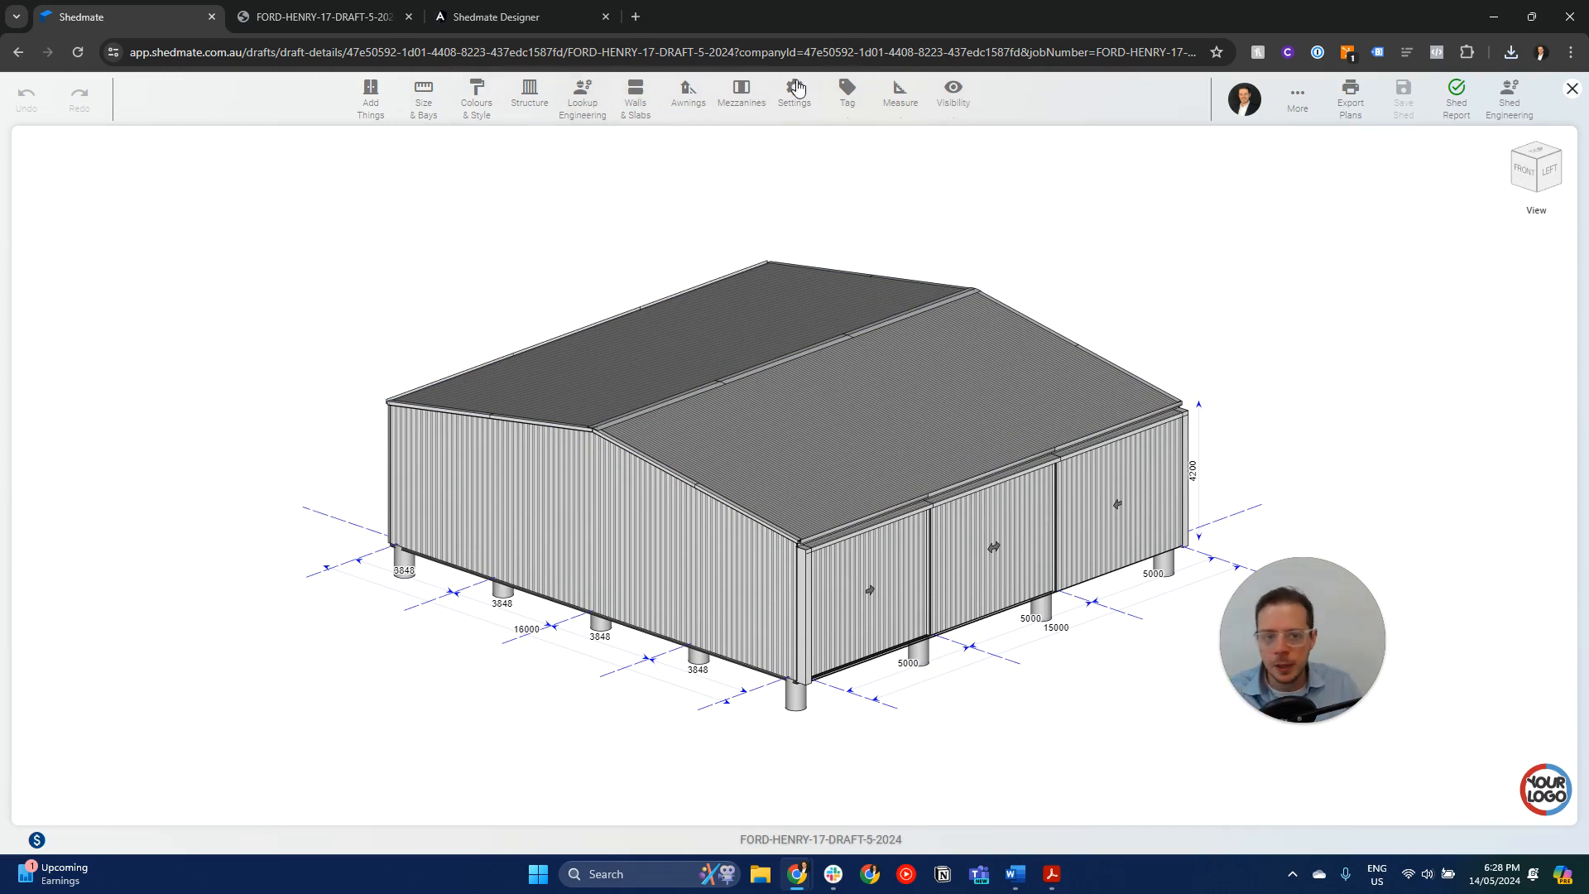
- Open the shed's structure settings and display the model with Show Fabrication to expose the steel framing
{"action": "left_click", "coordinate": [532, 95]}
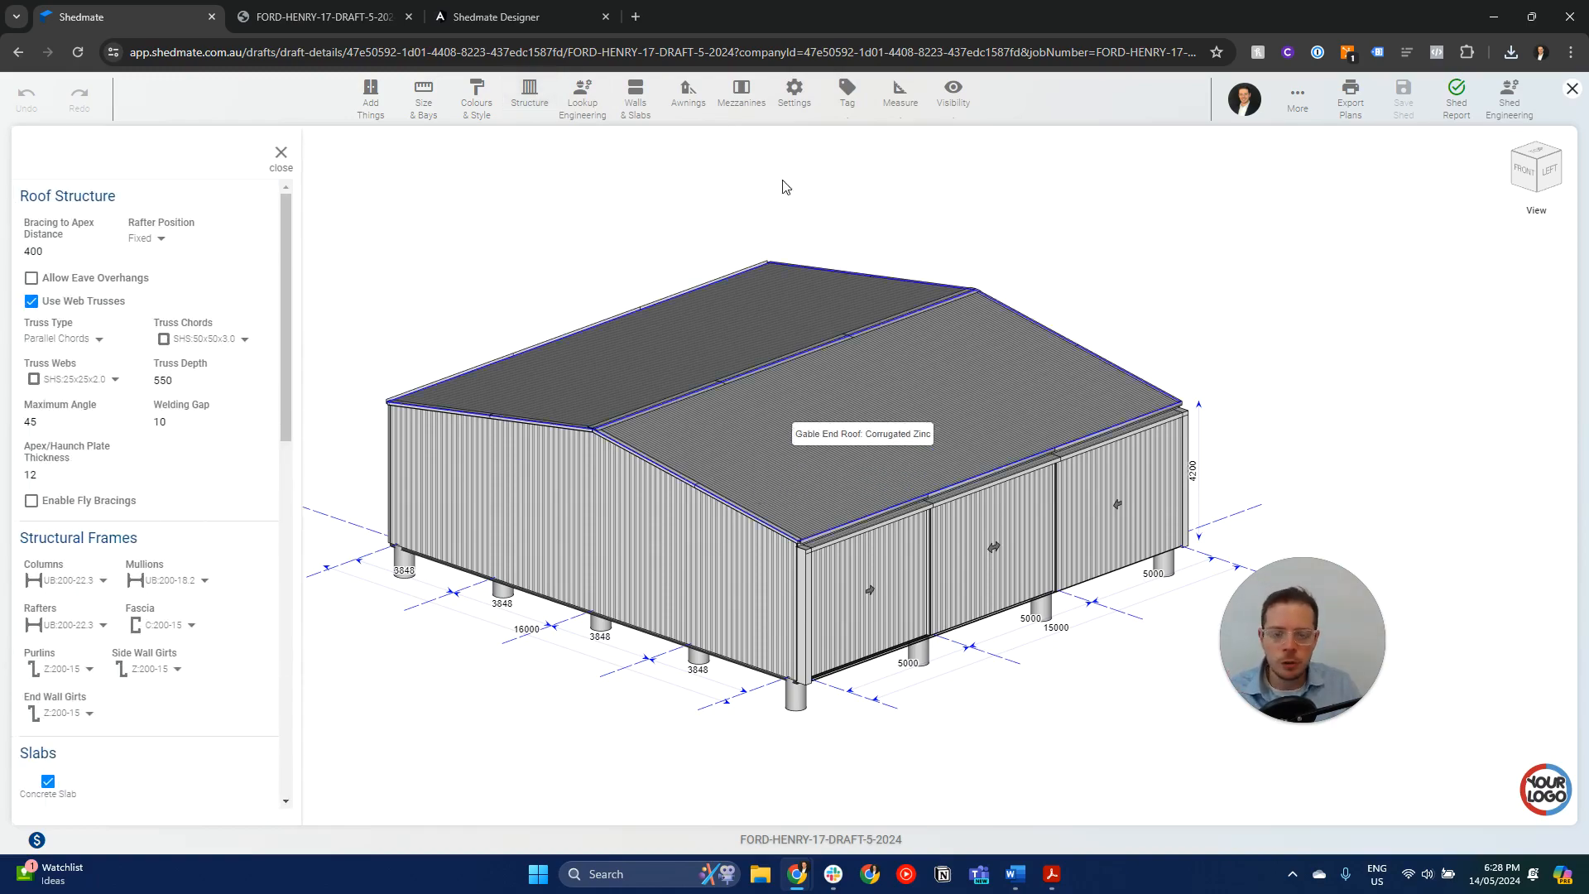
{"action": "left_click", "coordinate": [954, 107]}
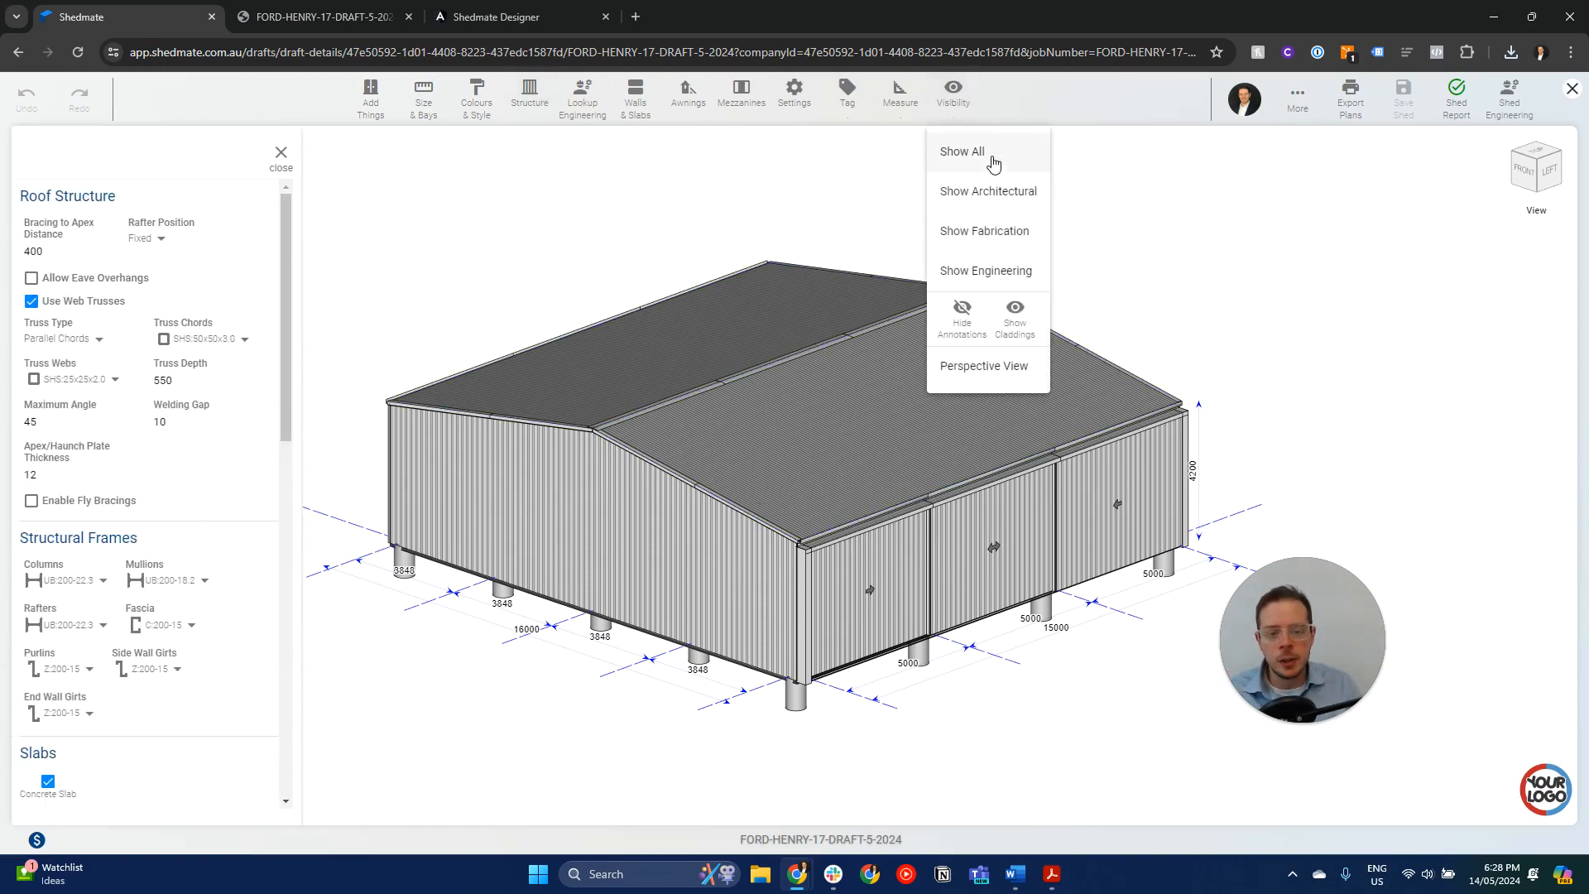
{"action": "left_click", "coordinate": [985, 231]}
{"action": "scroll", "coordinate": [877, 472], "scroll_direction": "up", "scroll_amount": 5}
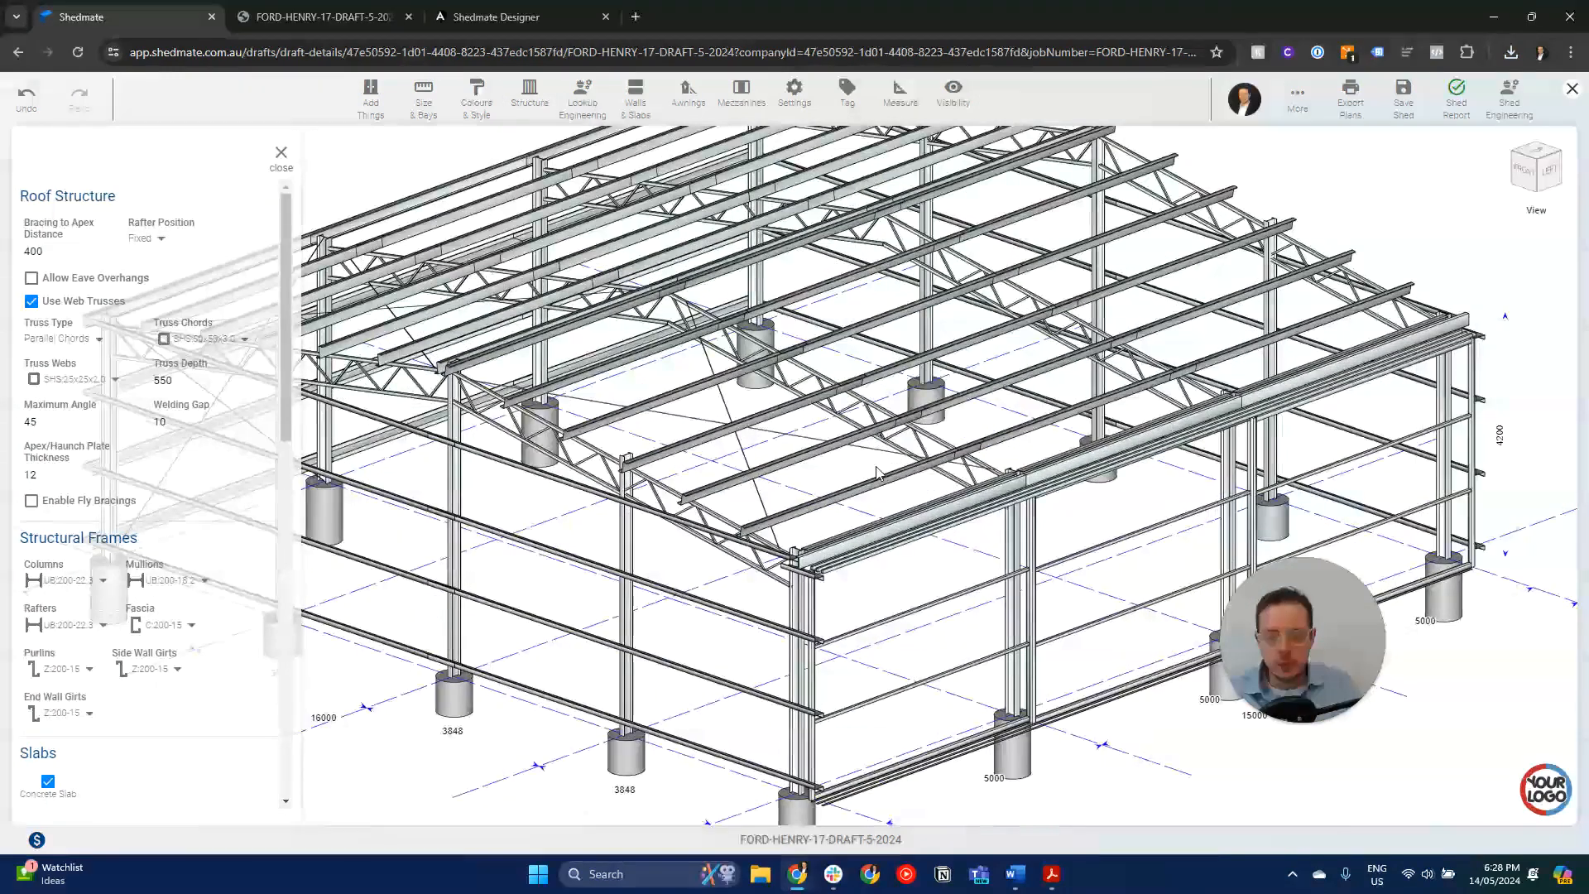
- Inspect the editing options of a roof purlin, the end truss chord and the corner column one after another
{"action": "left_click", "coordinate": [900, 439]}
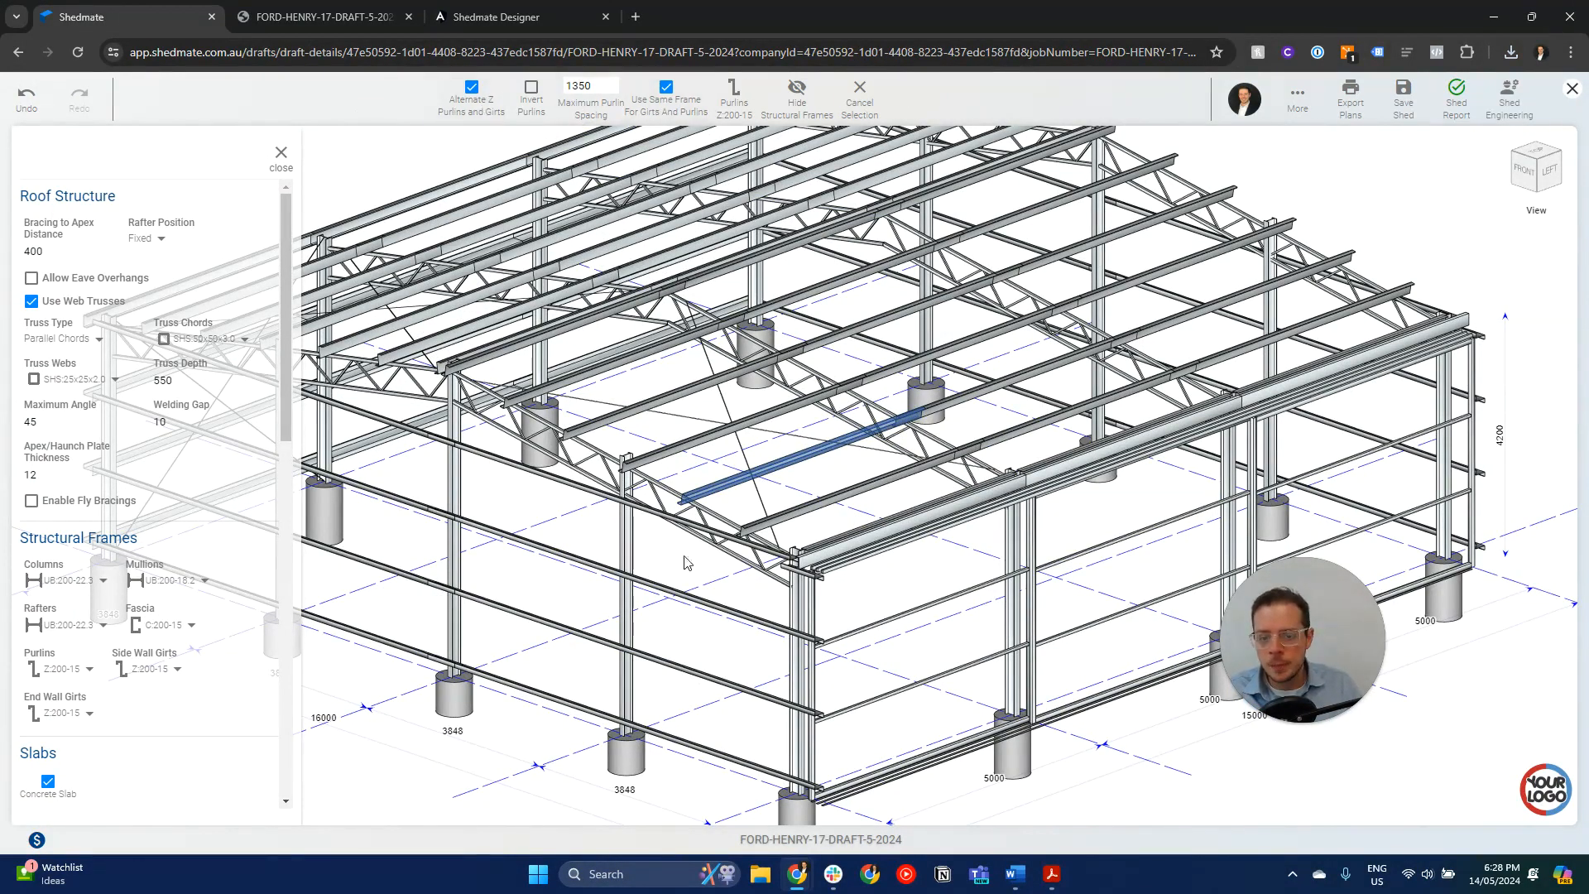
{"action": "left_click", "coordinate": [720, 524]}
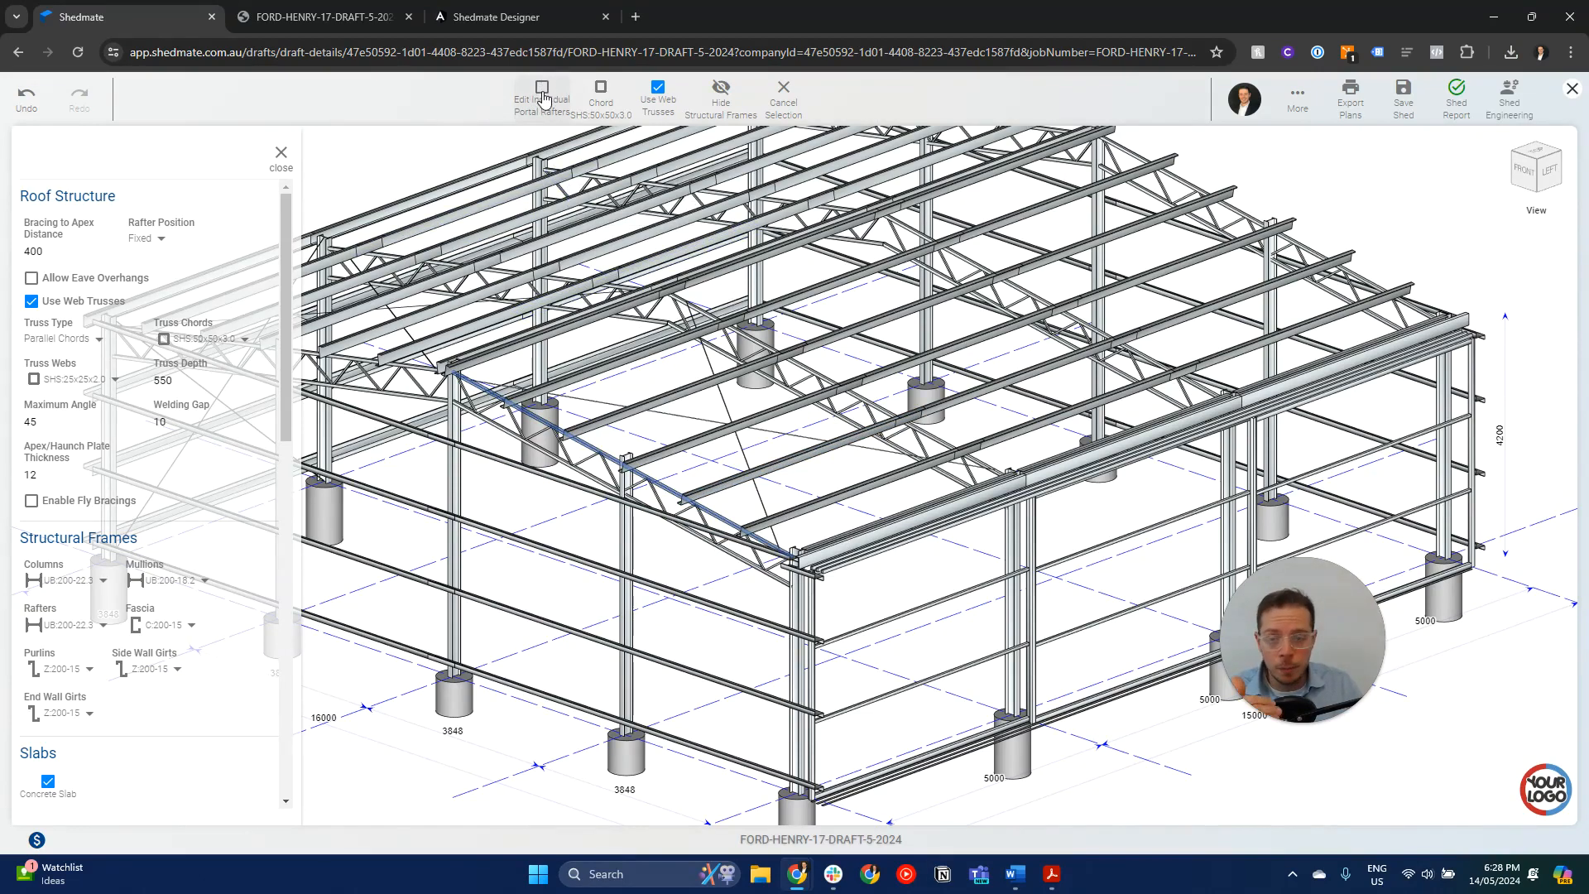
{"action": "left_click", "coordinate": [800, 607]}
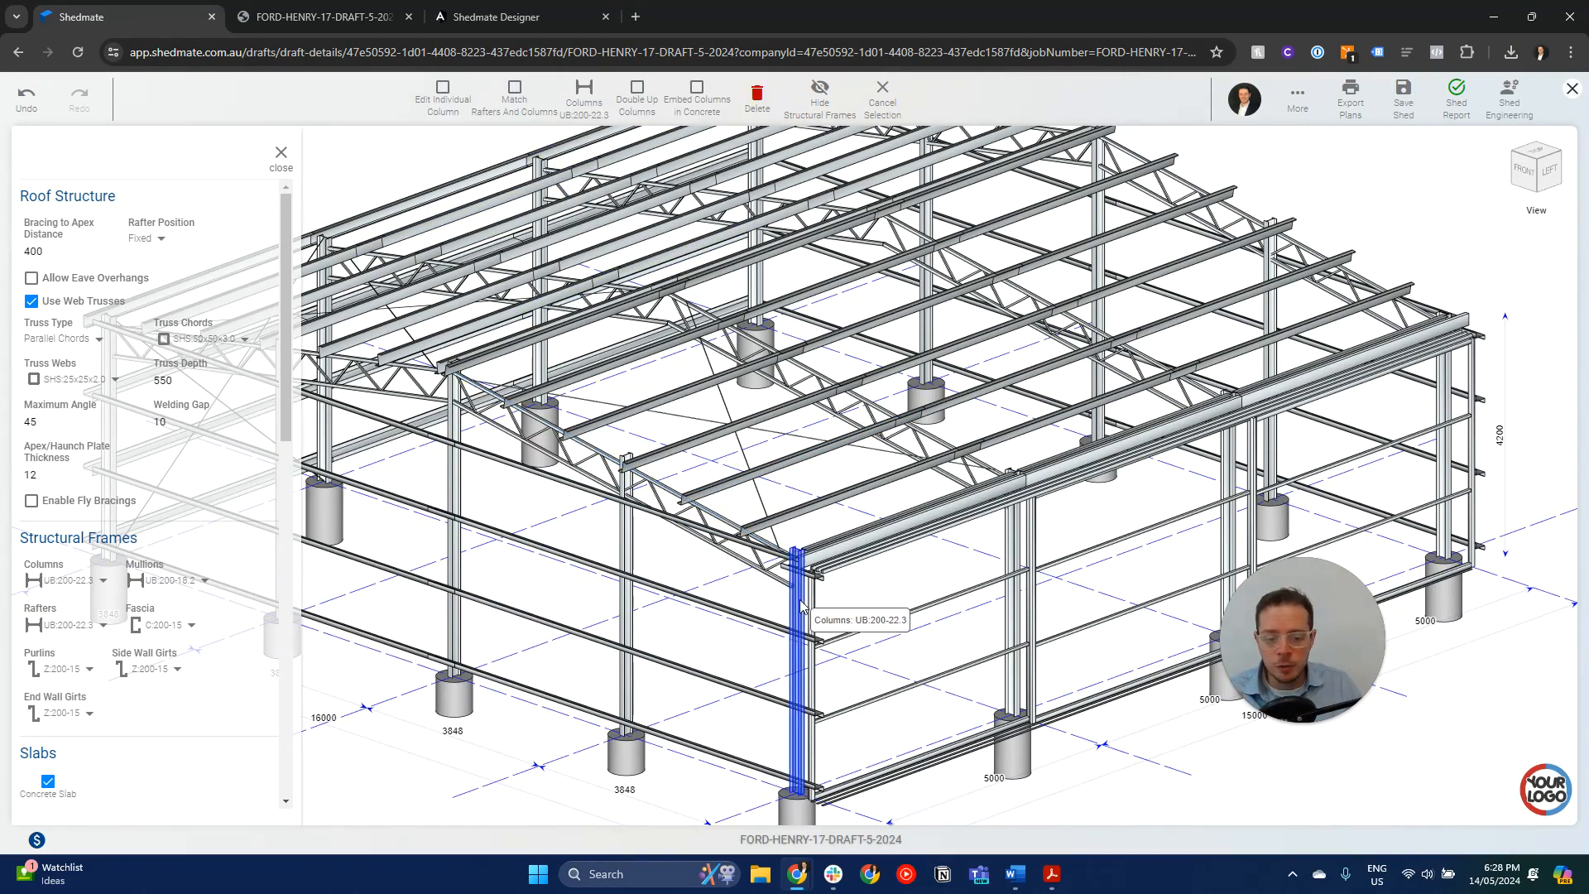
- Browse the frame sizes offered for the selected corner column, including the UB sections, and close the list without choosing one
{"action": "left_click", "coordinate": [585, 95]}
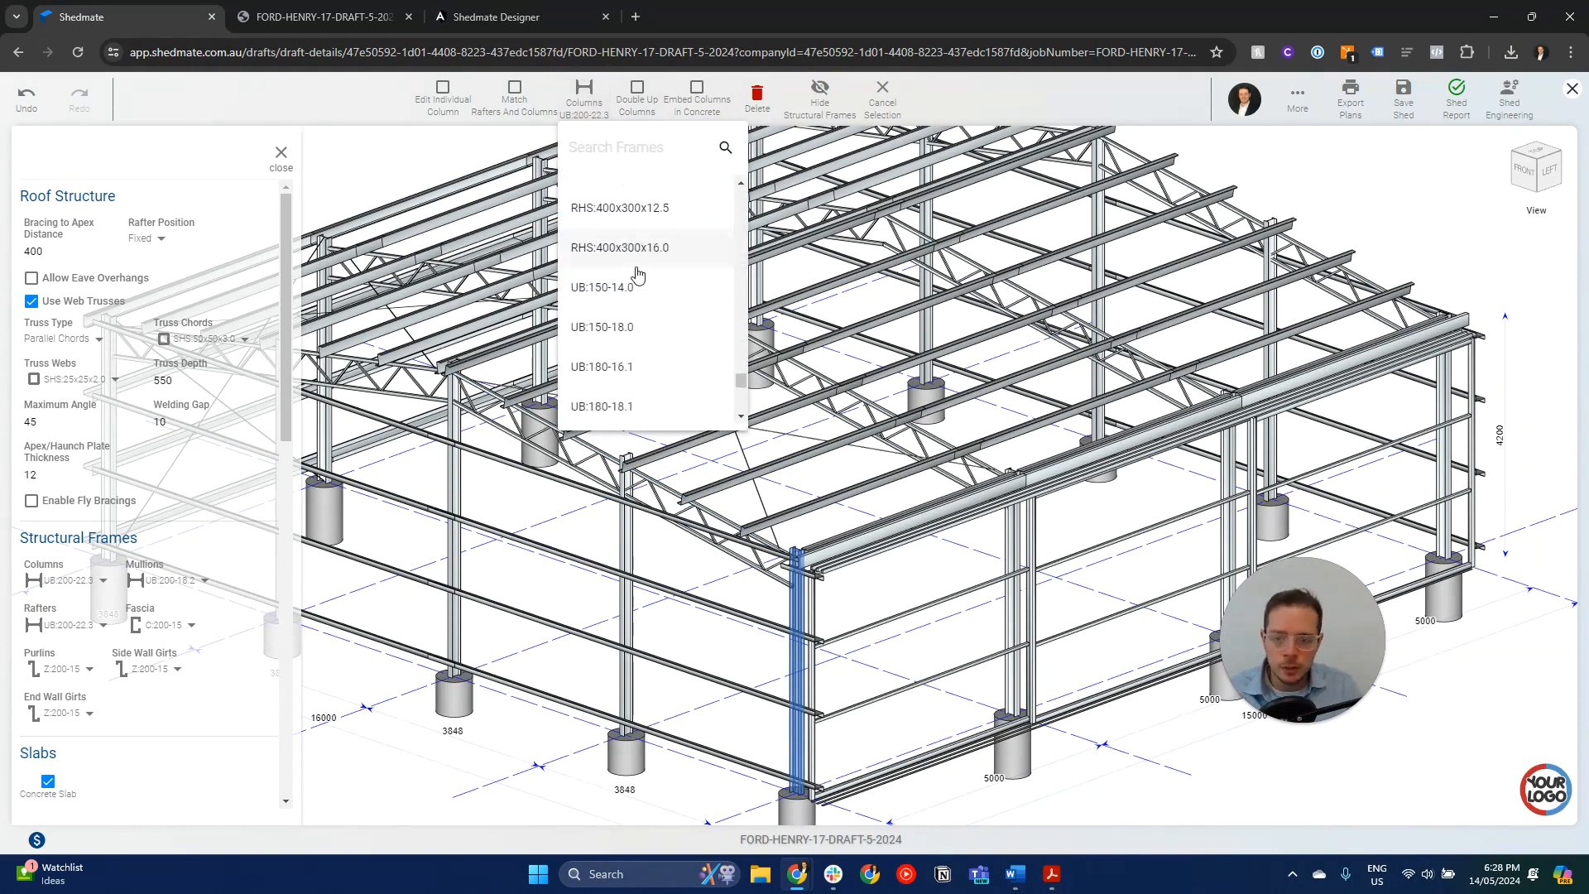
{"action": "scroll", "coordinate": [636, 274], "scroll_direction": "down", "scroll_amount": 3}
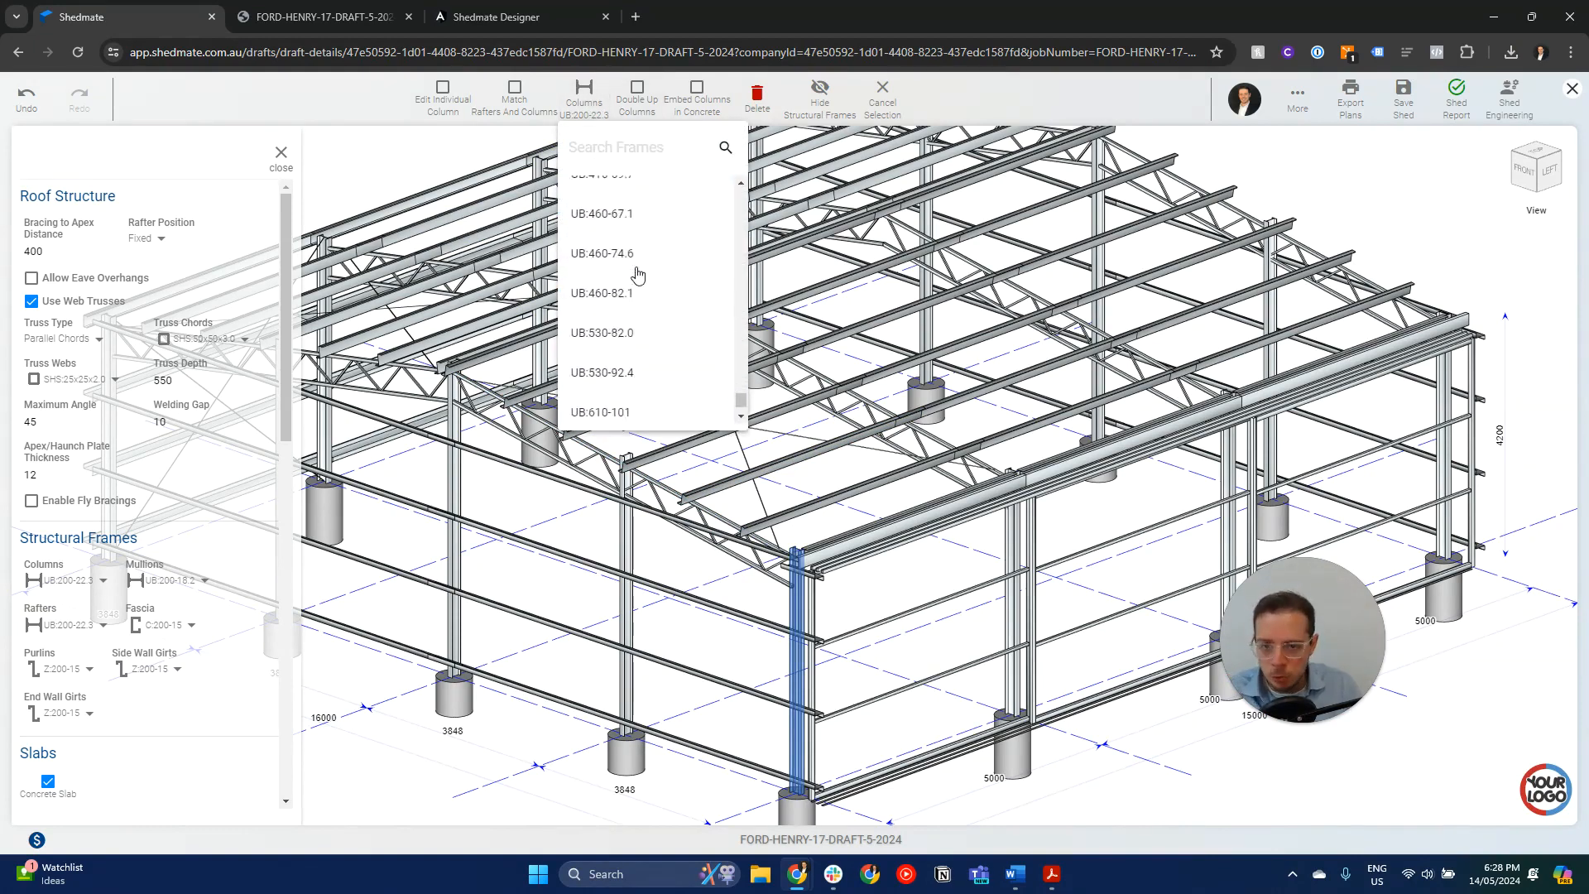
{"action": "left_click", "coordinate": [1013, 110]}
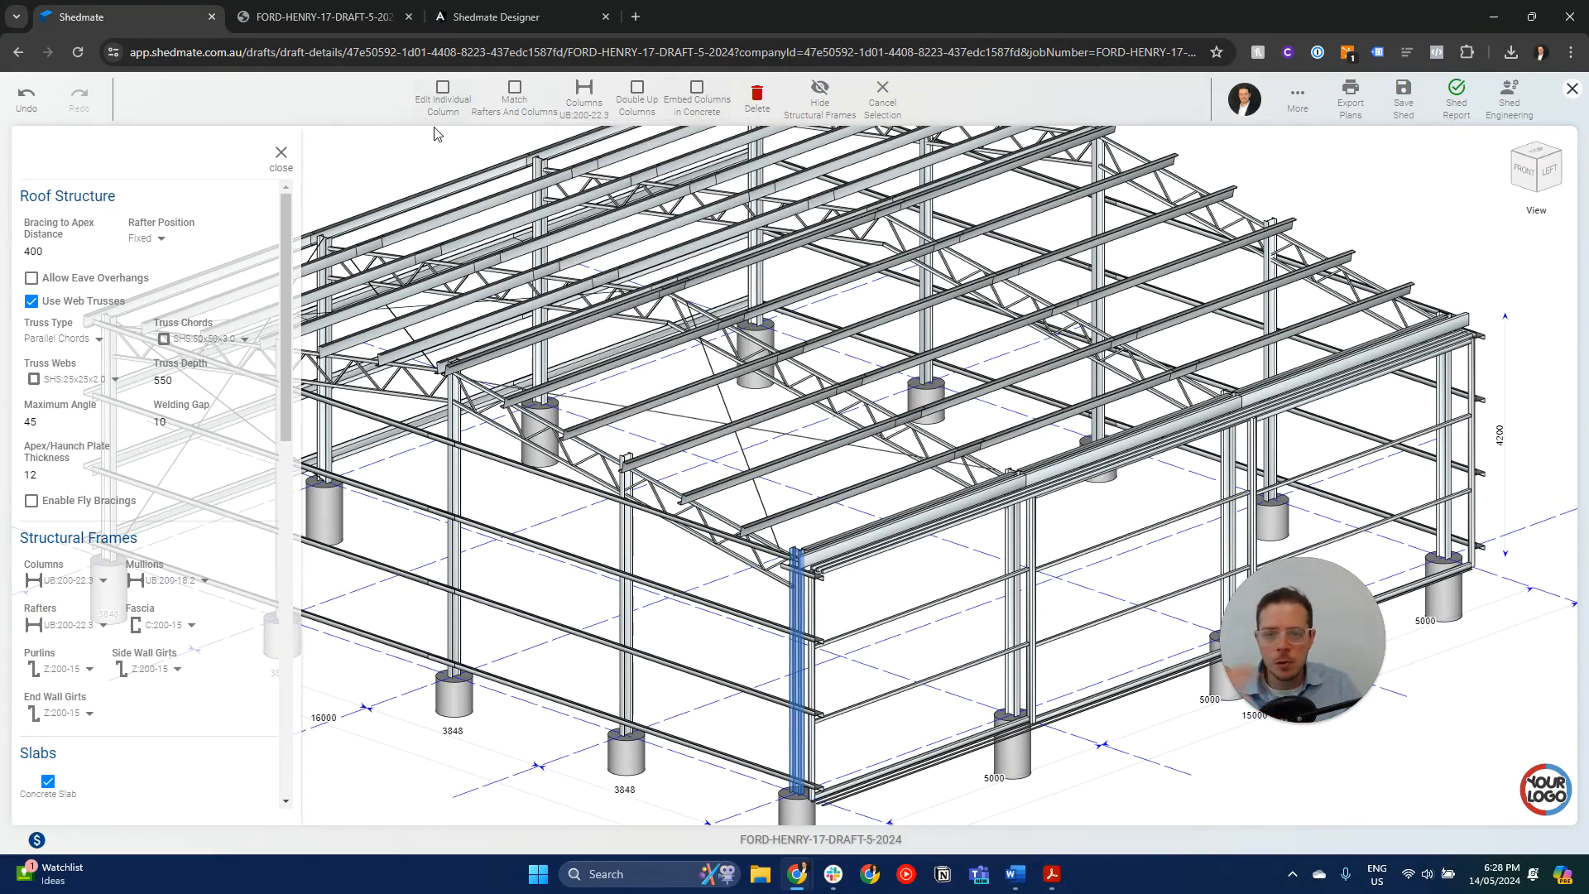
- Review the remaining structure settings through to Cladding Layout, close them, and check the job for errors with the Shed Report
{"action": "scroll", "coordinate": [886, 497], "scroll_direction": "down", "scroll_amount": 4}
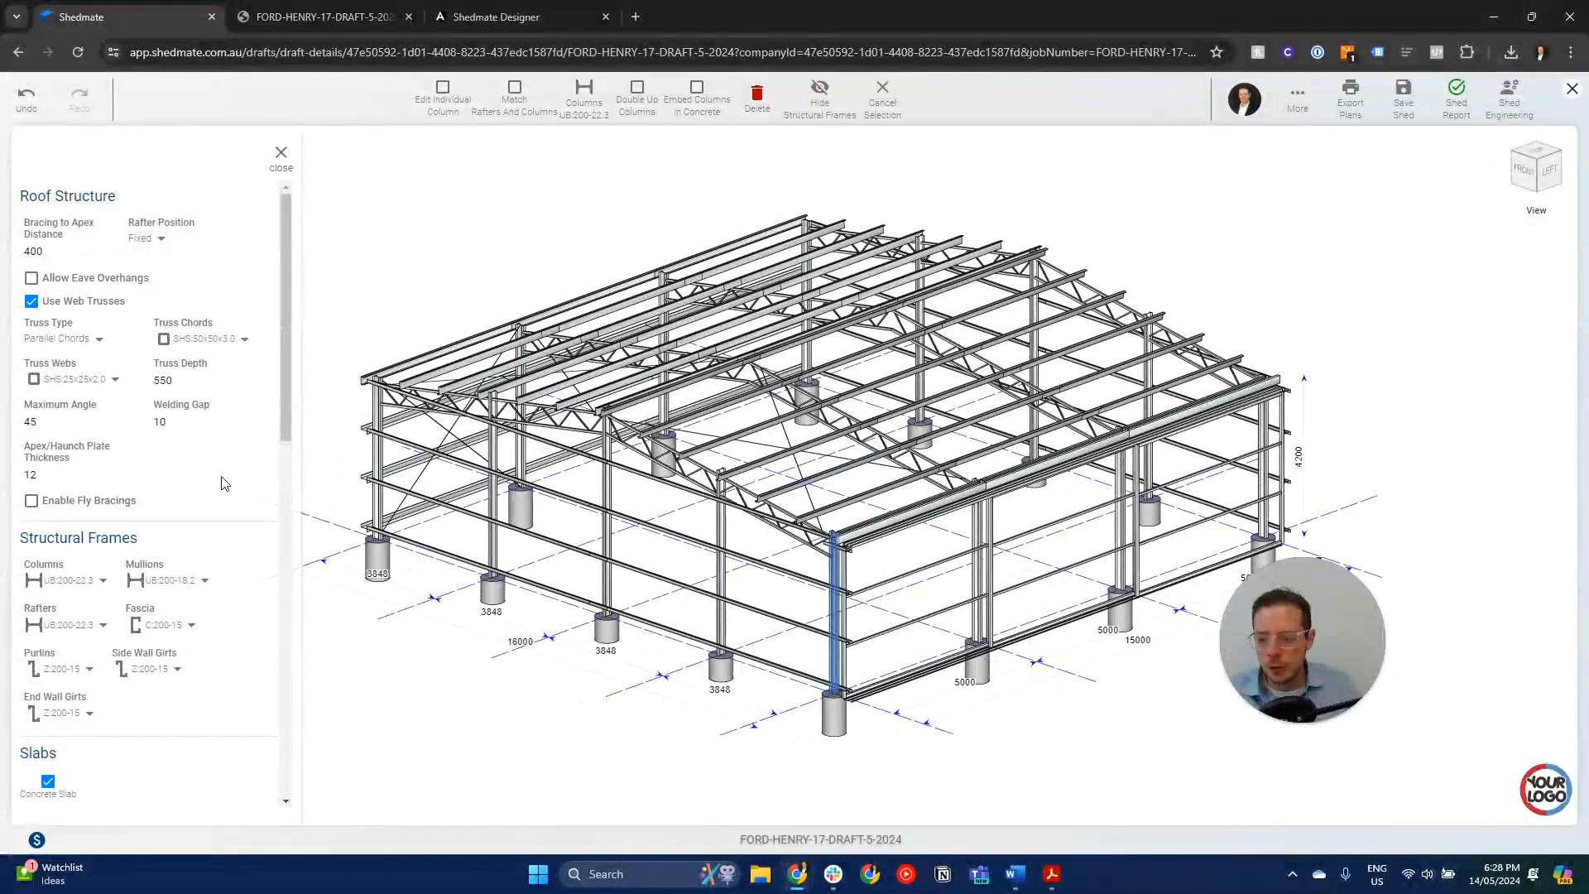
{"action": "scroll", "coordinate": [224, 483], "scroll_direction": "down", "scroll_amount": 10}
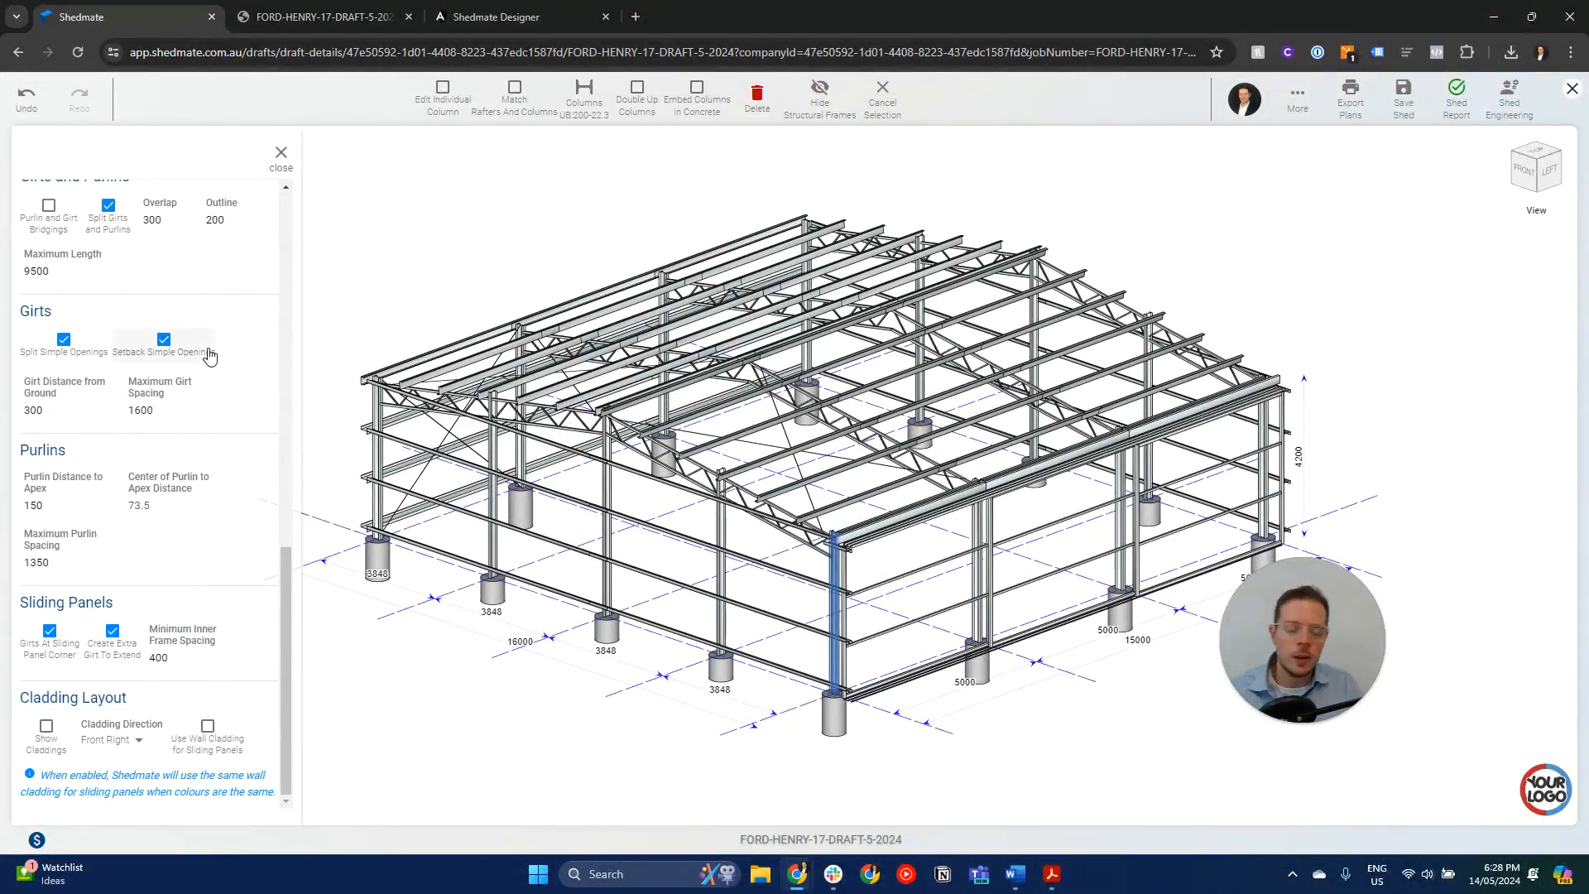
{"action": "left_click", "coordinate": [281, 155]}
{"action": "left_click", "coordinate": [1456, 103]}
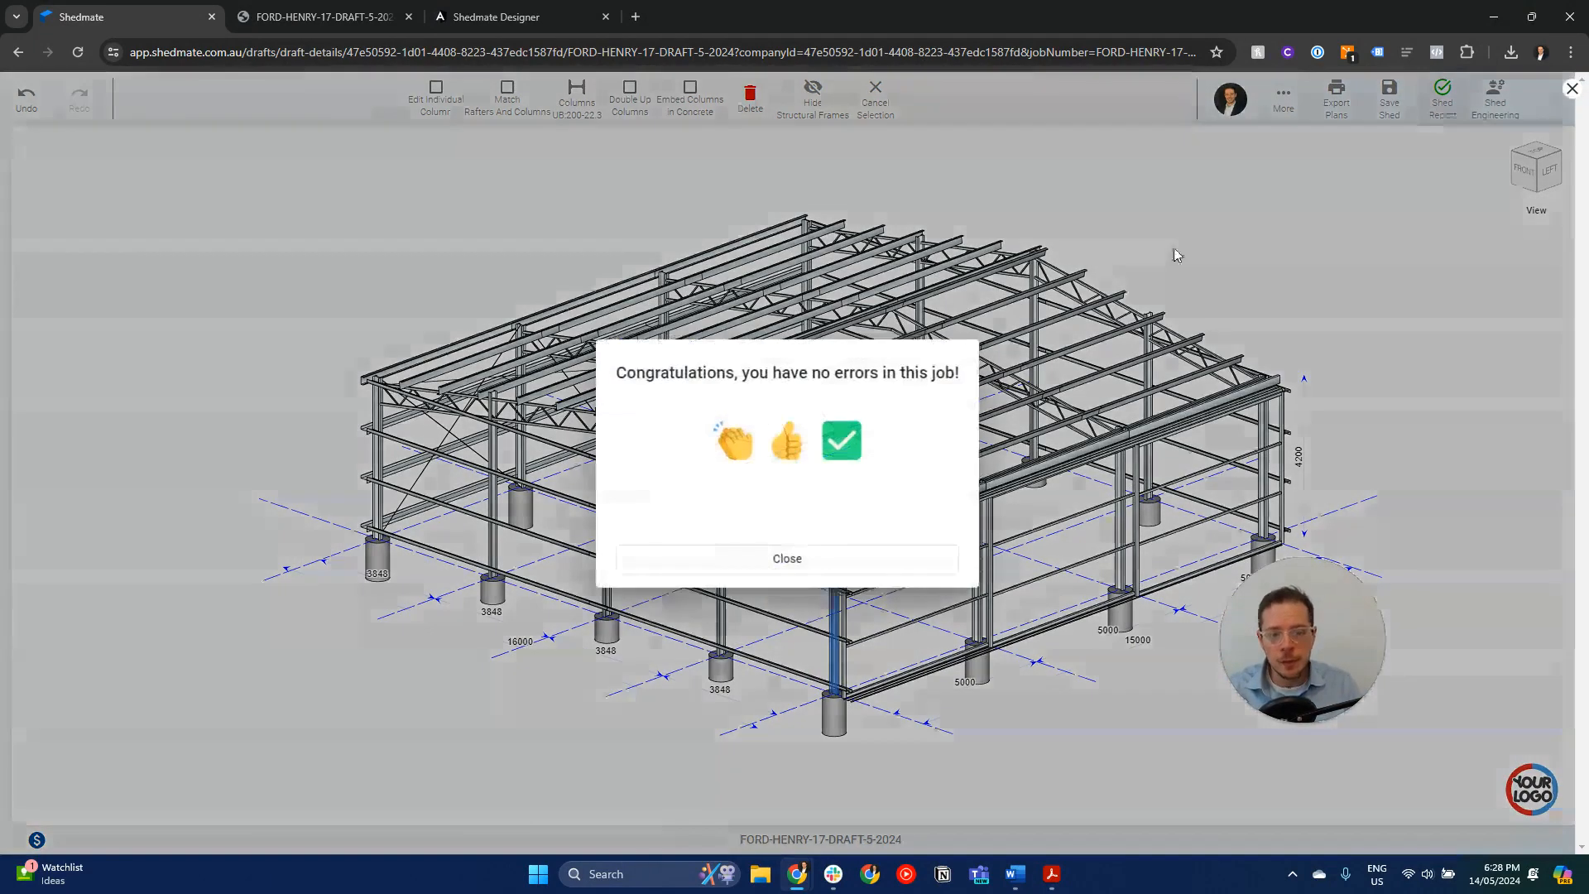
{"action": "left_click", "coordinate": [813, 560]}
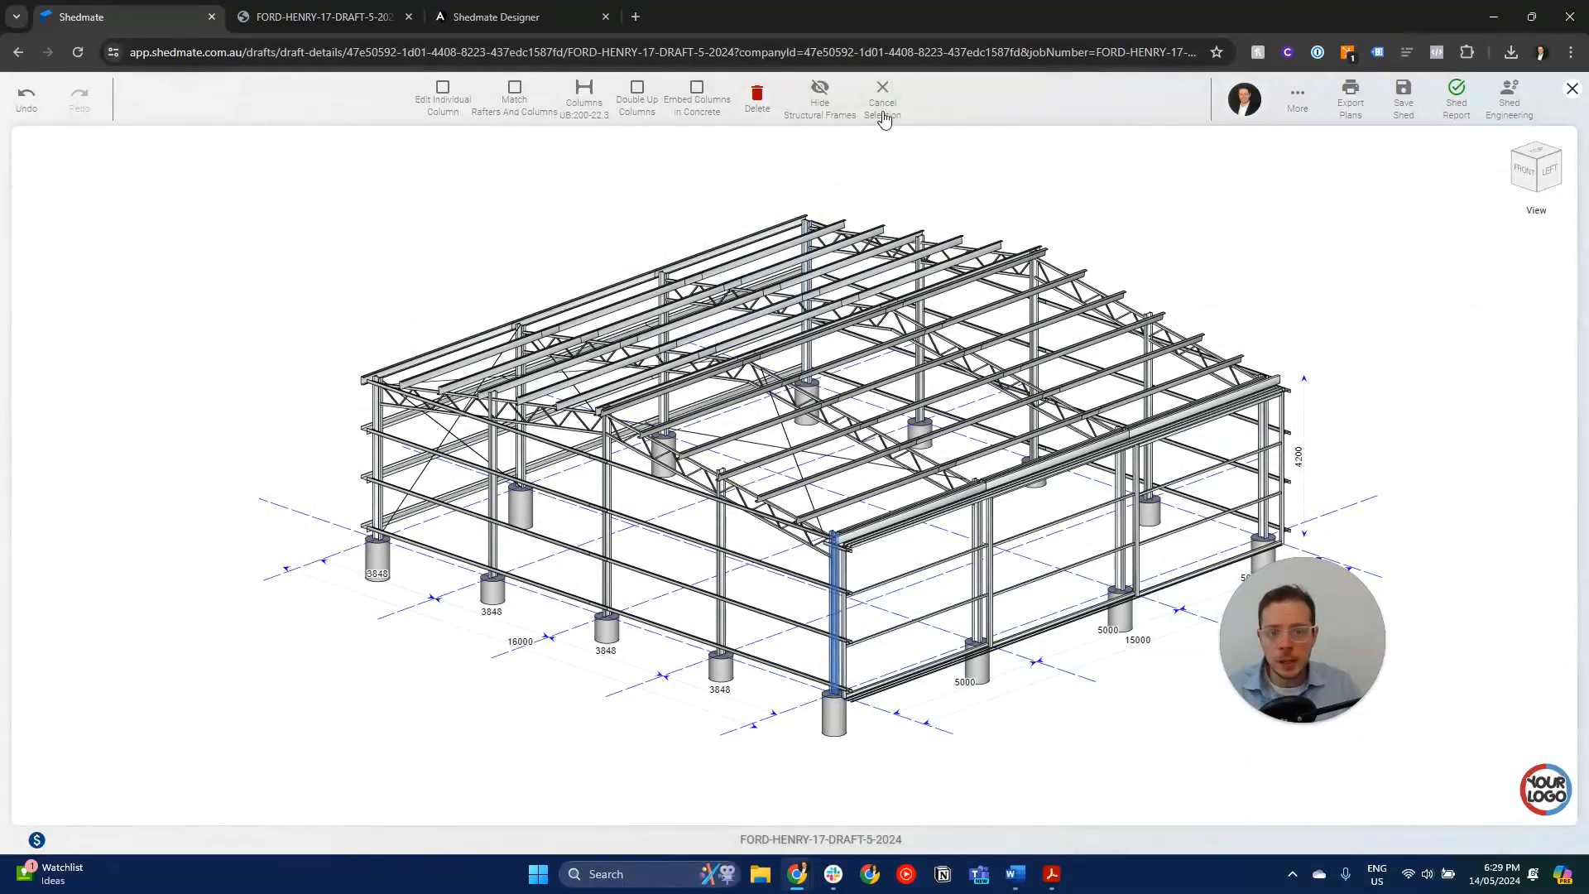
- Clear the column selection and display the complete shed with Show All
{"action": "left_click", "coordinate": [875, 91]}
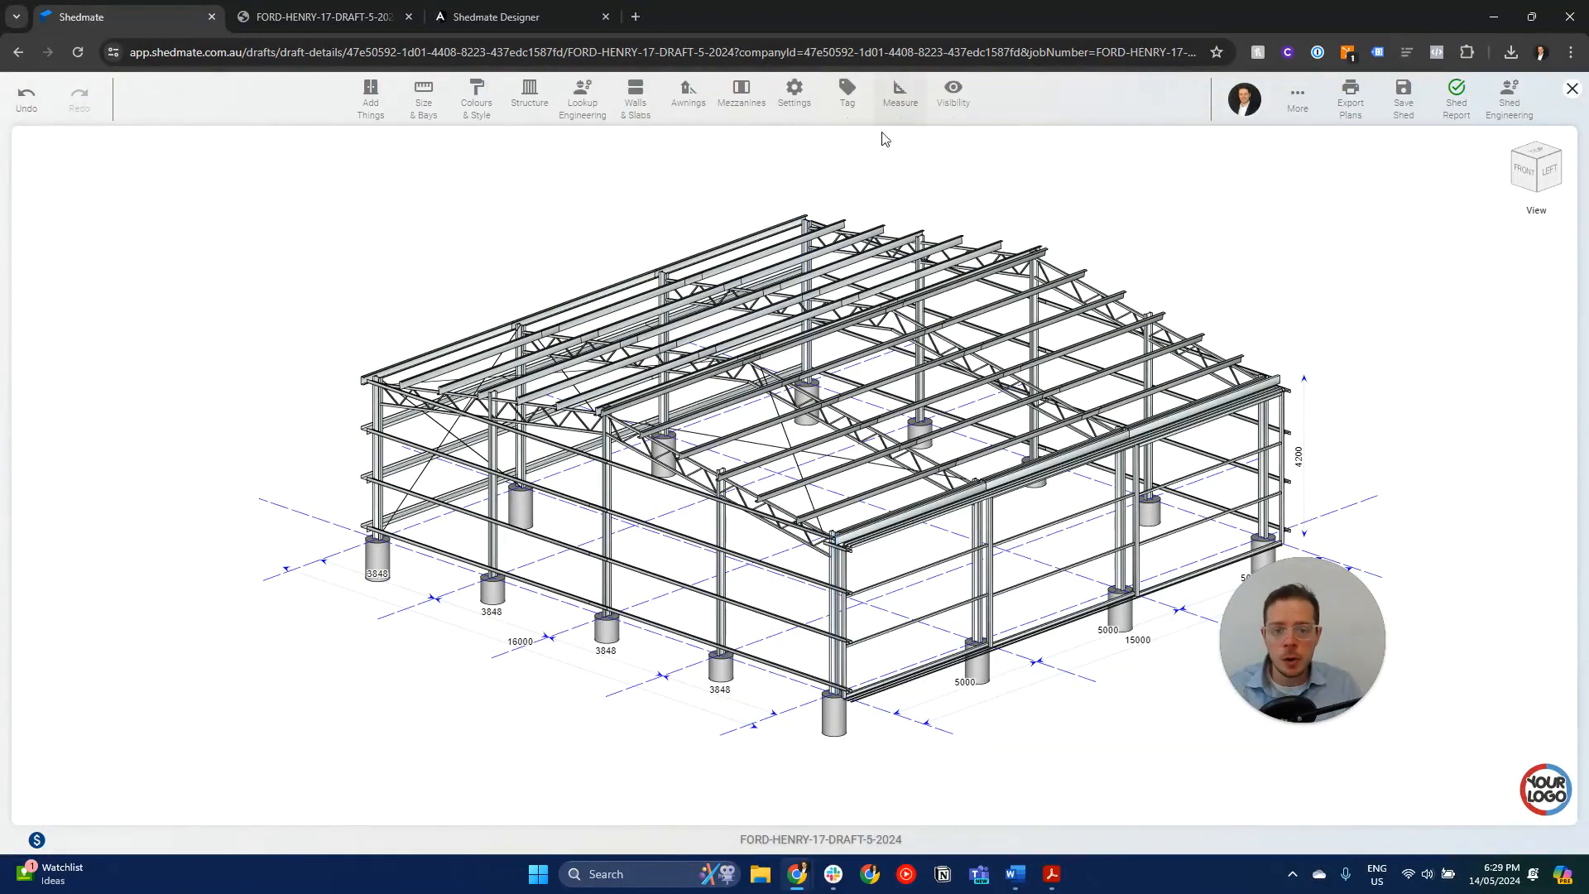
{"action": "left_click", "coordinate": [948, 93]}
{"action": "left_click", "coordinate": [964, 152]}
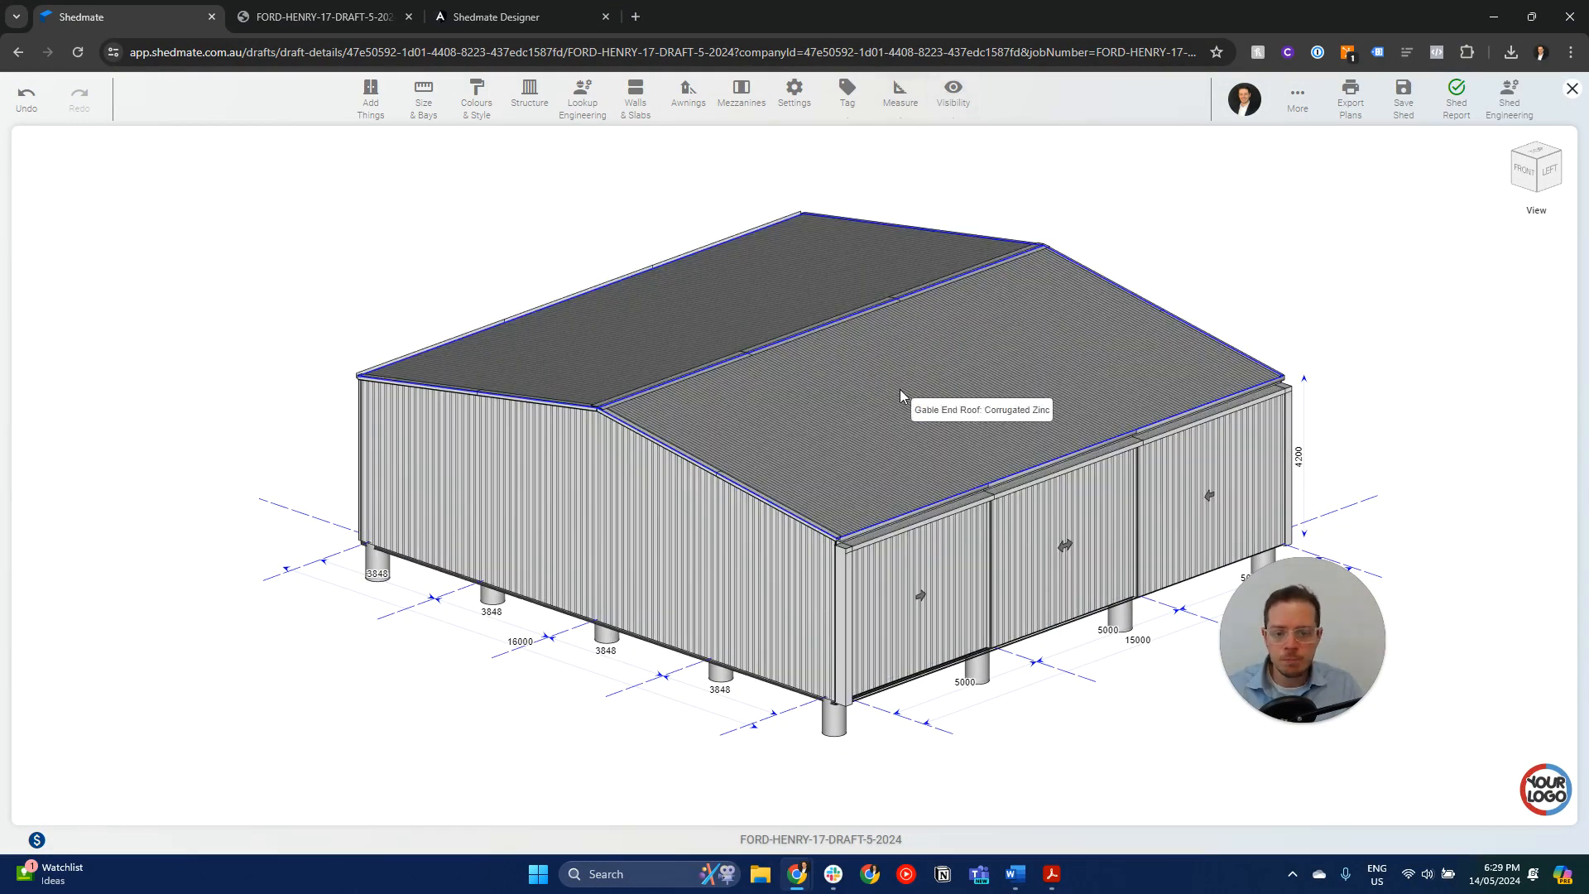
- Set the gable end roof's angle to 5 and check the job for errors with the Shed Report
{"action": "left_click", "coordinate": [901, 389]}
{"action": "left_click", "coordinate": [580, 91]}
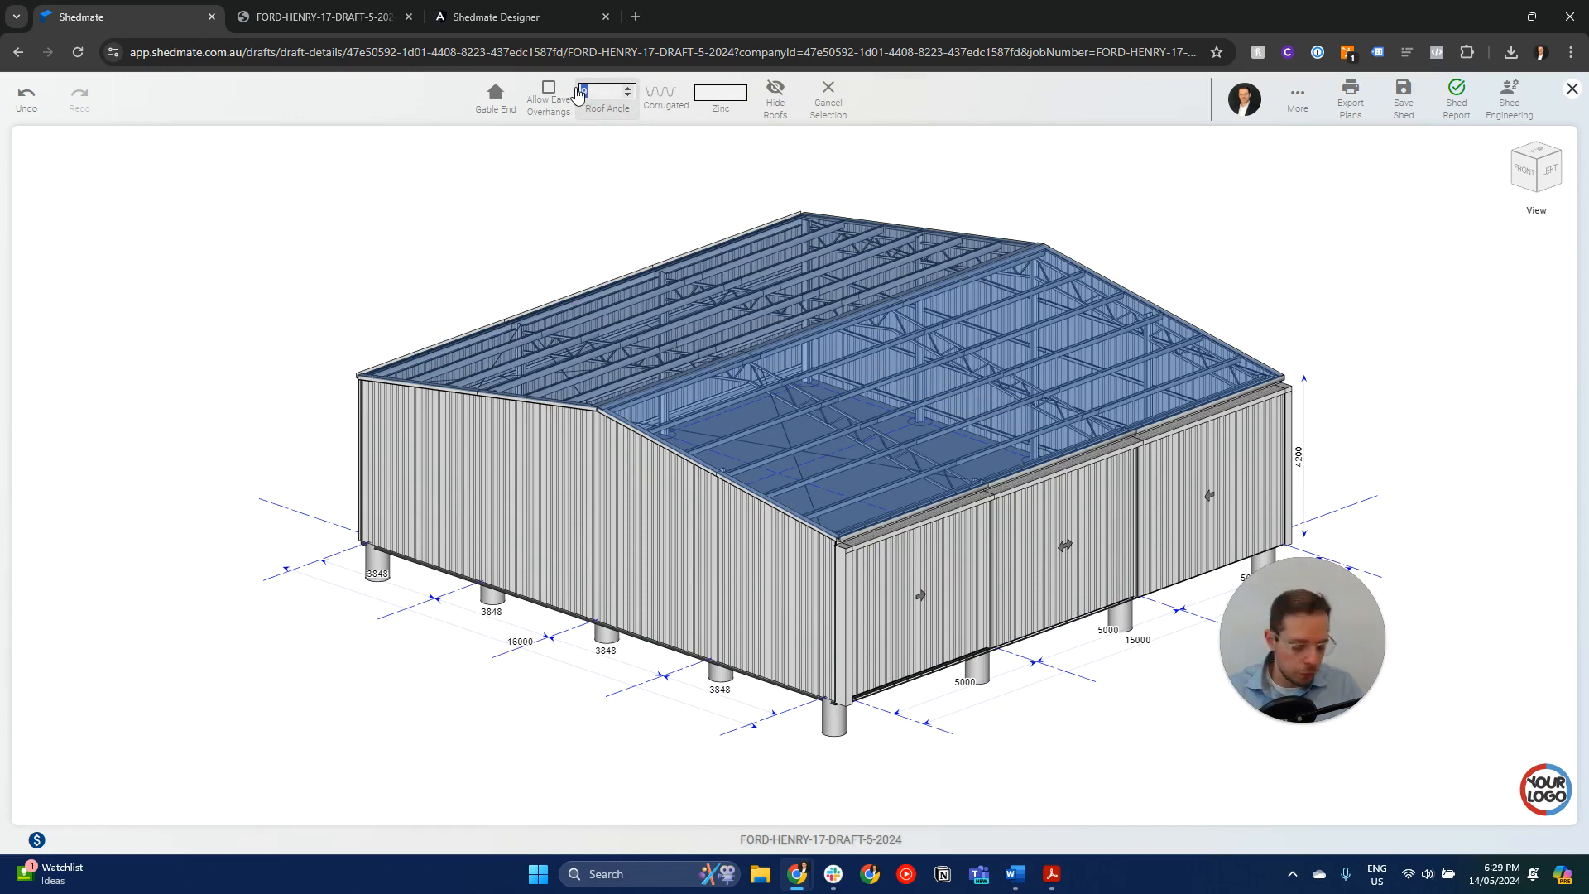
{"action": "key", "text": "Return"}
{"action": "left_click", "coordinate": [1443, 93]}
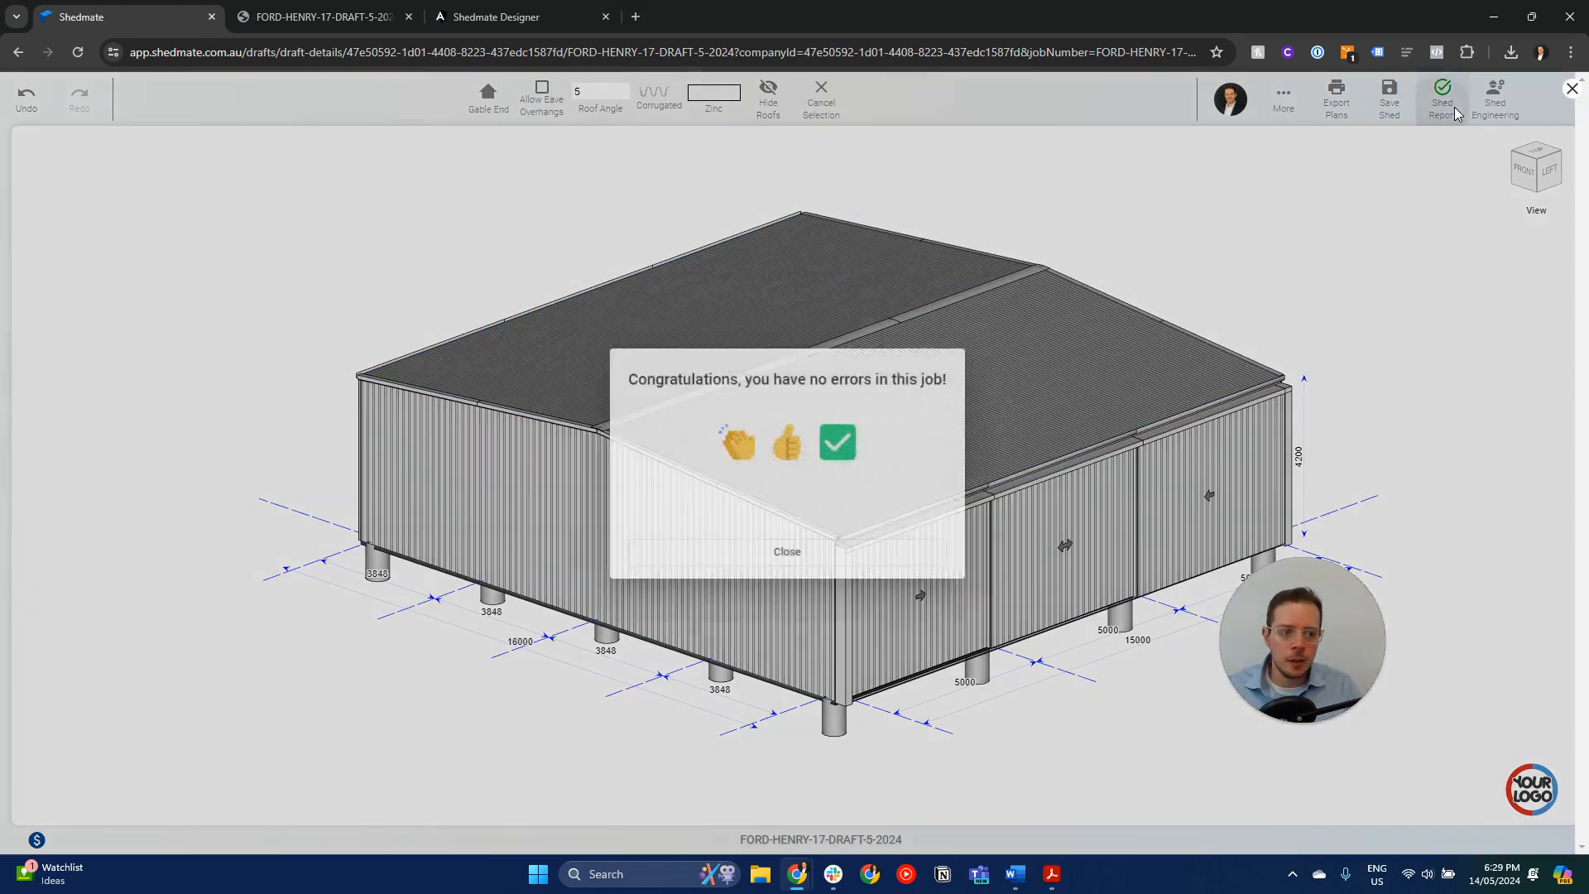
{"action": "left_click", "coordinate": [793, 561]}
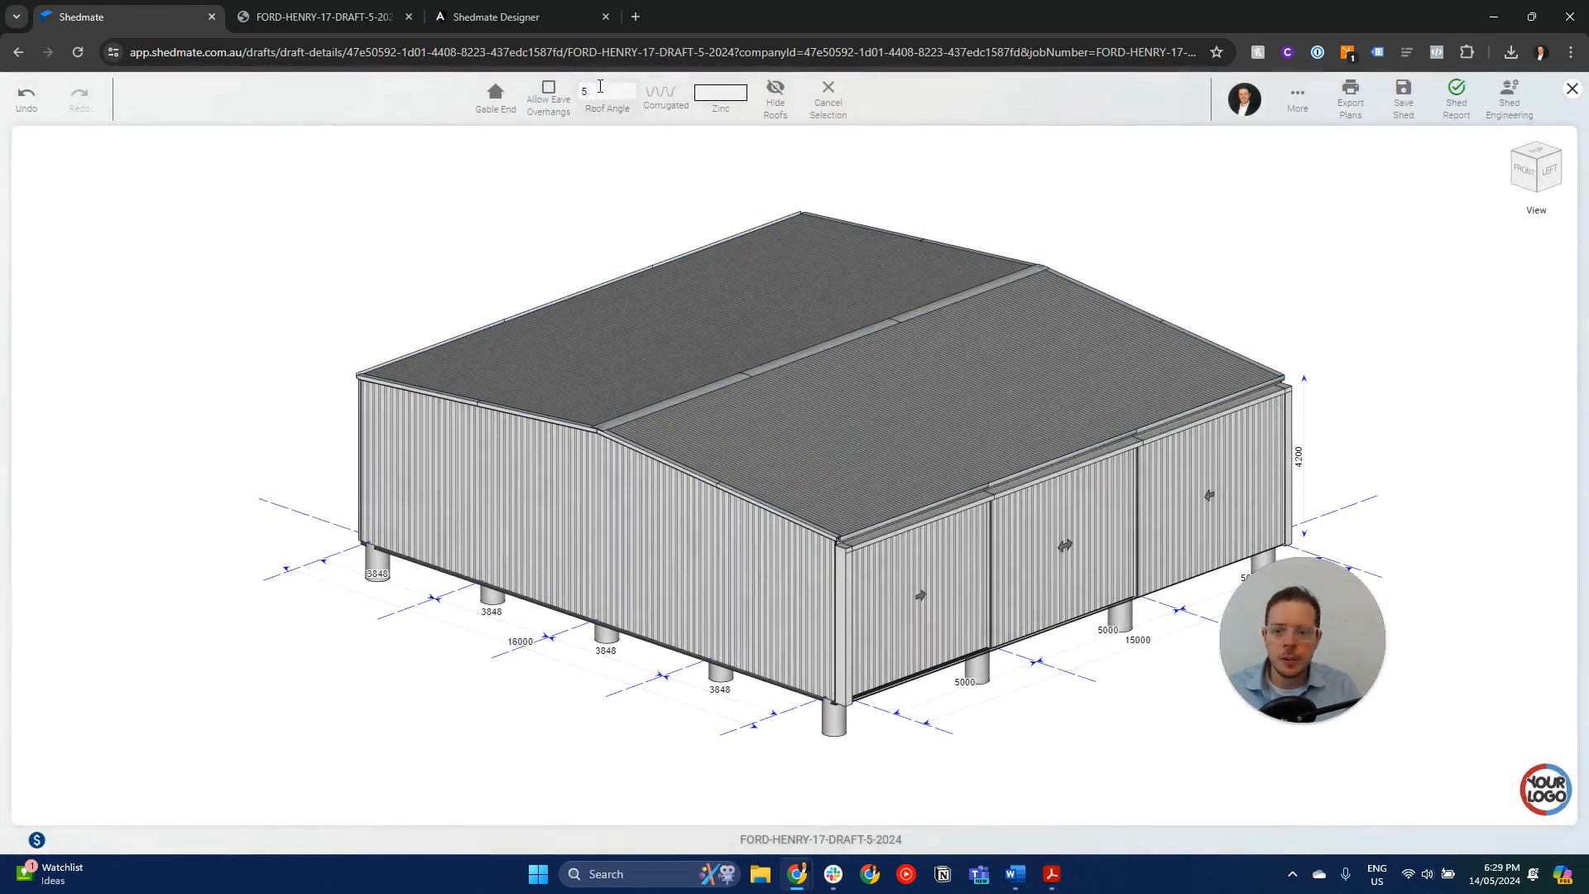
- Set the roof angle to 9 and select the roof again
{"action": "left_click_drag", "start_coordinate": [599, 96], "coordinate": [581, 96]}
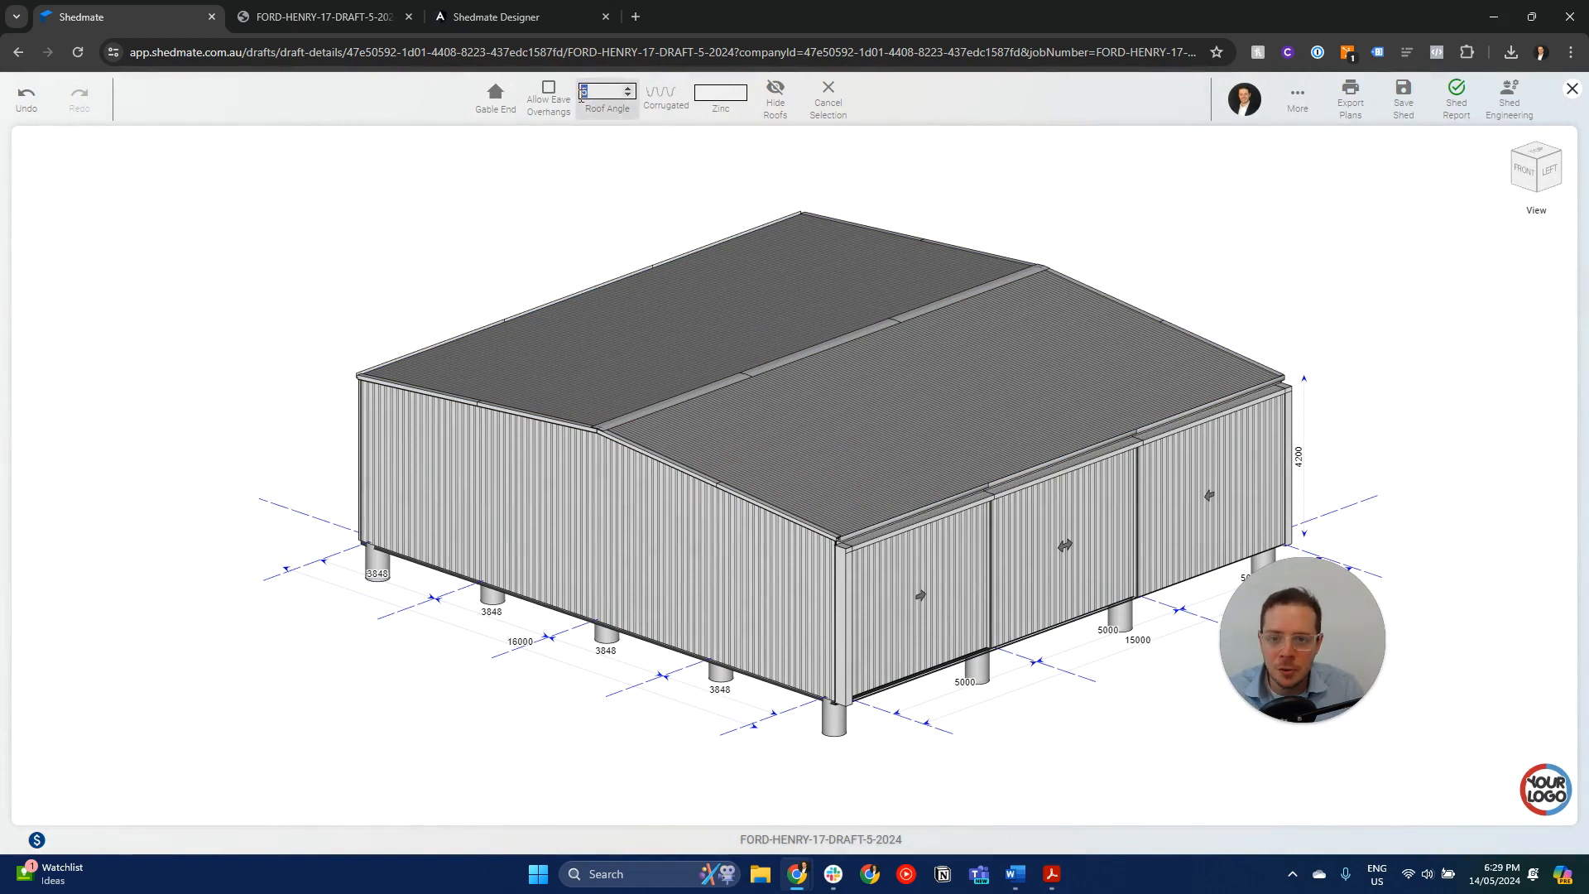
{"action": "key", "text": "Return"}
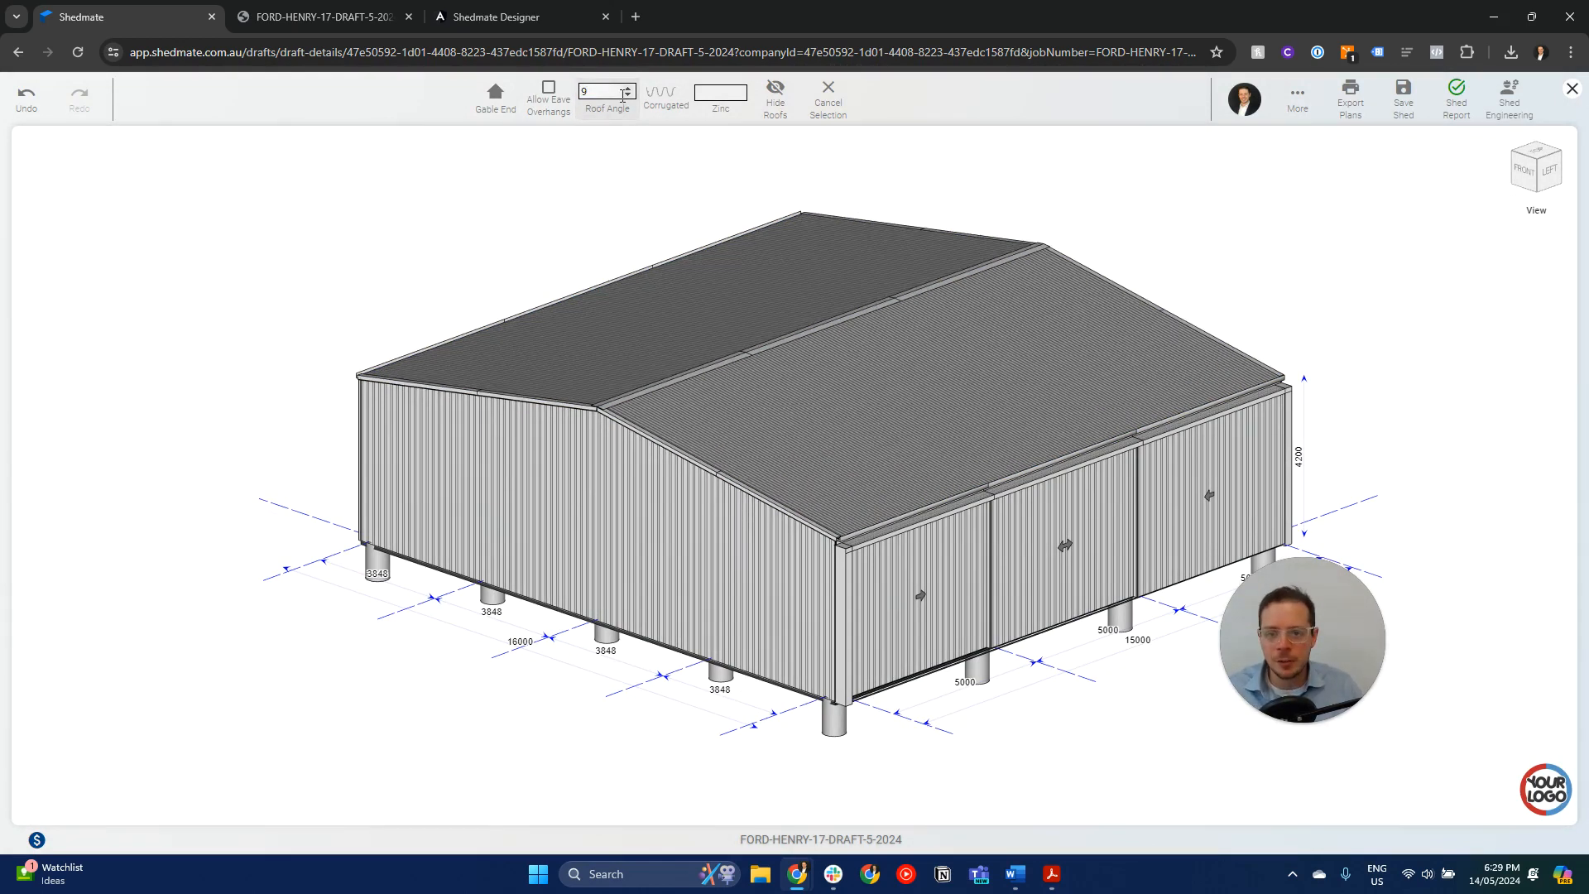
{"action": "left_click", "coordinate": [904, 429]}
- Generate the shed's quotation, view its price groups and save the quotation
{"action": "left_click", "coordinate": [37, 840]}
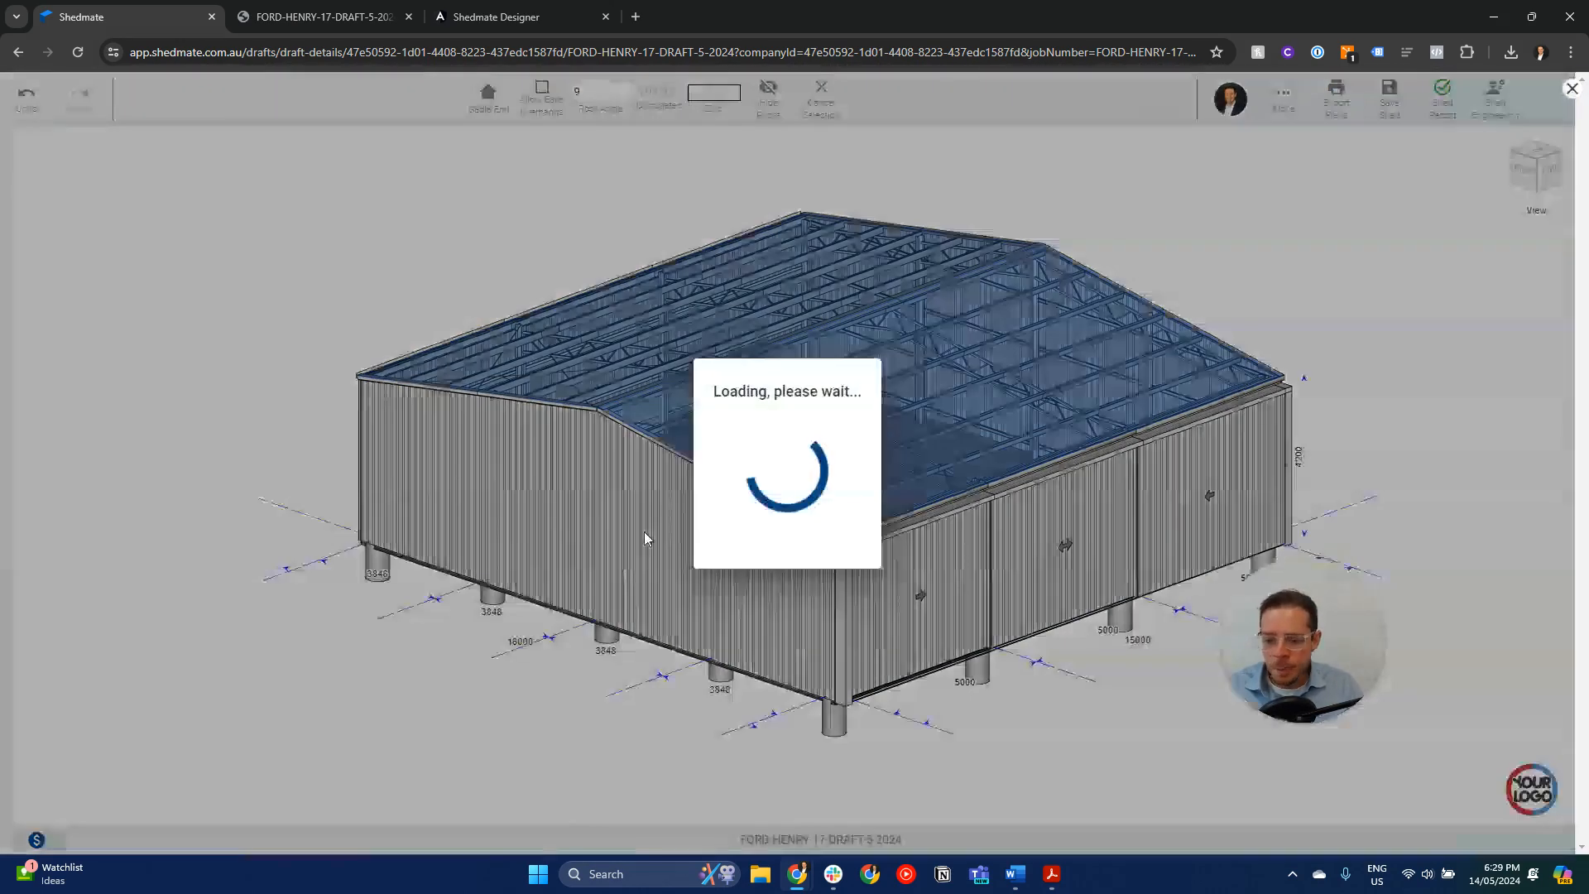
{"action": "left_click", "coordinate": [943, 481]}
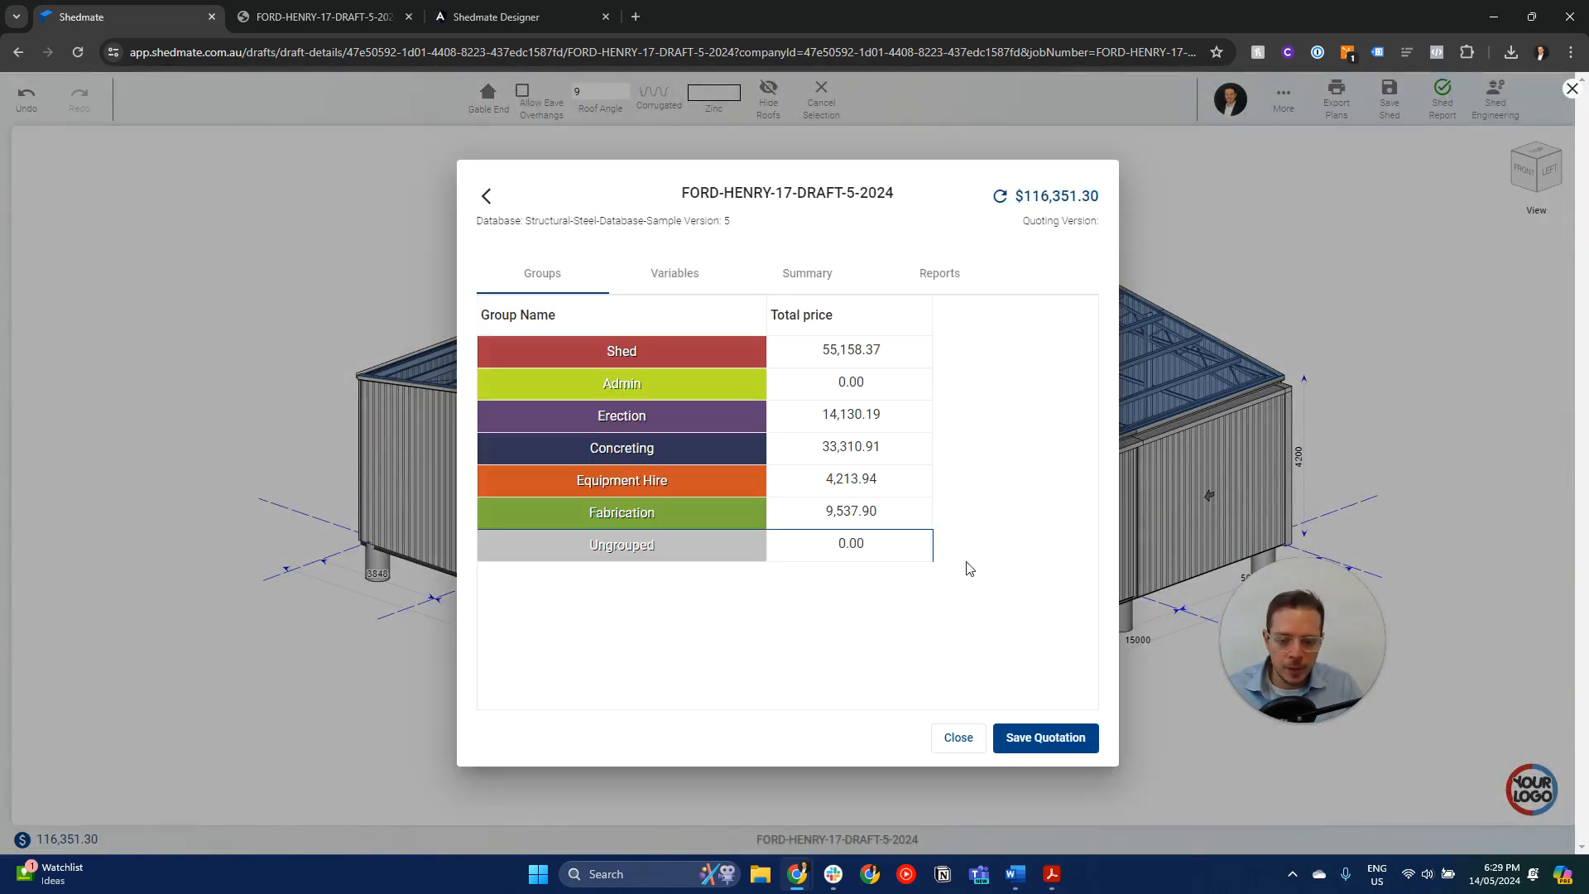
{"action": "left_click", "coordinate": [1046, 738]}
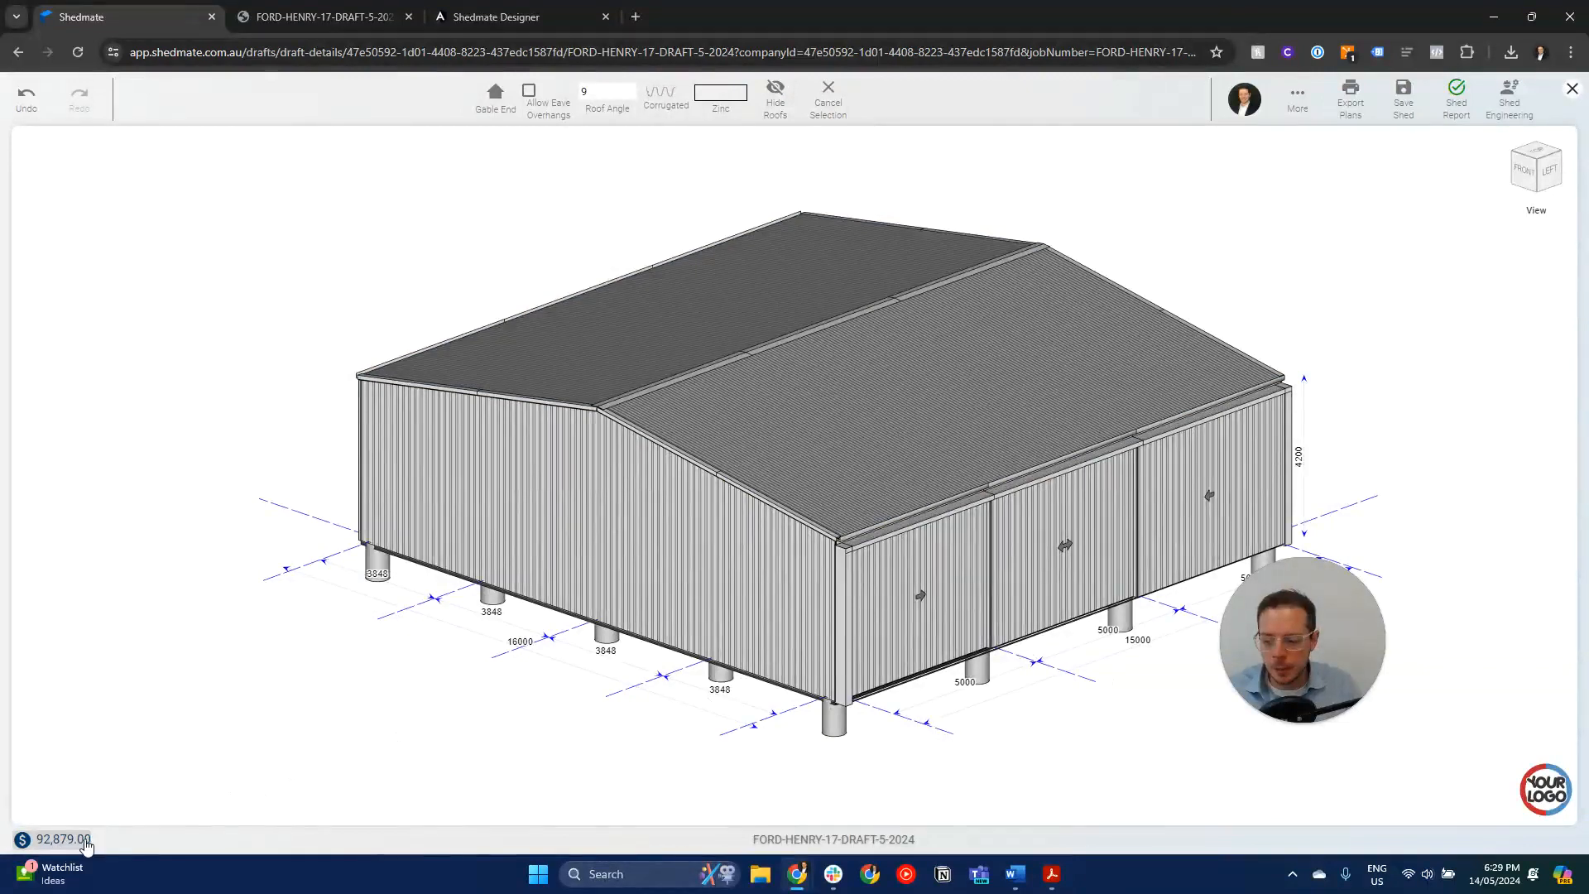
- Deselect and reselect the roof, reload the quotation from the total price and dismiss it
{"action": "scroll", "coordinate": [758, 399], "scroll_direction": "down", "scroll_amount": 4}
{"action": "left_click", "coordinate": [265, 745]}
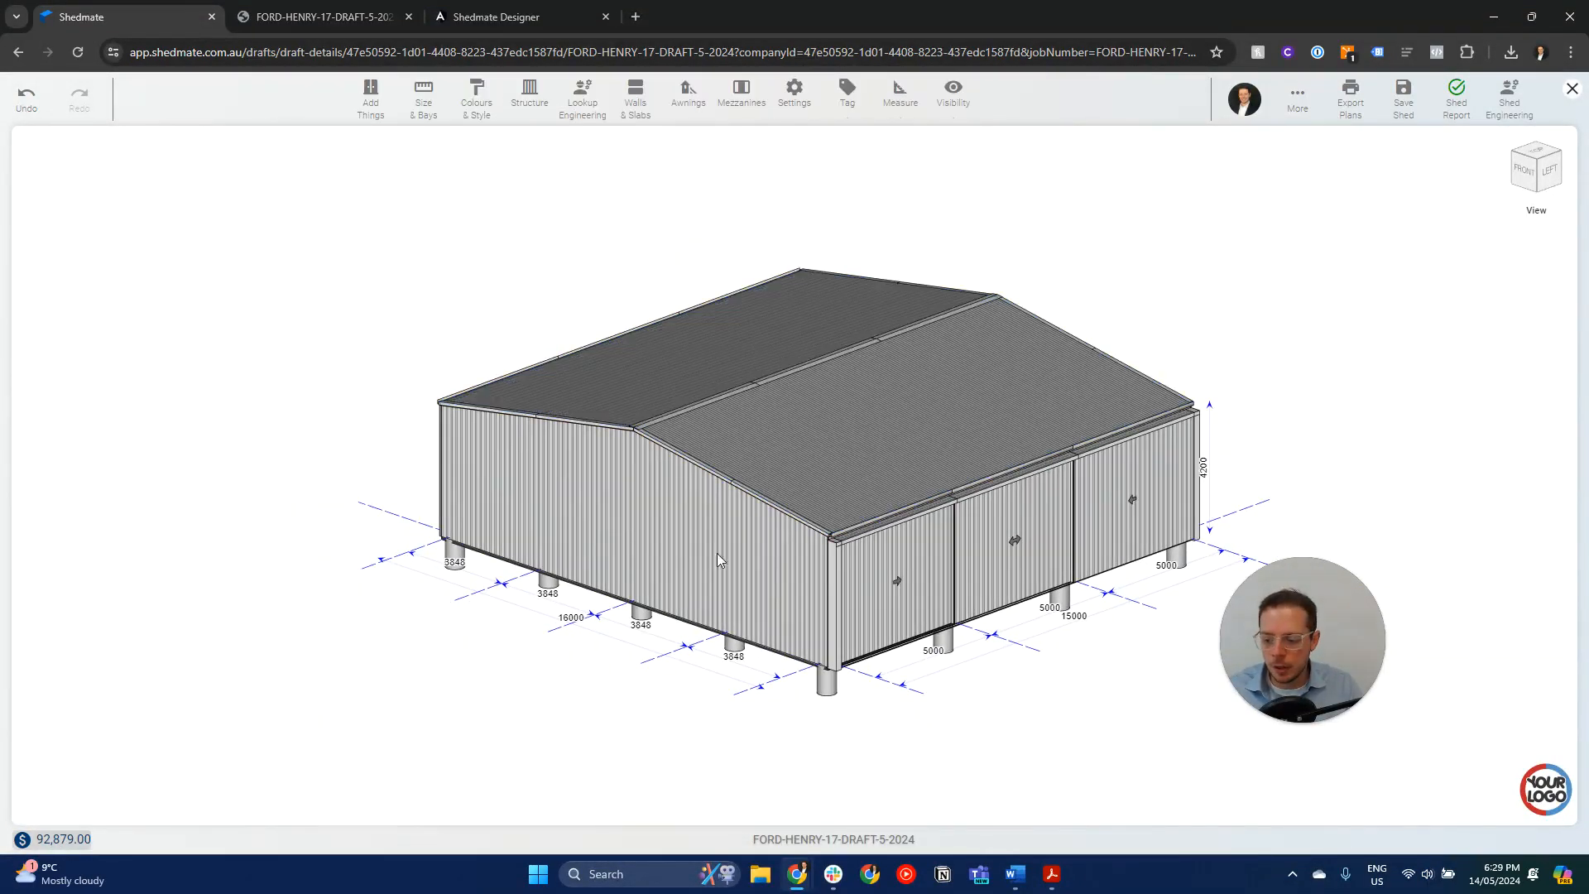
{"action": "left_click", "coordinate": [761, 451]}
{"action": "scroll", "coordinate": [710, 402], "scroll_direction": "up", "scroll_amount": 2}
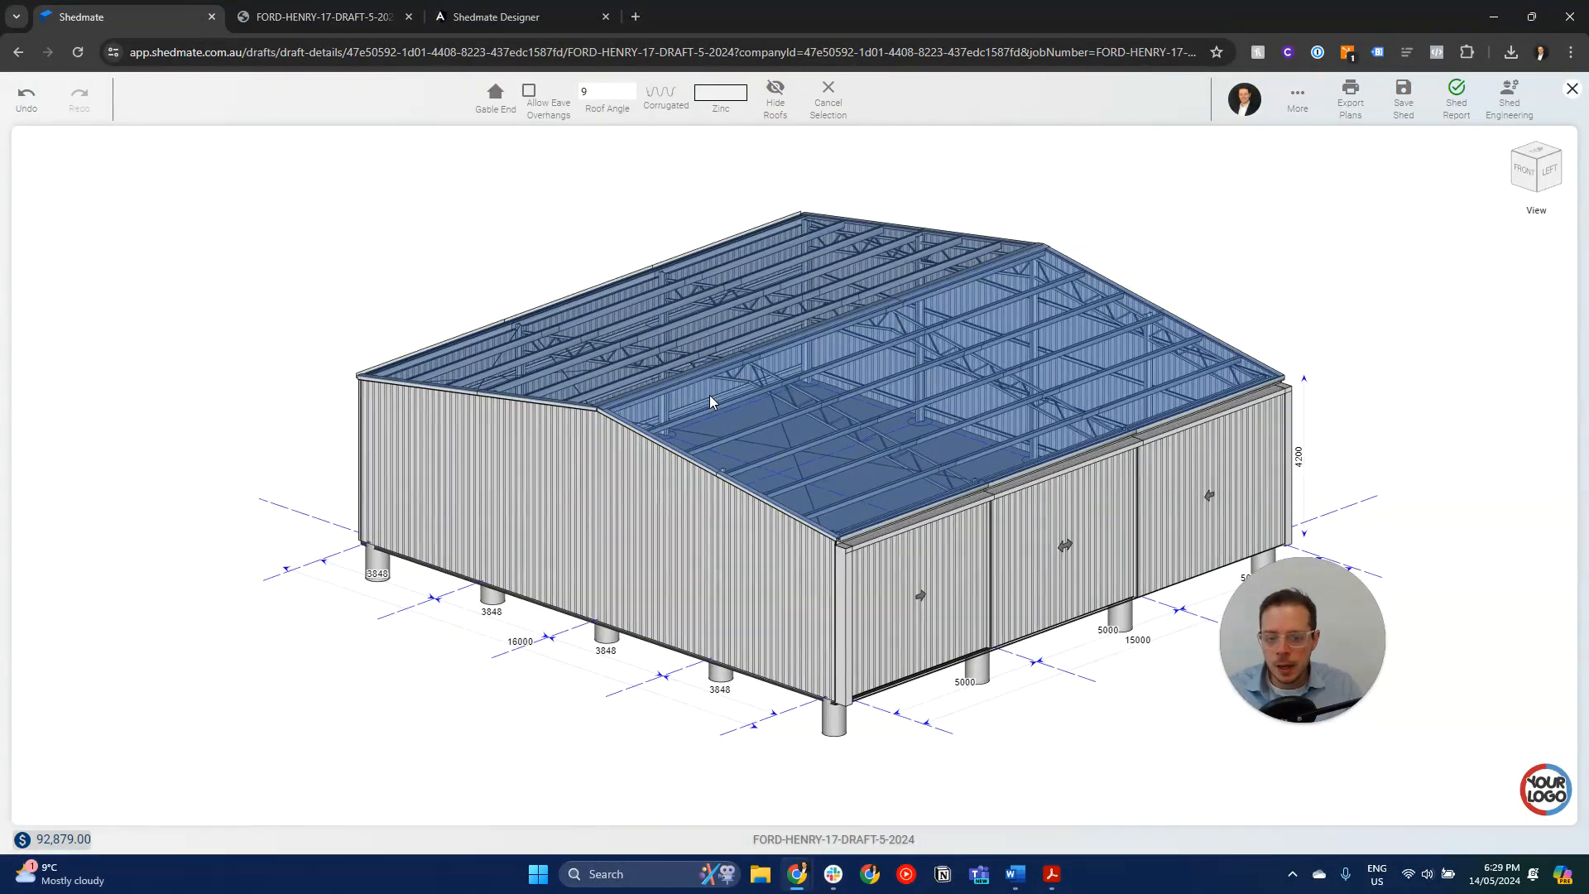
{"action": "left_click", "coordinate": [51, 853]}
{"action": "left_click", "coordinate": [1017, 206]}
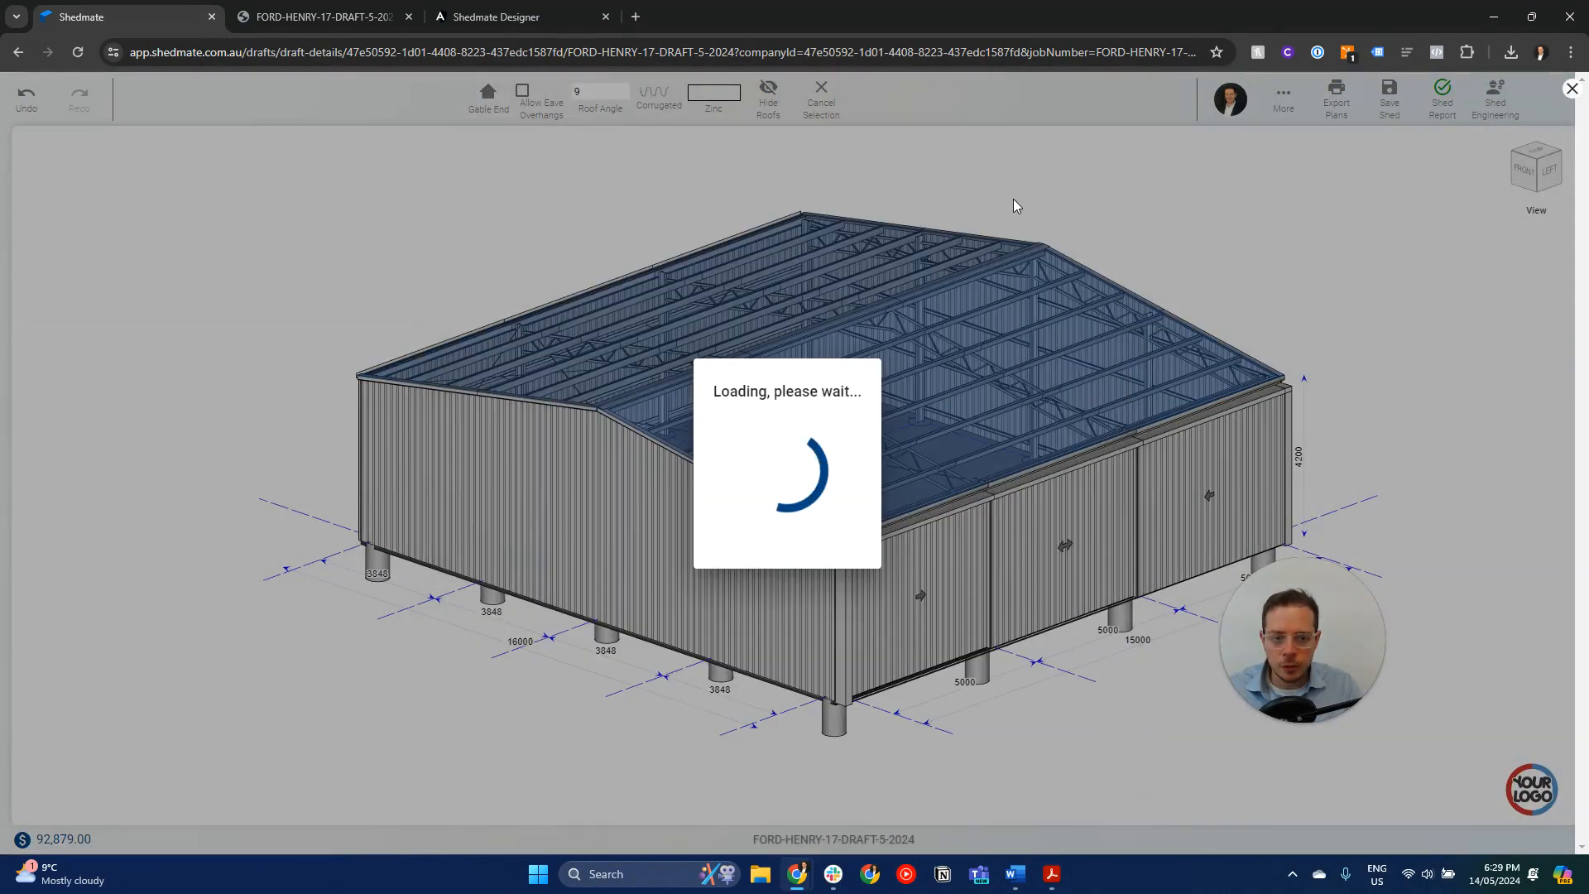
{"action": "left_click", "coordinate": [1230, 233]}
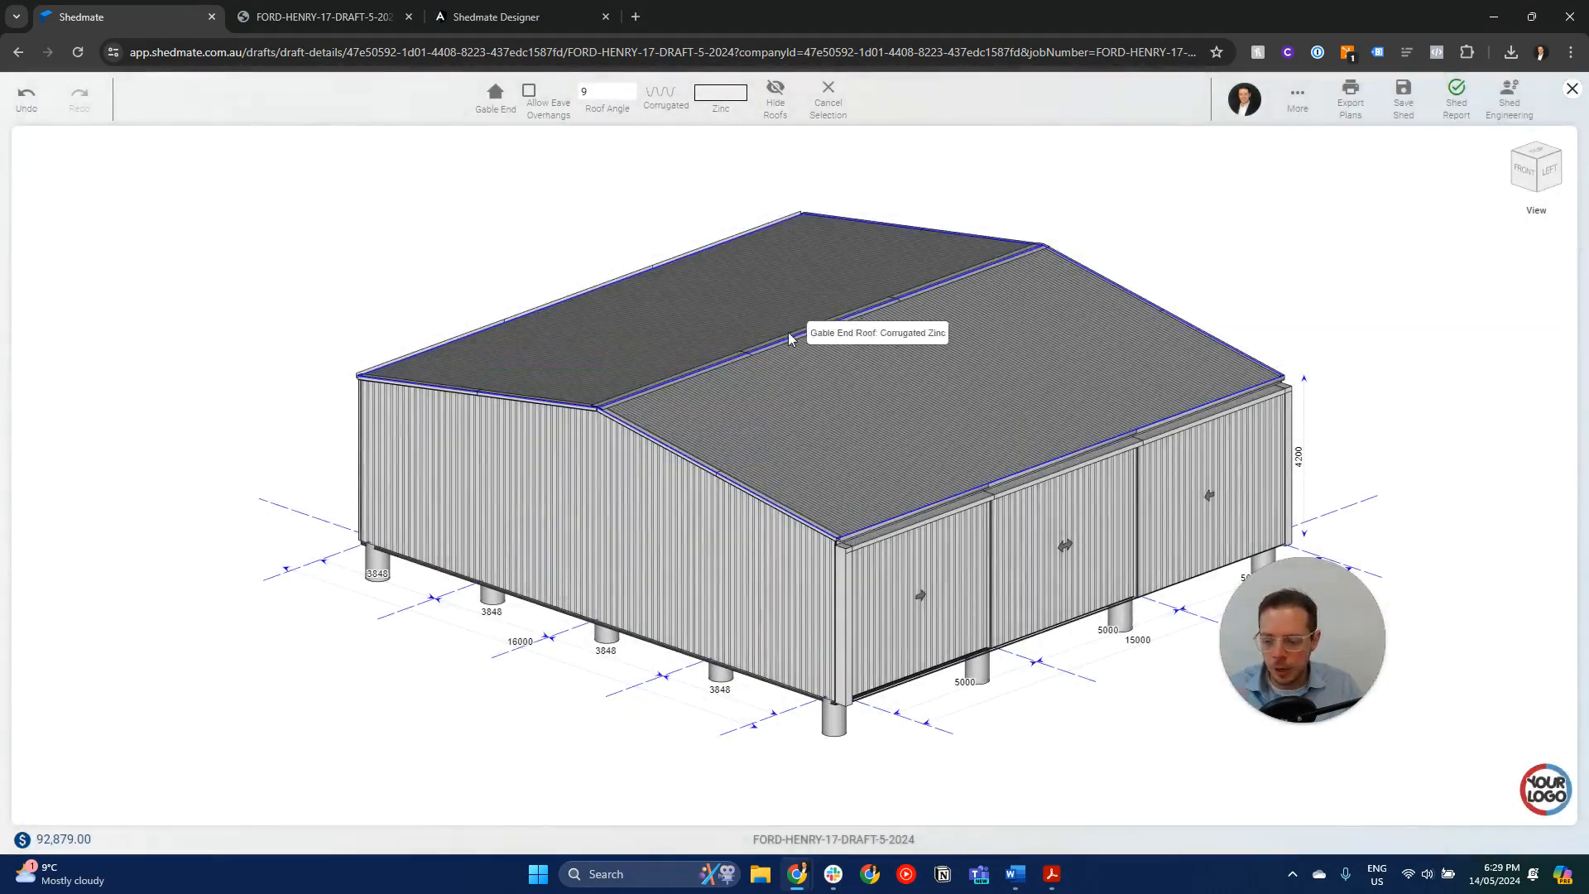
- Raise the gable roof's angle one degree at a time to 16, comparing the live price
{"action": "left_click", "coordinate": [799, 418]}
{"action": "left_click", "coordinate": [629, 88]}
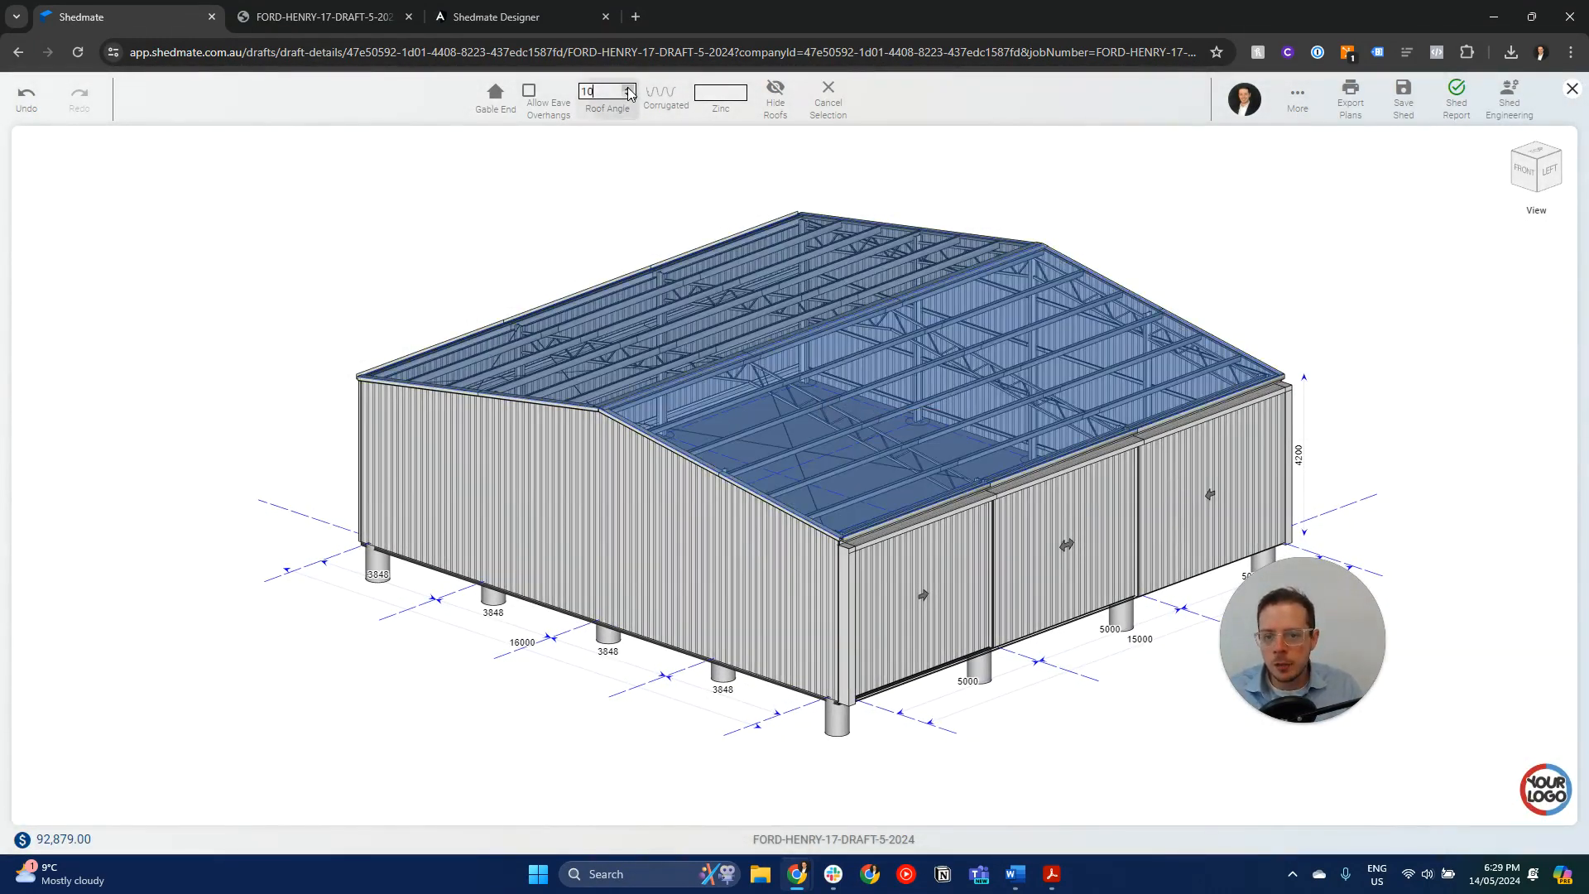
{"action": "left_click", "coordinate": [629, 88]}
{"action": "left_click", "coordinate": [629, 87]}
{"action": "left_click", "coordinate": [629, 88]}
{"action": "left_click", "coordinate": [629, 88]}
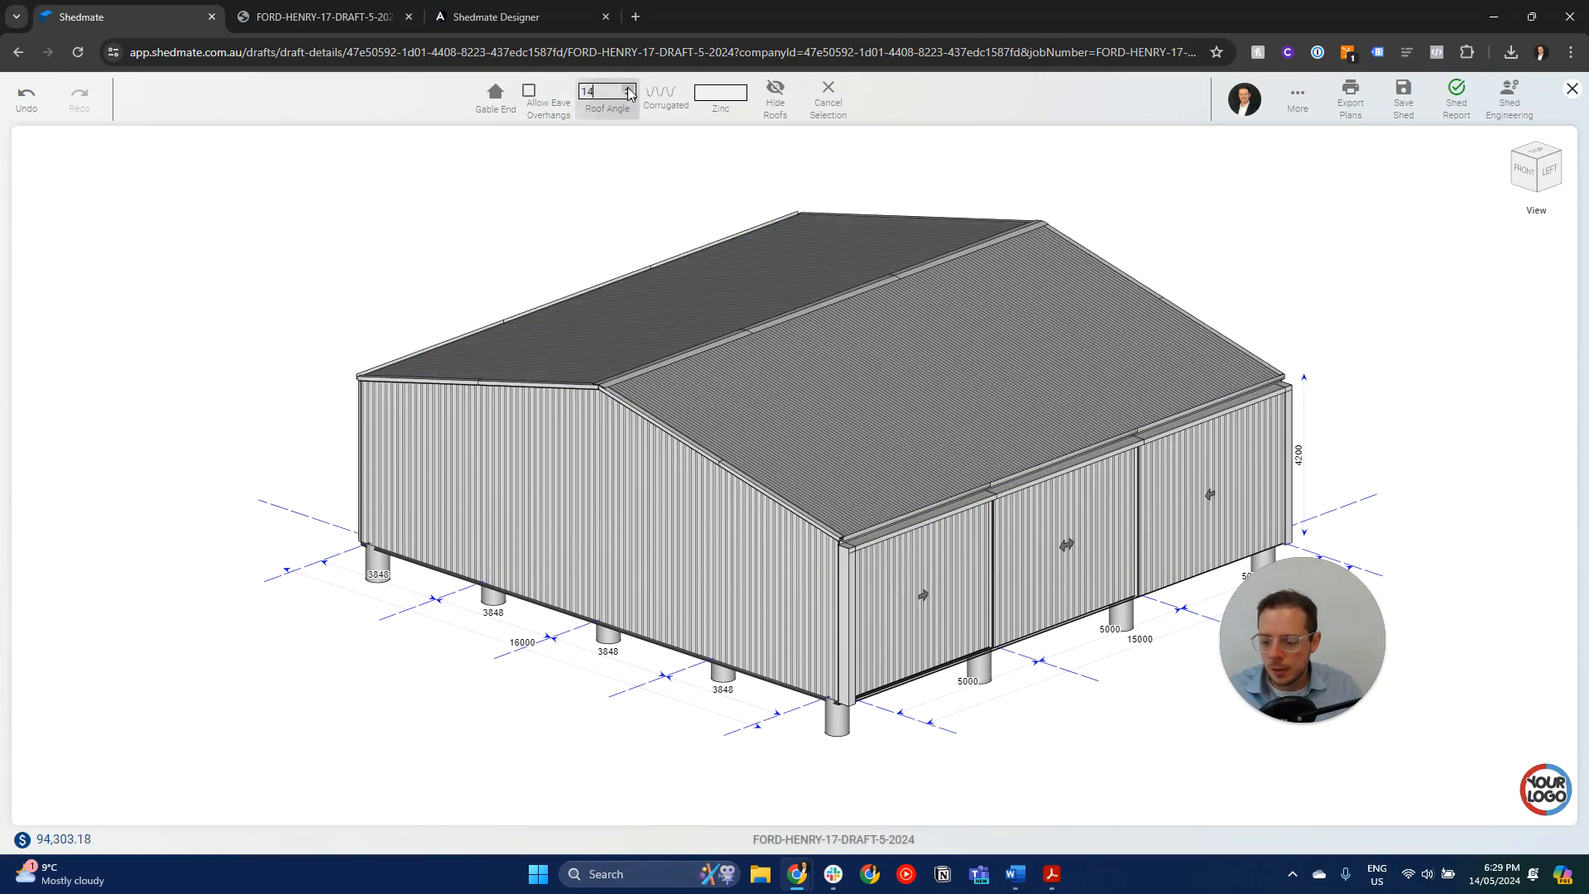
{"action": "left_click", "coordinate": [629, 88]}
{"action": "left_click", "coordinate": [629, 87]}
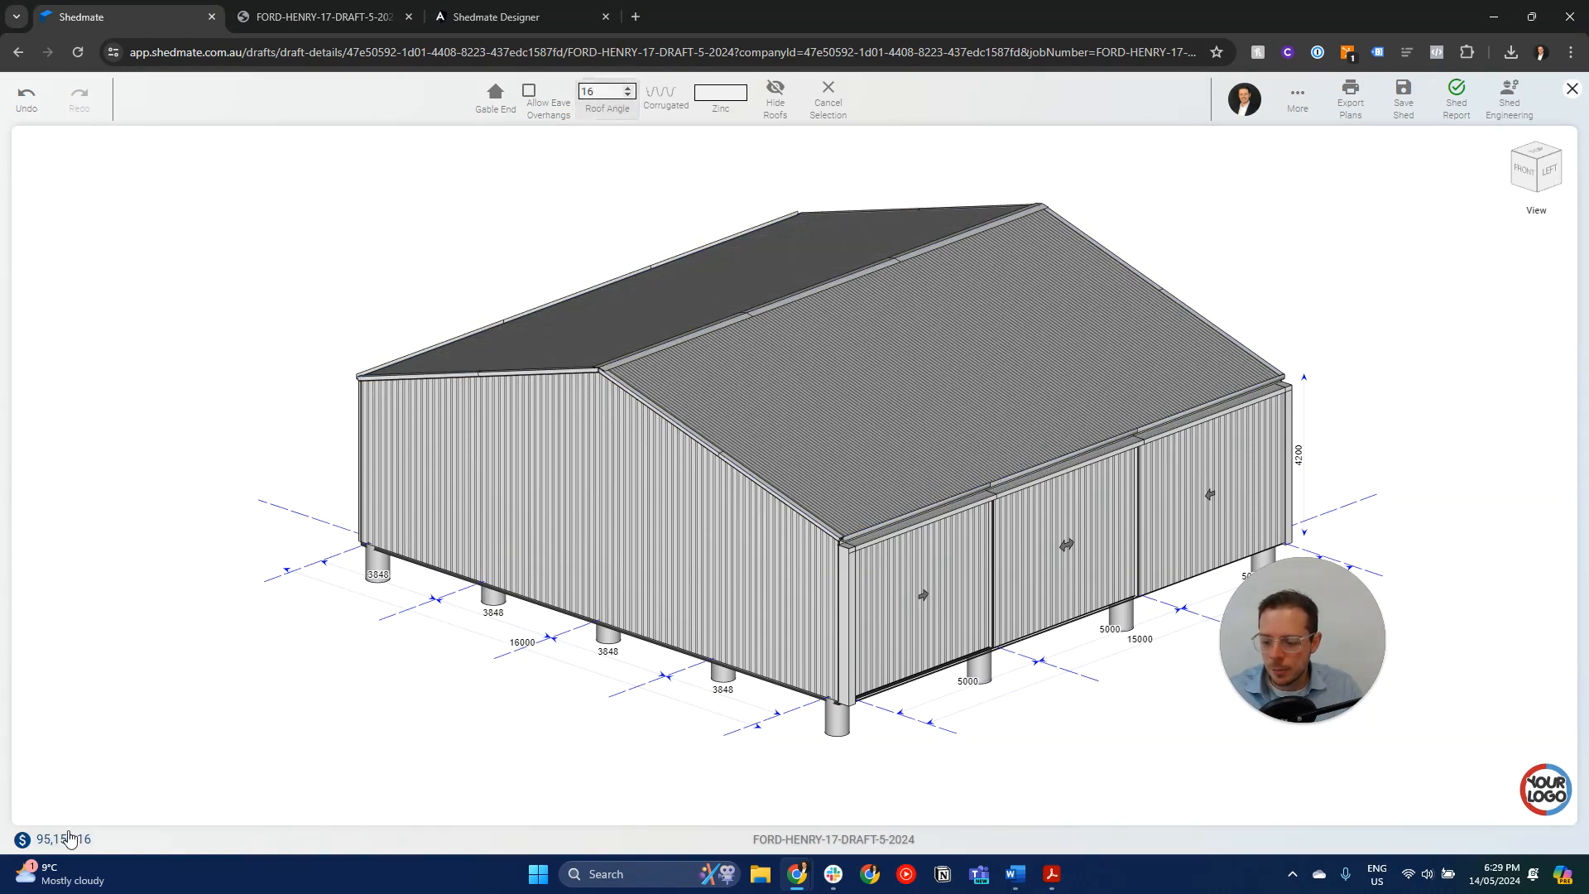
- Lower the roof angle in single steps to 10 and clear the roof selection
{"action": "left_click", "coordinate": [629, 95]}
{"action": "left_click", "coordinate": [629, 96]}
{"action": "left_click", "coordinate": [629, 95]}
{"action": "left_click", "coordinate": [629, 95]}
{"action": "left_click", "coordinate": [629, 95]}
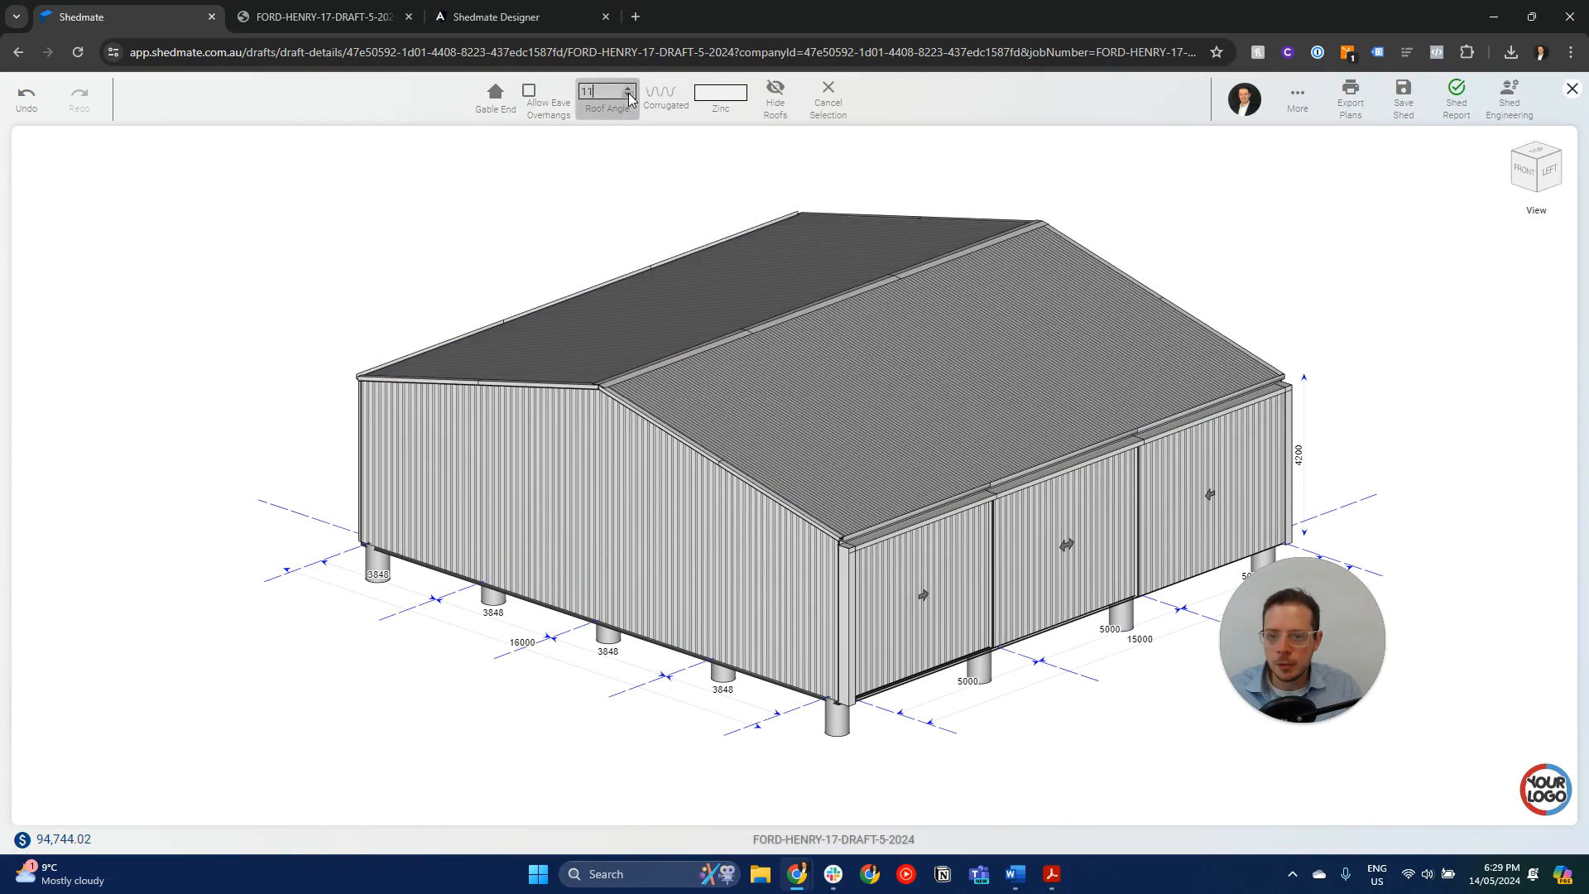
{"action": "left_click", "coordinate": [629, 95]}
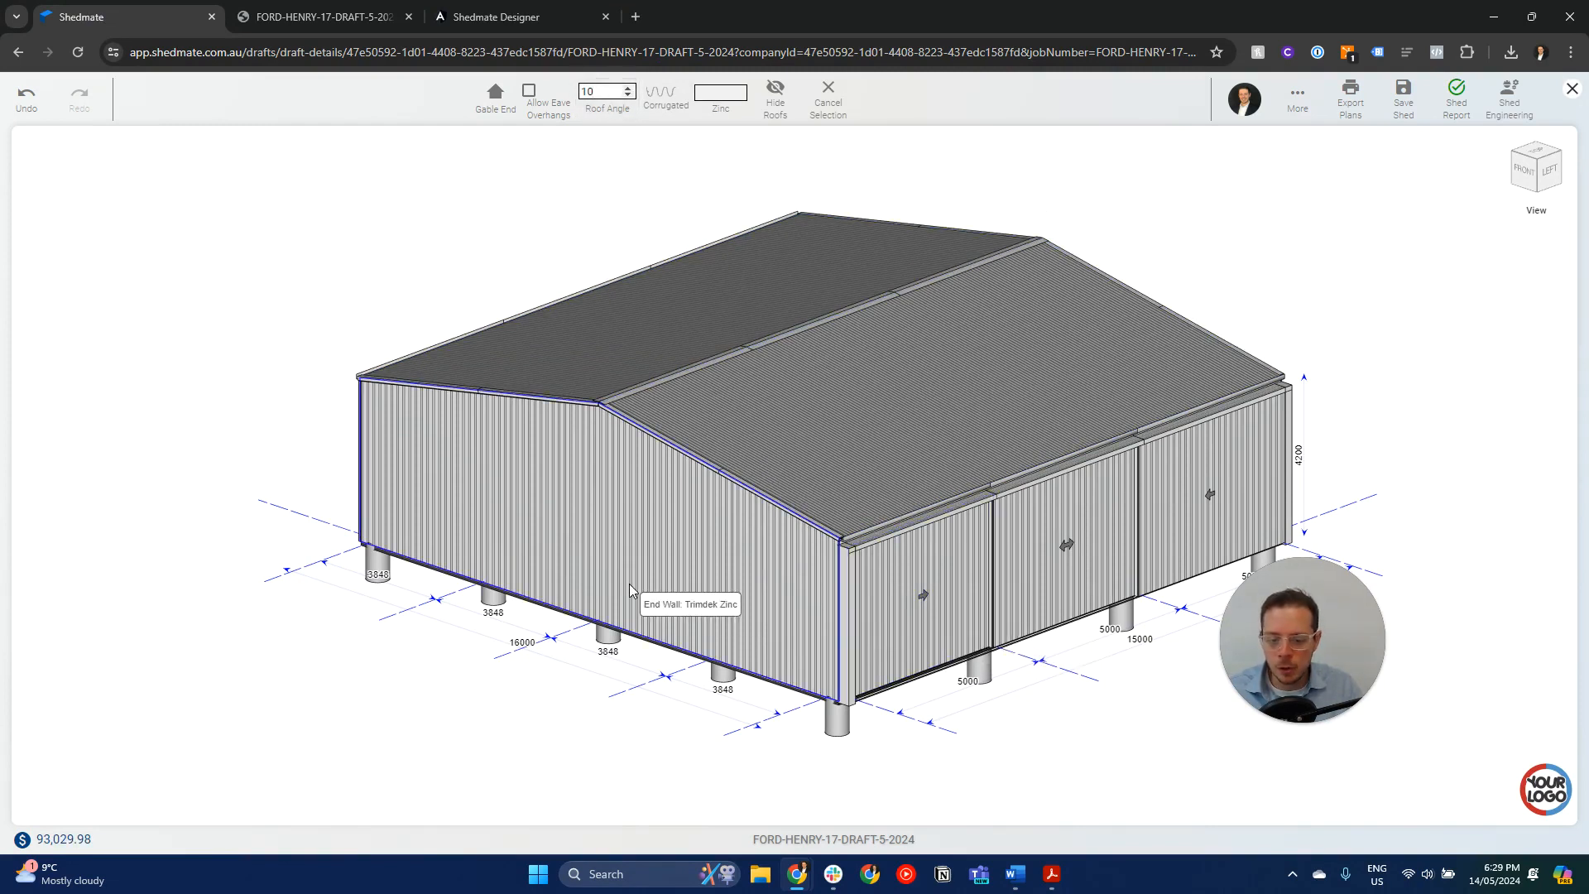
{"action": "left_click", "coordinate": [839, 105]}
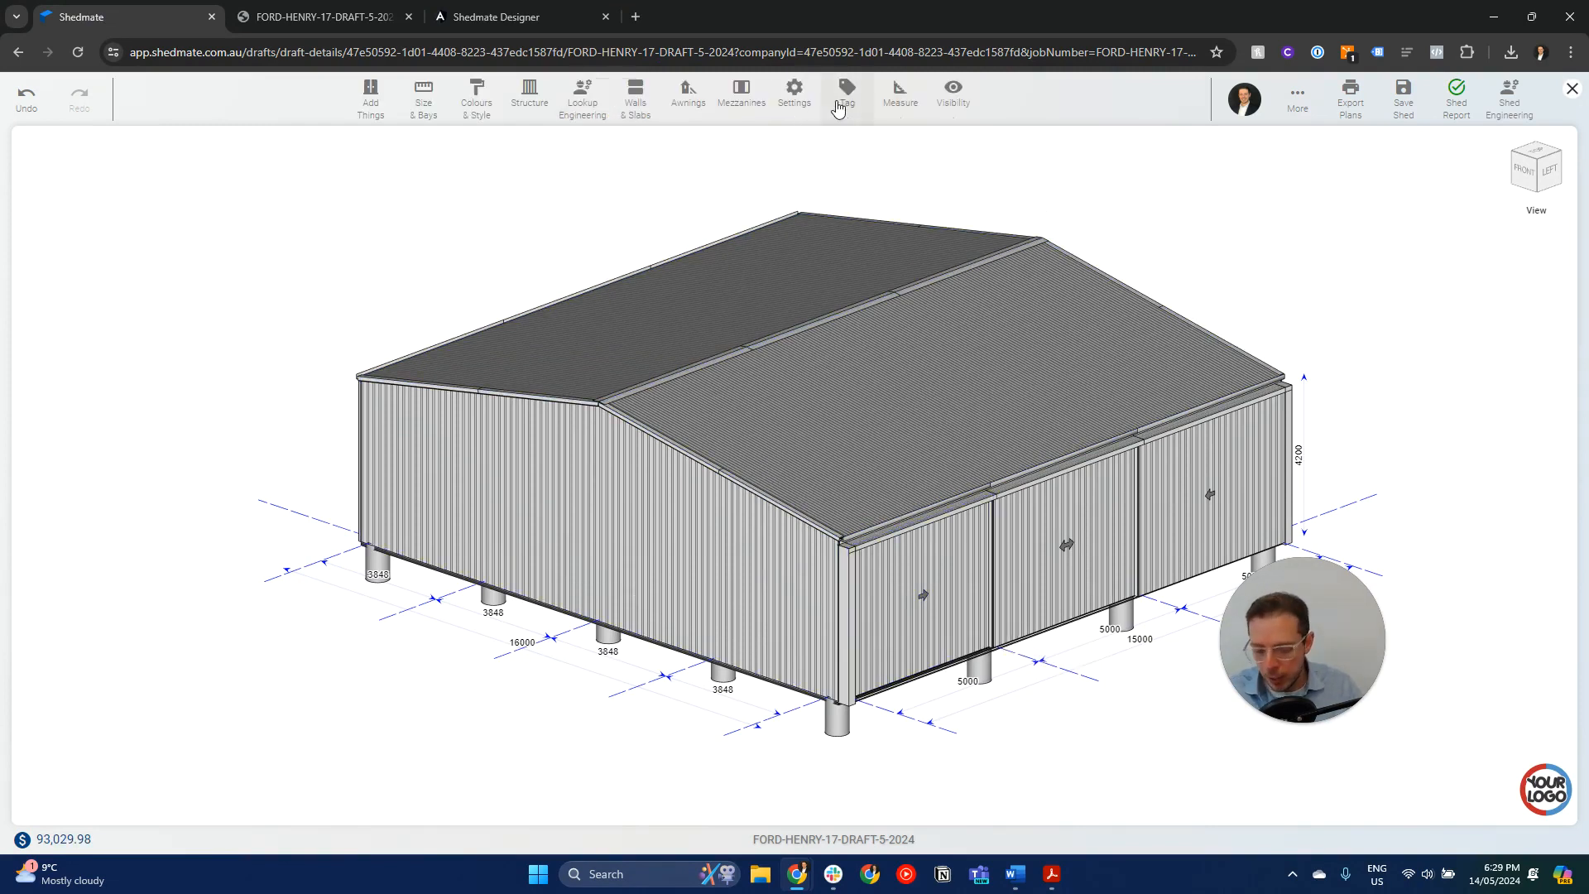
- Place an 820 x 2040 access door and three 3000 x 3000 roller doors along the gable end wall, one per bay
{"action": "key", "text": "d"}
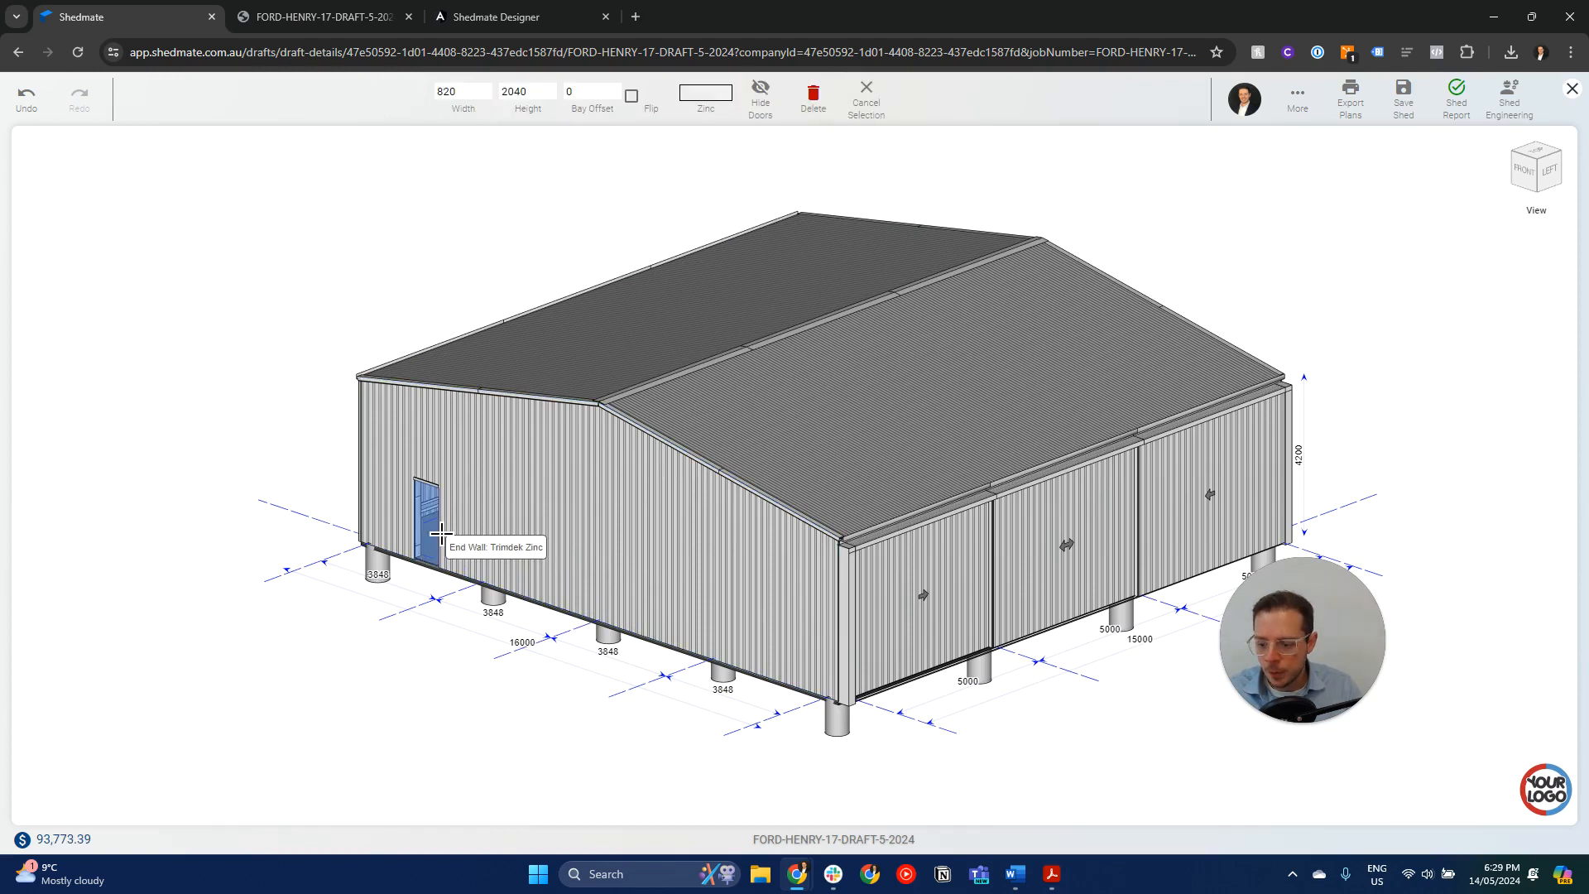
{"action": "left_click", "coordinate": [441, 533]}
{"action": "left_click", "coordinate": [568, 569]}
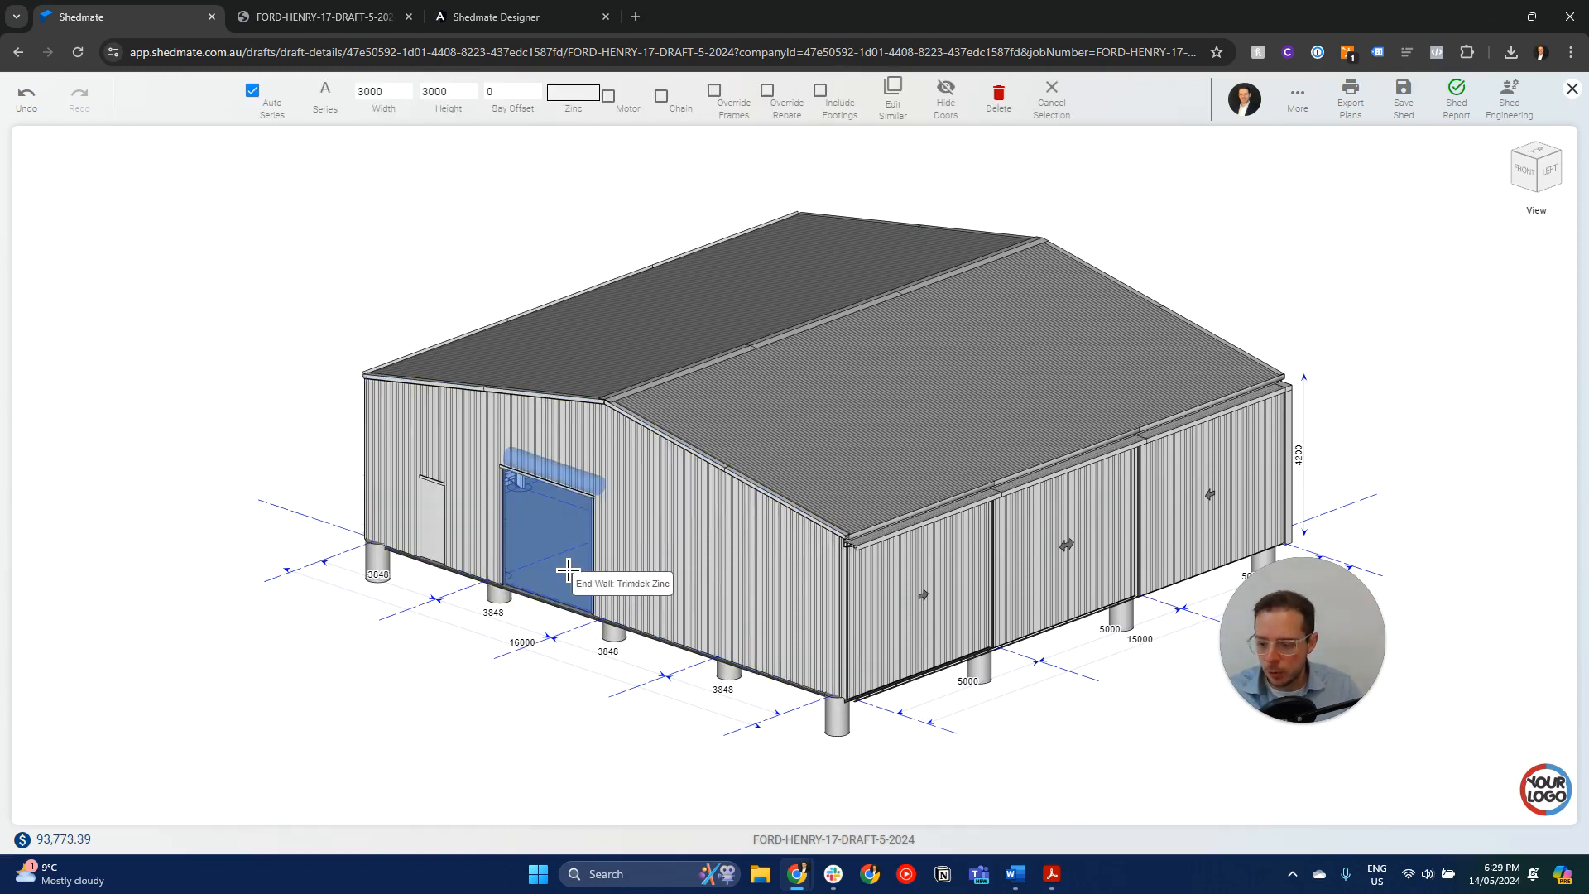
{"action": "left_click", "coordinate": [678, 592]}
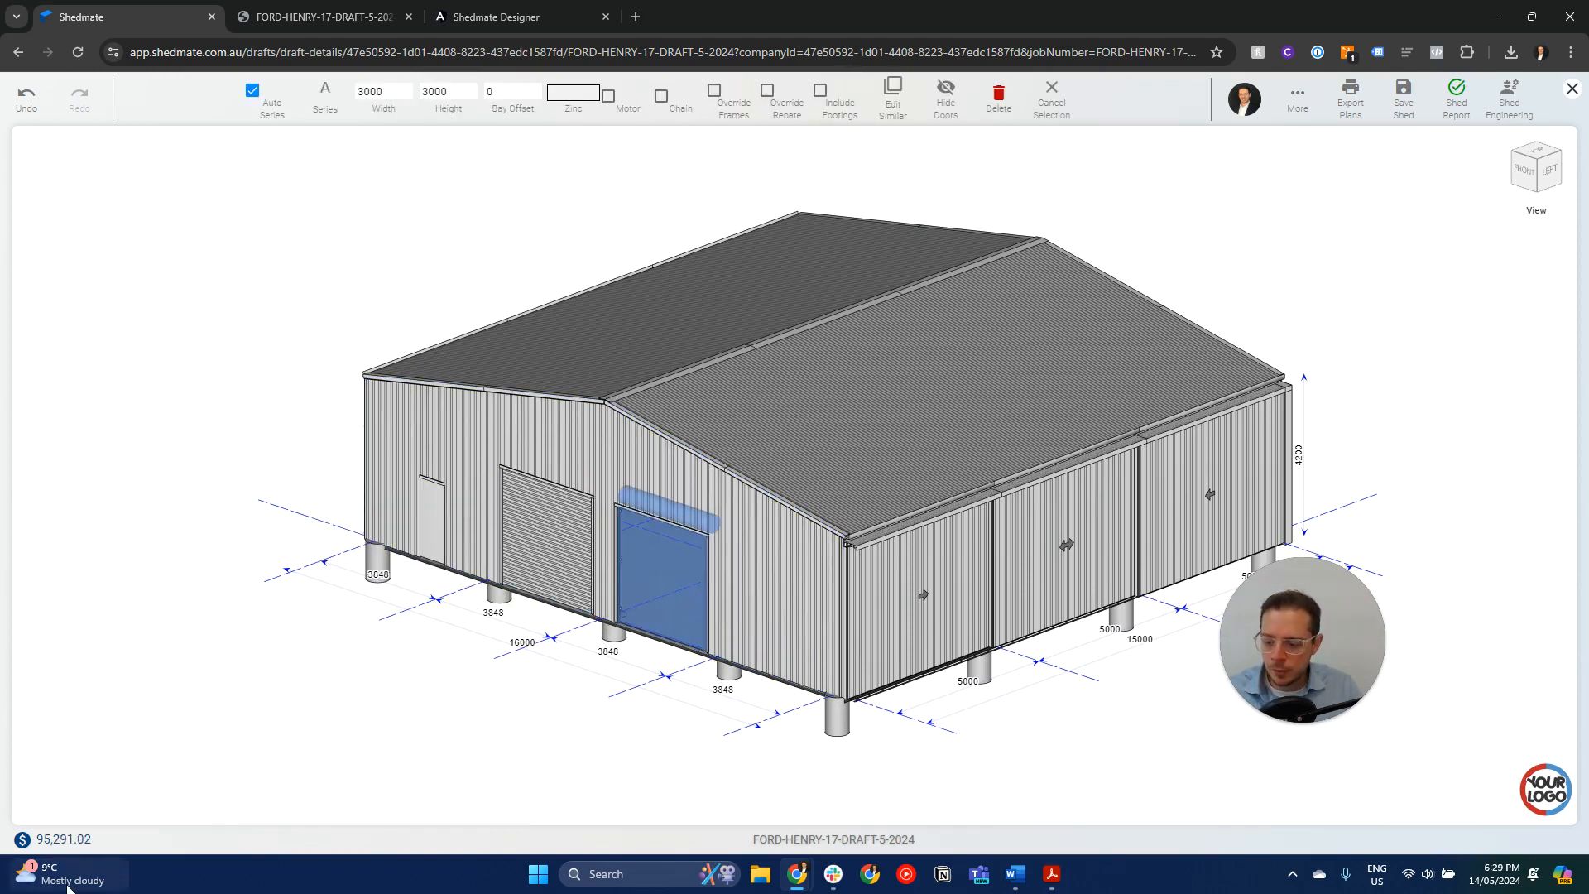
{"action": "left_click", "coordinate": [791, 629]}
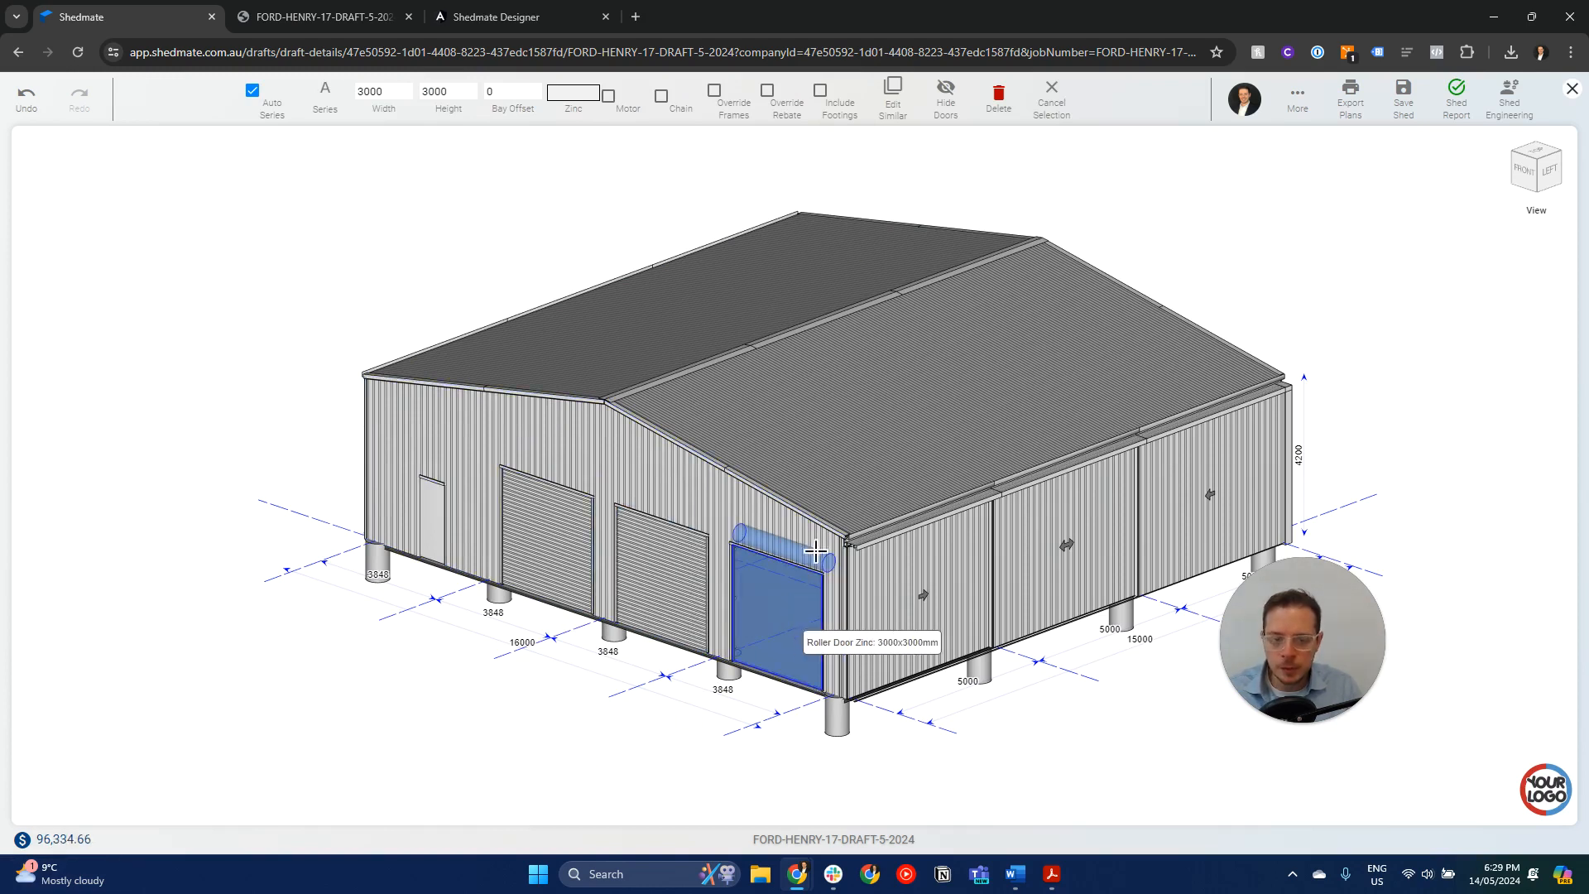
{"action": "key", "text": "Escape"}
- Inspect the shed in Perspective View and switch the model back to Orthographic View
{"action": "left_click", "coordinate": [954, 93]}
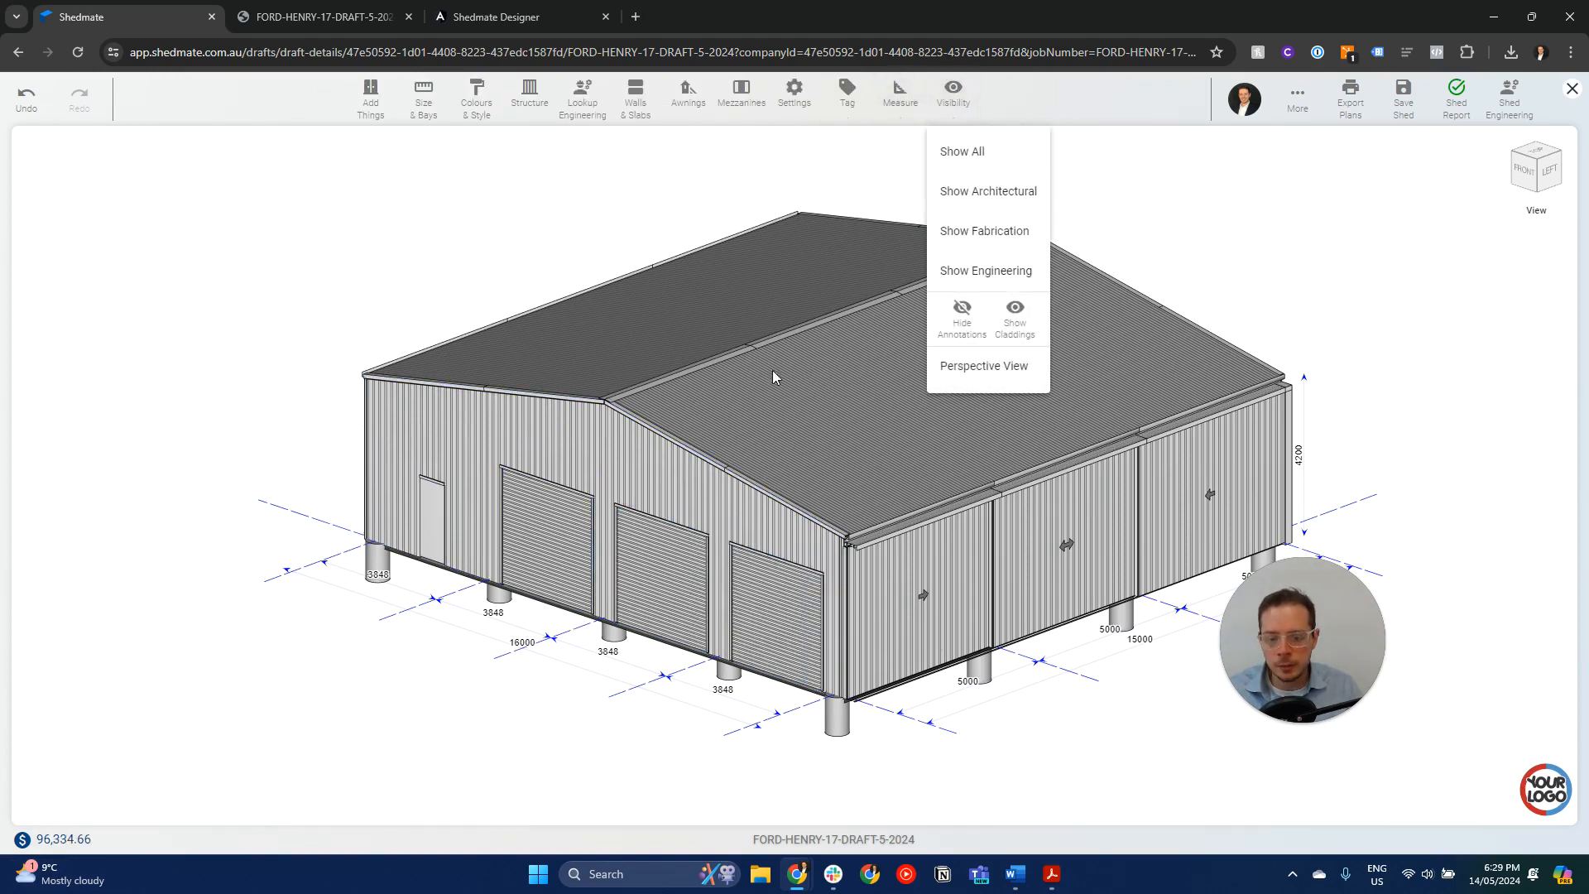
{"action": "left_click", "coordinate": [965, 369]}
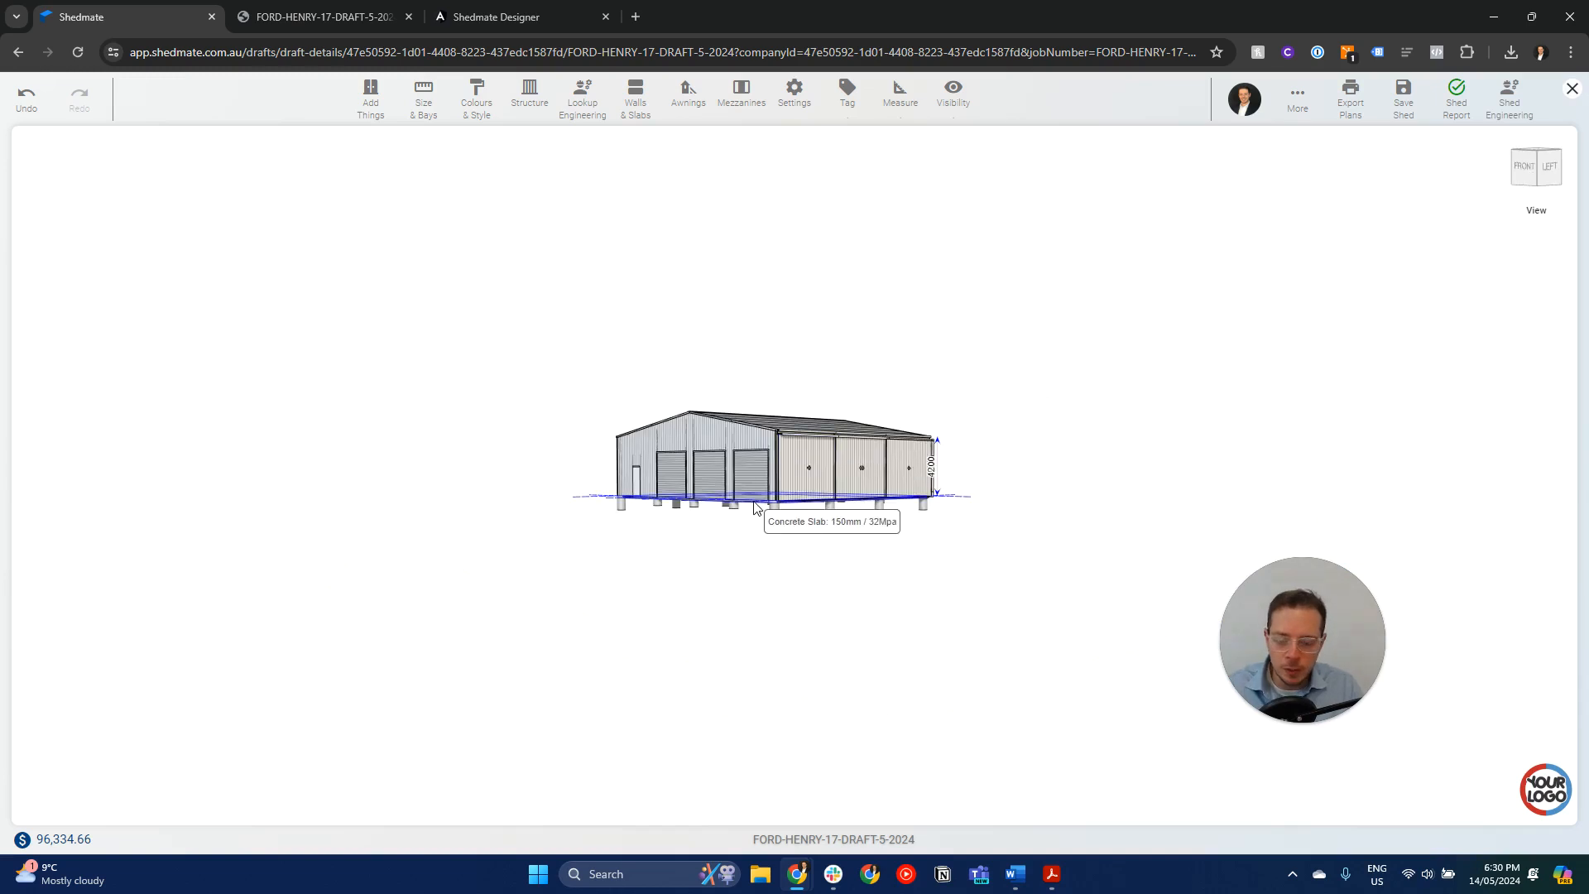
{"action": "left_click", "coordinate": [961, 103]}
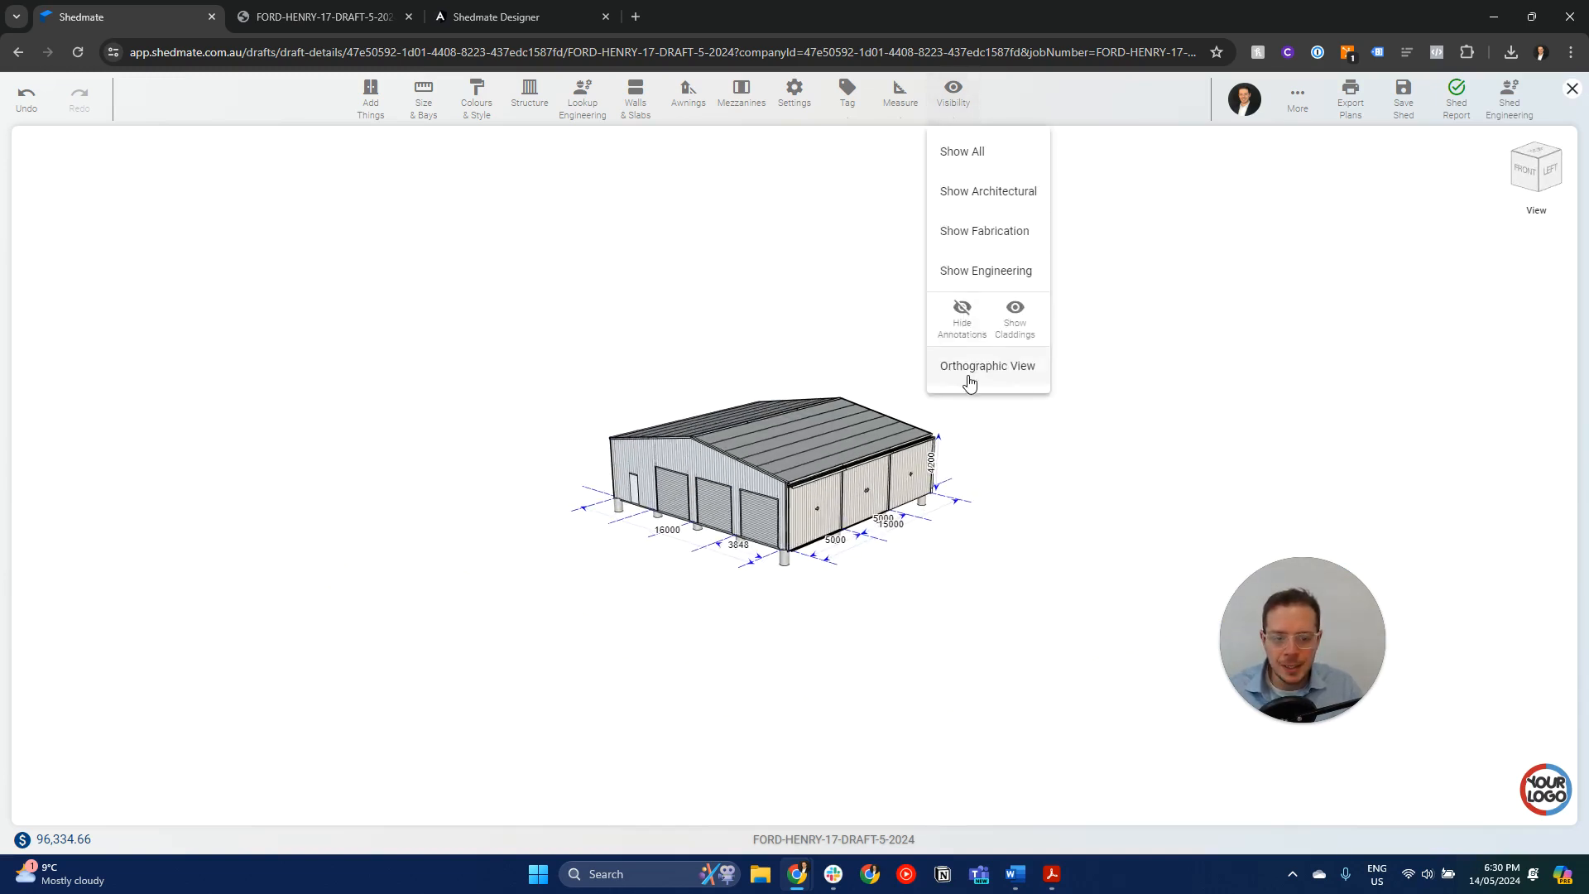
{"action": "left_click", "coordinate": [973, 366]}
- Show the individual cladding sheets on the shed model and inspect them on the gable end, roof and side wall
{"action": "left_click", "coordinate": [950, 96]}
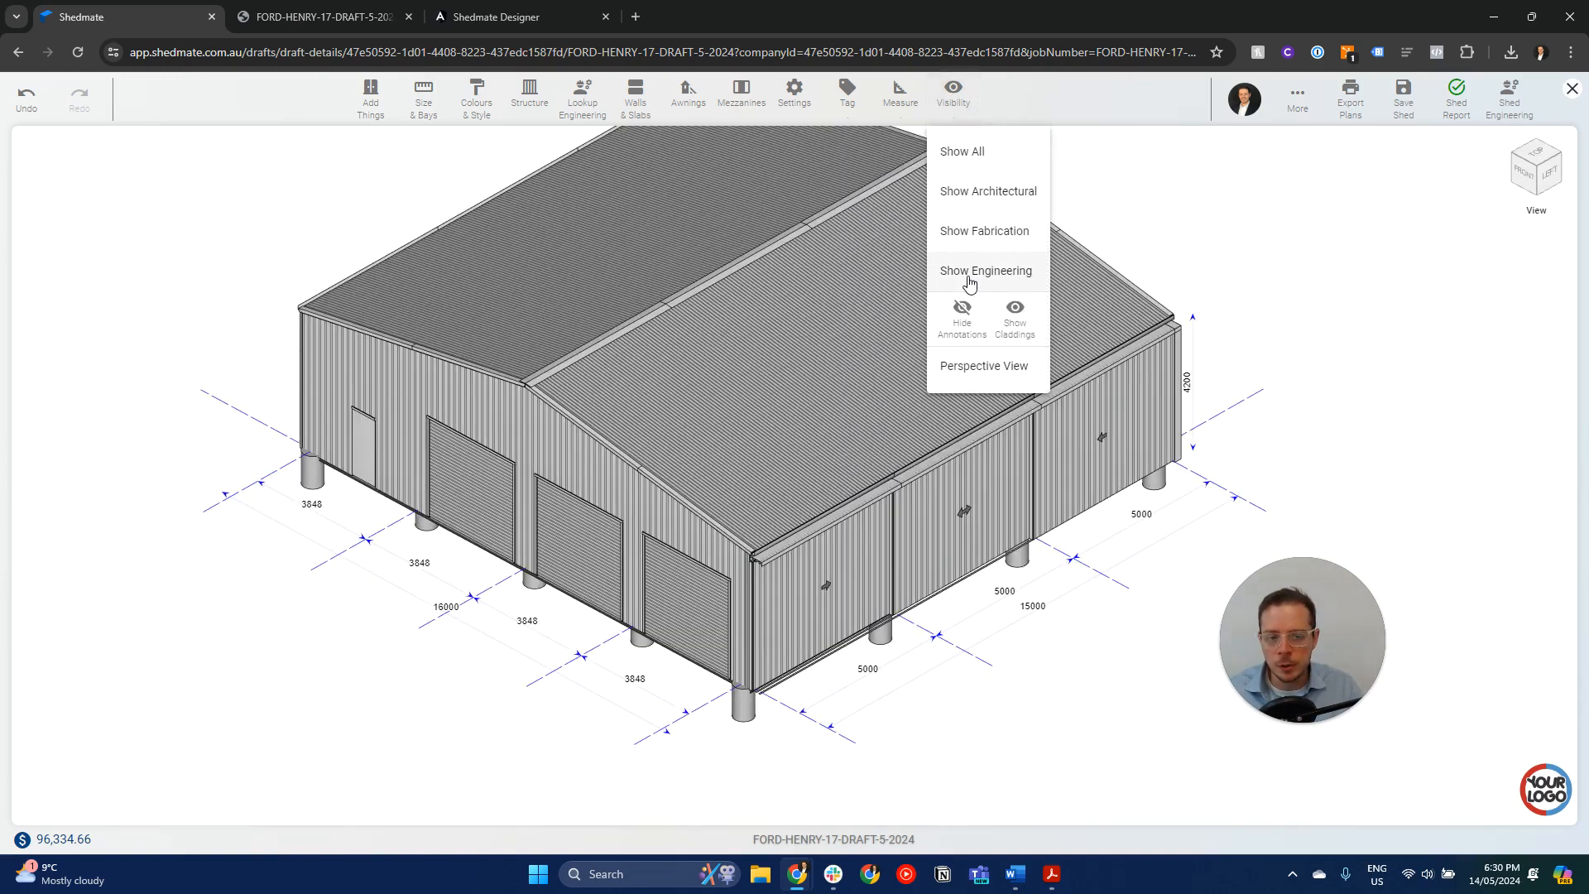
{"action": "left_click", "coordinate": [1029, 329]}
{"action": "left_click_drag", "start_coordinate": [752, 472], "coordinate": [856, 420]}
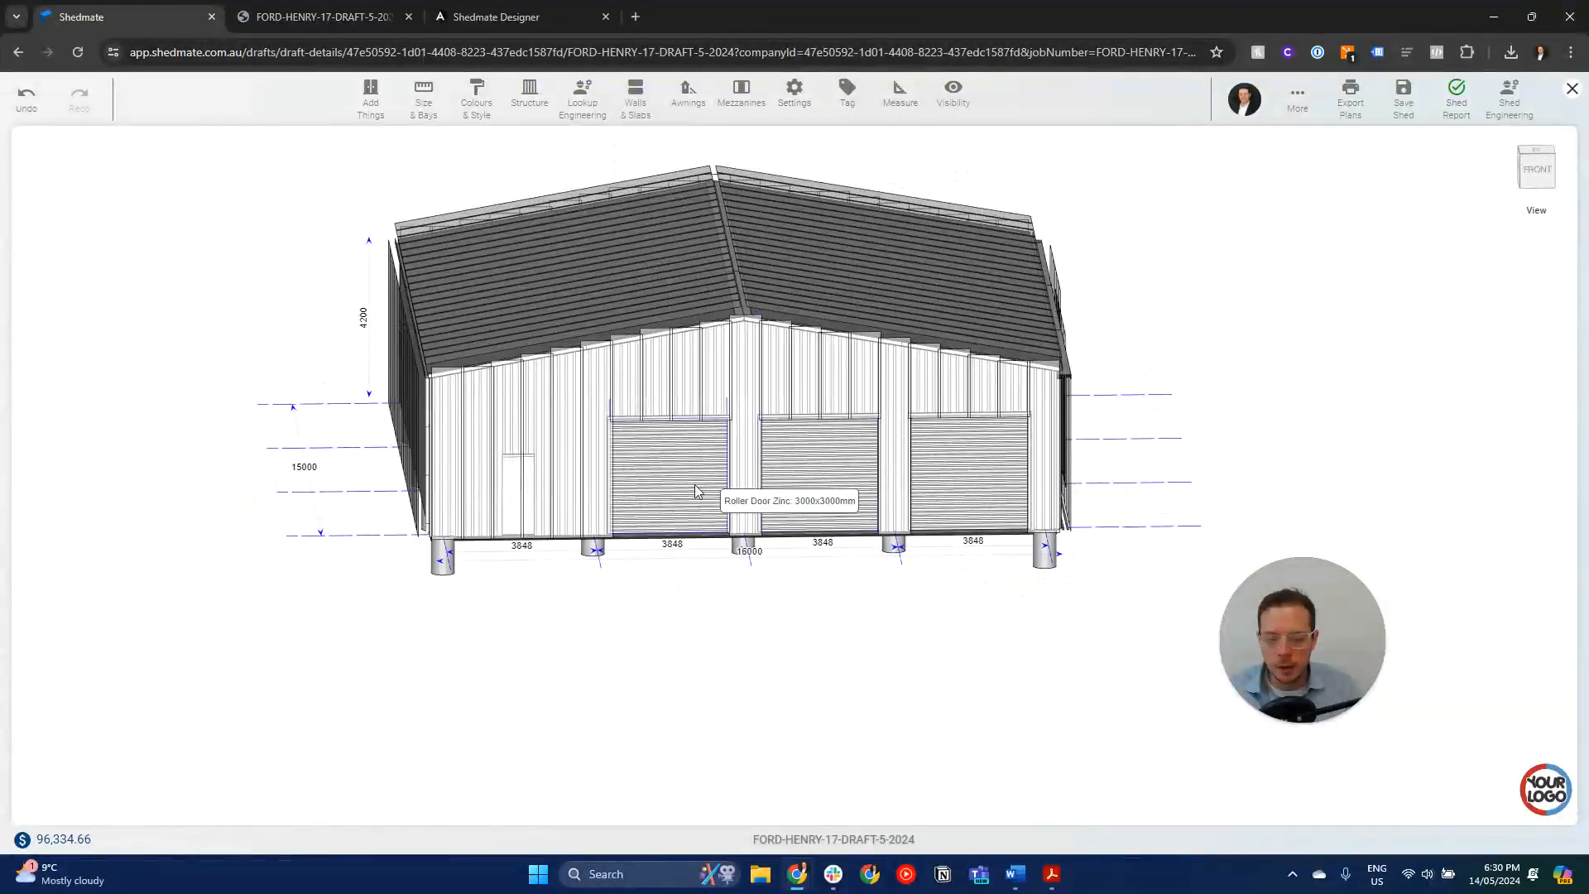
{"action": "scroll", "coordinate": [703, 466], "scroll_direction": "up", "scroll_amount": 4}
{"action": "left_click_drag", "start_coordinate": [600, 436], "coordinate": [541, 466]}
{"action": "scroll", "coordinate": [543, 470], "scroll_direction": "down", "scroll_amount": 3}
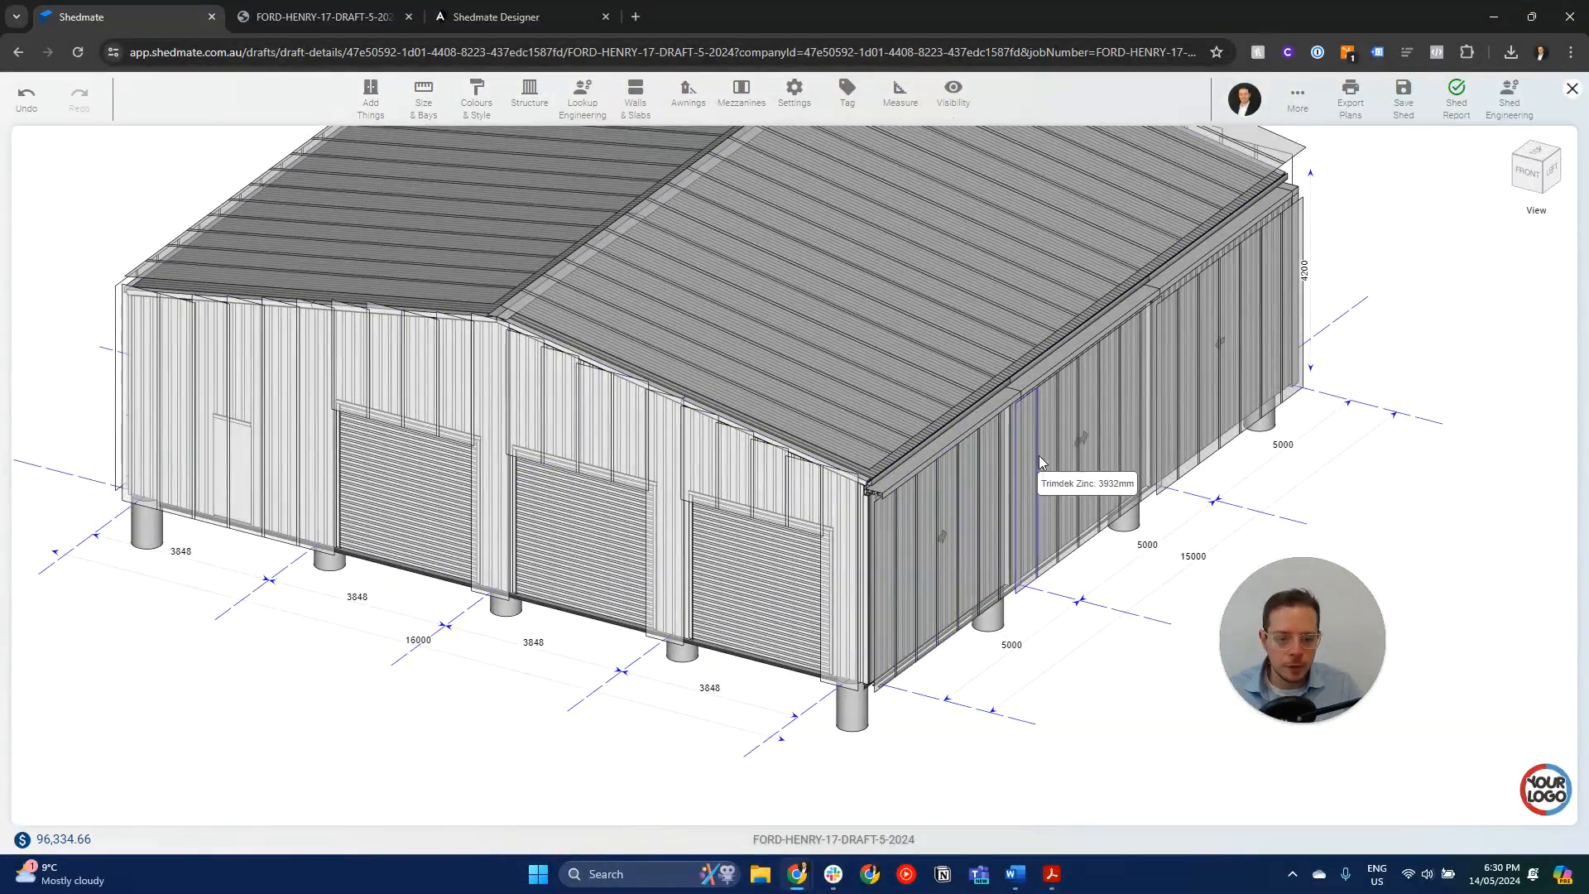
{"action": "scroll", "coordinate": [1169, 381], "scroll_direction": "down", "scroll_amount": 3}
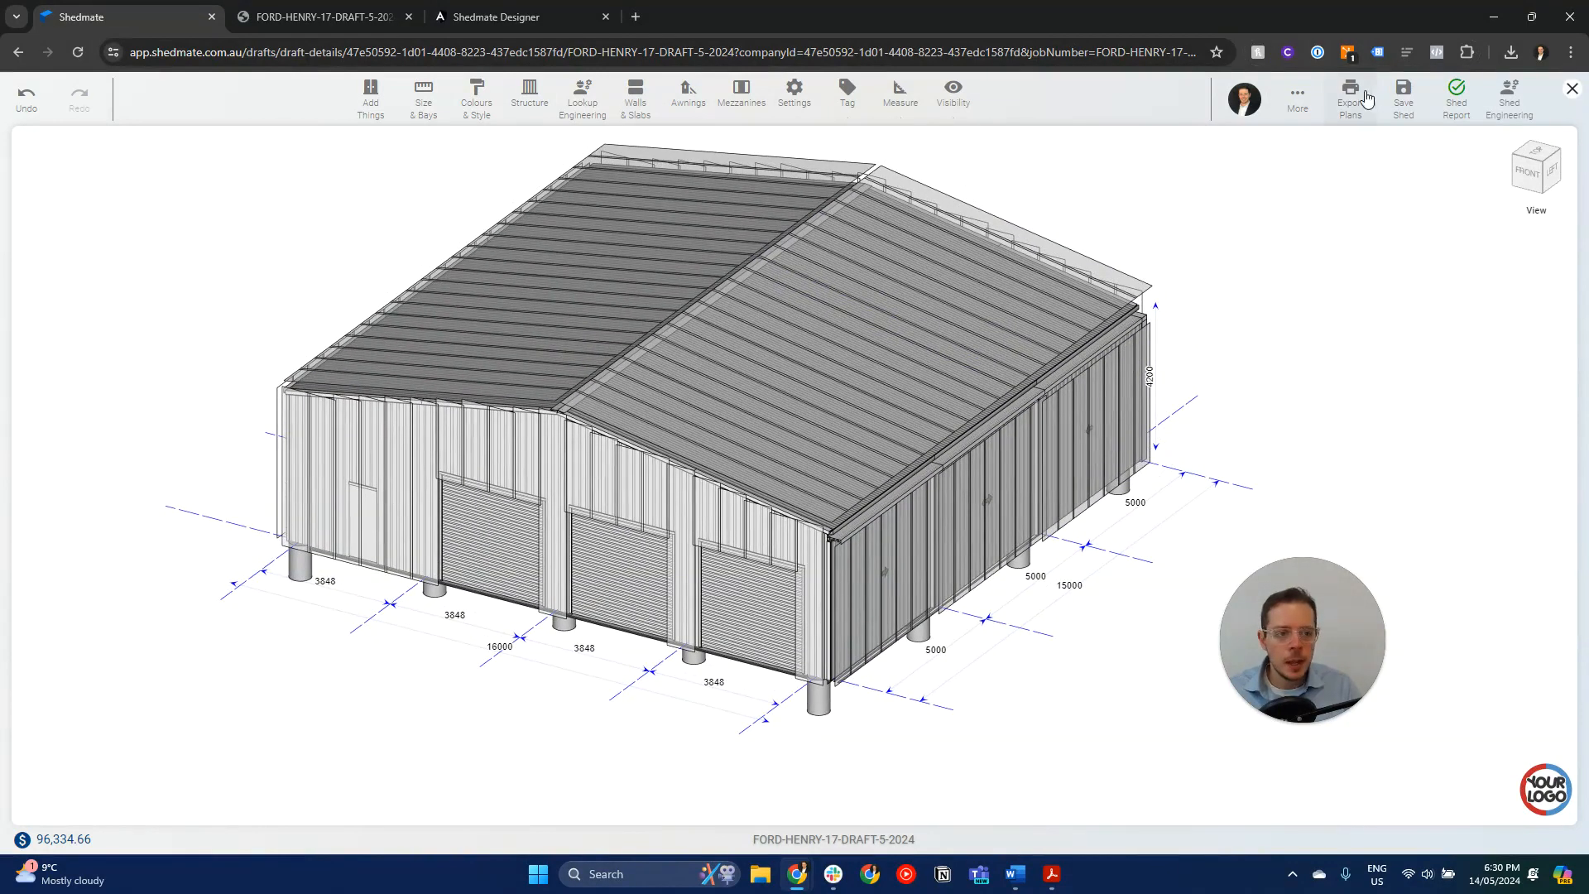
- Export the shed's cladding layout plans on A3 sheets at scale 100, then download and open the PDF
{"action": "left_click", "coordinate": [1351, 106]}
{"action": "left_click", "coordinate": [1359, 220]}
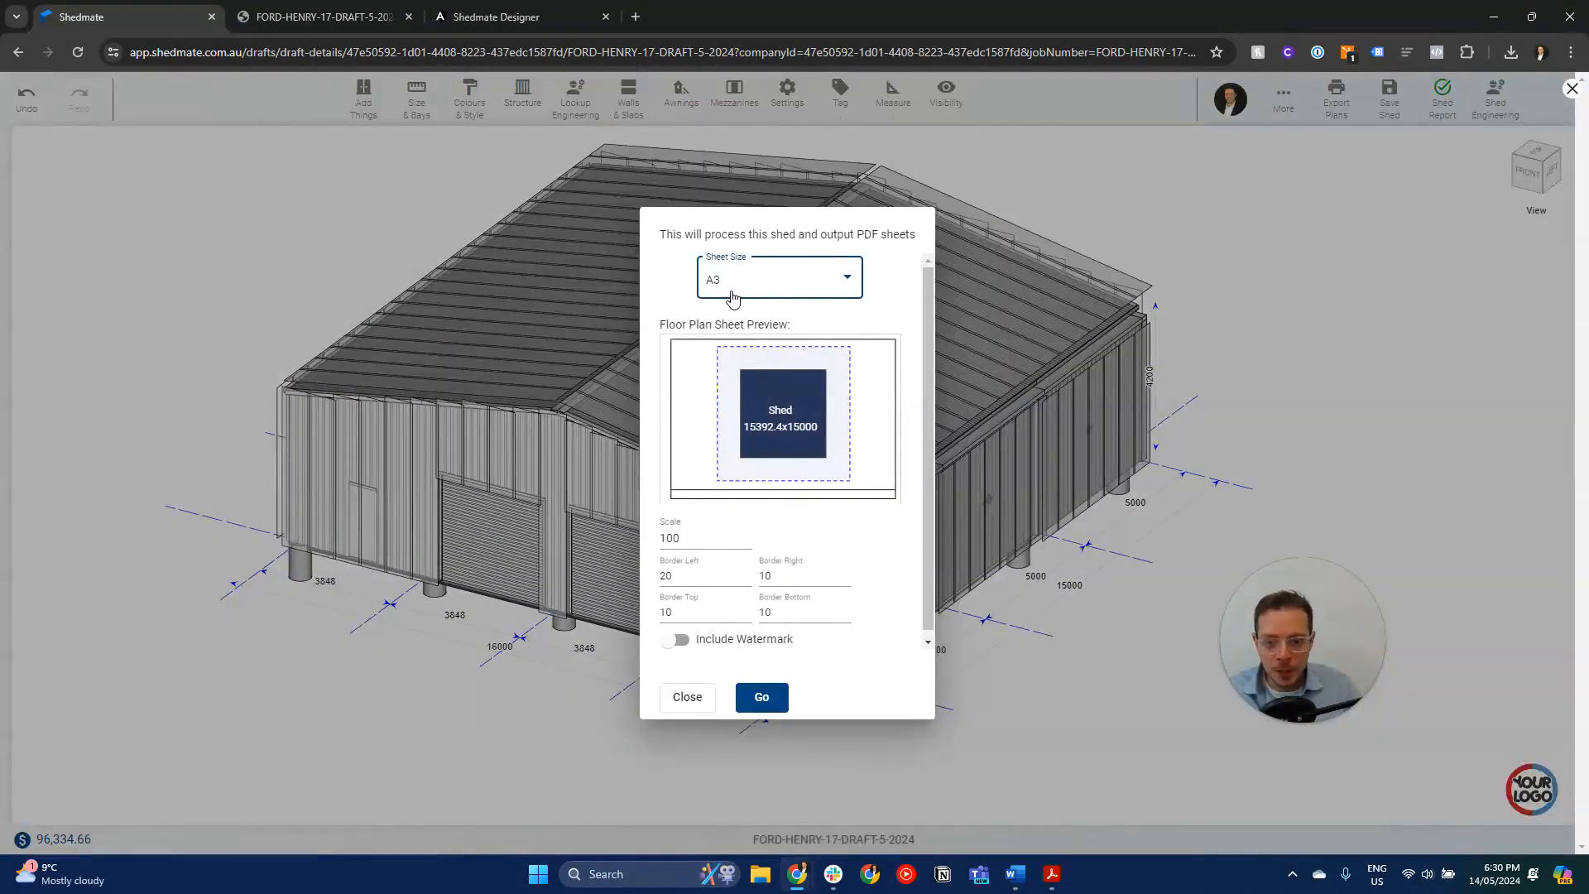
{"action": "left_click", "coordinate": [761, 696]}
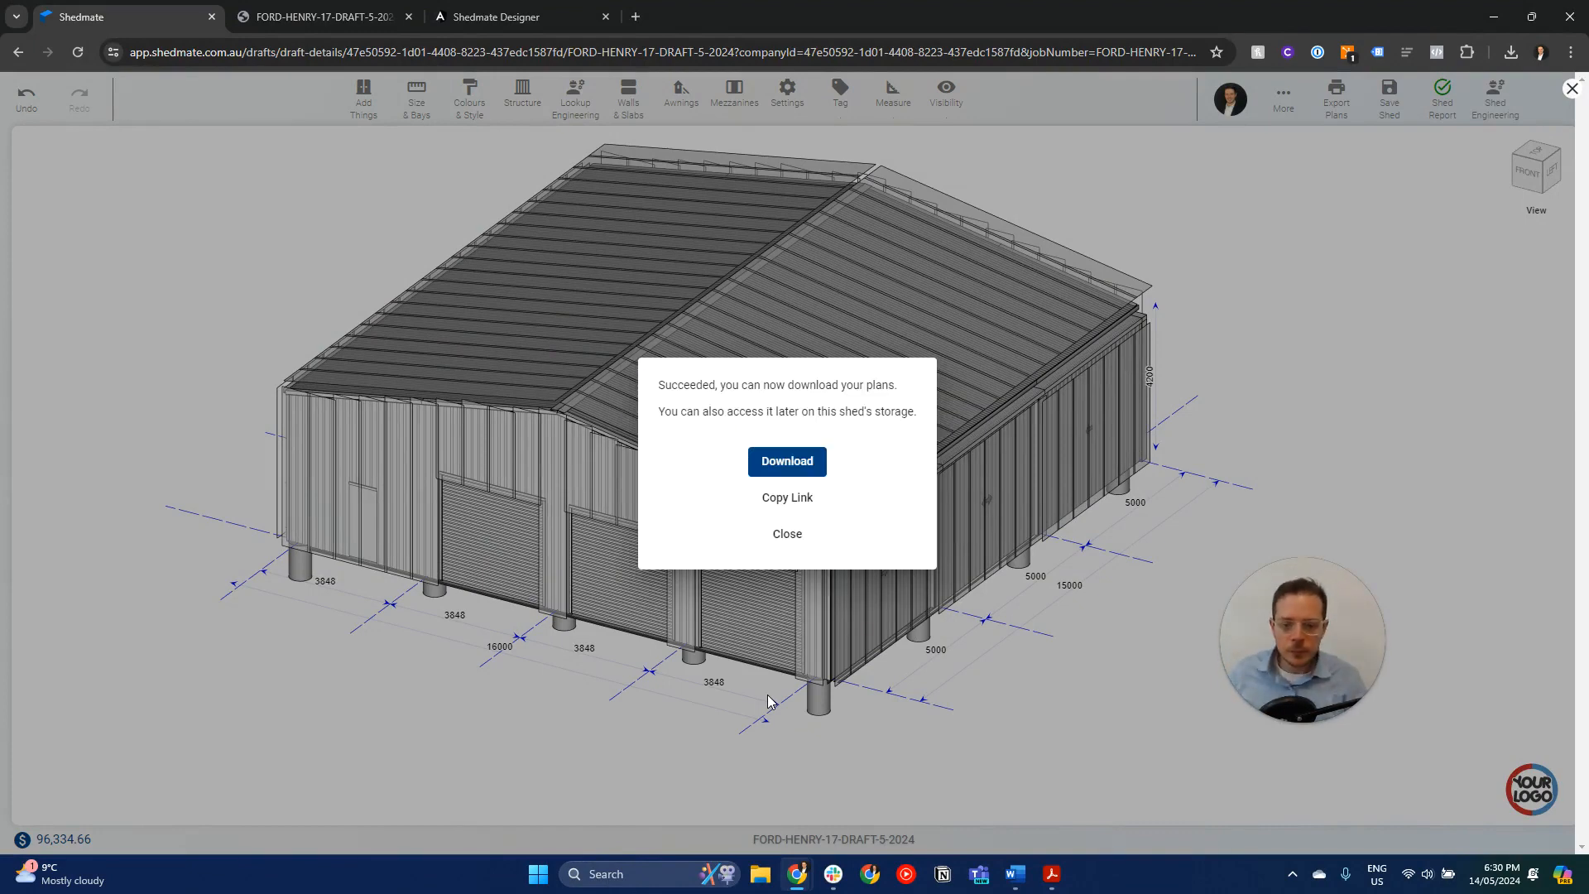
{"action": "left_click", "coordinate": [789, 461]}
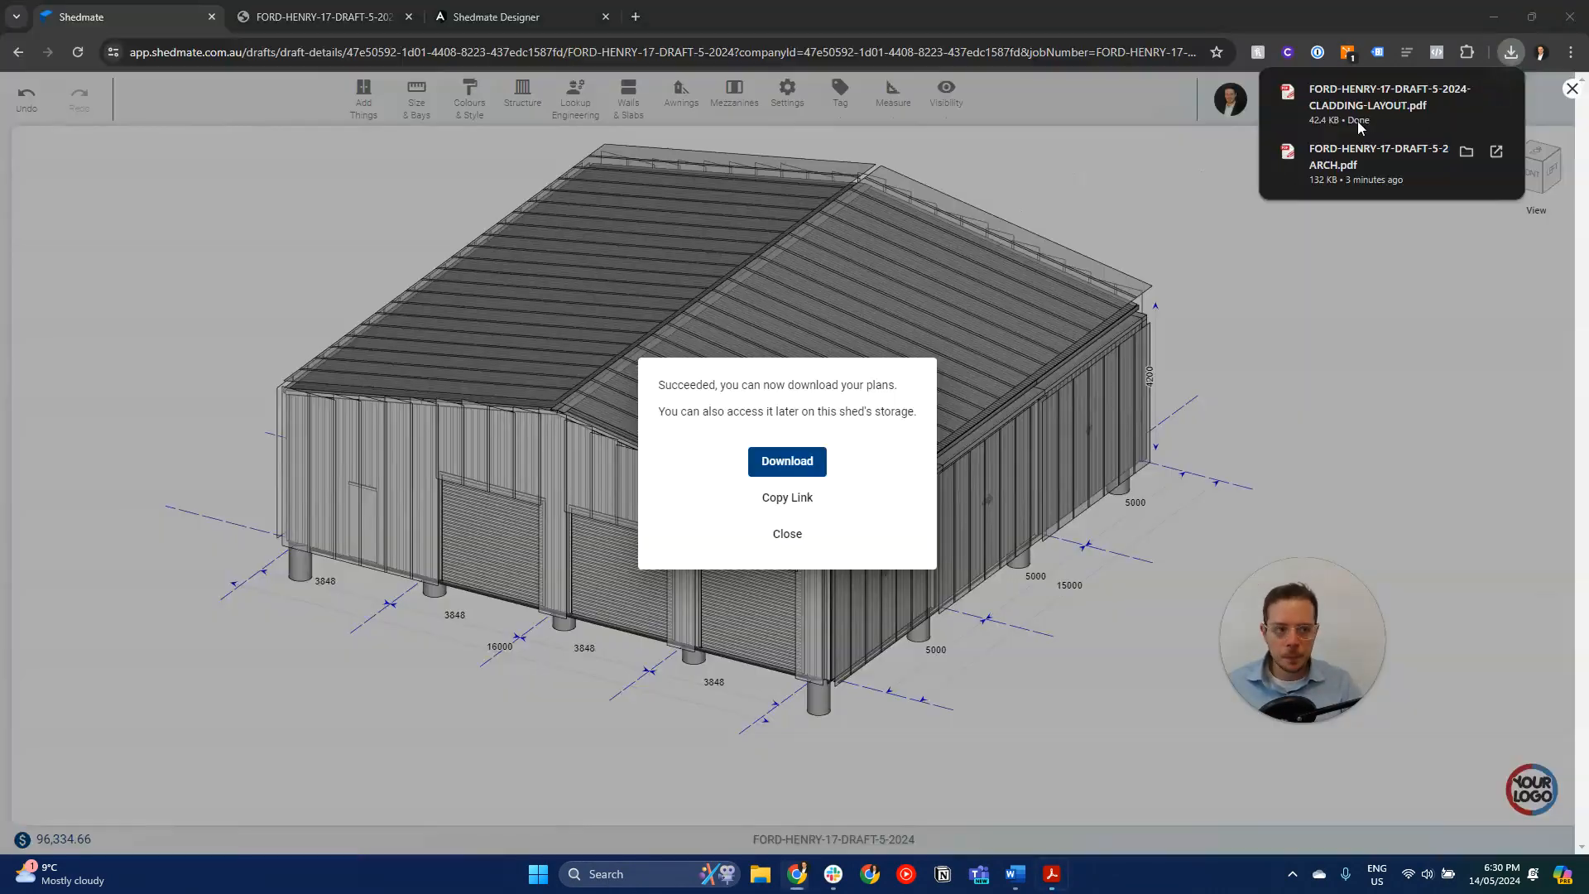
{"action": "left_click", "coordinate": [1354, 115]}
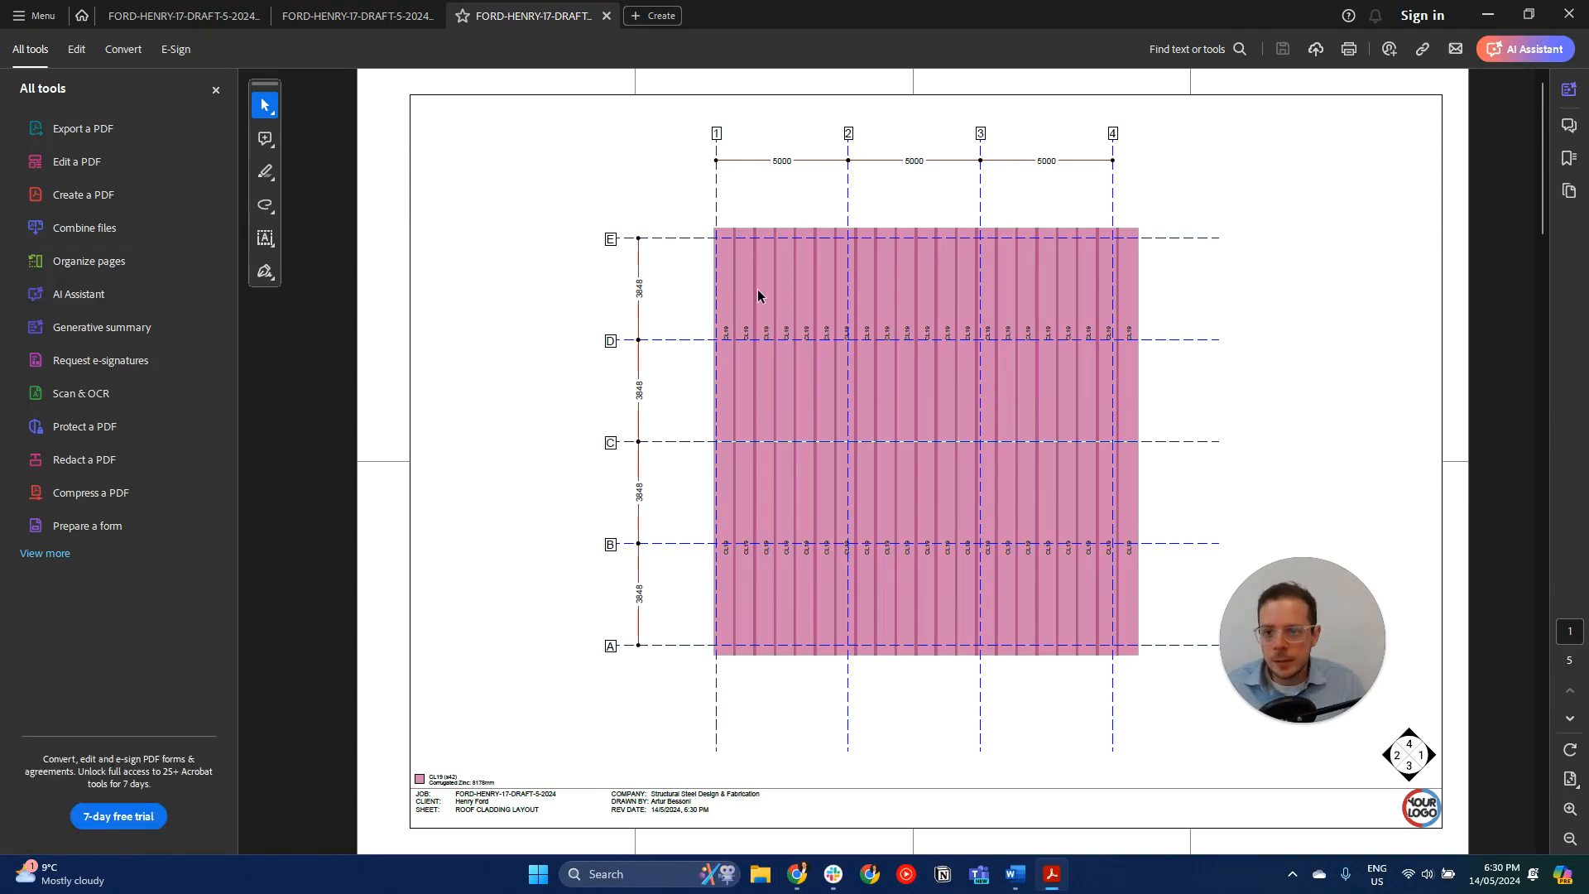
- Examine the cladding layout PDF, checking the roof and wall sheets, the sheet length legend and the door cut-outs
{"action": "scroll", "coordinate": [896, 385], "scroll_direction": "down", "scroll_amount": 3}
{"action": "scroll", "coordinate": [902, 415], "scroll_direction": "up", "scroll_amount": 1, "text": "ctrl"}
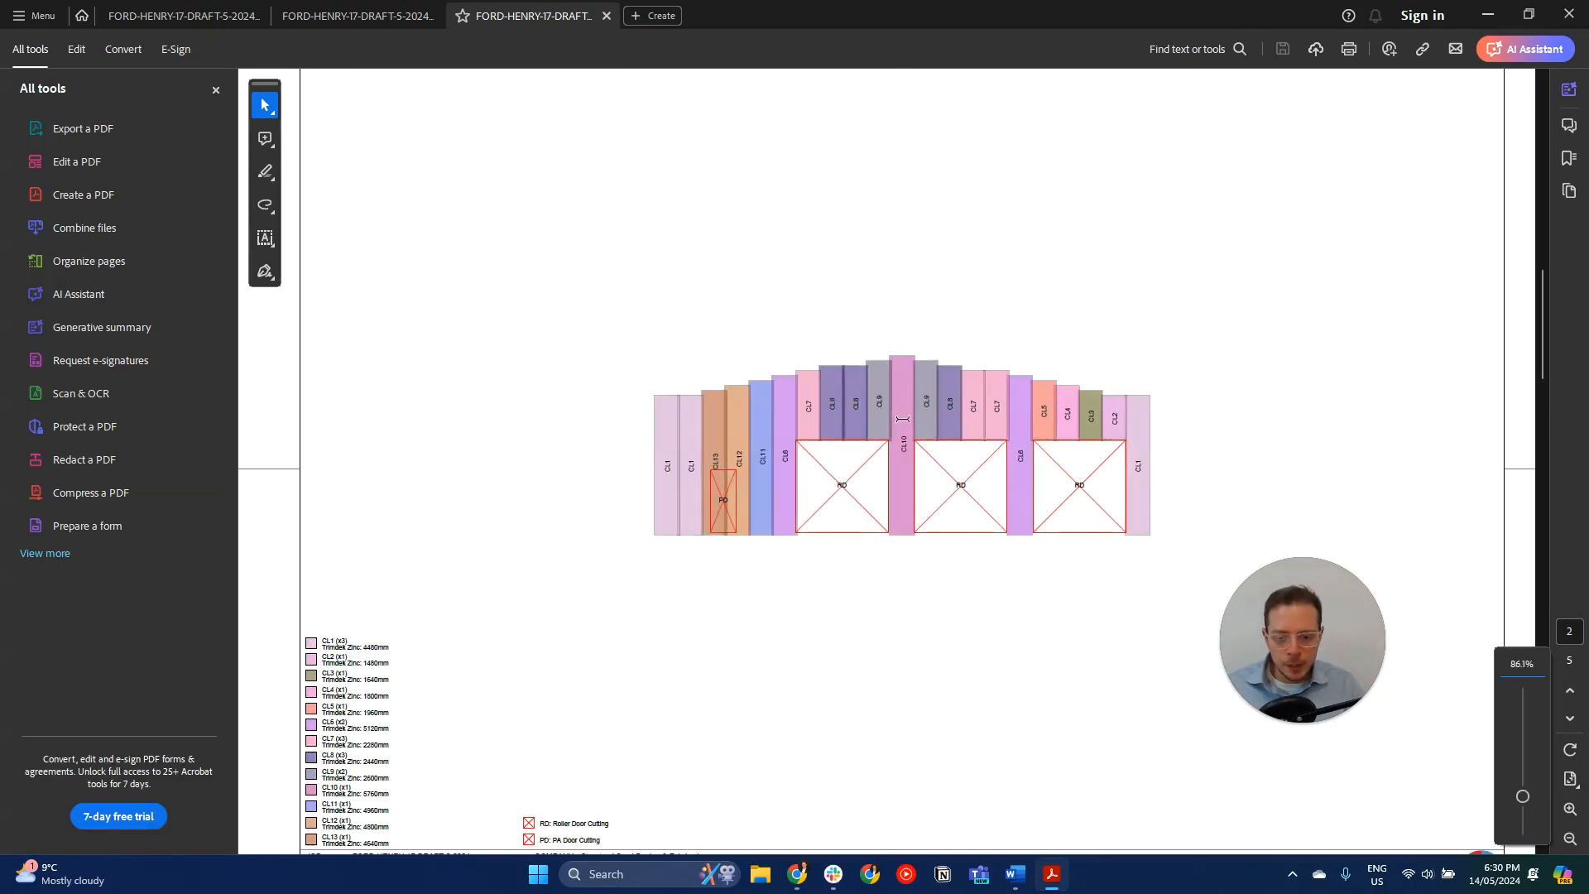
{"action": "scroll", "coordinate": [322, 634], "scroll_direction": "up", "scroll_amount": 2, "text": "ctrl"}
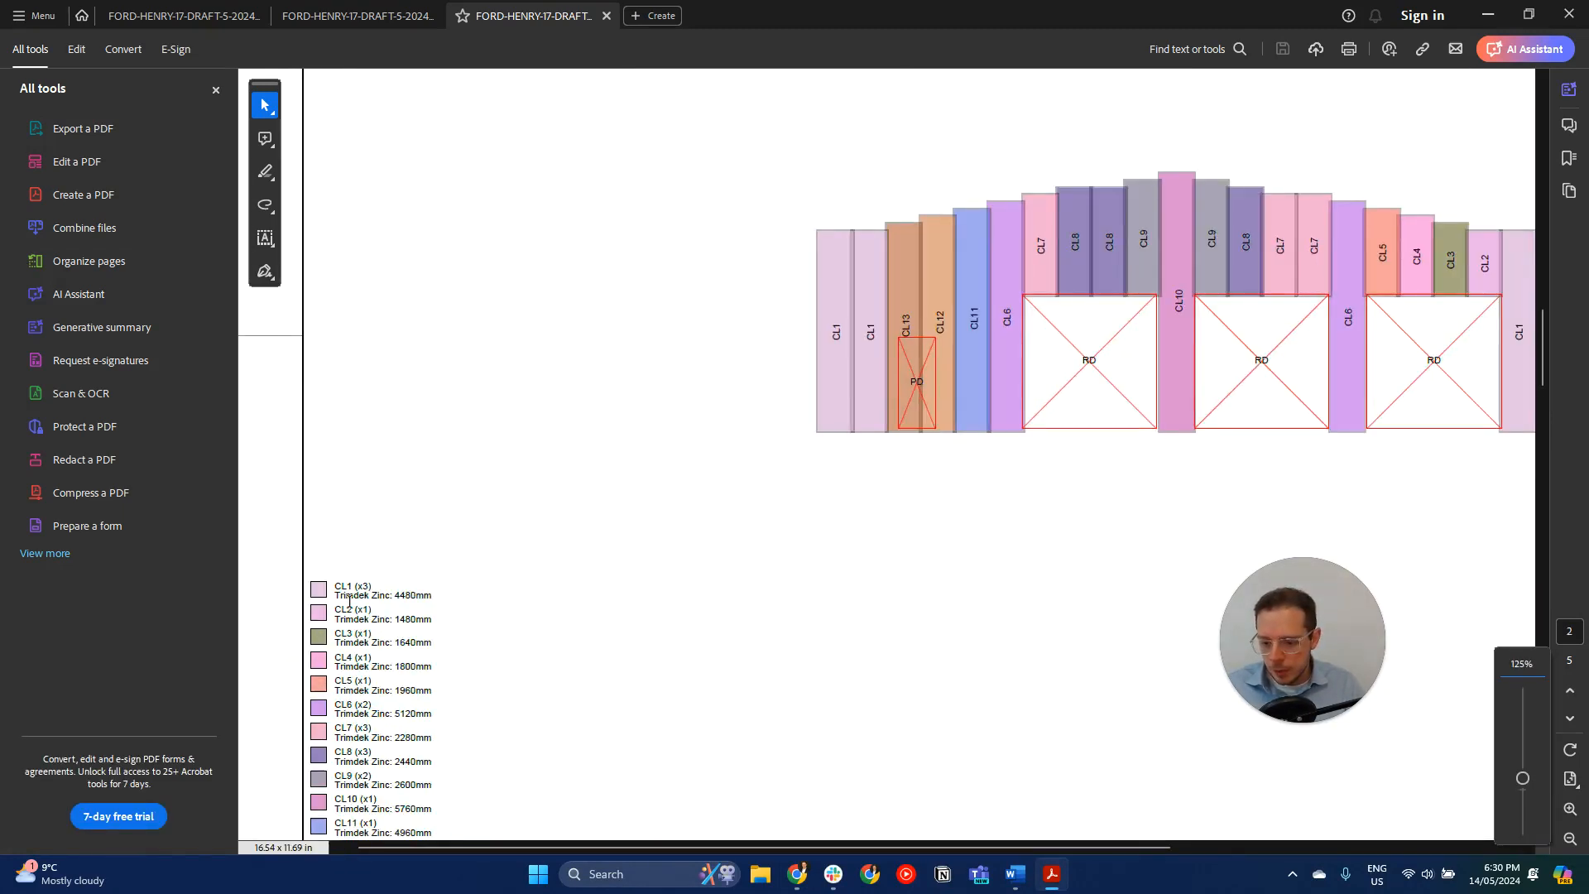
{"action": "left_click_drag", "start_coordinate": [335, 596], "coordinate": [390, 596]}
{"action": "scroll", "coordinate": [390, 596], "scroll_direction": "down", "scroll_amount": 2, "text": "ctrl"}
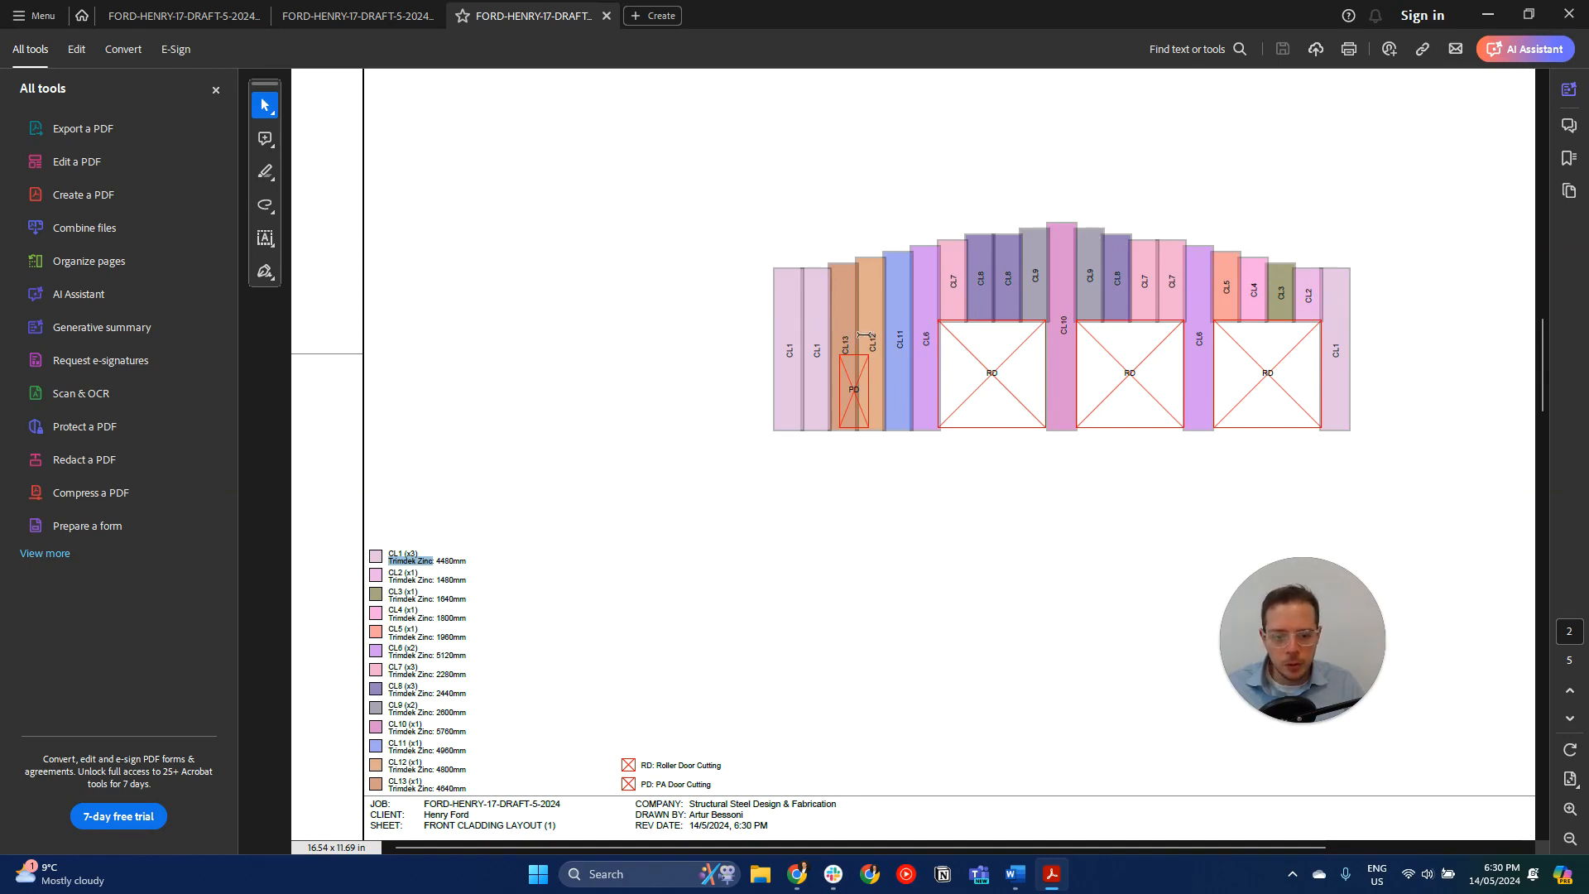
{"action": "scroll", "coordinate": [863, 335], "scroll_direction": "down", "scroll_amount": 1, "text": "ctrl"}
{"action": "scroll", "coordinate": [861, 334], "scroll_direction": "down", "scroll_amount": 5}
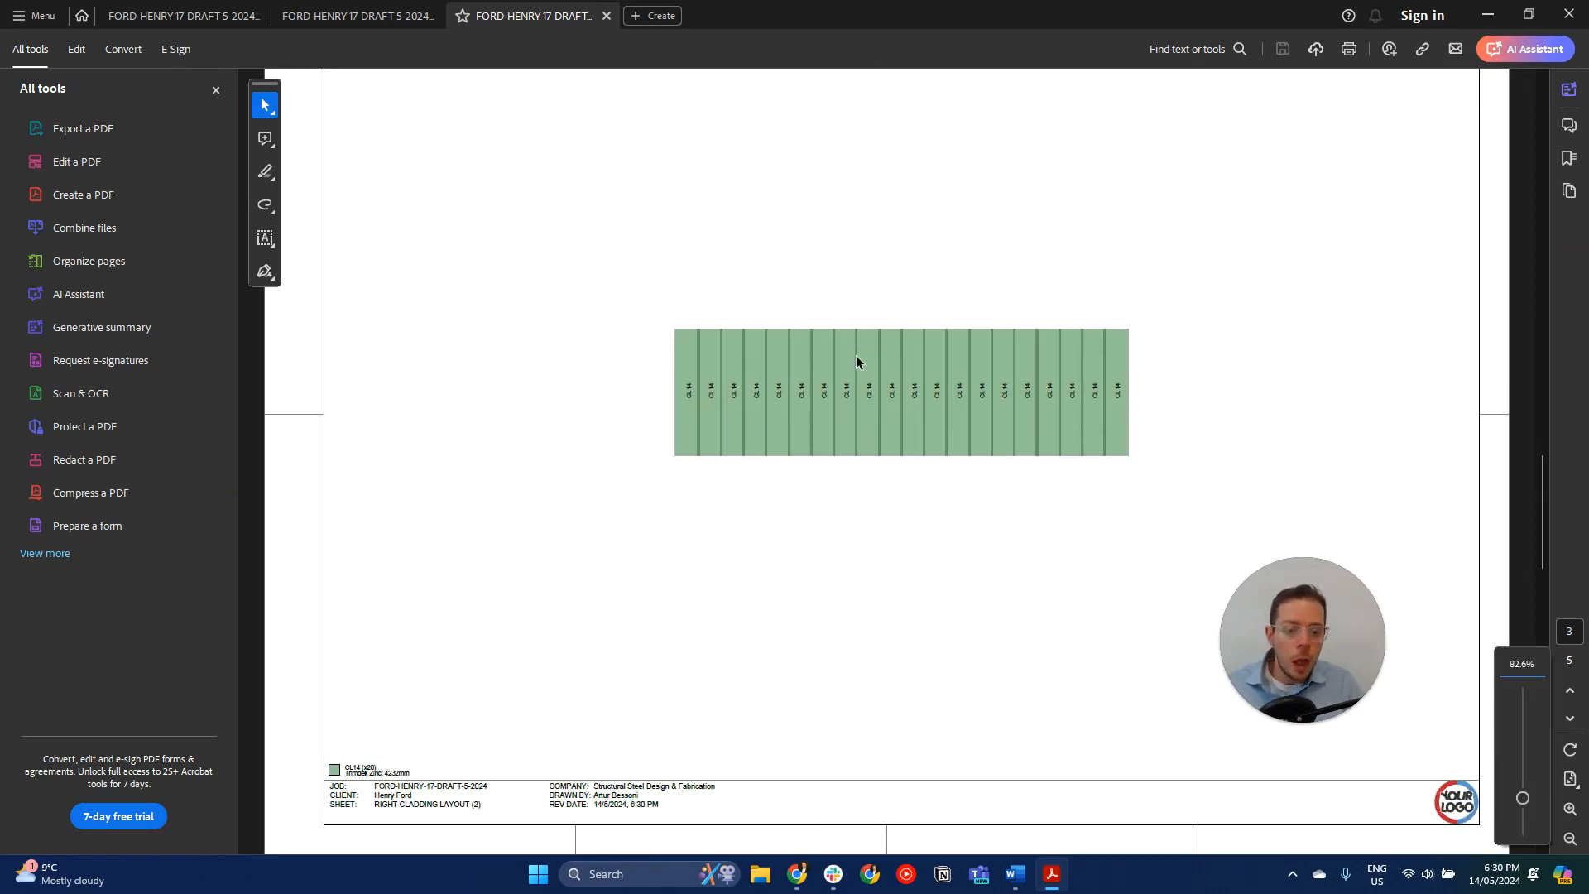
{"action": "scroll", "coordinate": [856, 361], "scroll_direction": "down", "scroll_amount": 8}
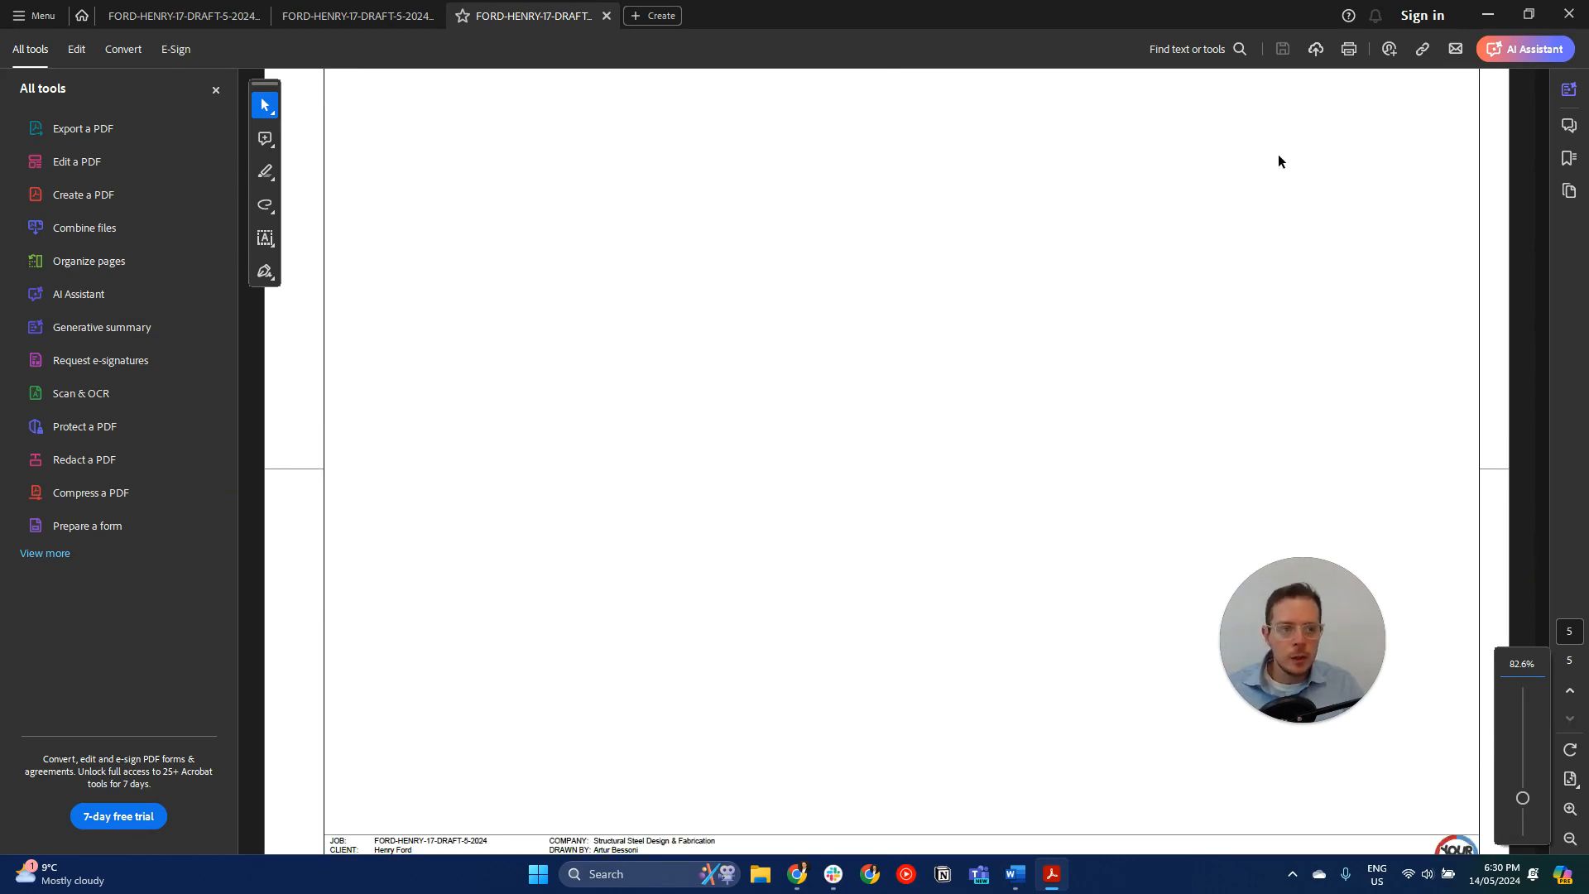
- Return to the shed model in Shedmate and set its visibility to Show Architectural
{"action": "left_click", "coordinate": [1487, 15]}
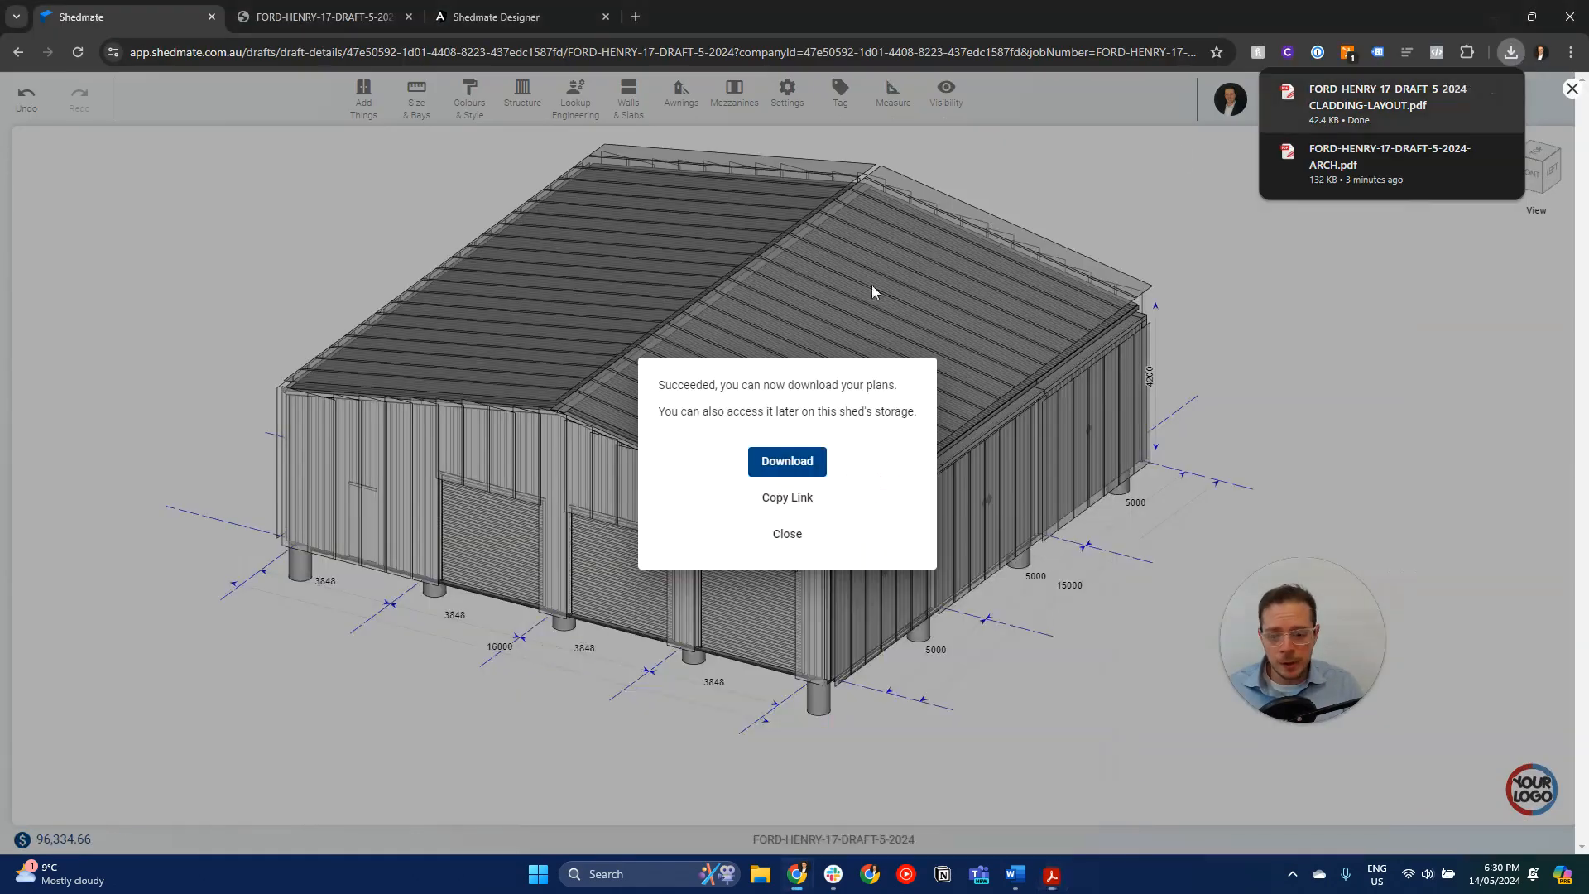
{"action": "left_click", "coordinate": [1071, 503]}
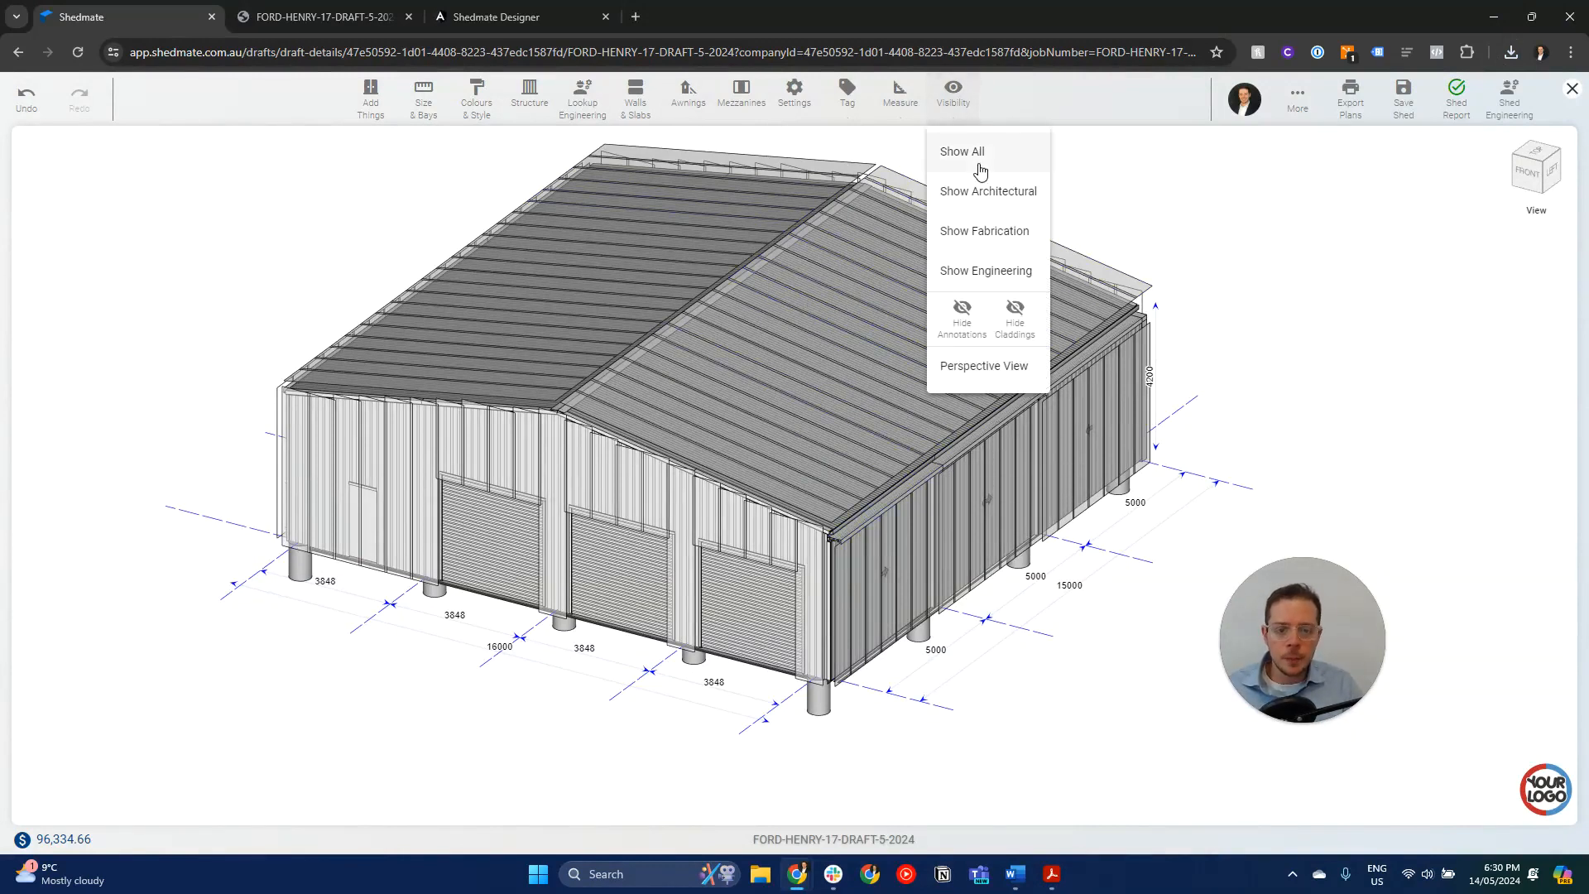
{"action": "left_click", "coordinate": [976, 191]}
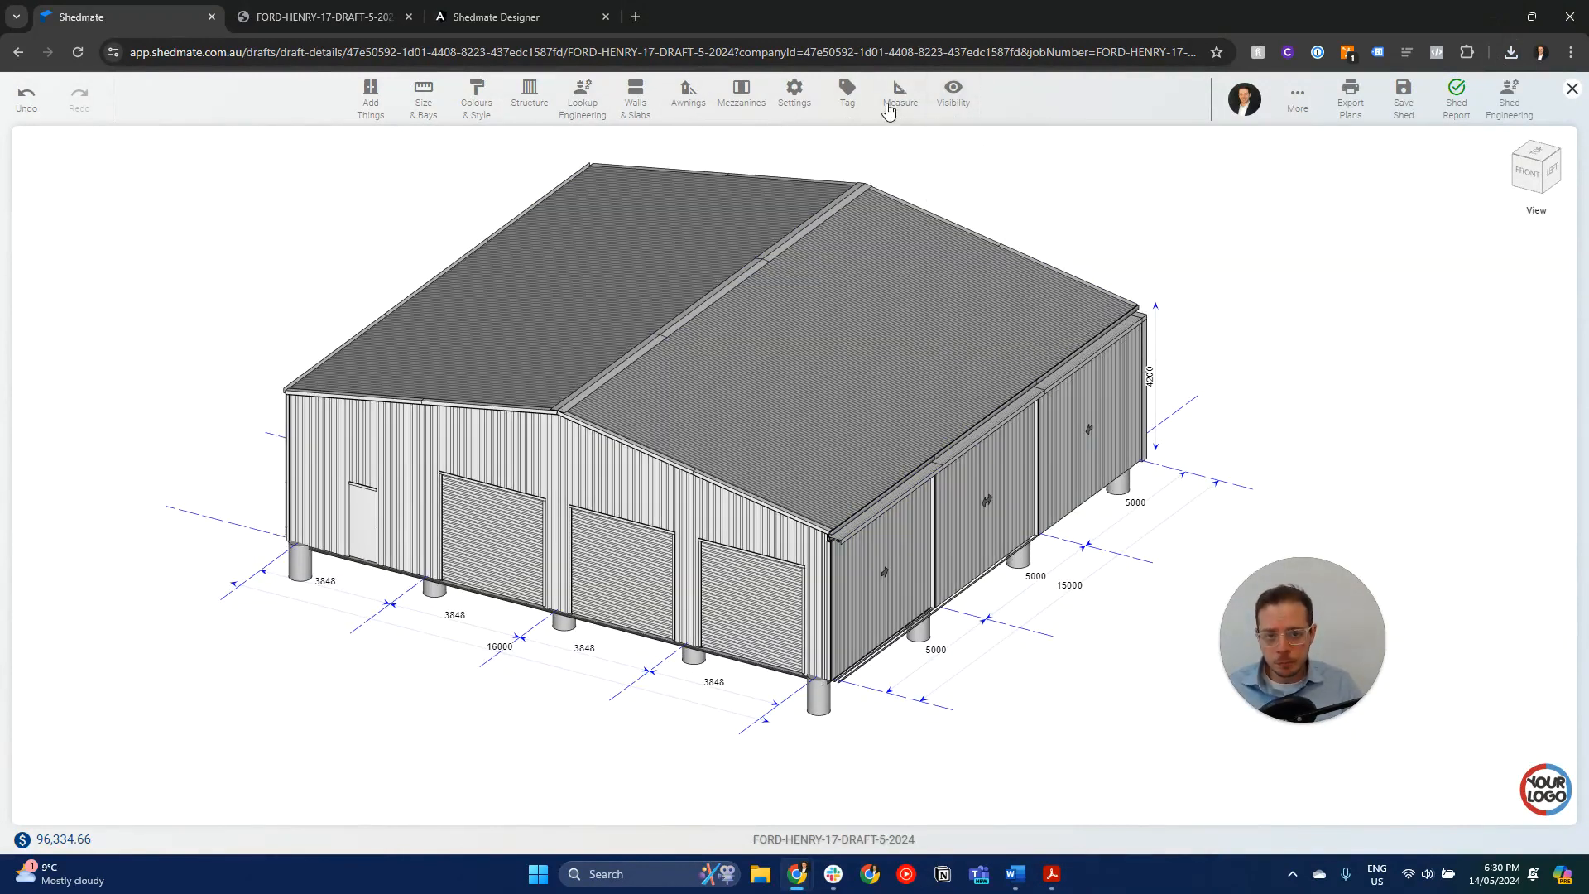
- Tag the gable roof, the three roller doors and the sliding panel nearest the front corner with their descriptions
{"action": "mouse_move", "coordinate": [845, 93]}
{"action": "left_click", "coordinate": [871, 151]}
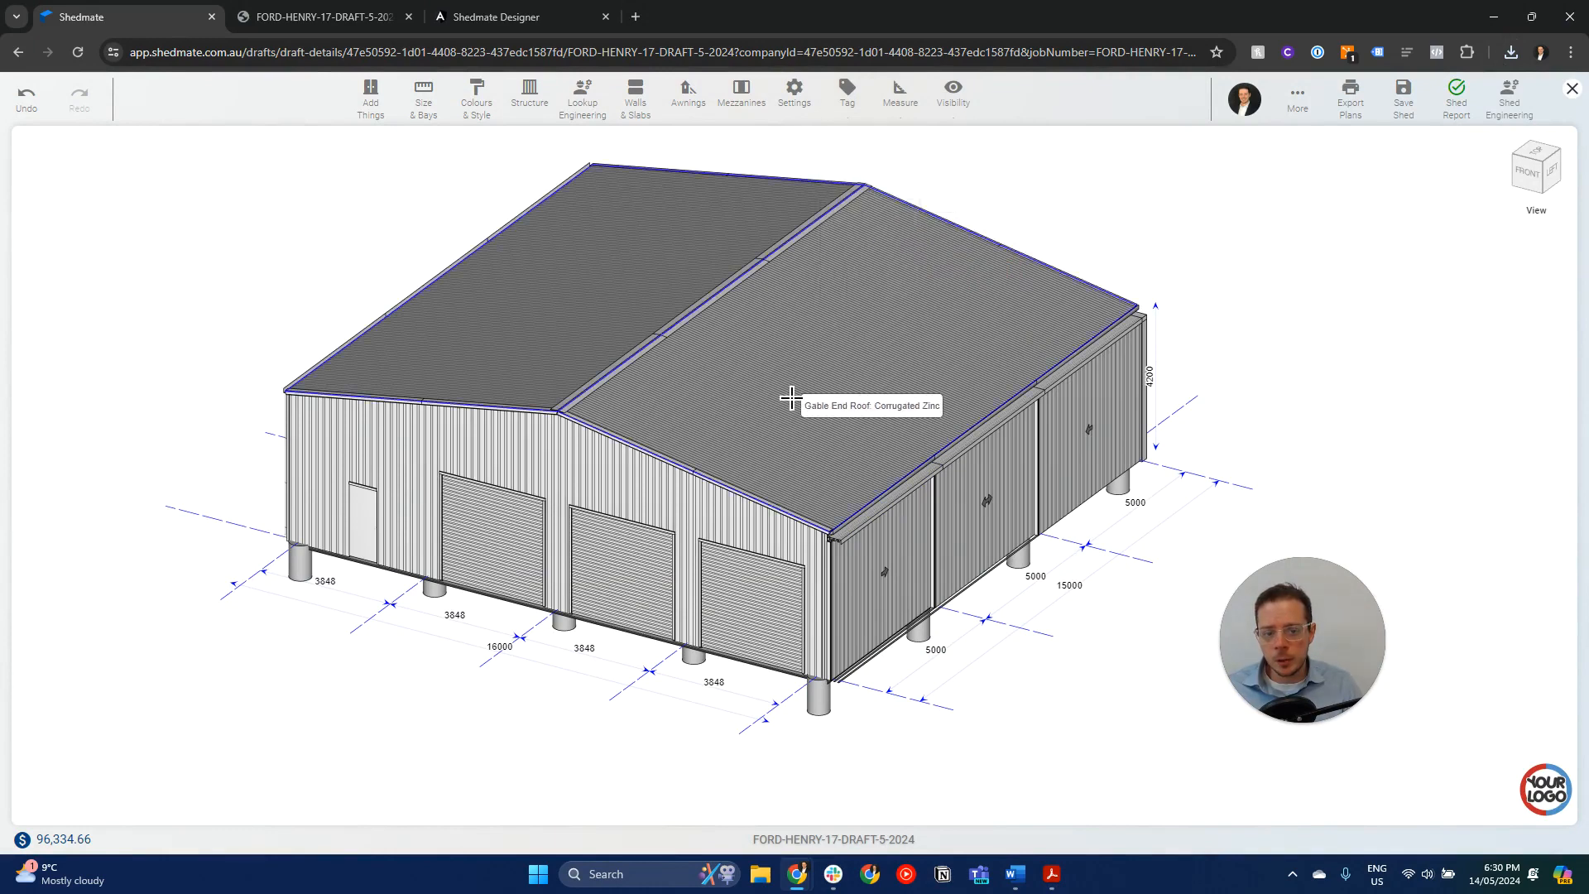
{"action": "left_click", "coordinate": [785, 389]}
{"action": "left_click", "coordinate": [493, 536]}
{"action": "left_click", "coordinate": [616, 599]}
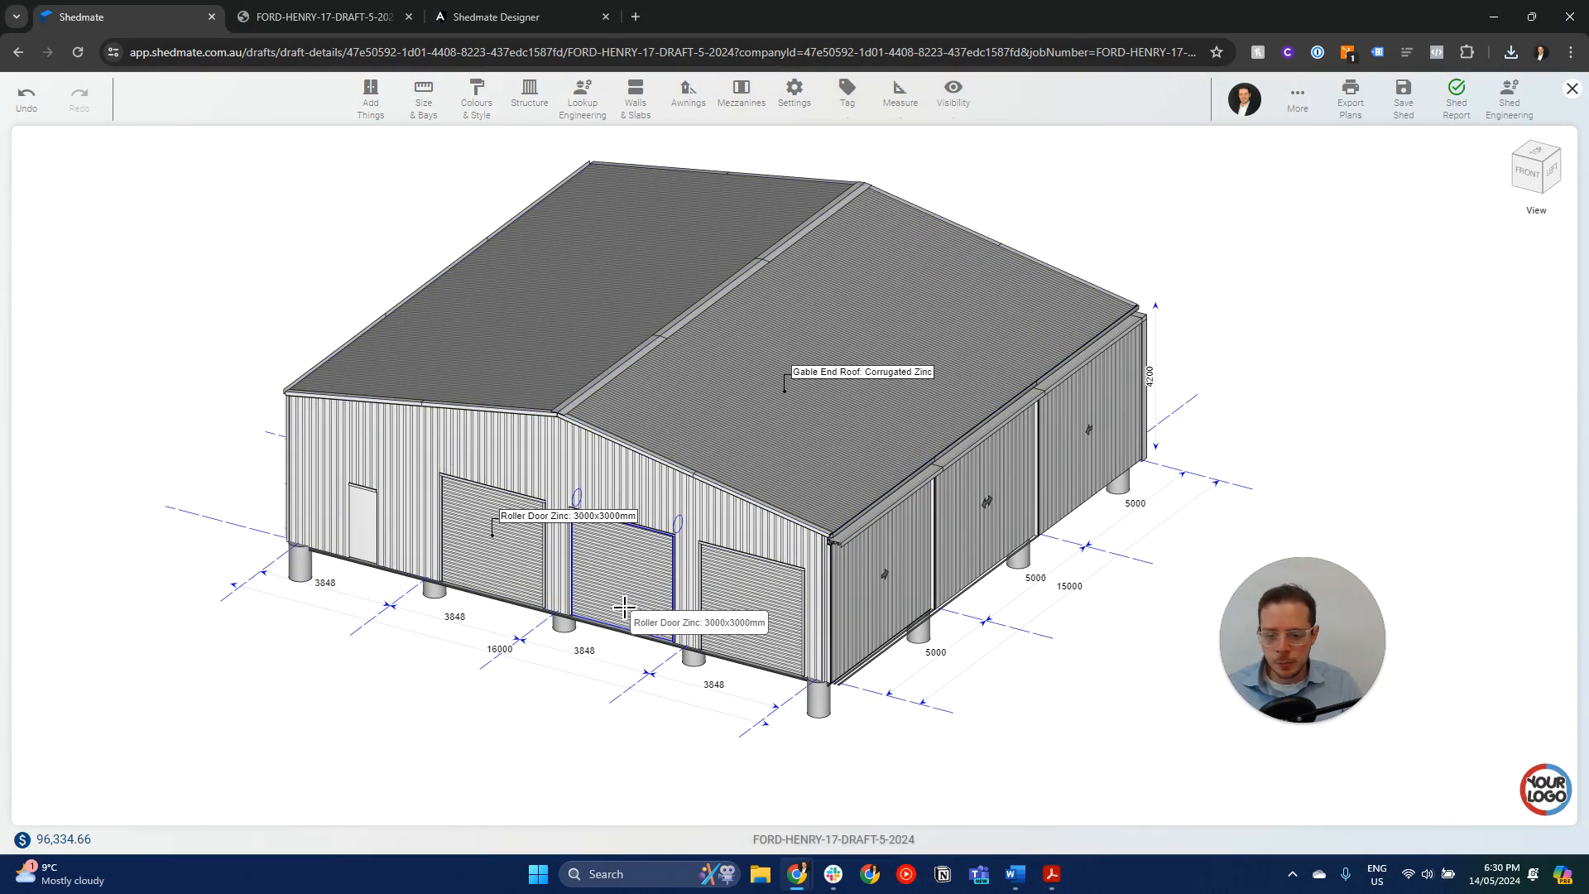
{"action": "left_click", "coordinate": [737, 645]}
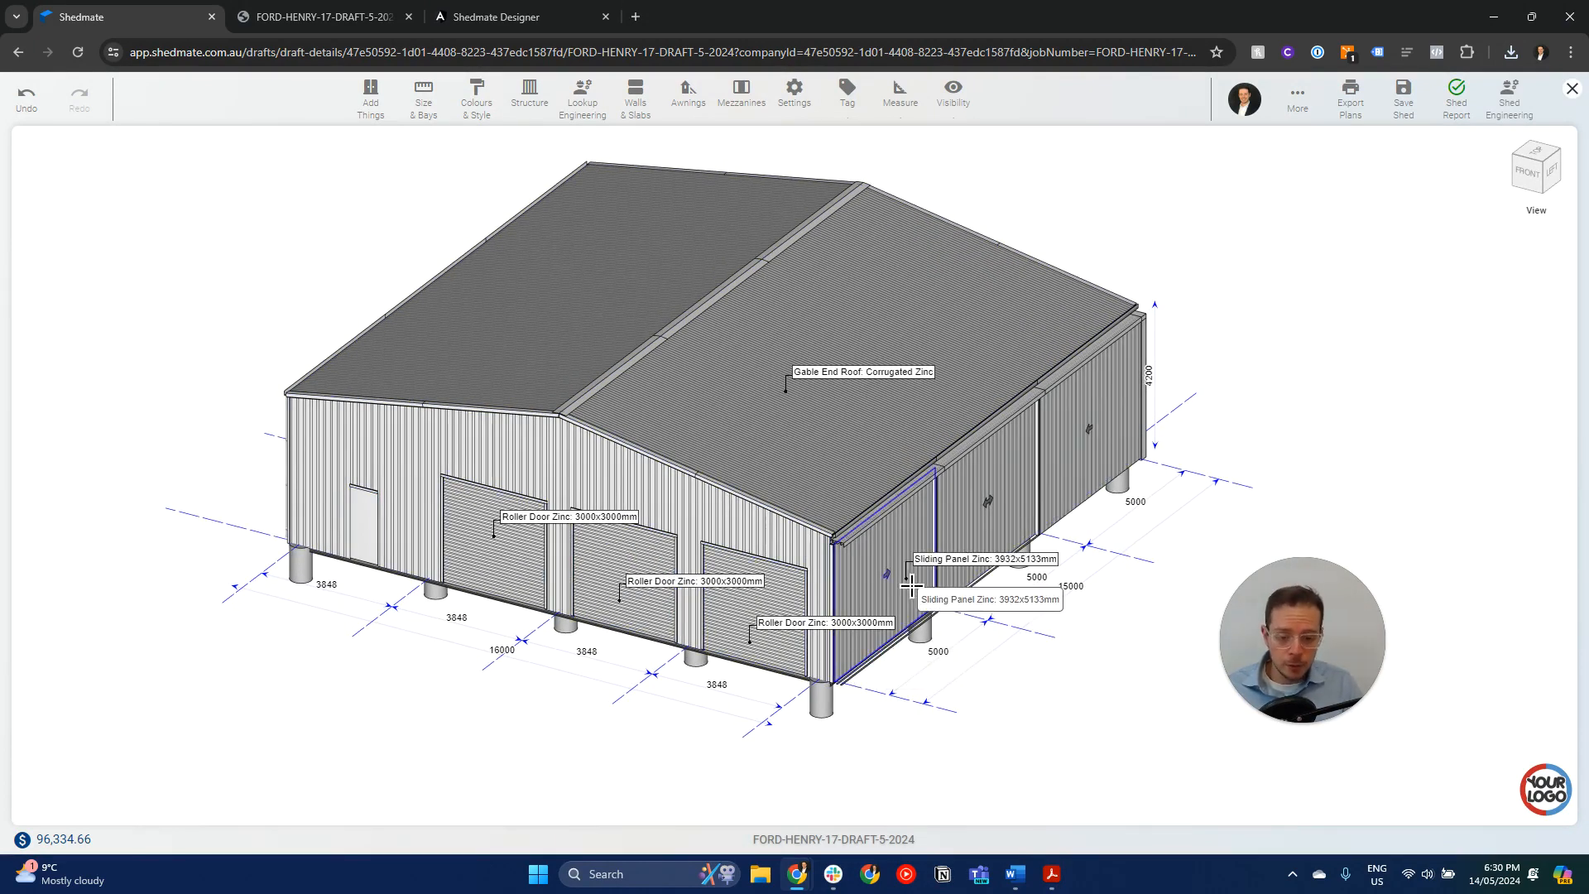
{"action": "scroll", "coordinate": [911, 586], "scroll_direction": "up", "scroll_amount": 3}
{"action": "left_click_drag", "start_coordinate": [944, 674], "coordinate": [908, 635]}
{"action": "right_click_drag", "start_coordinate": [908, 634], "coordinate": [932, 690]}
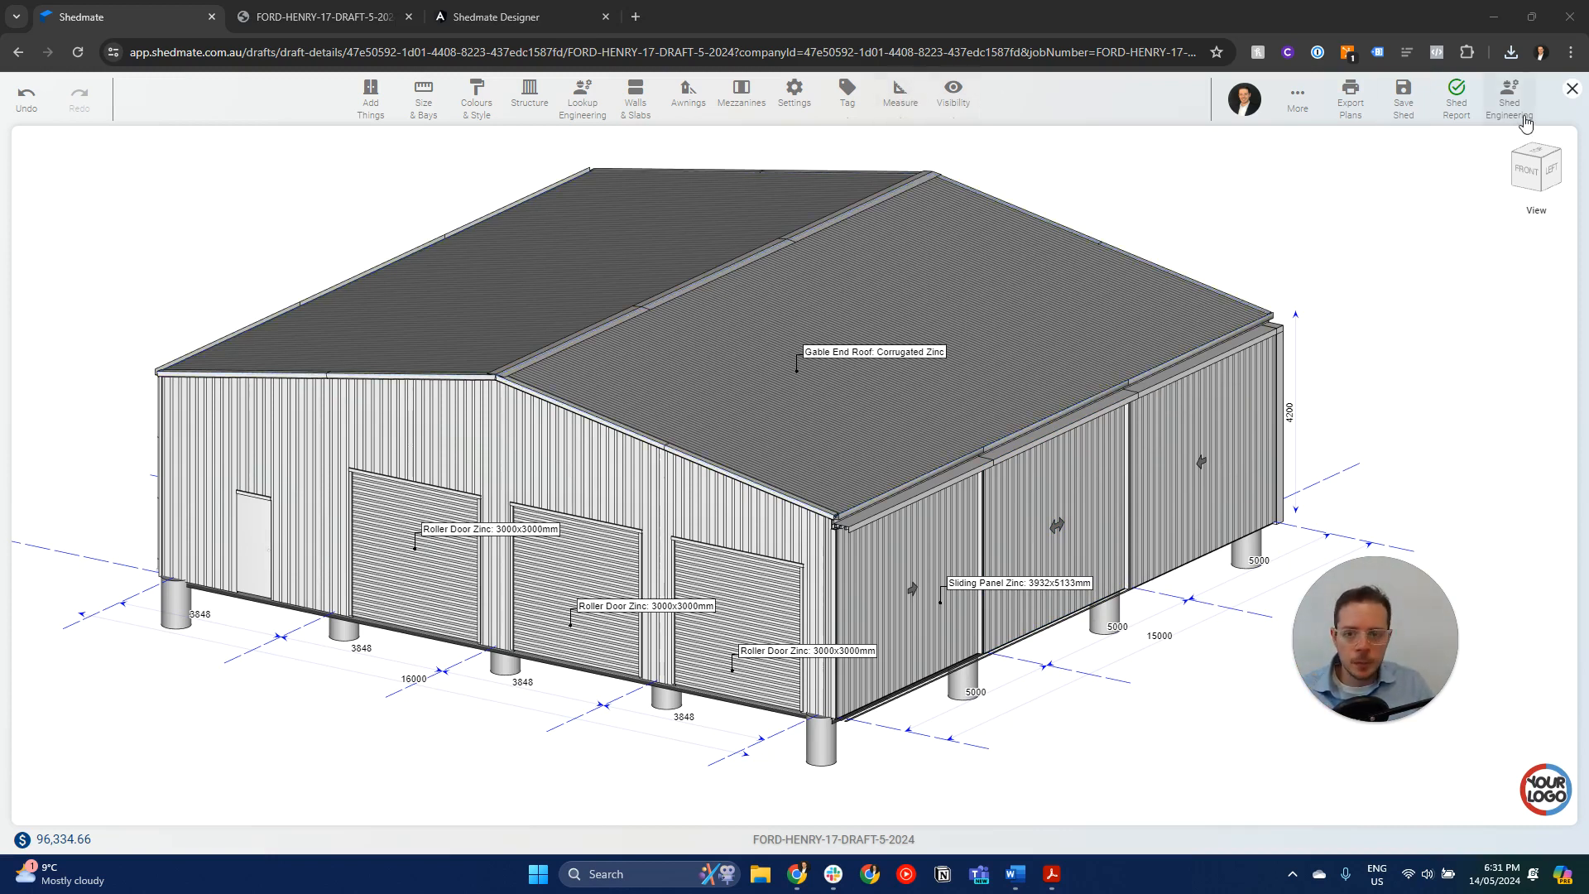
- Leave the shed editor for the draft's quoting and review the item categories, units and prices in the Pricing Database
{"action": "left_click", "coordinate": [1570, 88]}
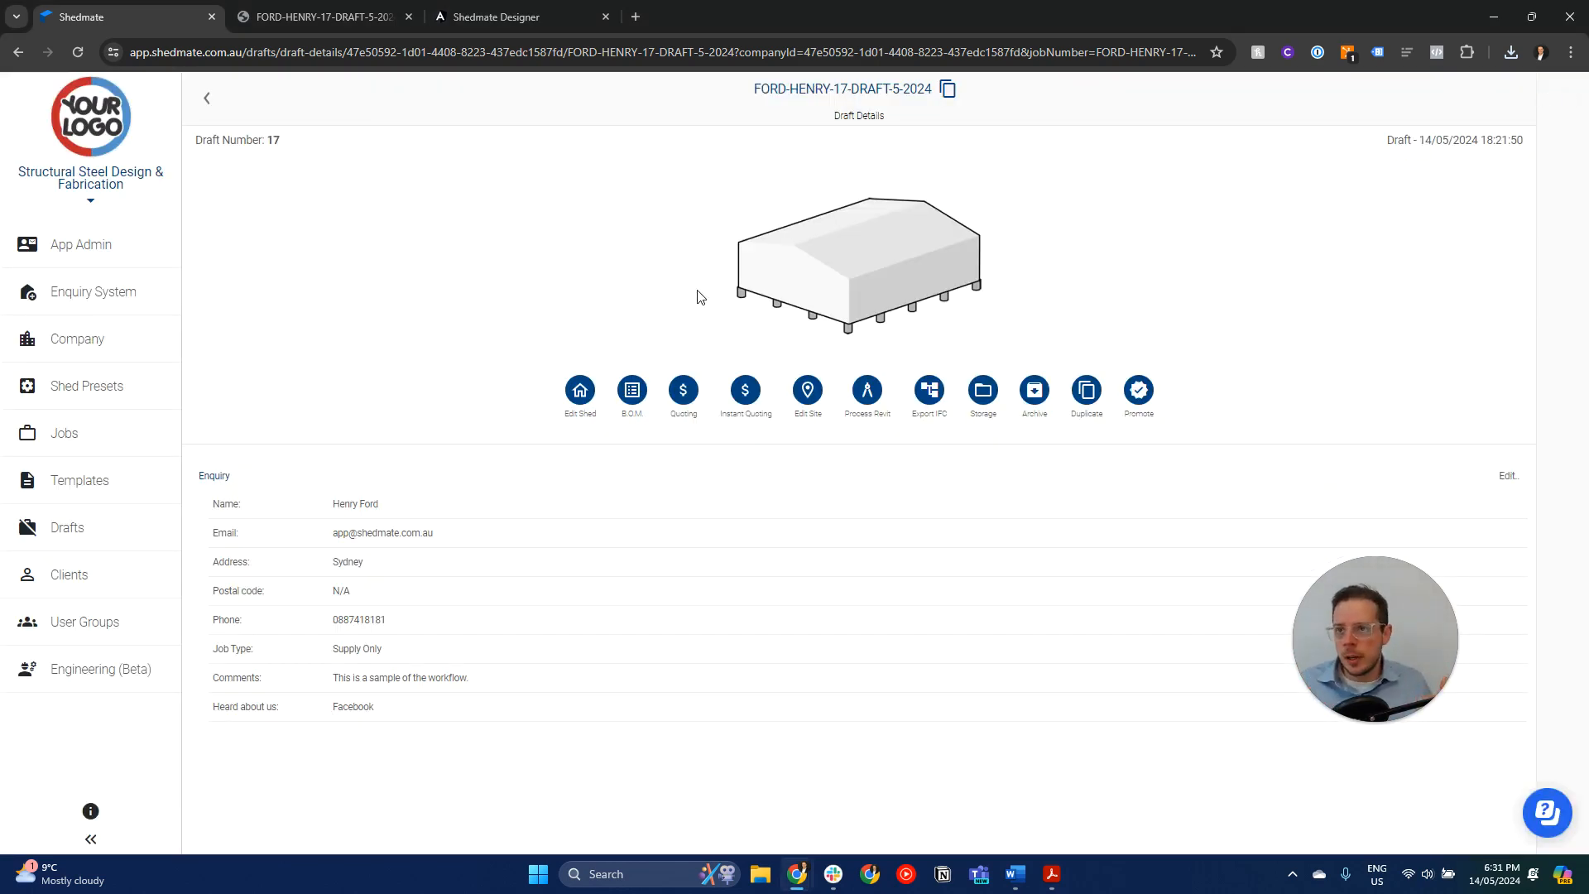
{"action": "left_click", "coordinate": [746, 394]}
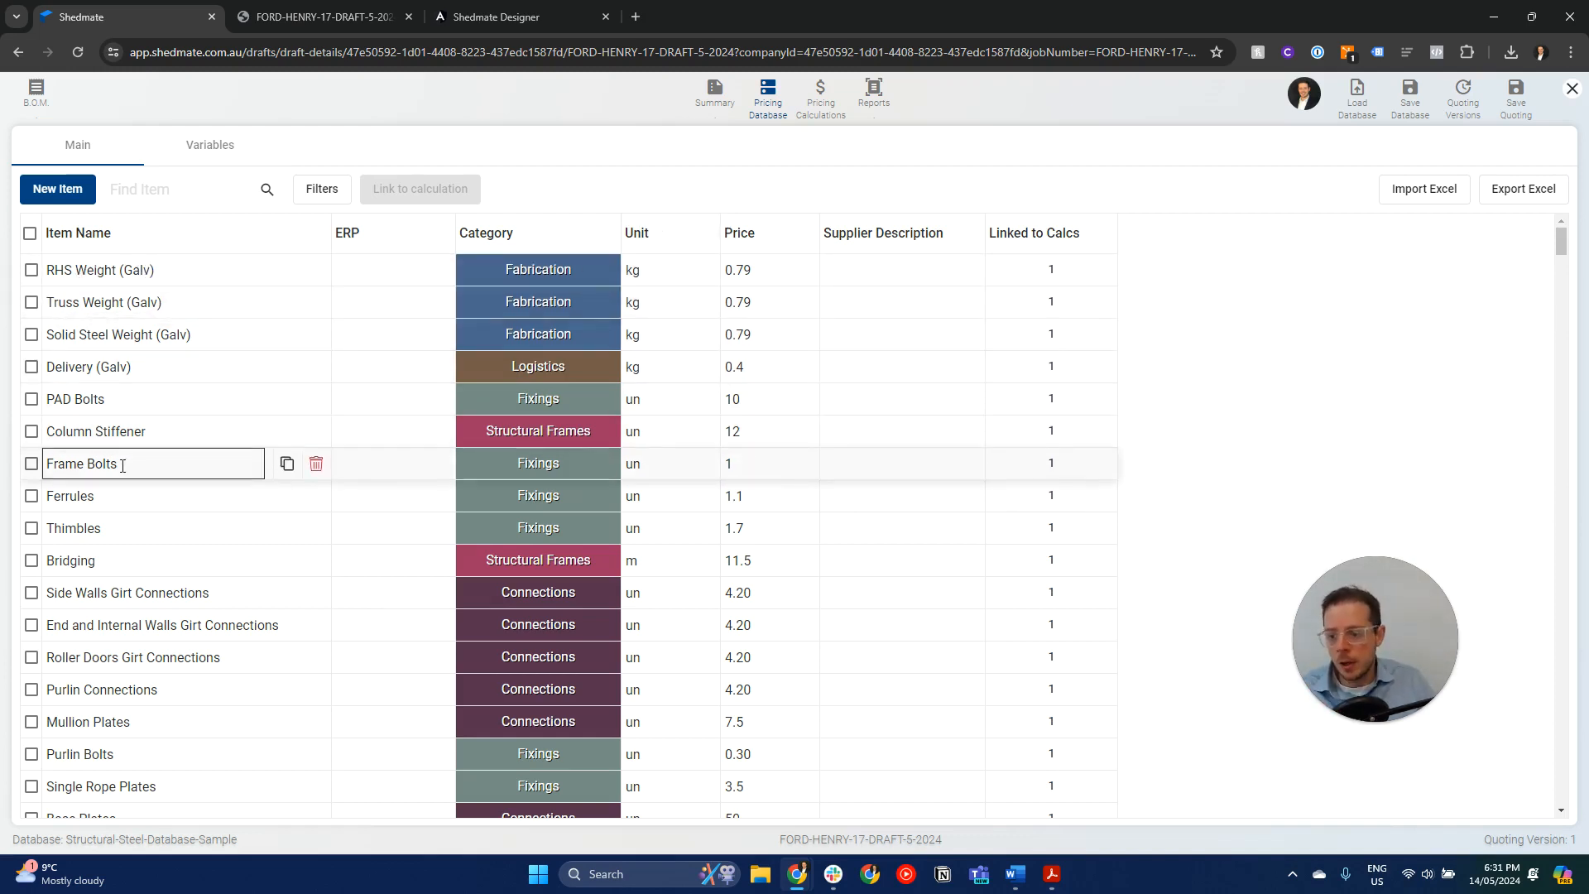
{"action": "scroll", "coordinate": [120, 507], "scroll_direction": "down", "scroll_amount": 2}
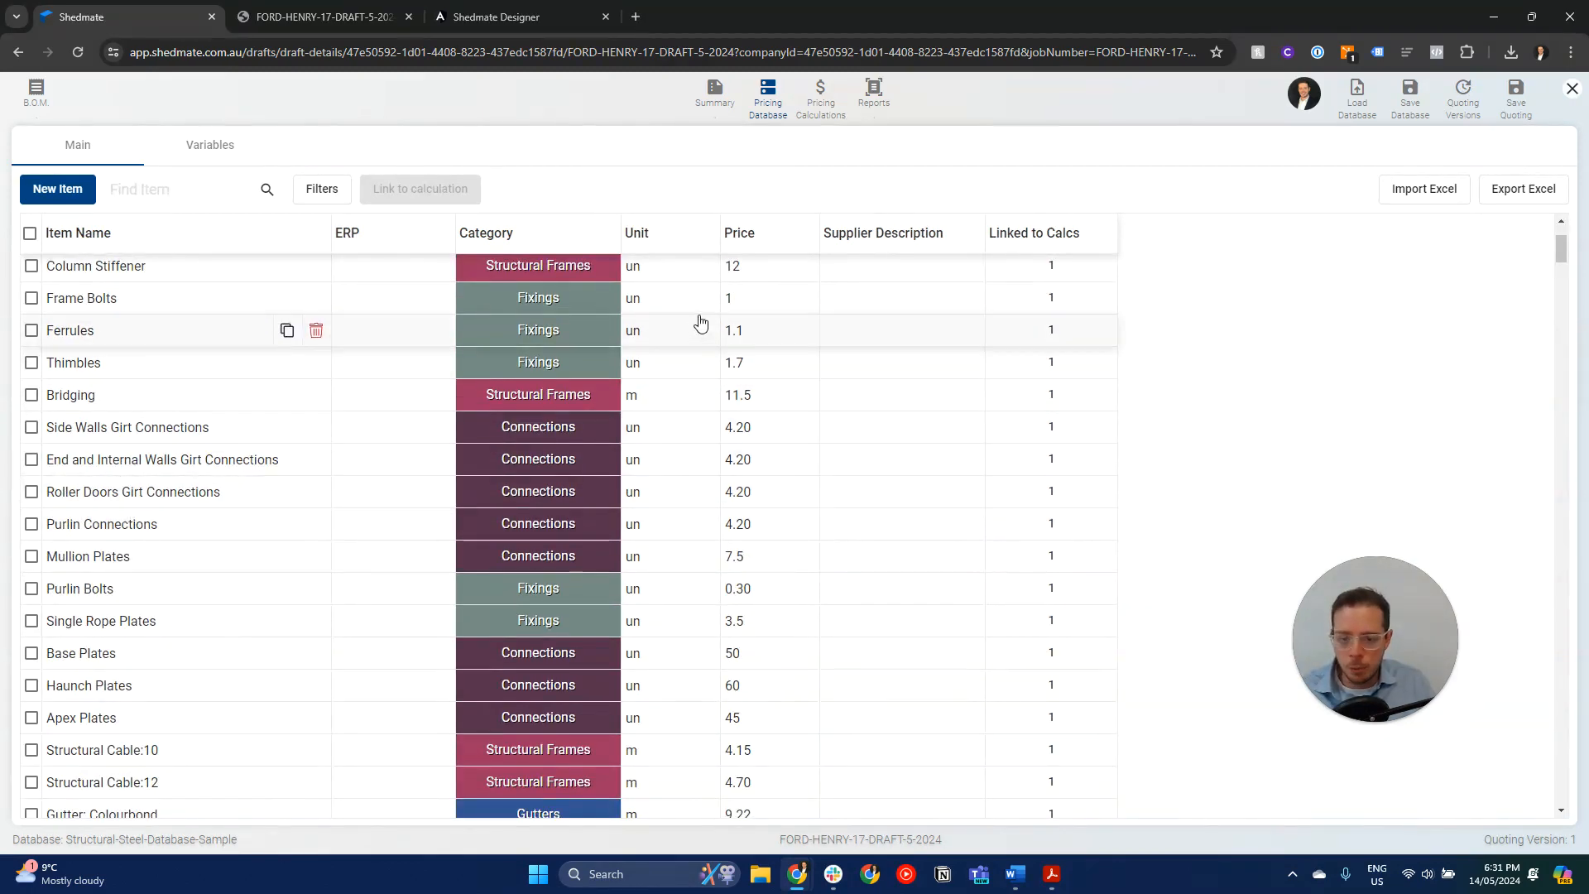
{"action": "scroll", "coordinate": [654, 300], "scroll_direction": "down", "scroll_amount": 8}
{"action": "scroll", "coordinate": [653, 306], "scroll_direction": "up", "scroll_amount": 1}
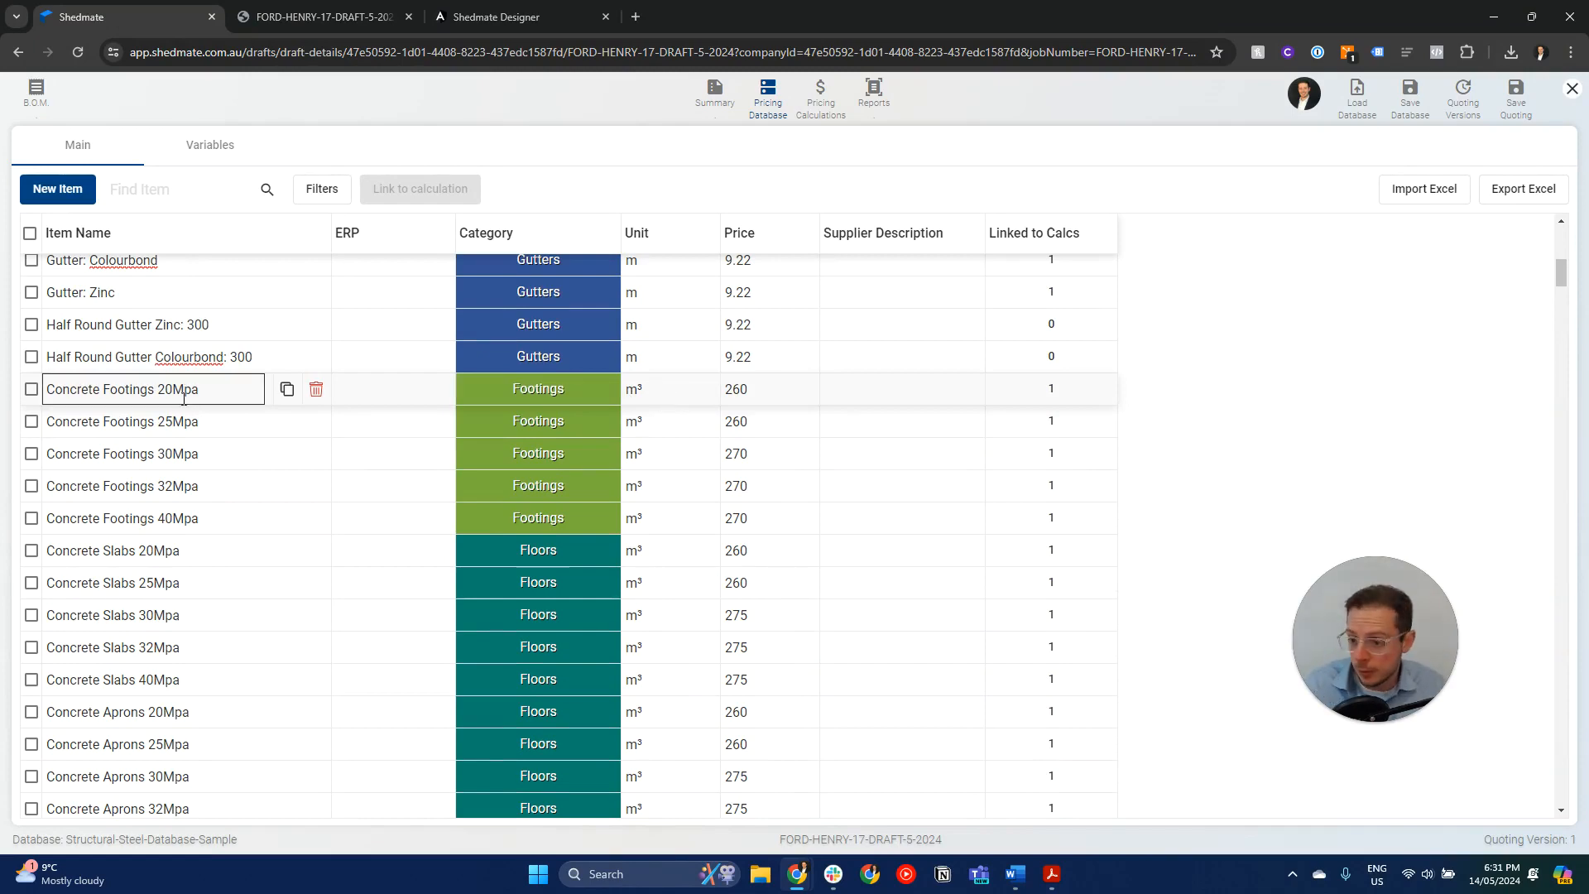
{"action": "scroll", "coordinate": [174, 422], "scroll_direction": "up", "scroll_amount": 3}
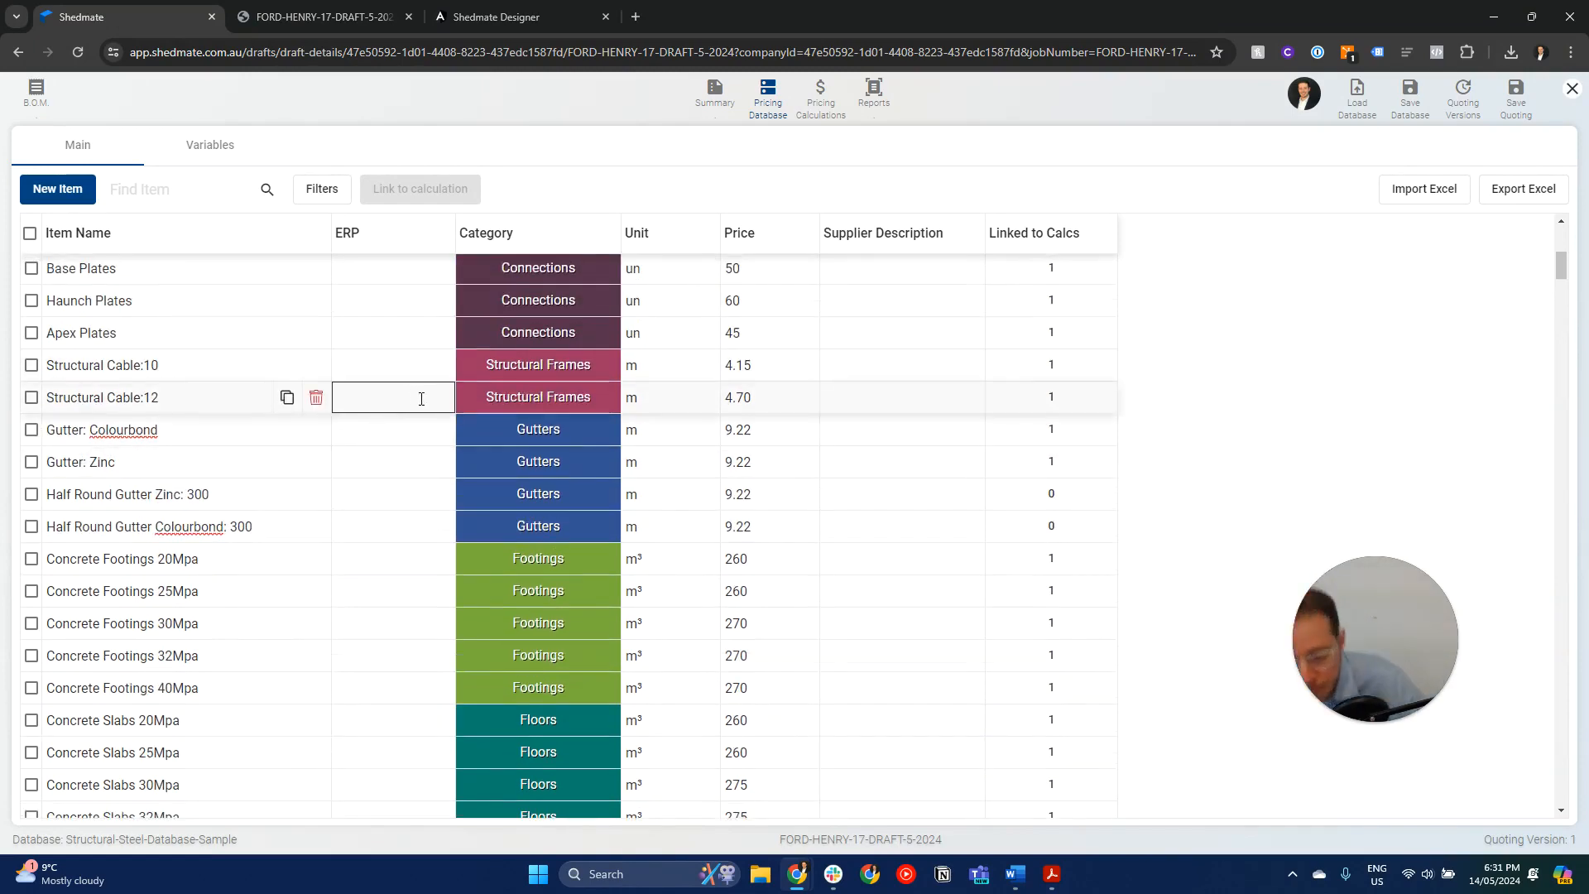
{"action": "scroll", "coordinate": [418, 496], "scroll_direction": "up", "scroll_amount": 7}
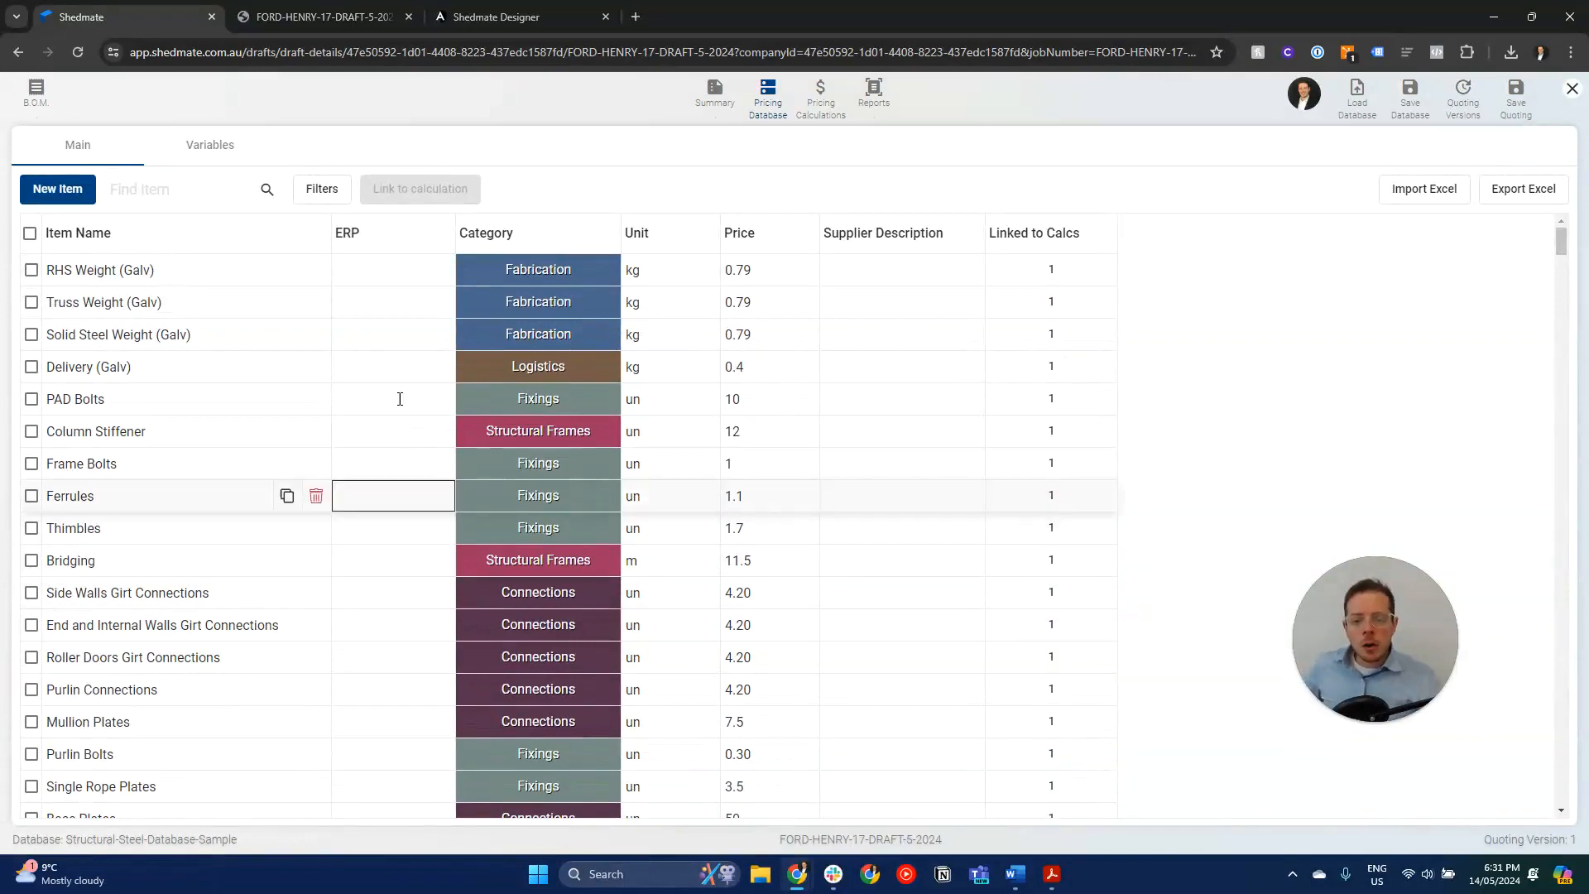
- Open the Pricing Calculations and sort the items by Price Total in descending order
{"action": "left_click", "coordinate": [828, 103]}
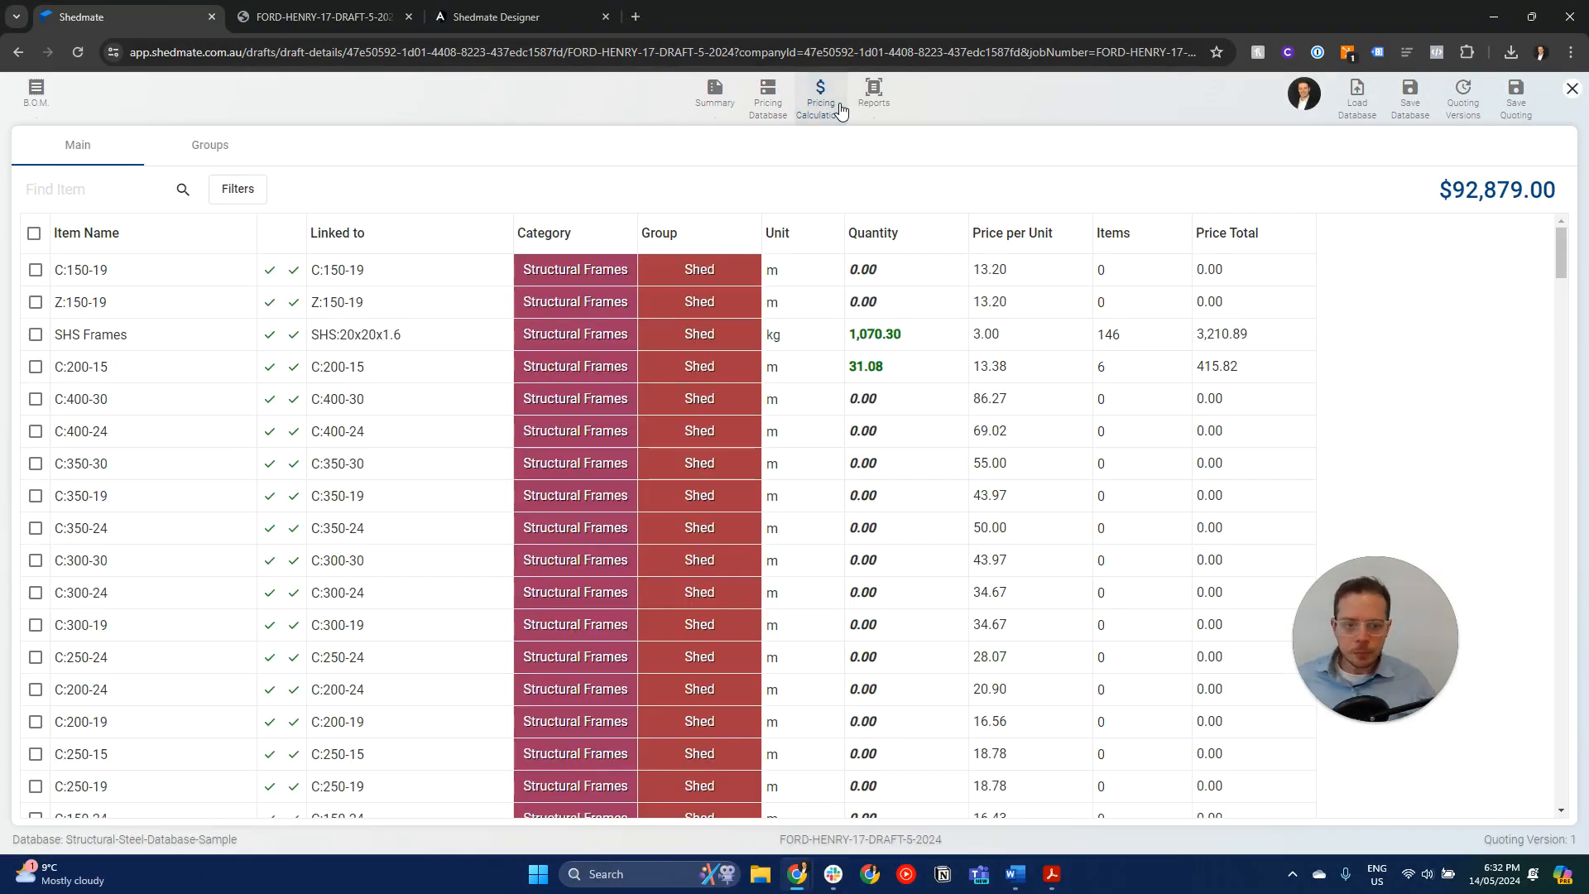
{"action": "left_click", "coordinate": [1222, 240]}
{"action": "left_click", "coordinate": [1221, 237]}
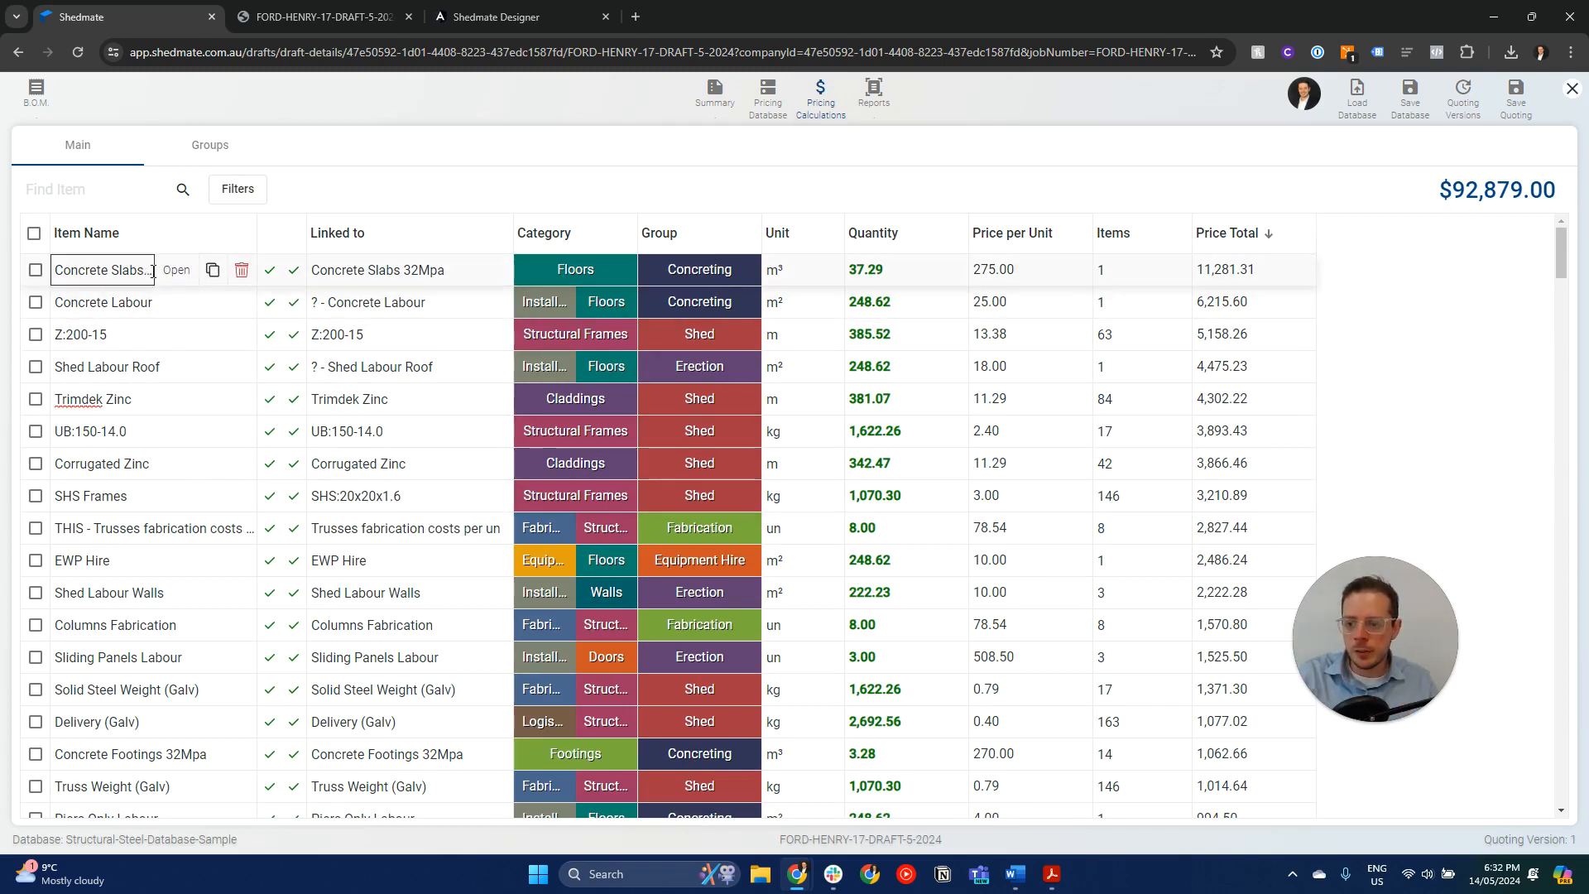
- Review the Concrete Slabs 32Mpa calculation, including its linked price, item rules and multiplier, and close it without changes
{"action": "left_click", "coordinate": [185, 273]}
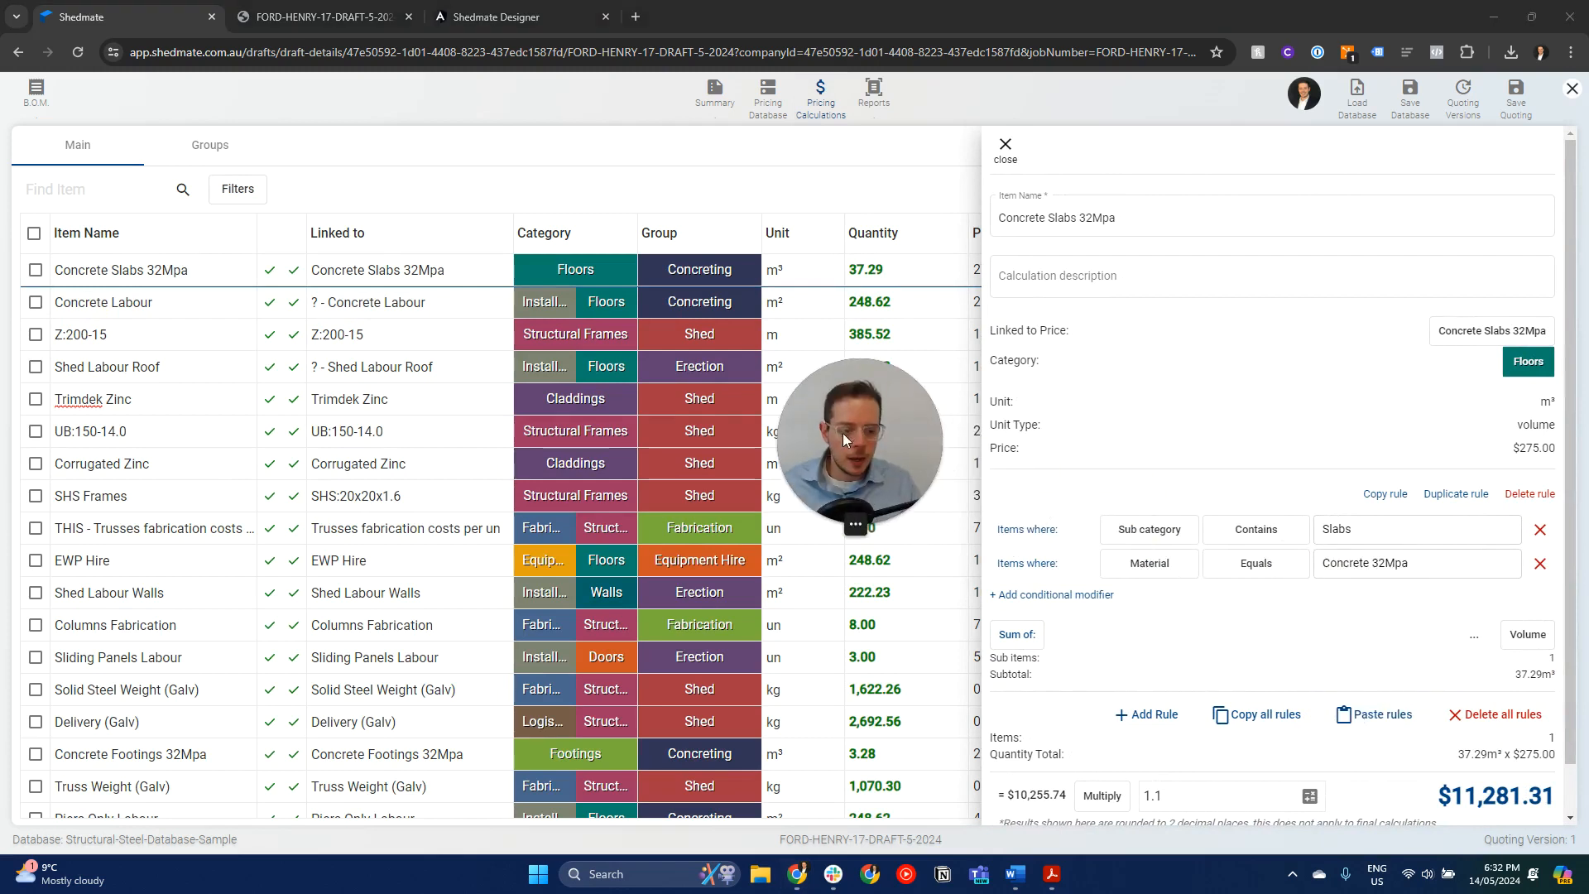
{"action": "scroll", "coordinate": [1242, 513], "scroll_direction": "down", "scroll_amount": 1}
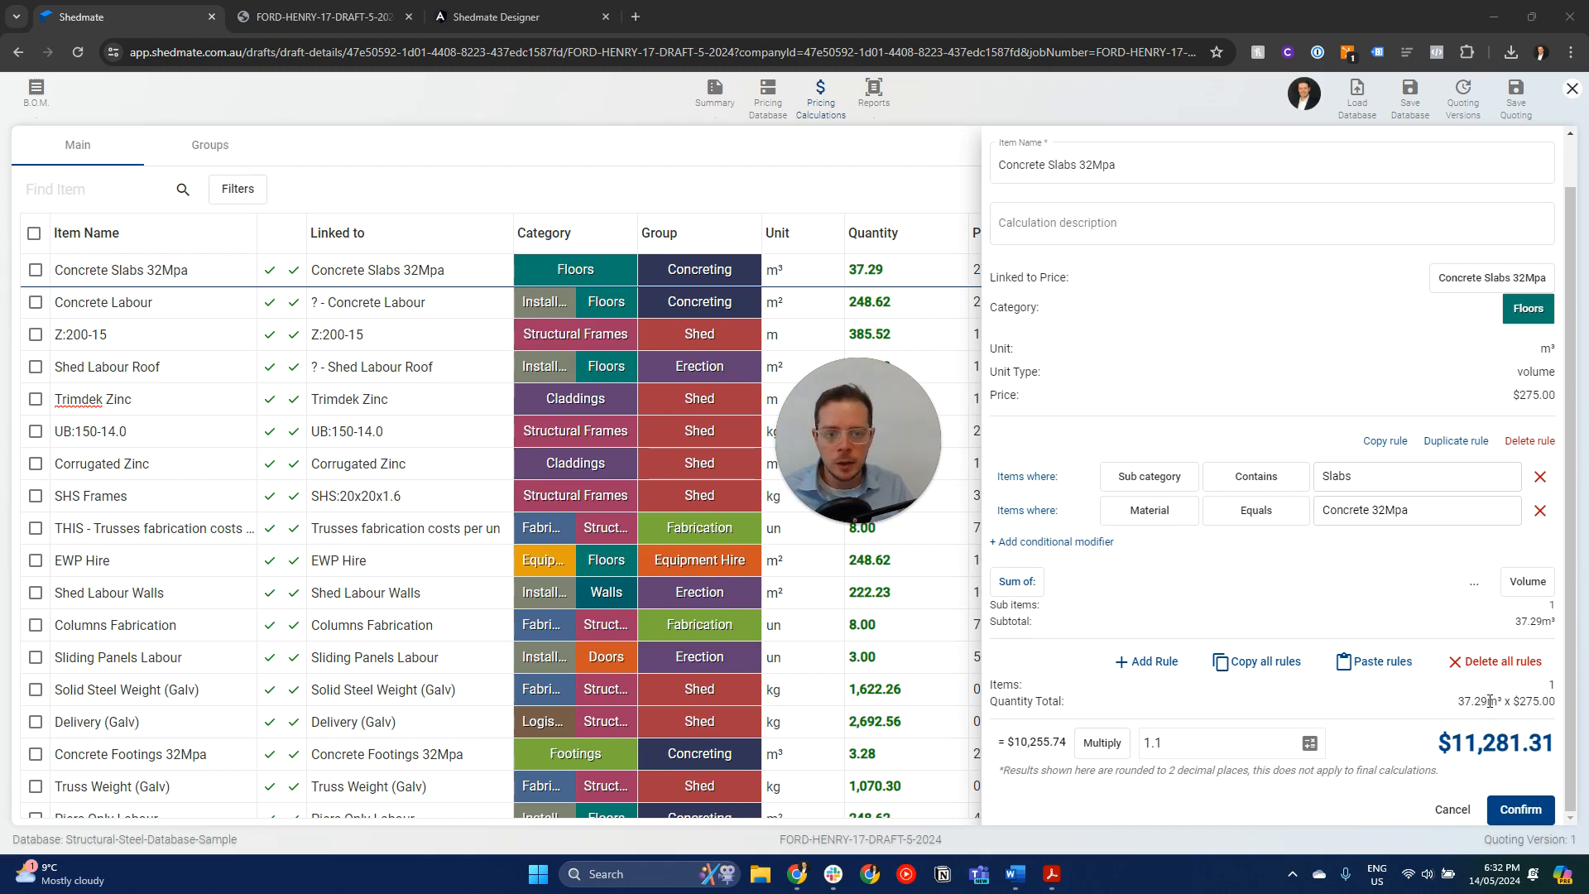
{"action": "scroll", "coordinate": [1490, 701], "scroll_direction": "up", "scroll_amount": 1}
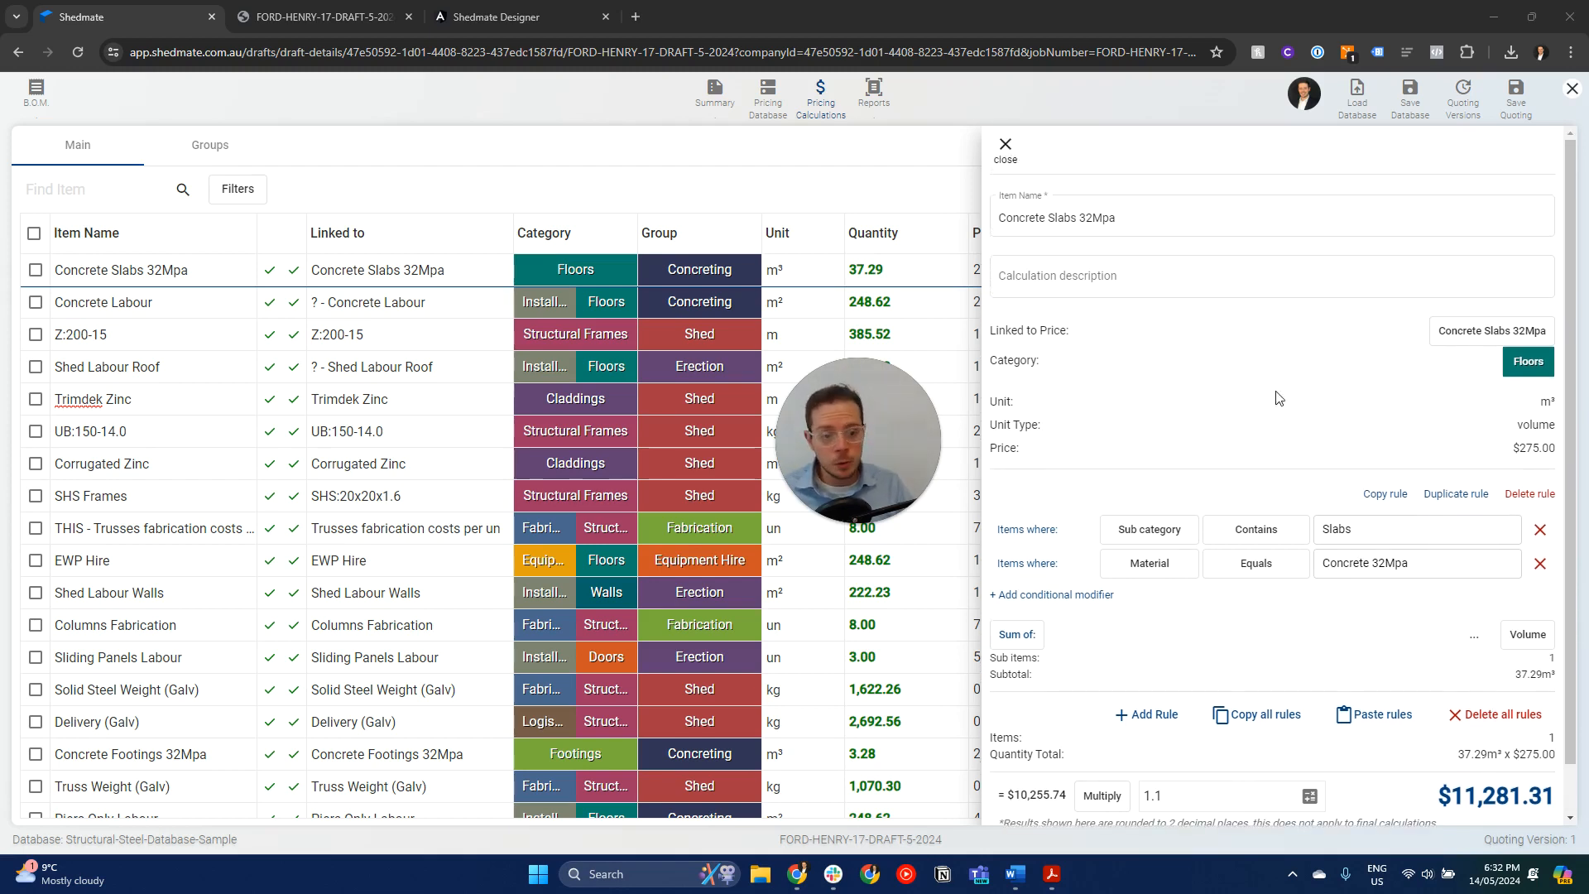
{"action": "scroll", "coordinate": [1322, 535], "scroll_direction": "down", "scroll_amount": 1}
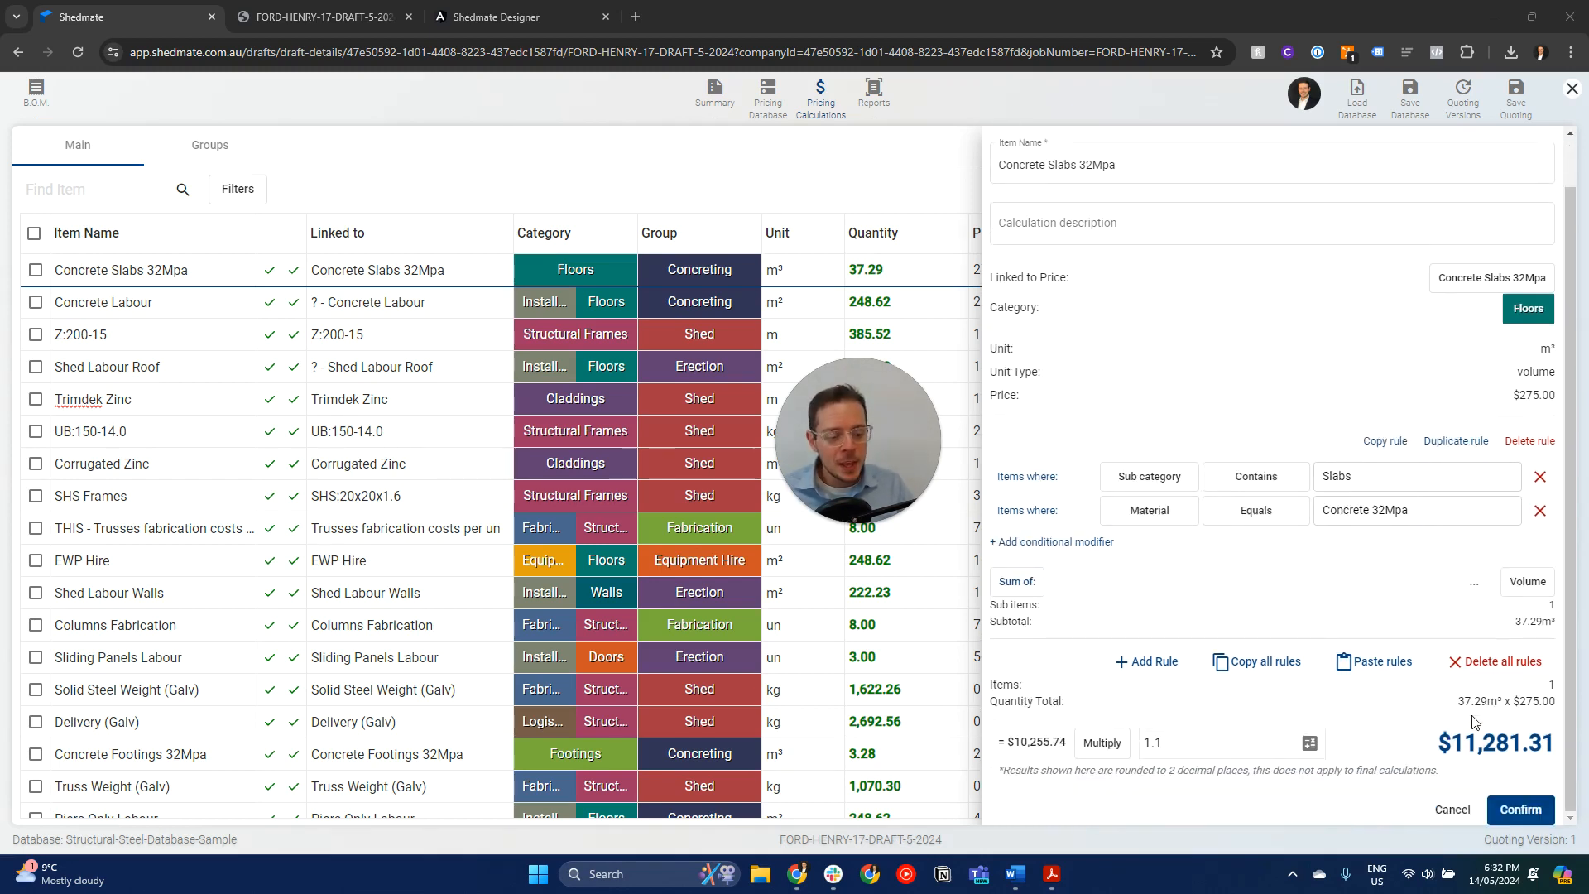
{"action": "scroll", "coordinate": [1003, 136], "scroll_direction": "up", "scroll_amount": 1}
{"action": "left_click", "coordinate": [1005, 144]}
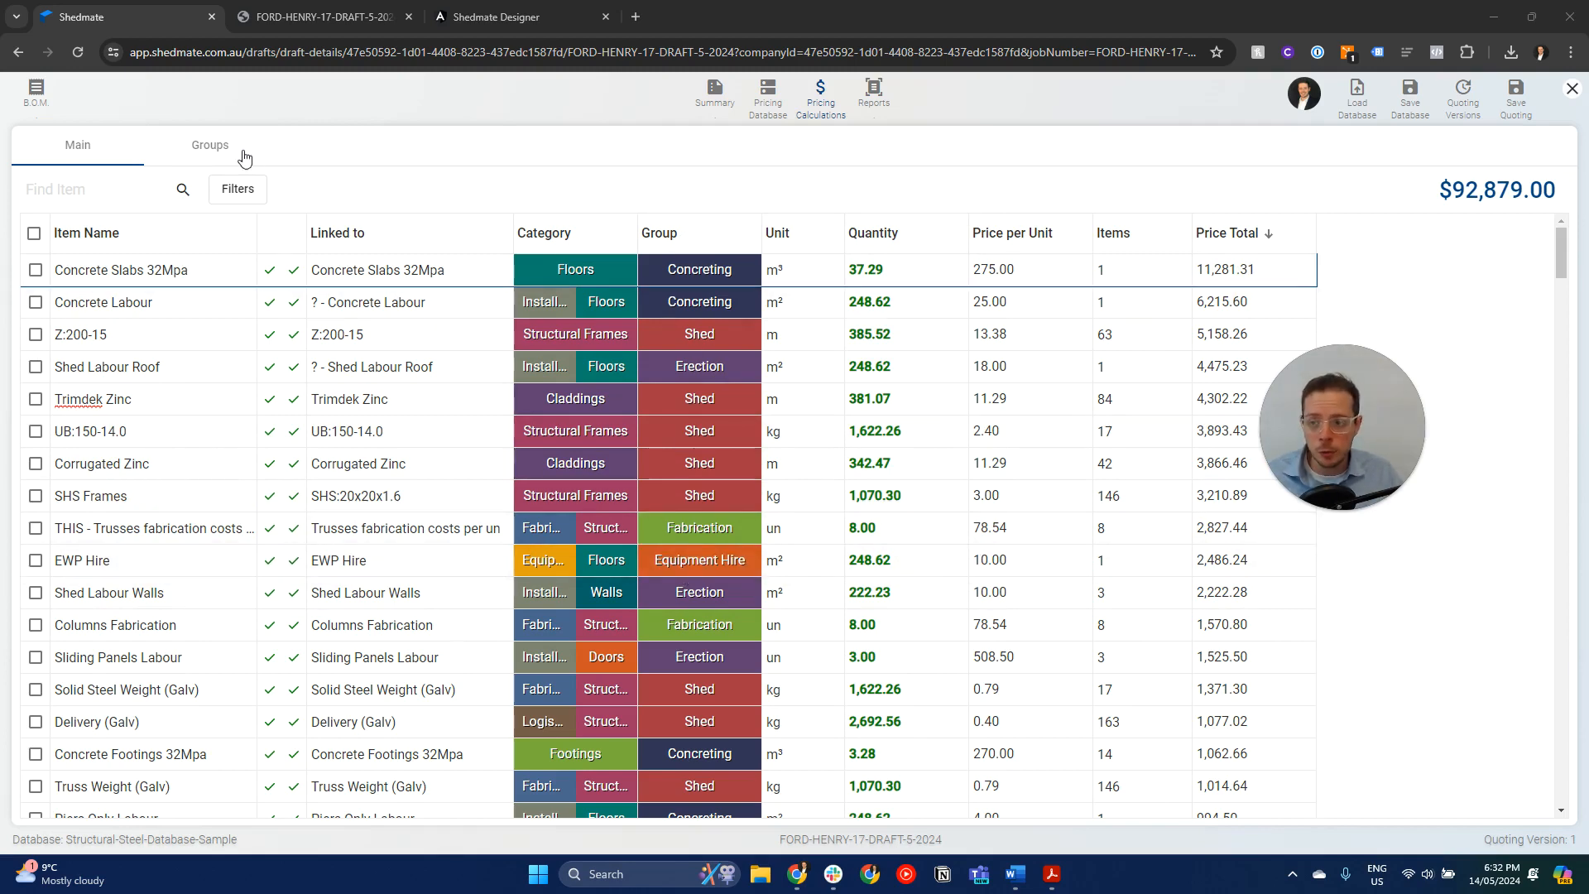
- Review the markup, taxes and discount of the pricing groups and return to the main calculation list
{"action": "left_click", "coordinate": [205, 147]}
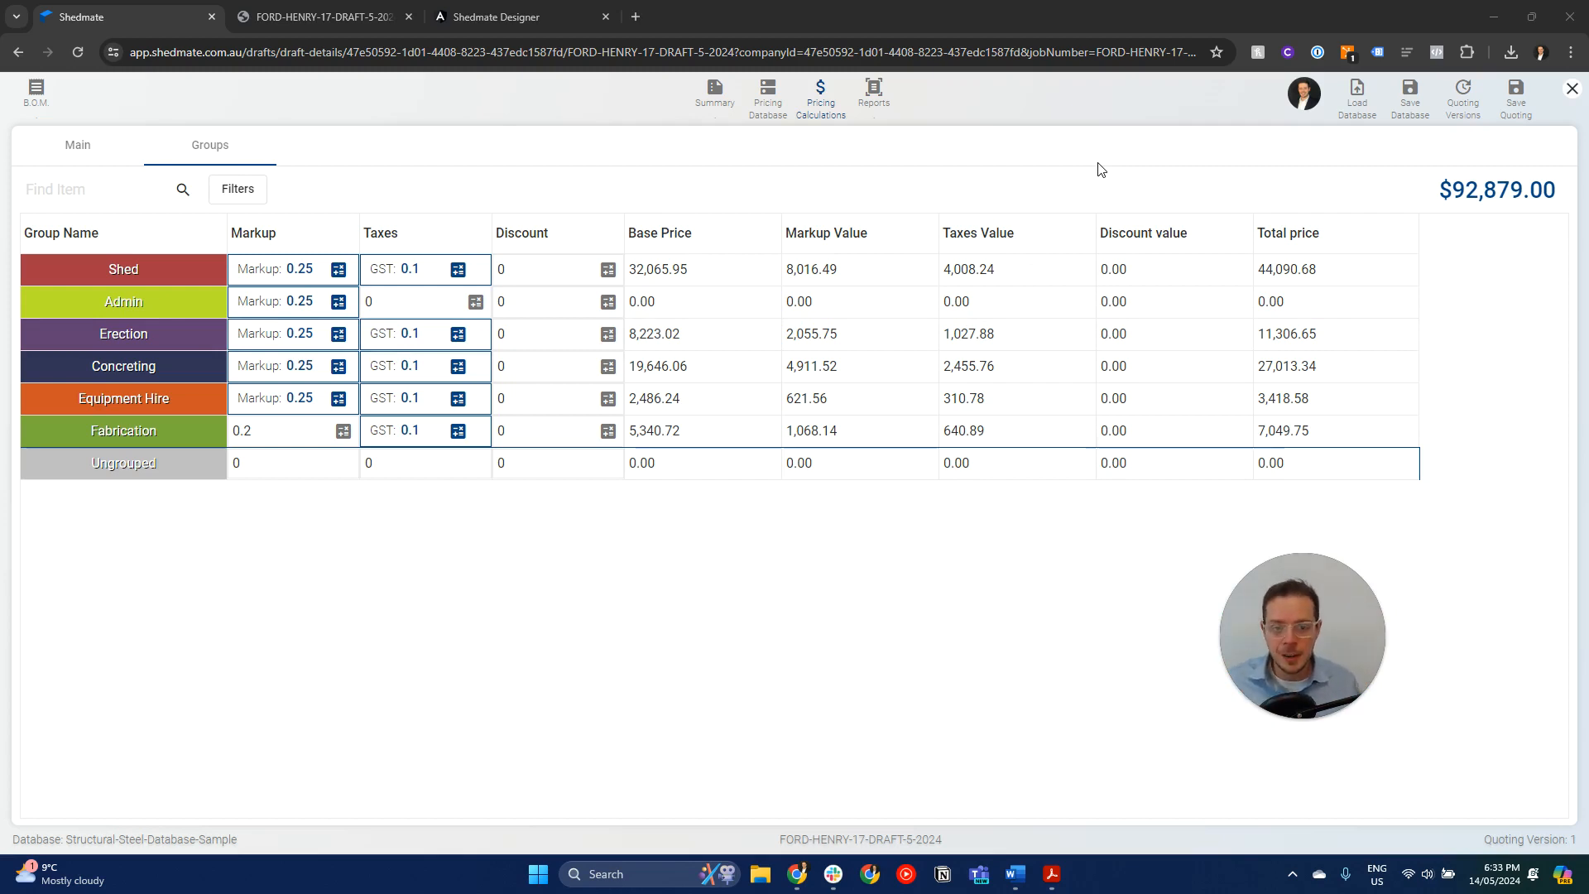
{"action": "left_click", "coordinate": [100, 147]}
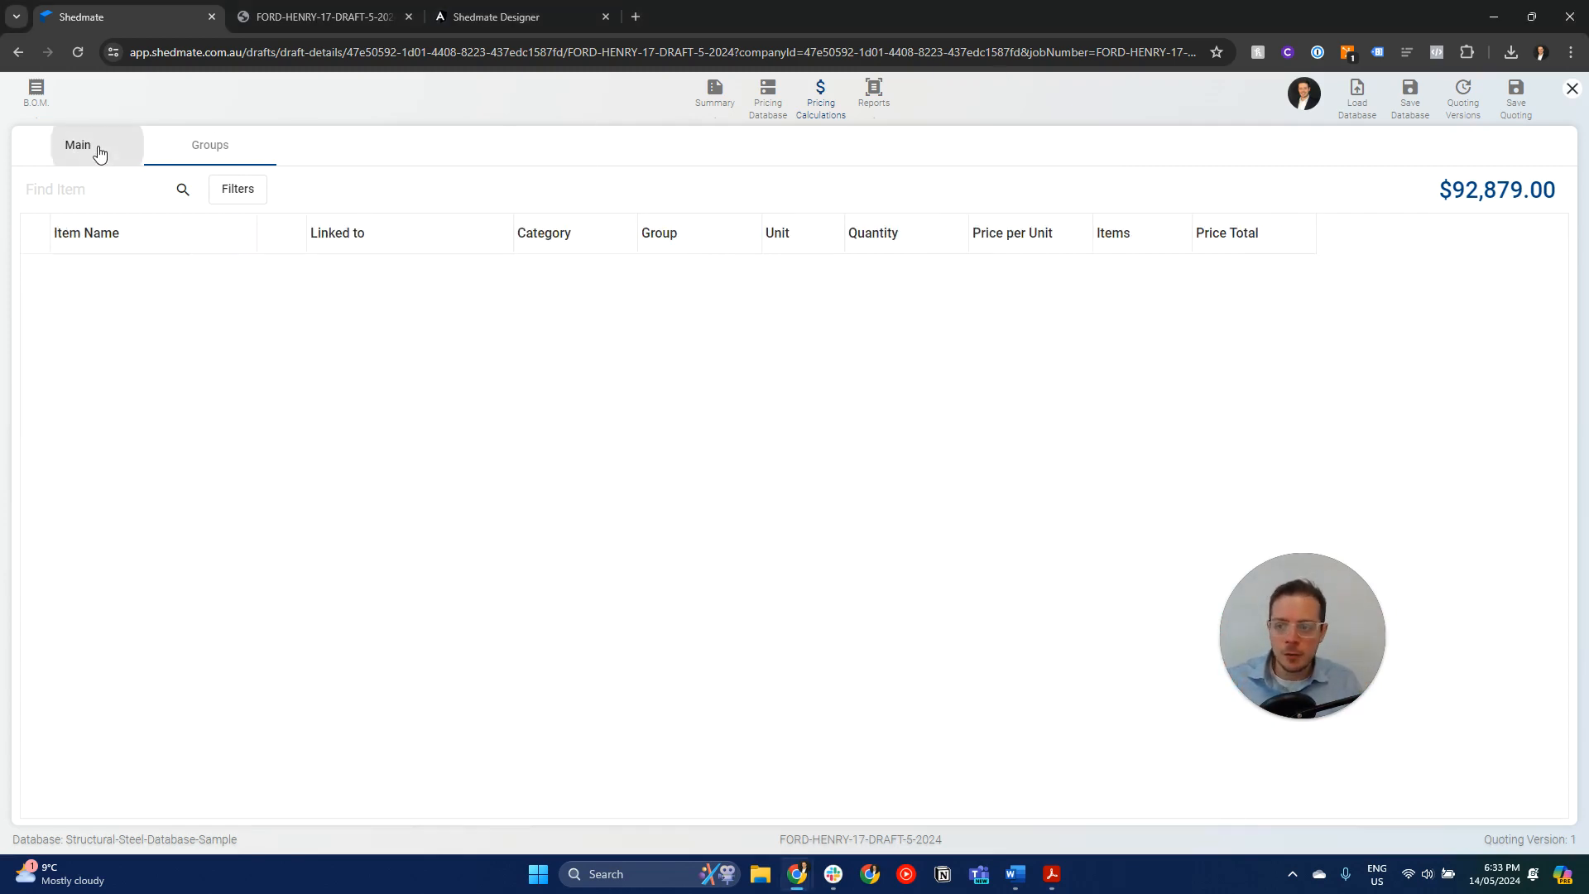
- Recheck the pricing groups, then open the total price summary from the main list and inspect its 3D shed model
{"action": "left_click", "coordinate": [206, 151]}
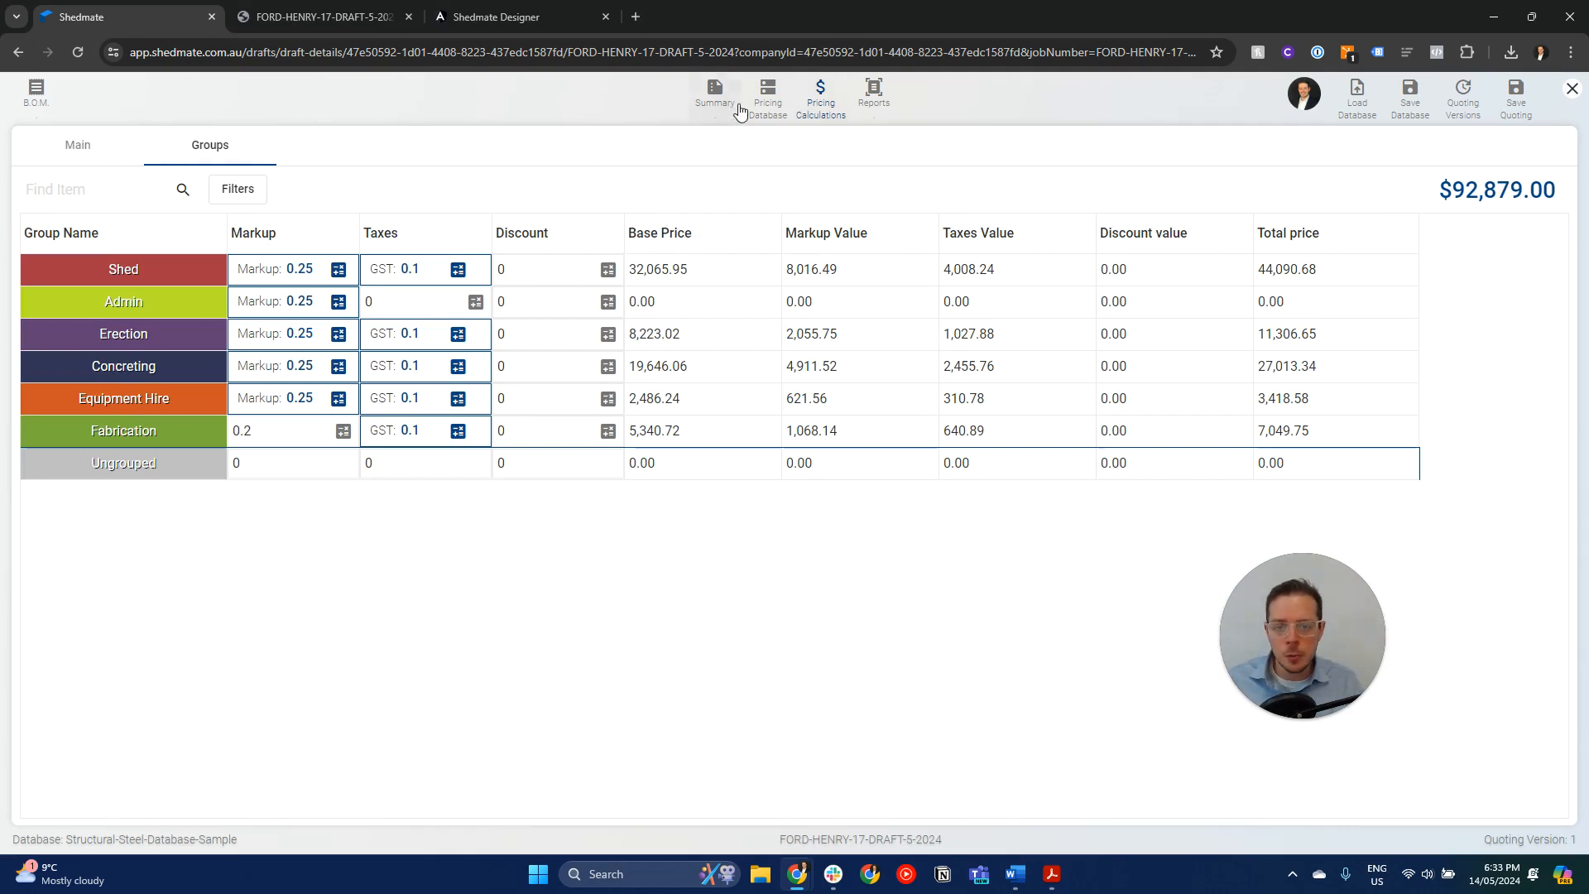
{"action": "left_click", "coordinate": [133, 155]}
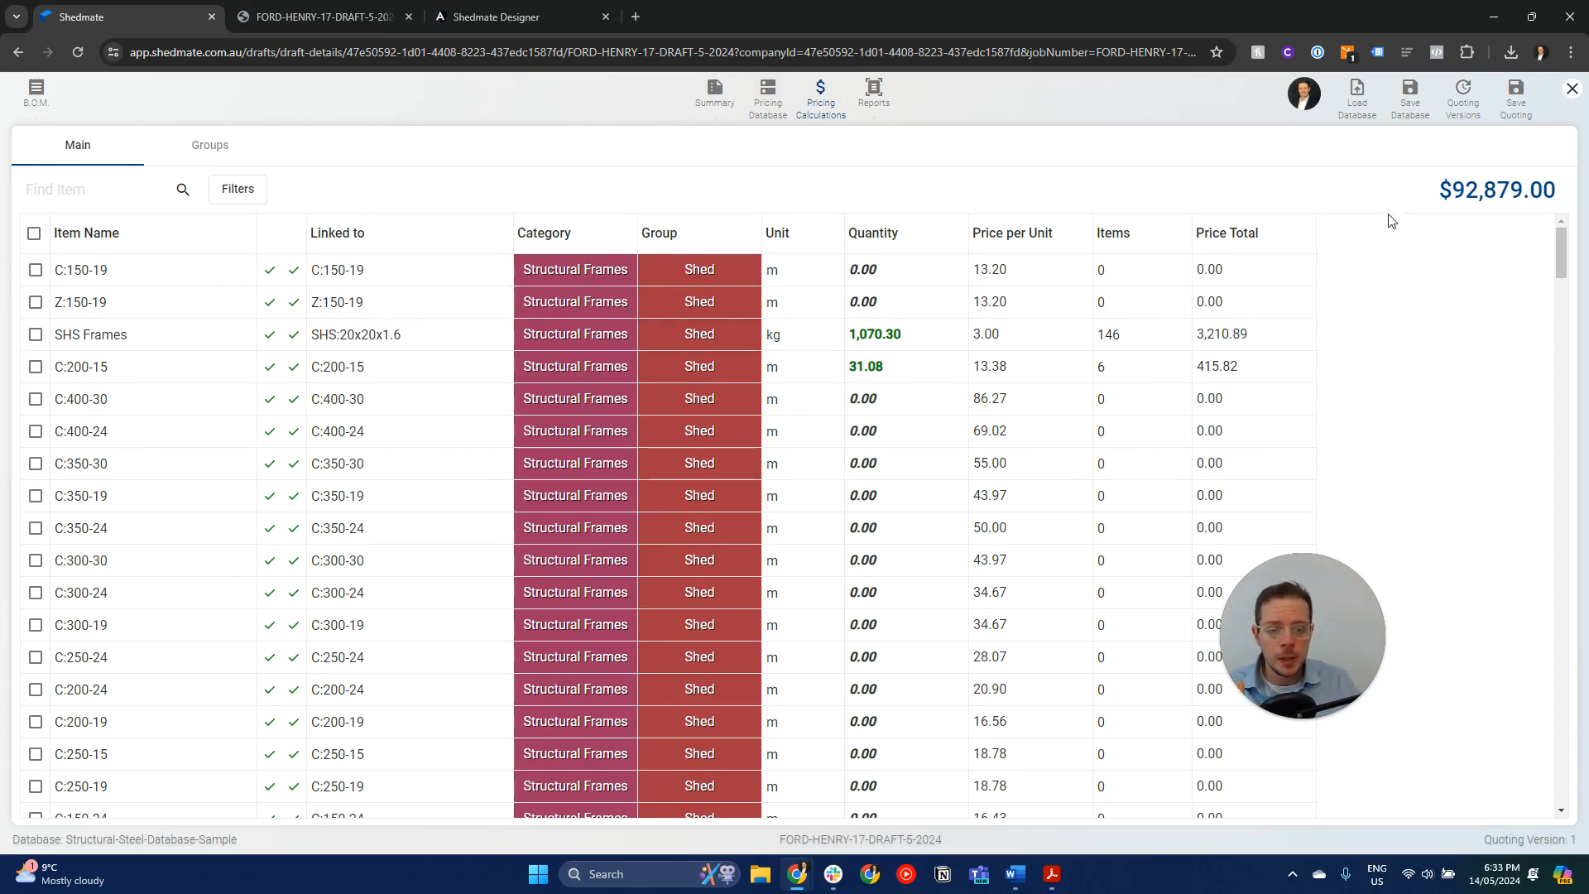
{"action": "left_click", "coordinate": [1485, 187]}
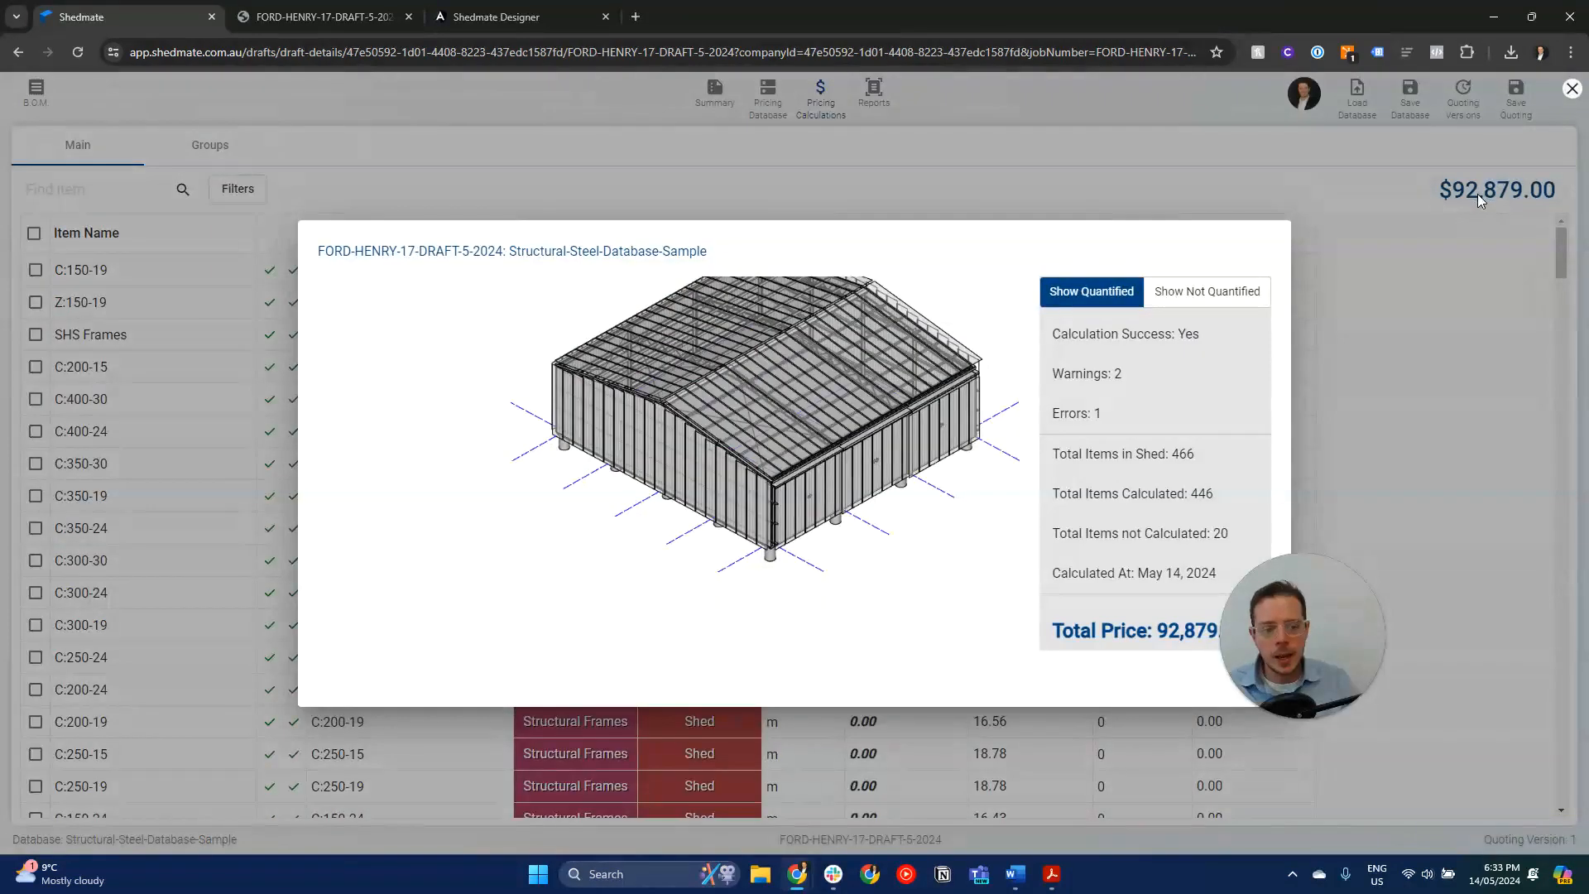
{"action": "left_click_drag", "start_coordinate": [842, 484], "coordinate": [817, 506]}
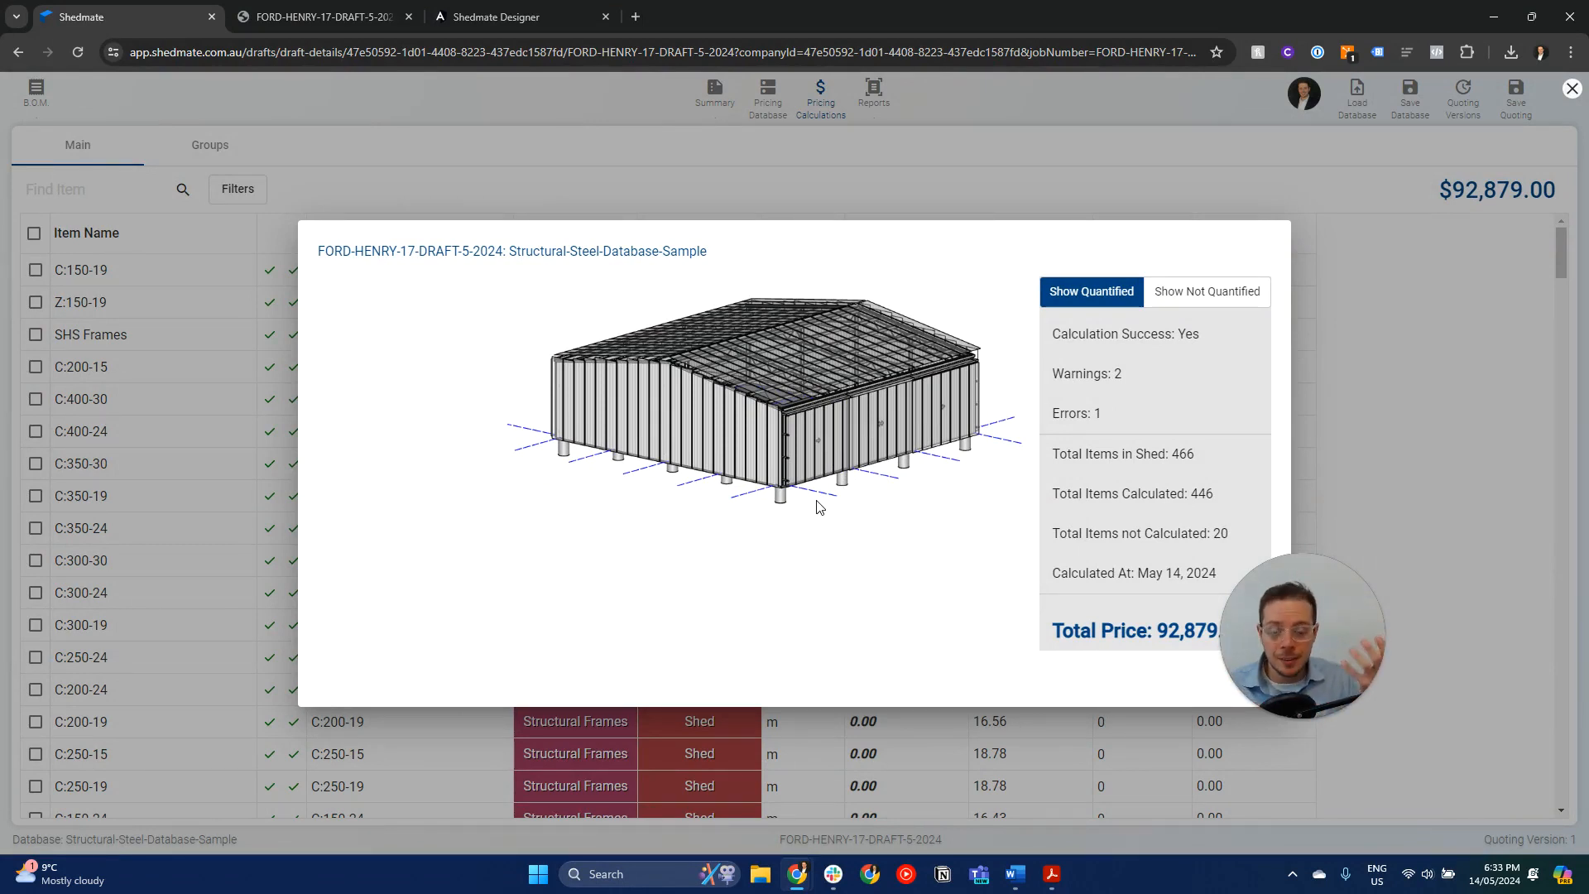
{"action": "scroll", "coordinate": [840, 447], "scroll_direction": "up", "scroll_amount": 4}
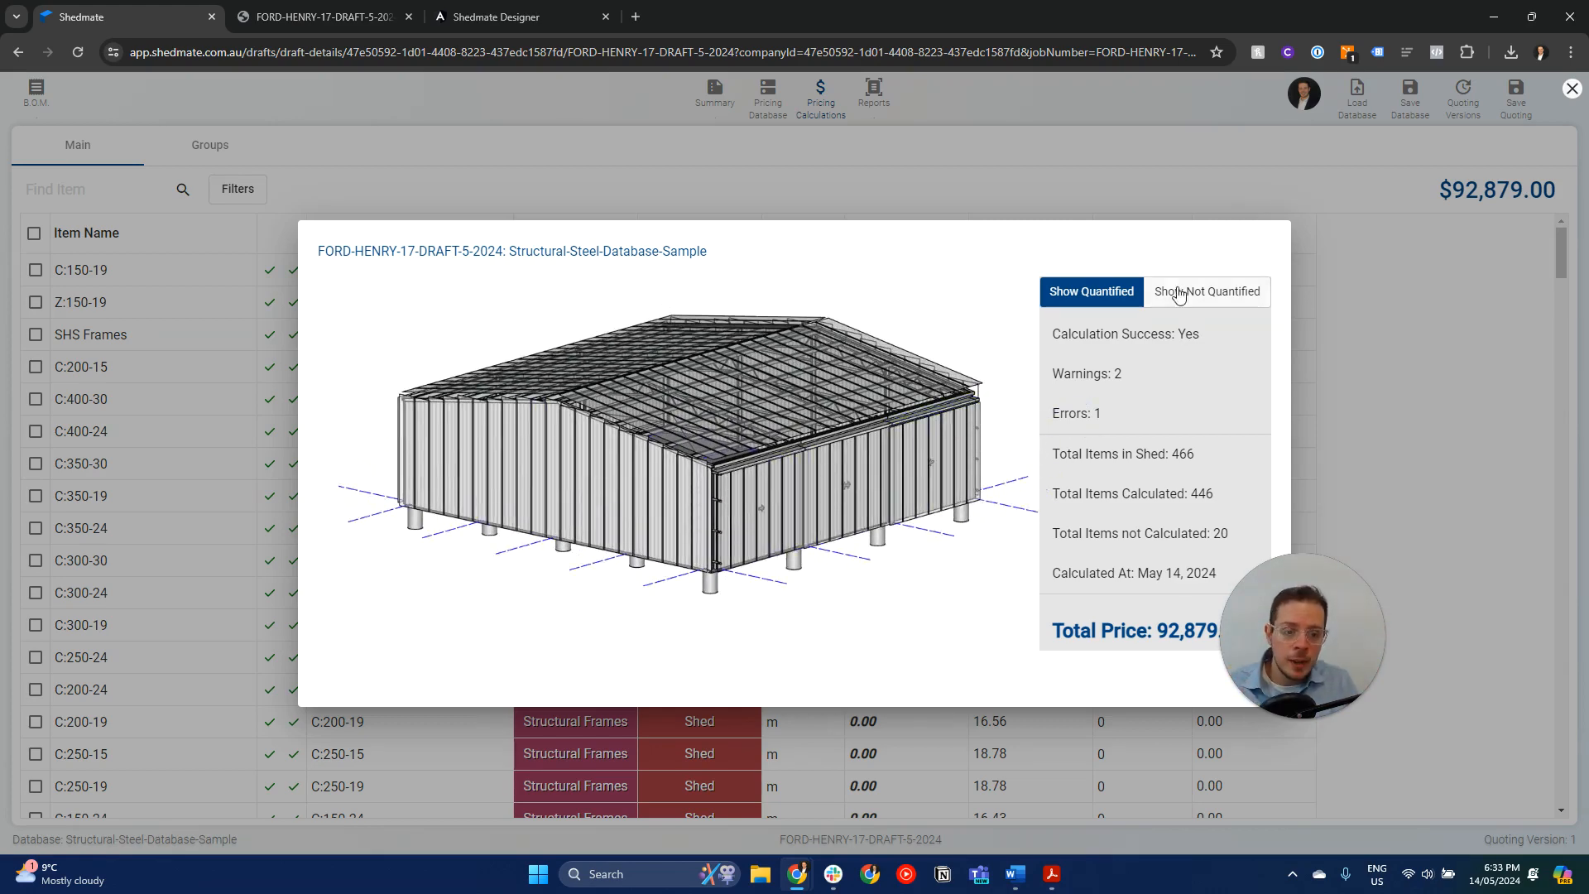
- Compare the quantified and not-quantified items in the shed model of the price summary, and close the summary
{"action": "left_click", "coordinate": [1182, 295]}
{"action": "mouse_move", "coordinate": [861, 574]}
{"action": "left_mouse_down"}
{"action": "mouse_move", "coordinate": [841, 592]}
{"action": "mouse_move", "coordinate": [841, 574]}
{"action": "left_mouse_up"}
{"action": "scroll", "coordinate": [844, 584], "scroll_direction": "up", "scroll_amount": 3}
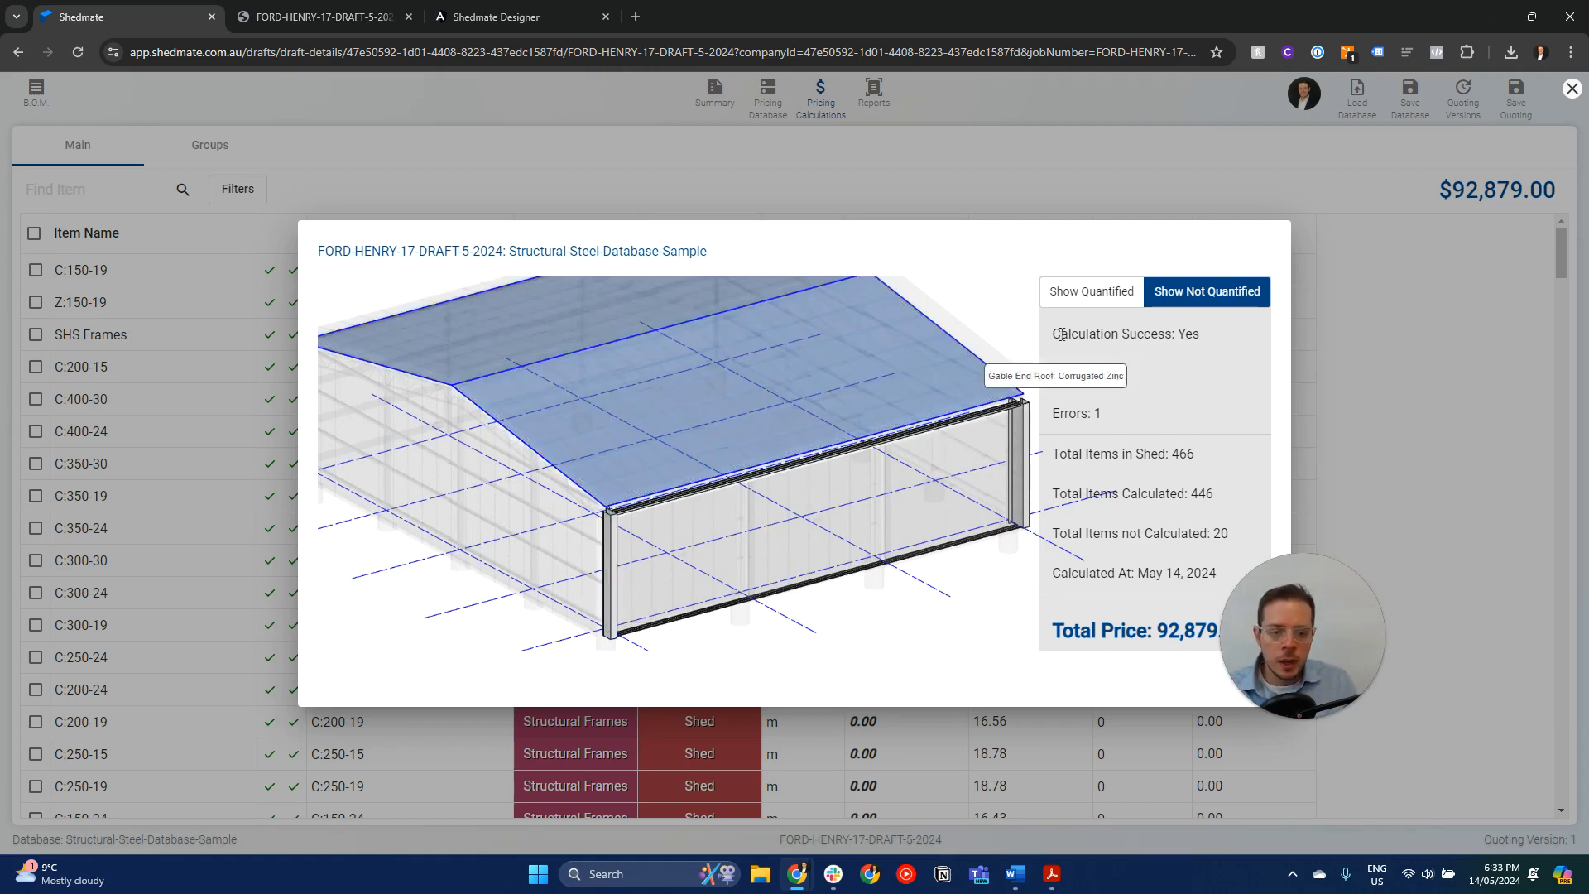
{"action": "left_click", "coordinate": [1091, 293]}
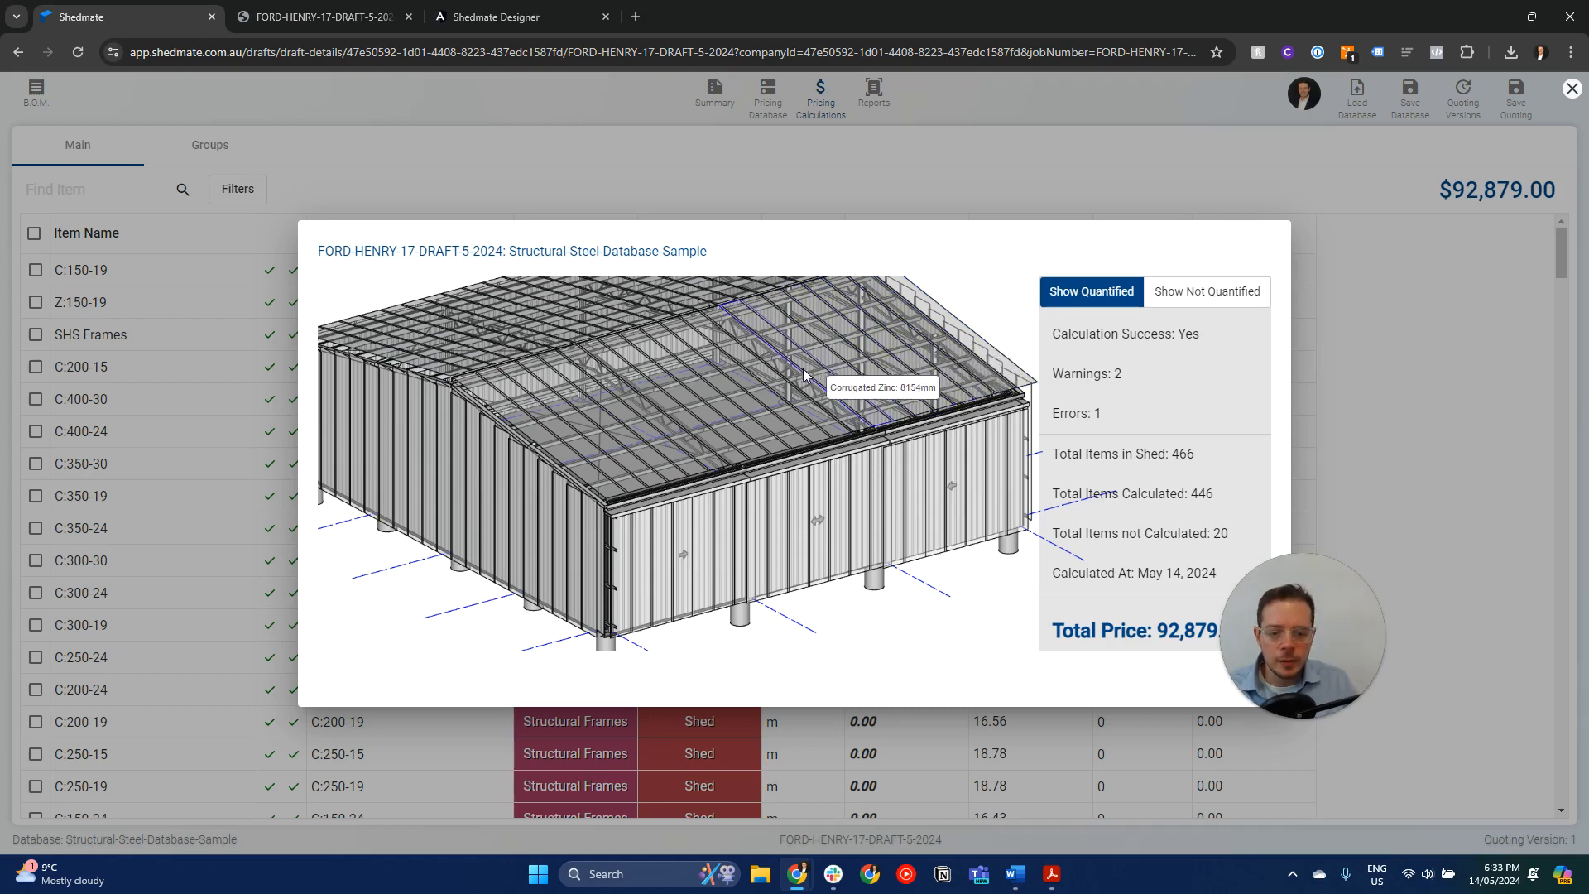
{"action": "left_click", "coordinate": [1192, 296]}
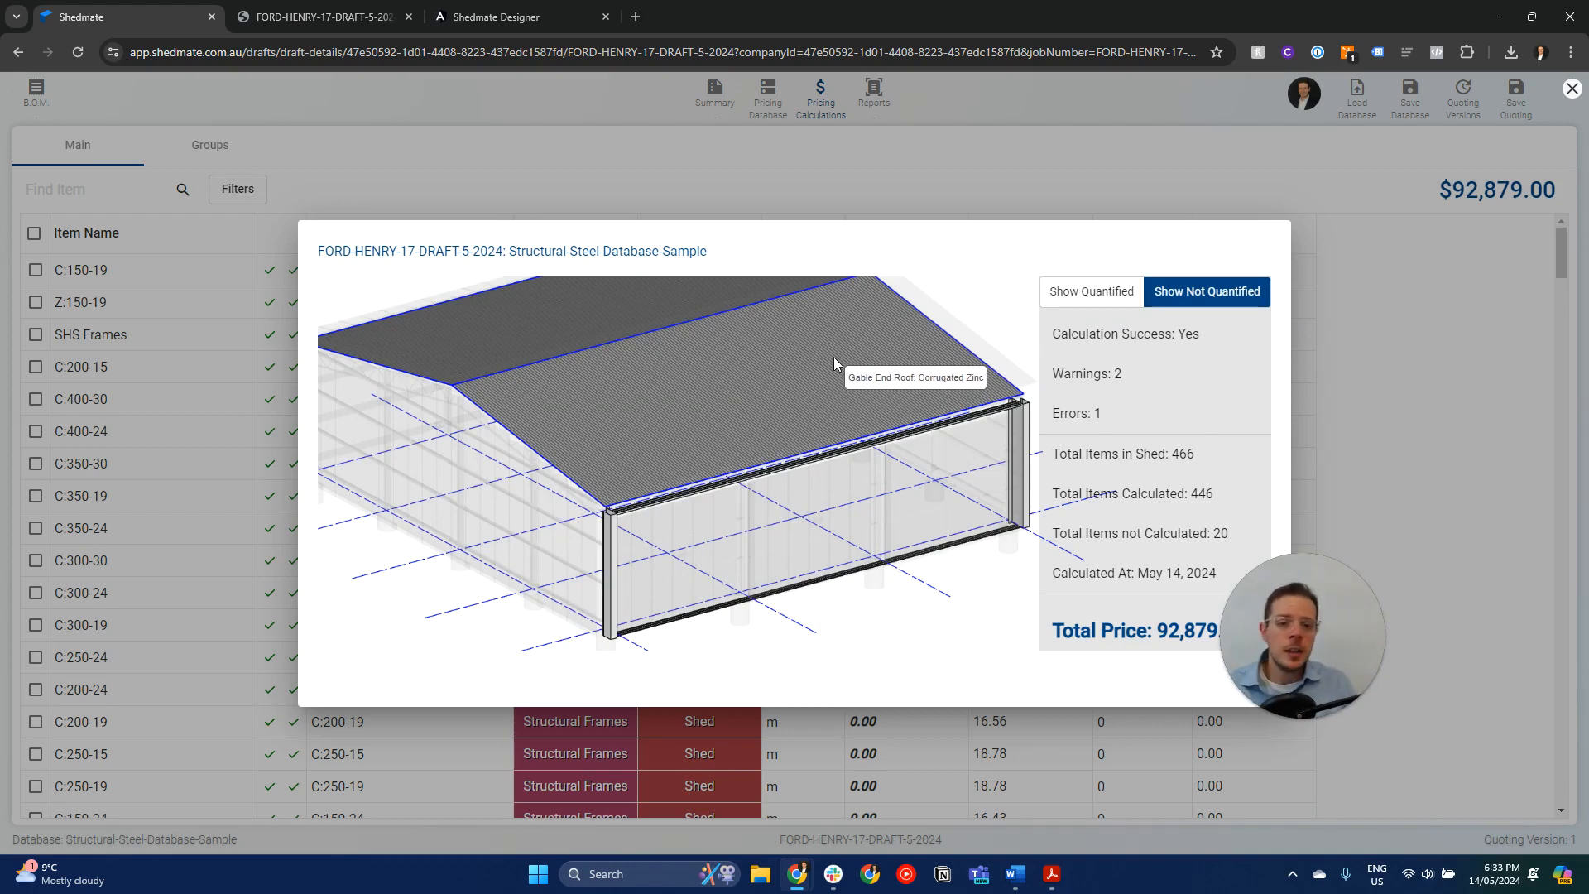
{"action": "left_click", "coordinate": [1114, 295]}
{"action": "scroll", "coordinate": [691, 489], "scroll_direction": "down", "scroll_amount": 2}
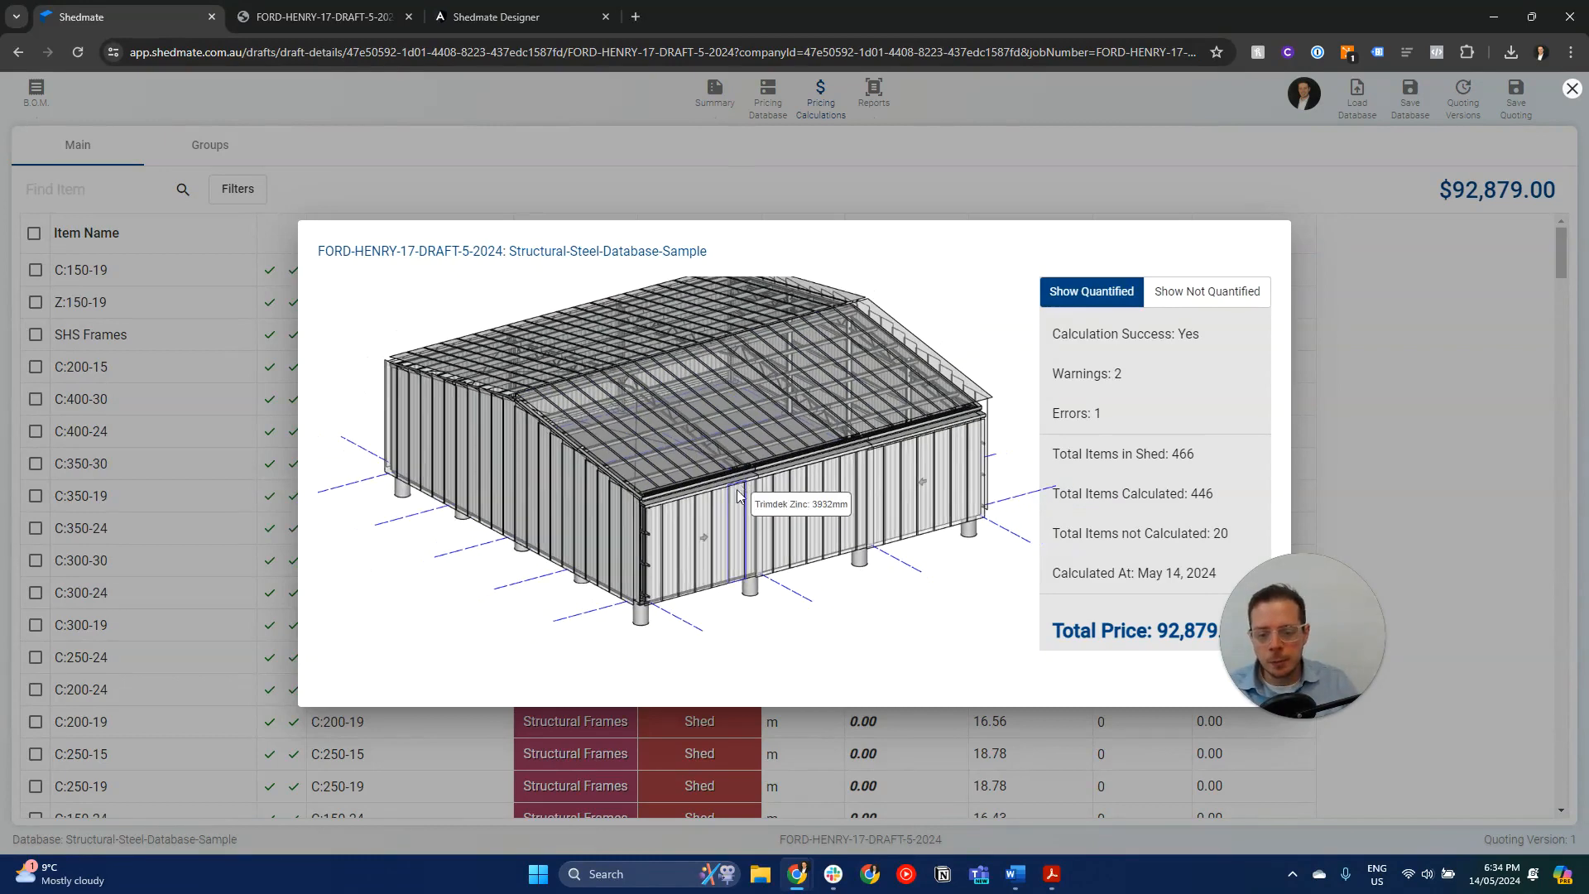
{"action": "left_click_drag", "start_coordinate": [710, 502], "coordinate": [733, 542]}
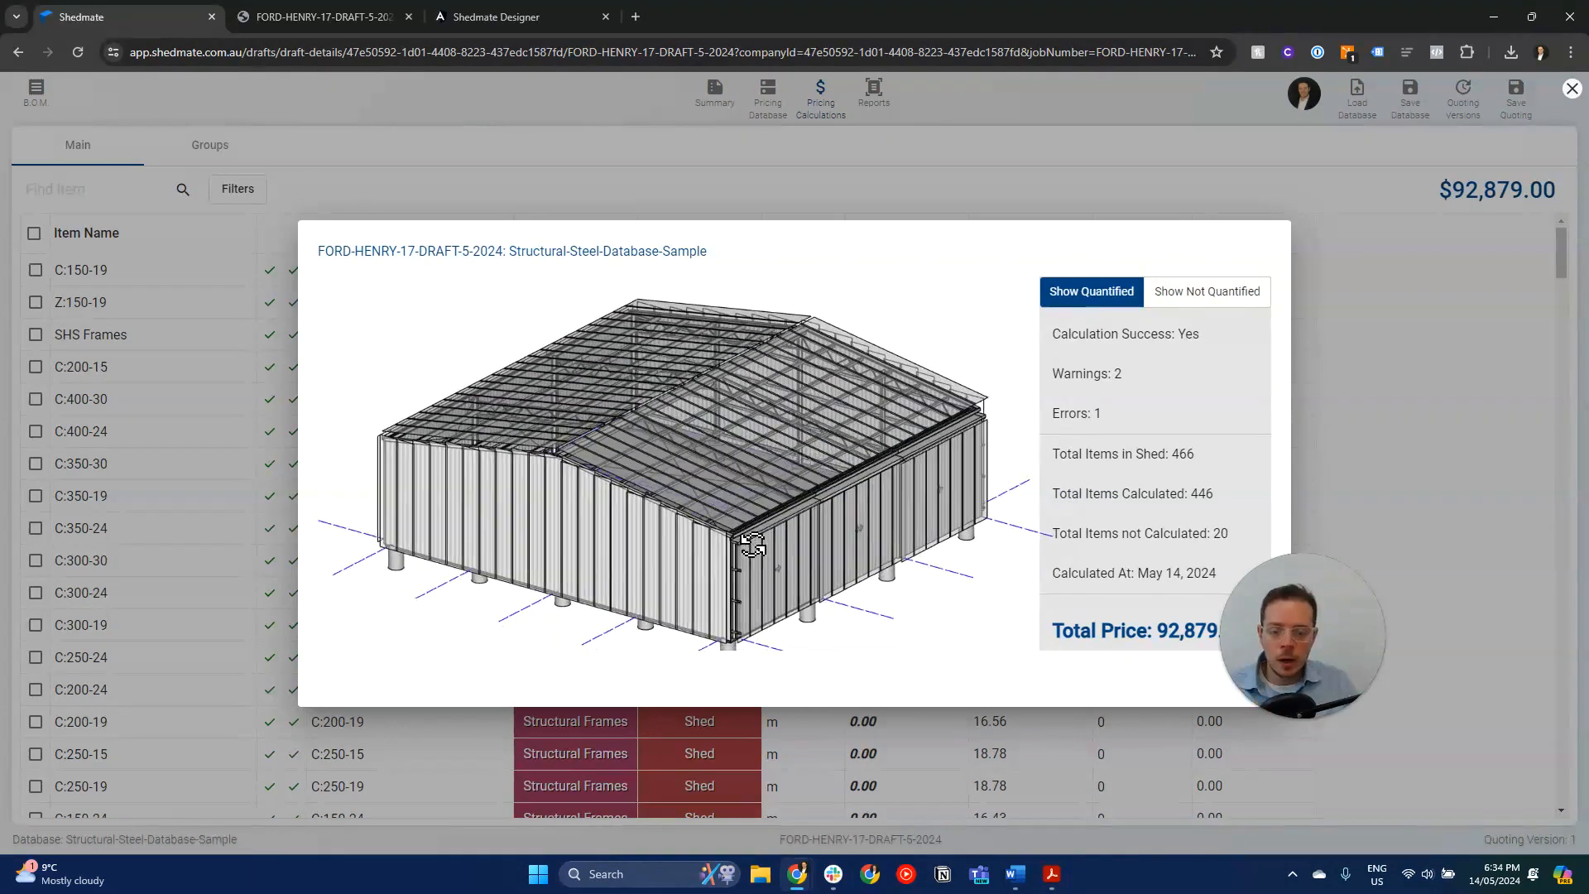
{"action": "left_click", "coordinate": [1210, 292]}
{"action": "left_click_drag", "start_coordinate": [641, 436], "coordinate": [653, 469]}
{"action": "left_click_drag", "start_coordinate": [685, 588], "coordinate": [692, 656]}
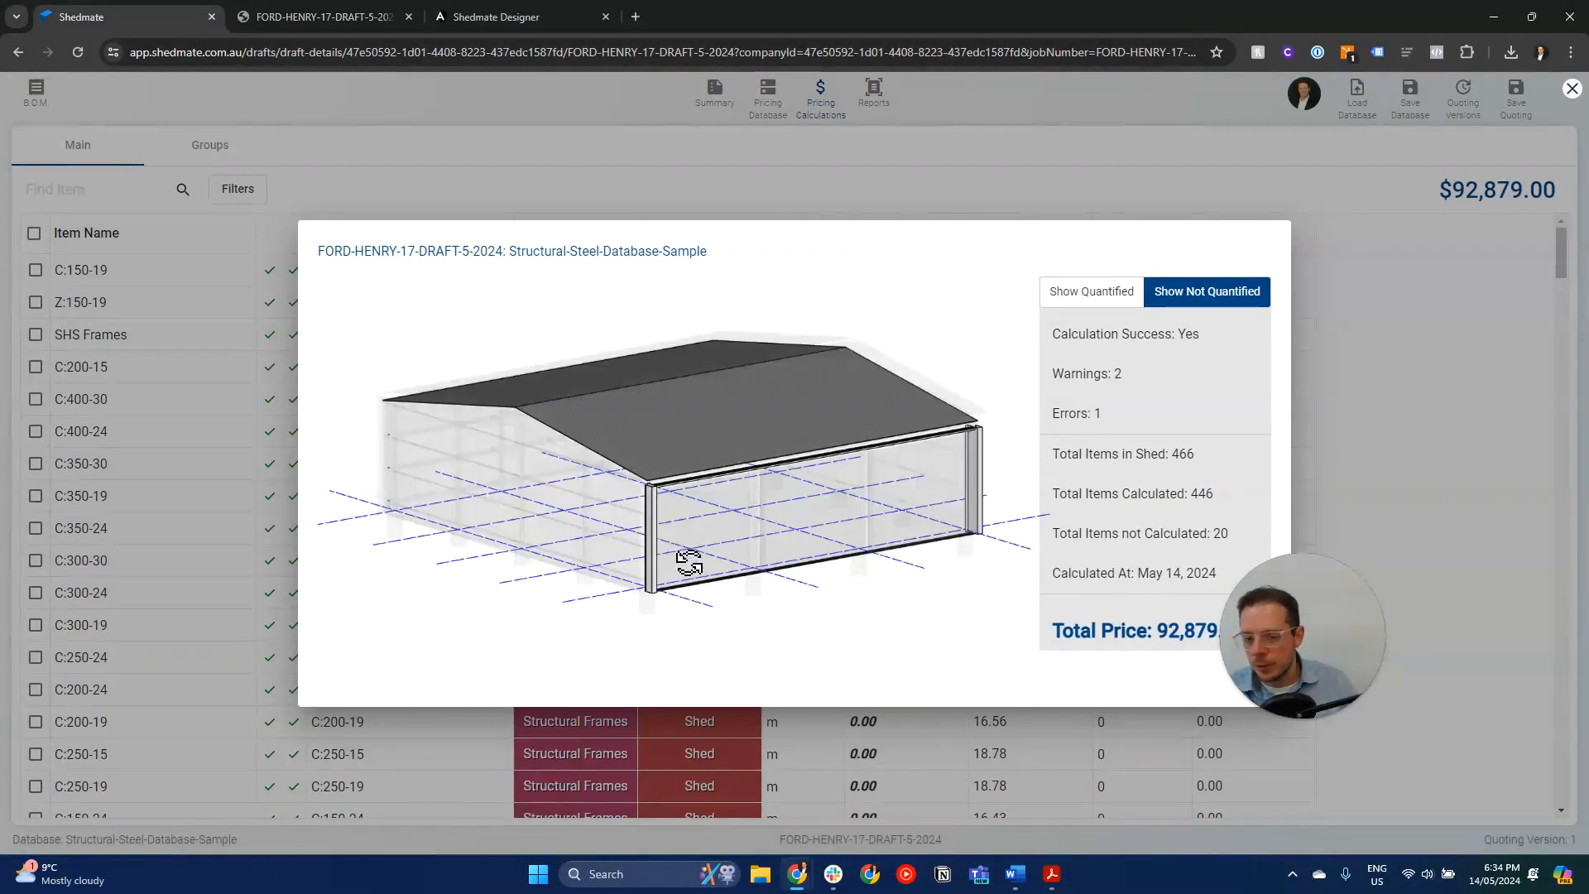
{"action": "left_click", "coordinate": [1411, 322]}
- Sort the calculation items by Price Total in descending order and review the most expensive ones
{"action": "left_click", "coordinate": [1227, 233]}
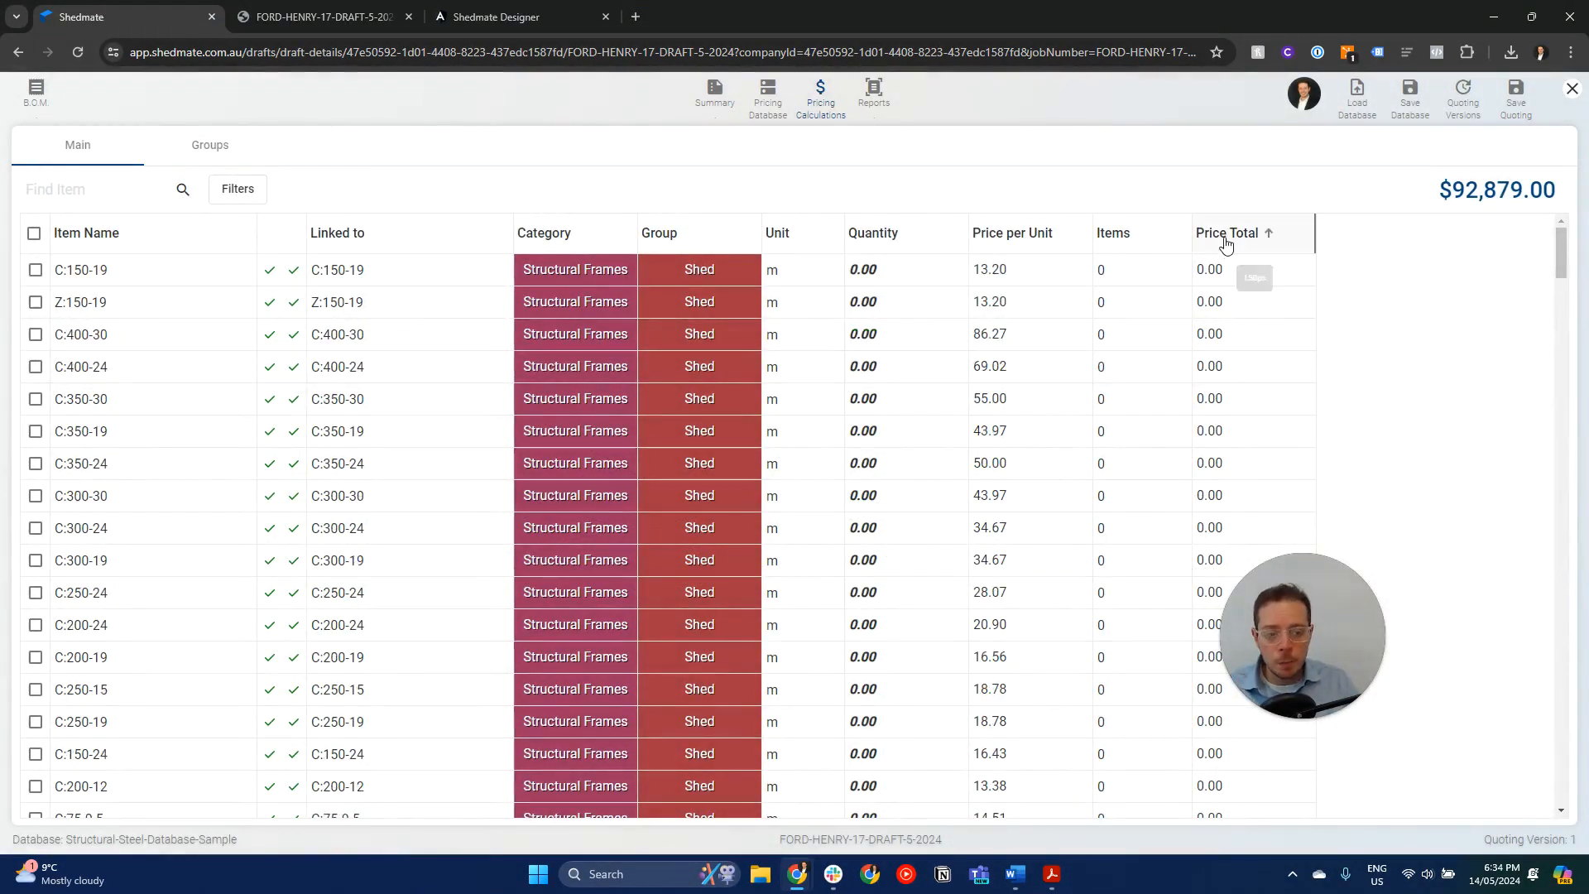
{"action": "left_click", "coordinate": [1226, 234]}
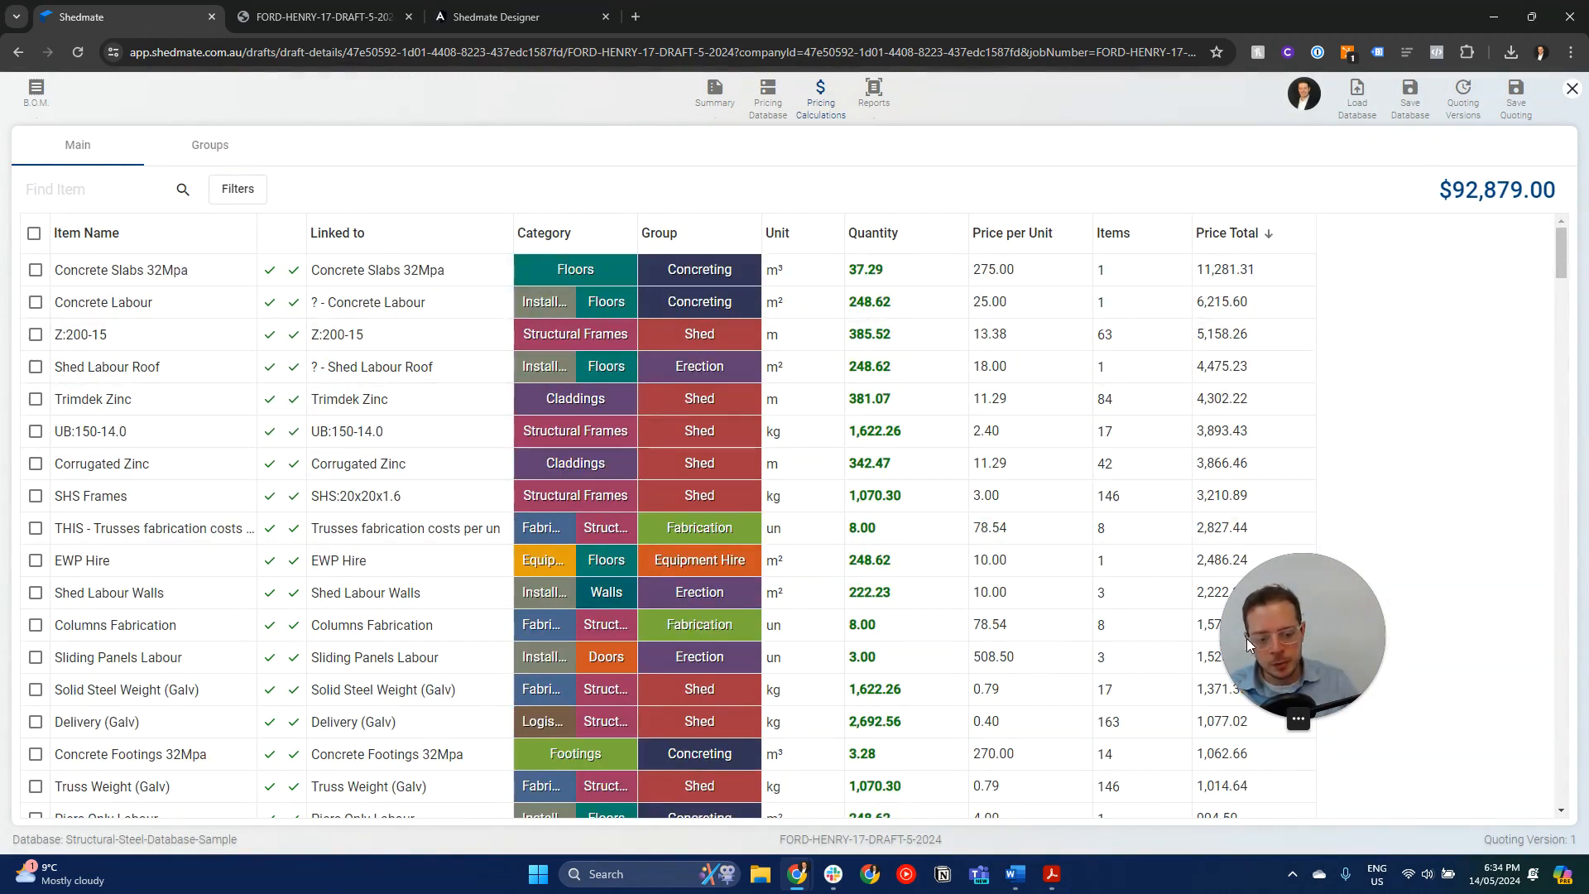
{"action": "left_click_drag", "start_coordinate": [1247, 638], "coordinate": [1399, 520]}
{"action": "scroll", "coordinate": [948, 342], "scroll_direction": "down", "scroll_amount": 5}
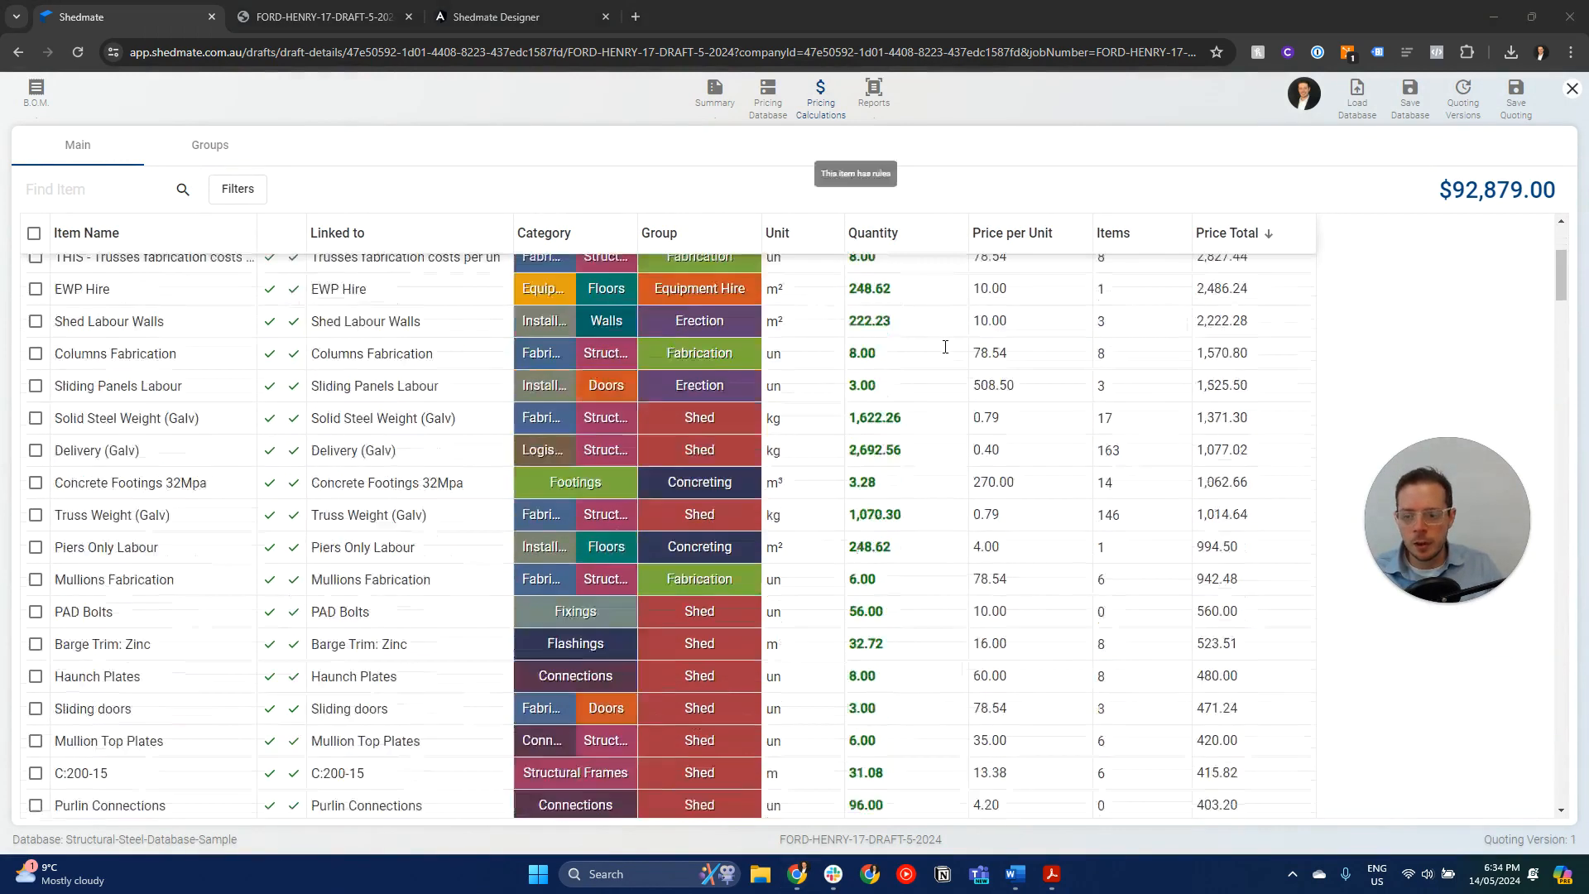
{"action": "scroll", "coordinate": [947, 343], "scroll_direction": "up", "scroll_amount": 5}
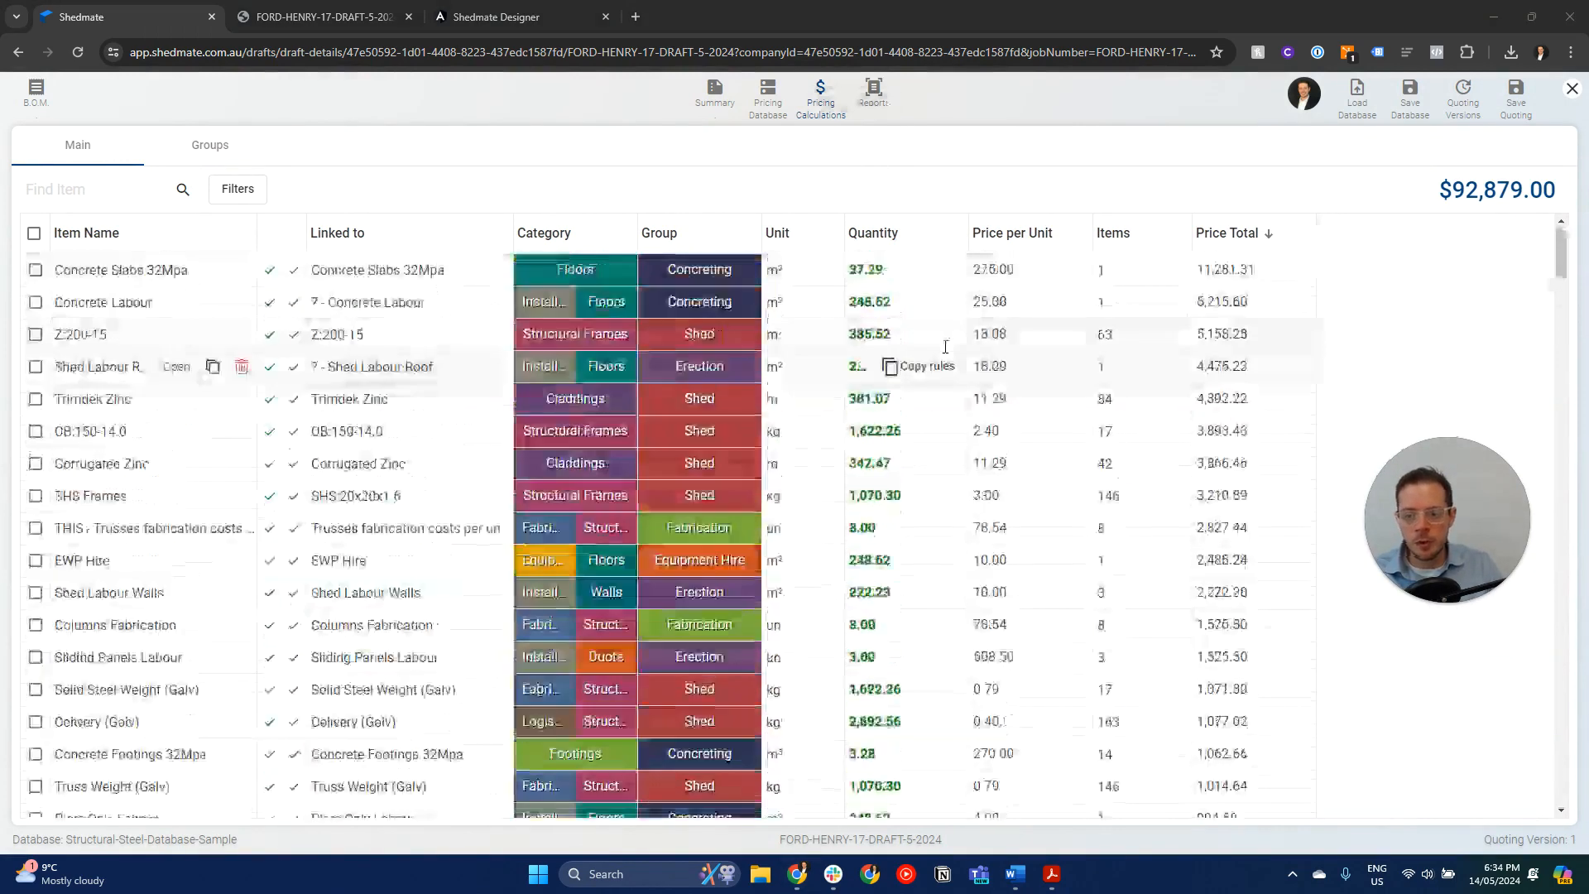
- Leave quoting for the draft's site editing, fill in the full site address from the matching suggestion and save it
{"action": "left_click", "coordinate": [1570, 93]}
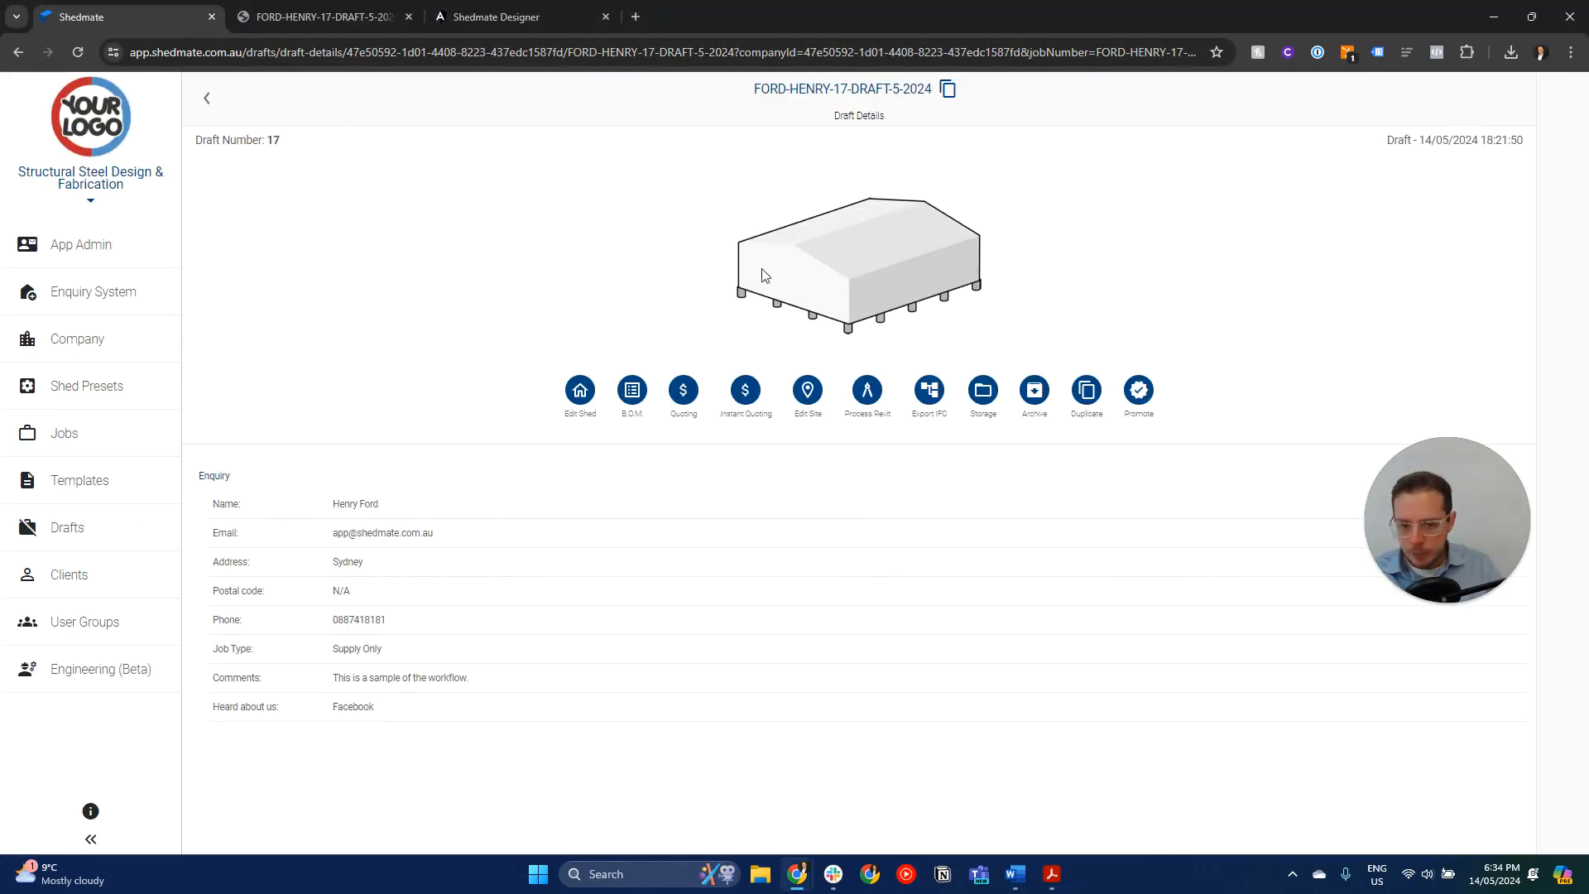
{"action": "left_click", "coordinate": [809, 404]}
{"action": "left_click", "coordinate": [547, 287]}
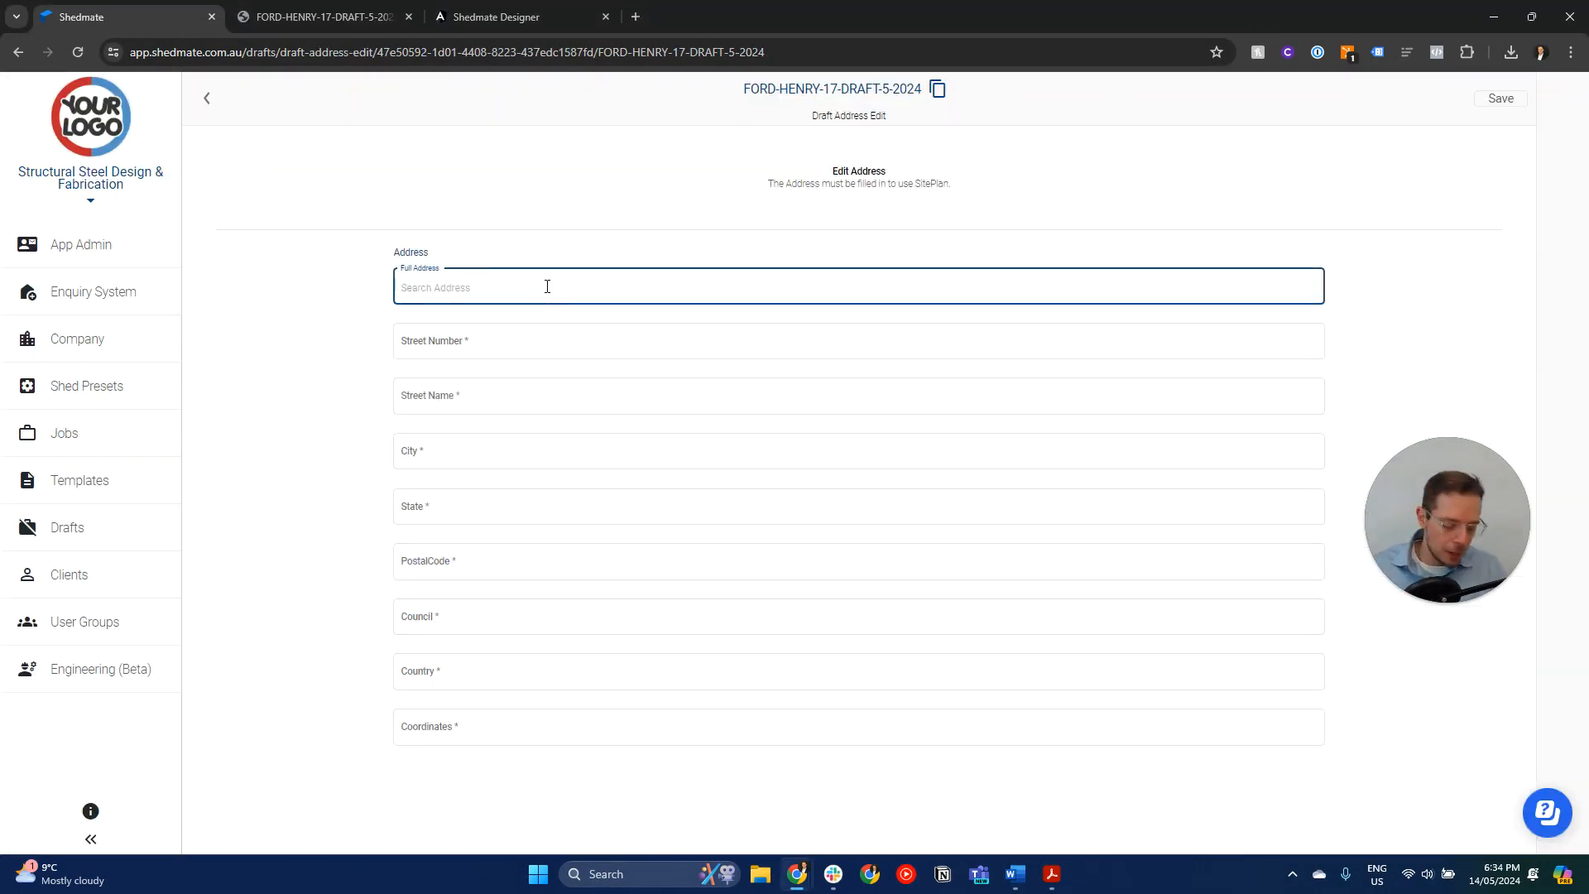
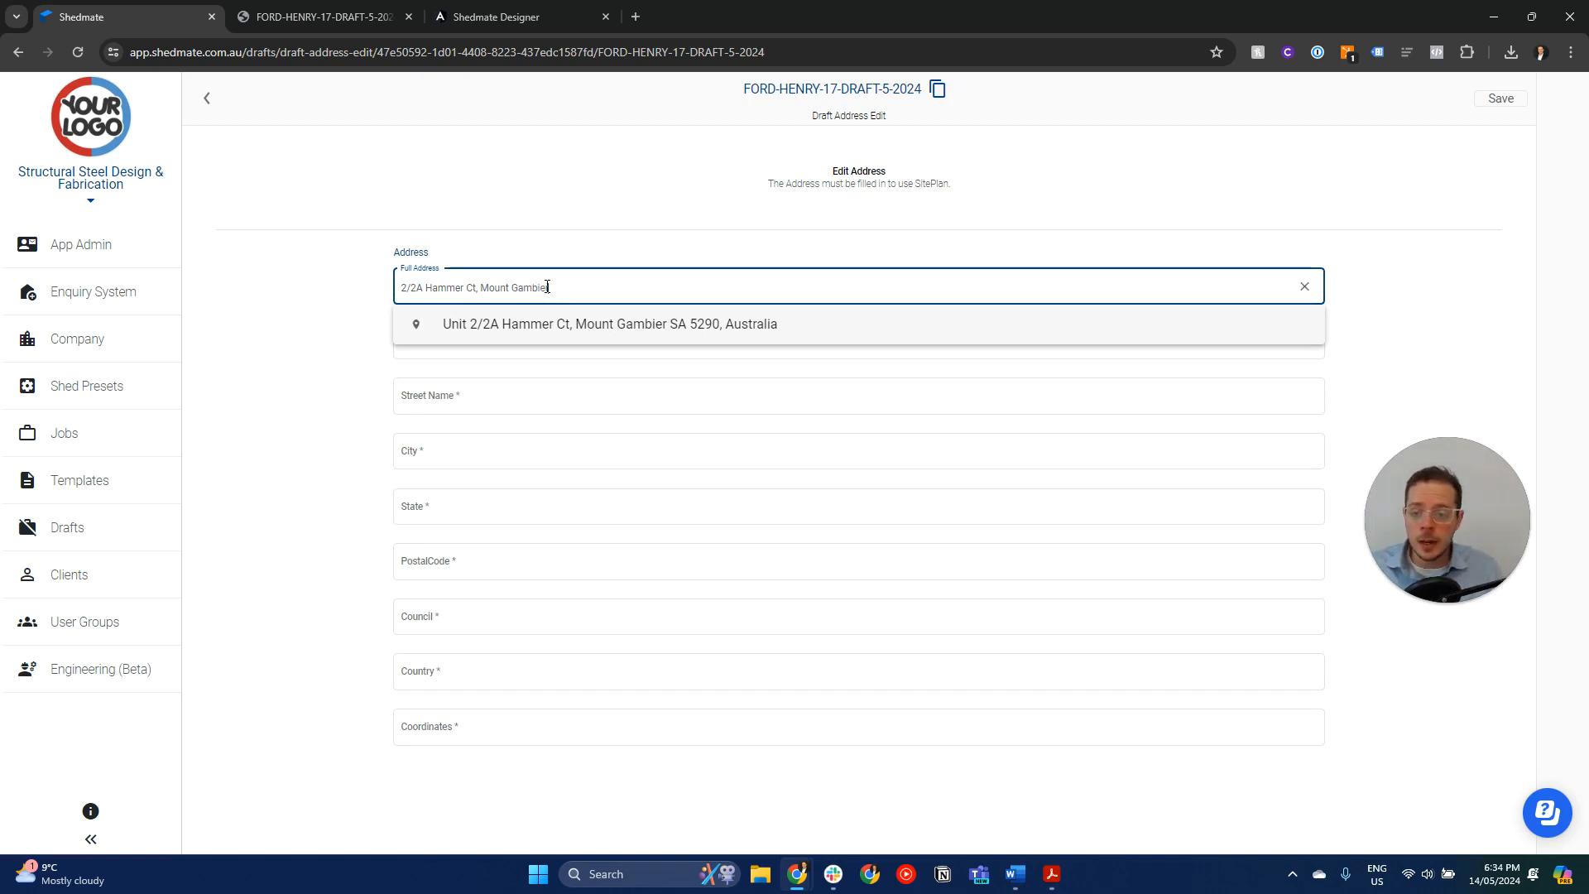
{"action": "type", "text": "e"}
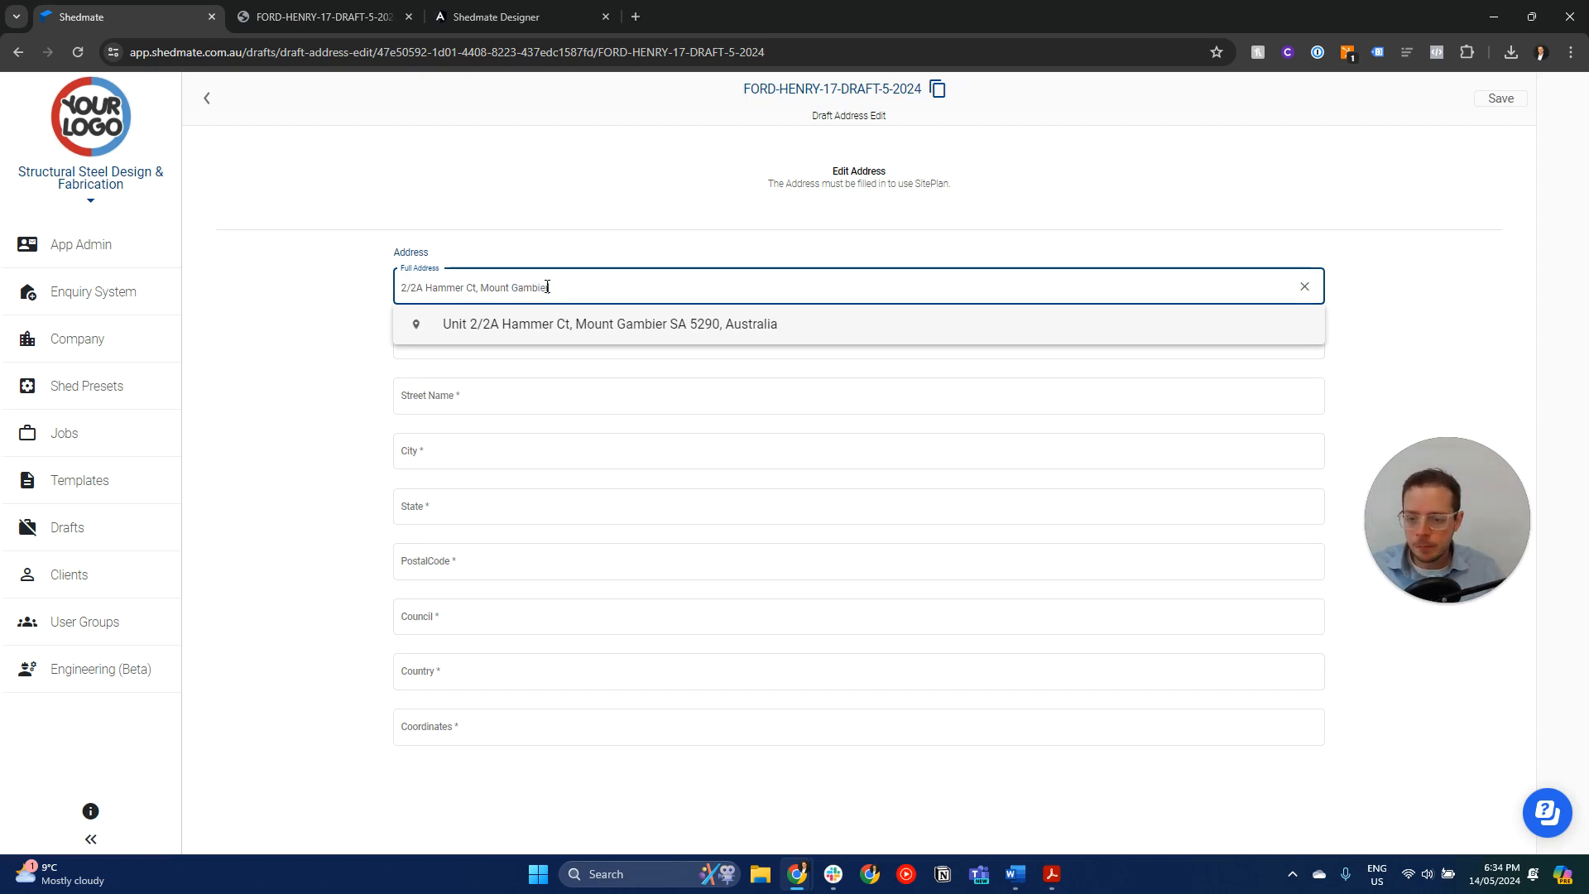
{"action": "left_click", "coordinate": [568, 329]}
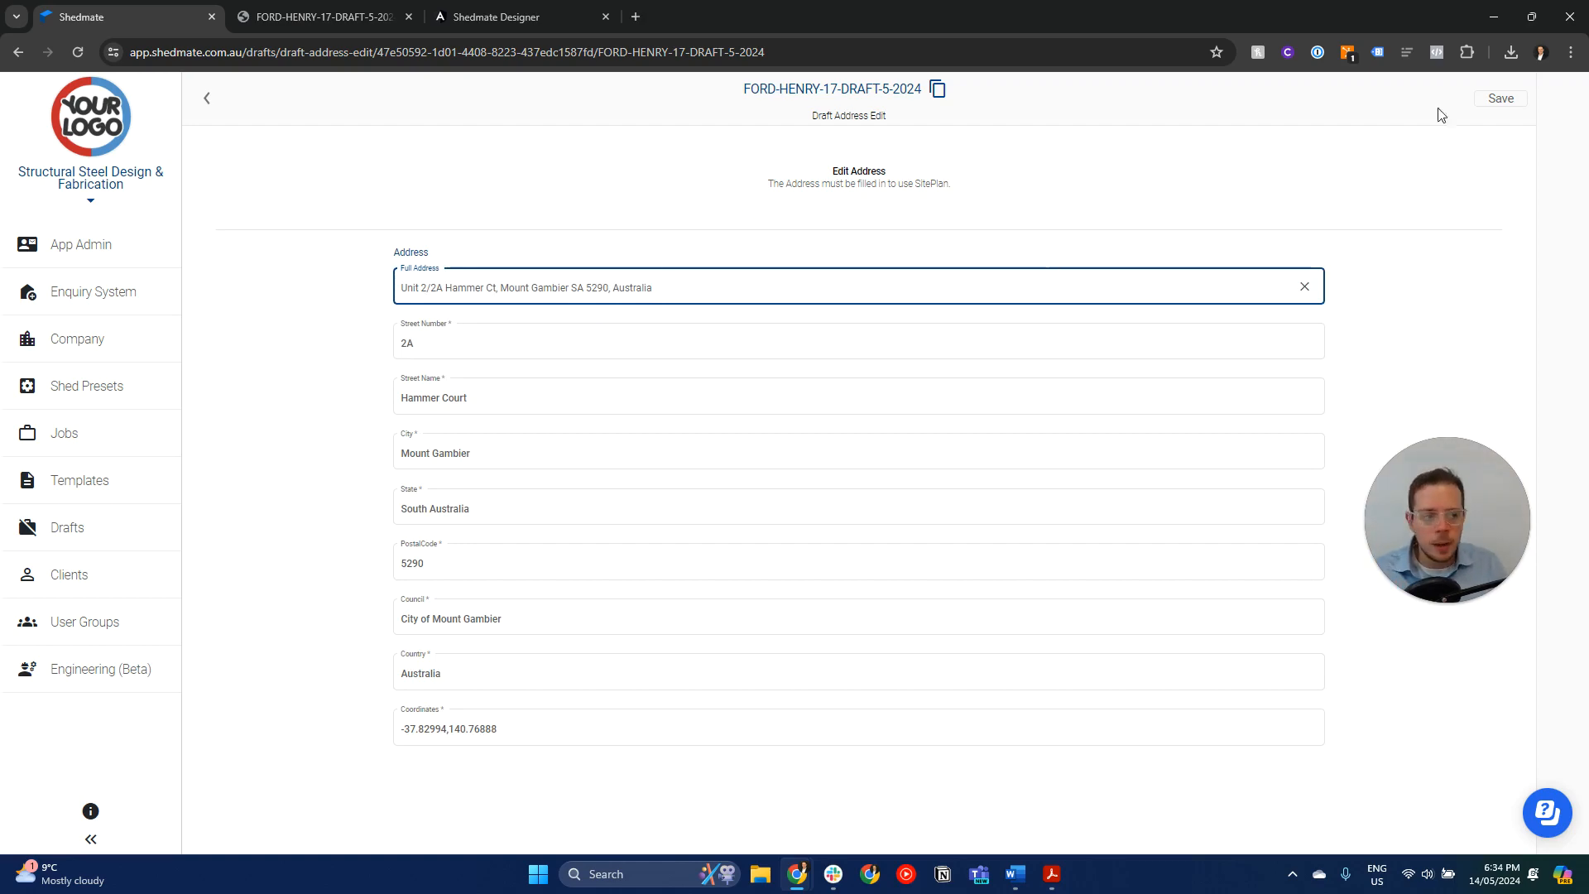
{"action": "left_click", "coordinate": [1500, 99]}
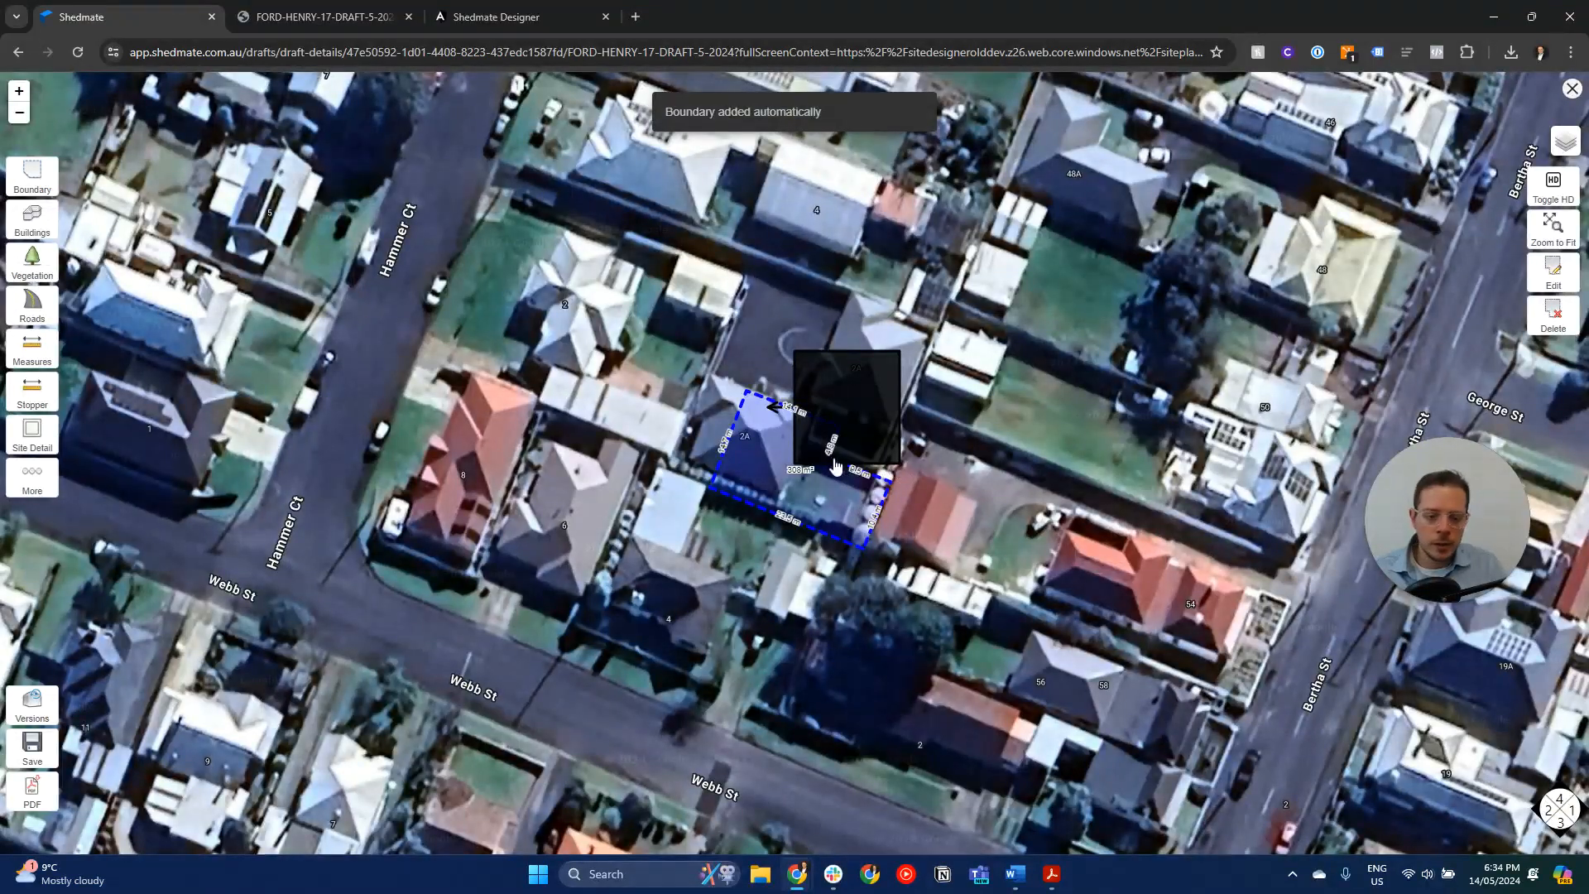
- Move the shed off the automatically added property boundary onto the neighbouring lot towards Hammer Ct and confirm its position
{"action": "left_click_drag", "start_coordinate": [700, 315], "coordinate": [934, 644]}
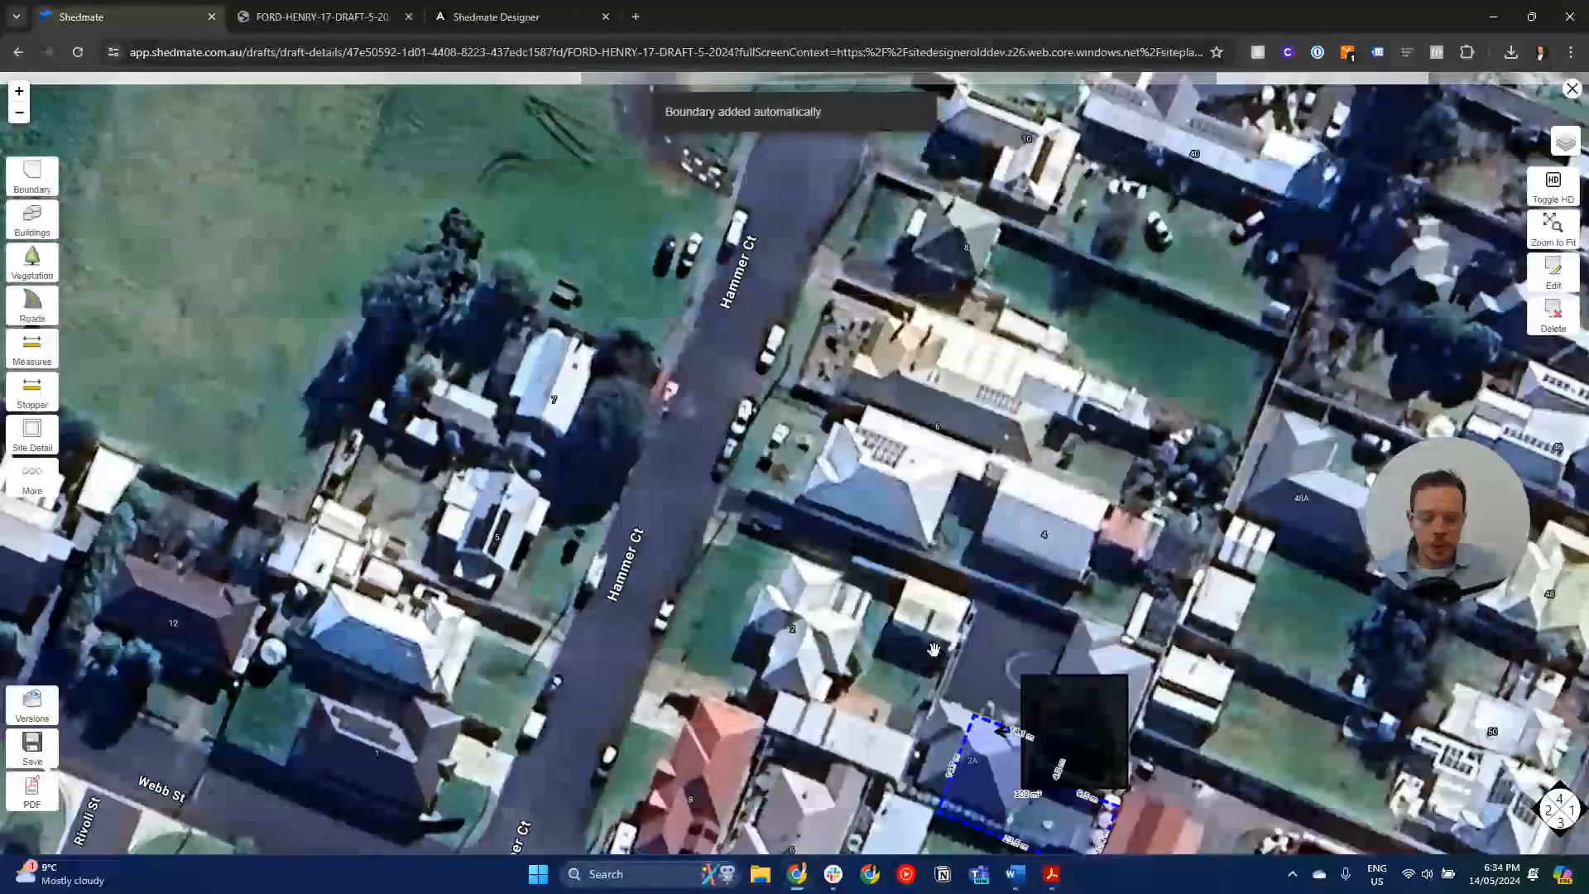
{"action": "left_click", "coordinate": [1059, 728]}
{"action": "left_click_drag", "start_coordinate": [1089, 743], "coordinate": [832, 690]}
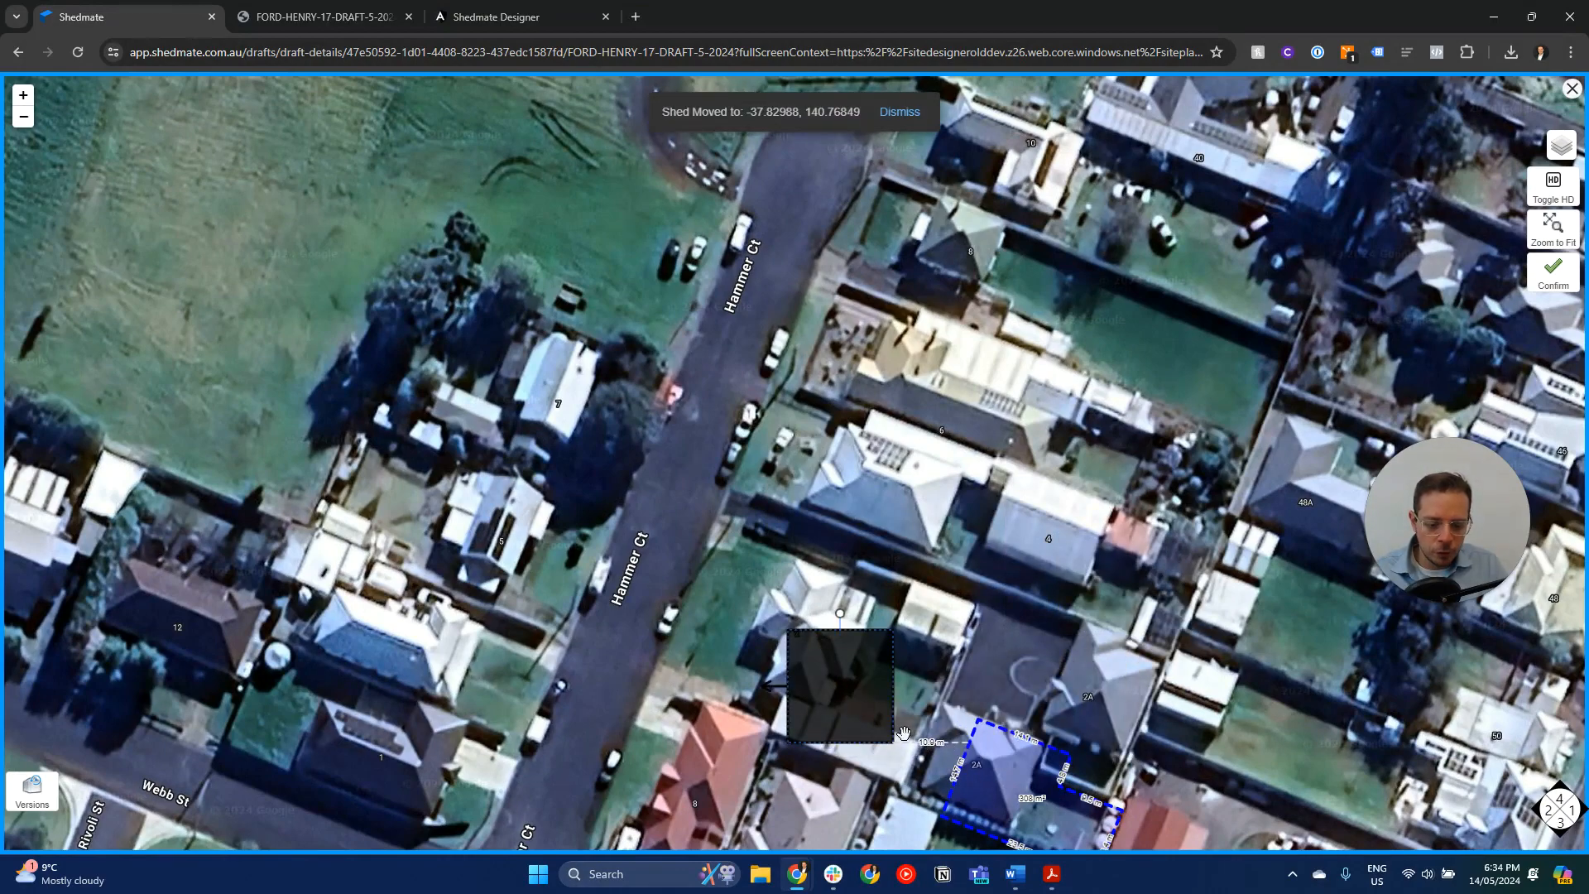
{"action": "scroll", "coordinate": [928, 667], "scroll_direction": "down", "scroll_amount": 2}
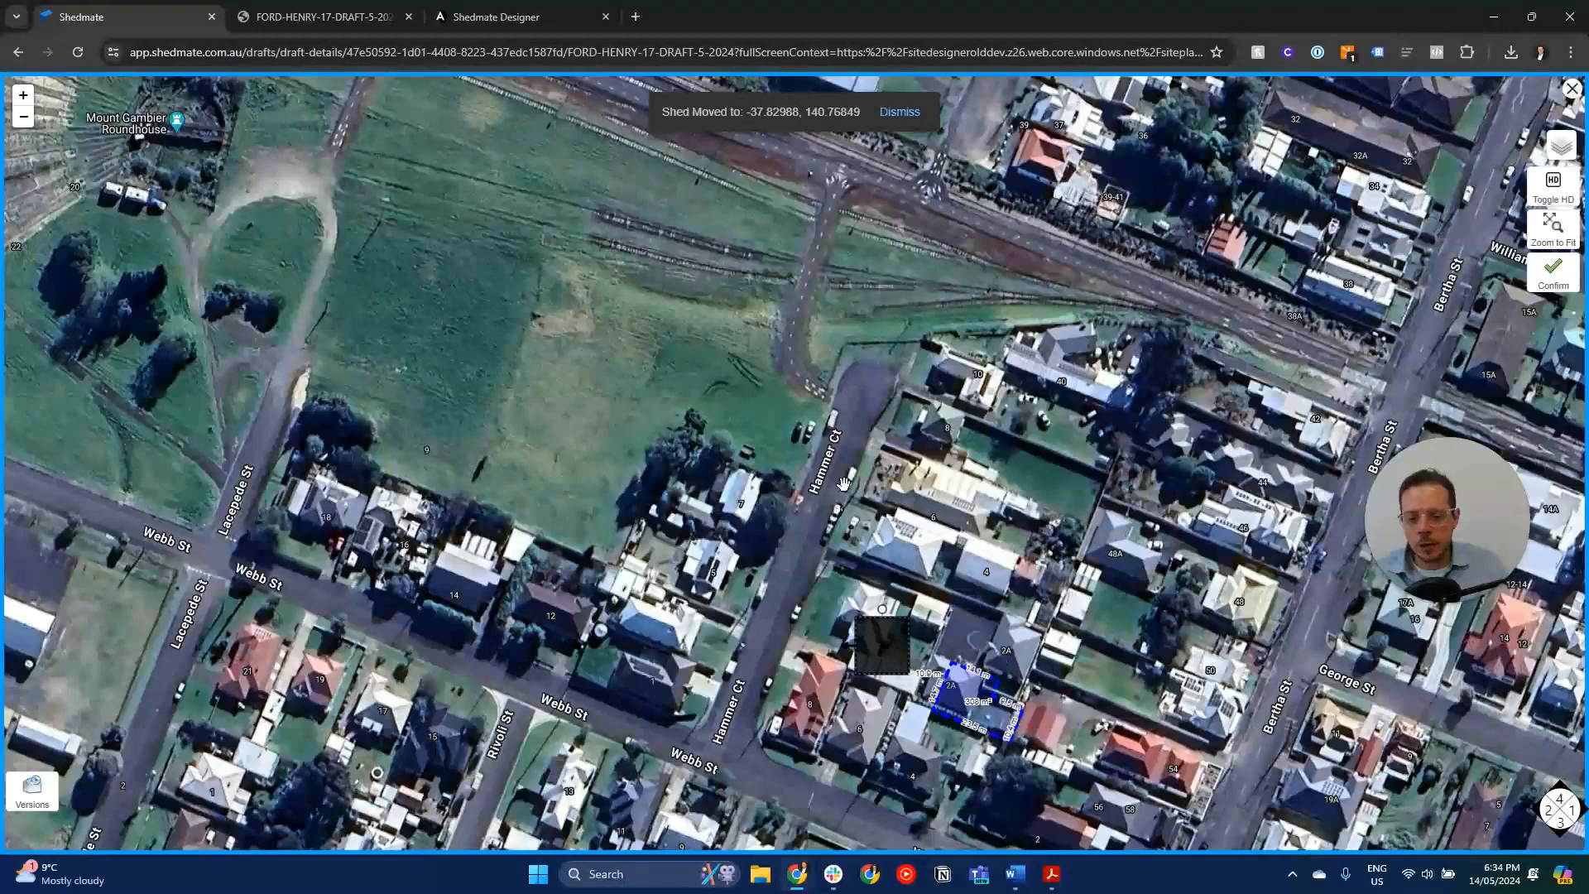
{"action": "left_click_drag", "start_coordinate": [619, 223], "coordinate": [687, 288]}
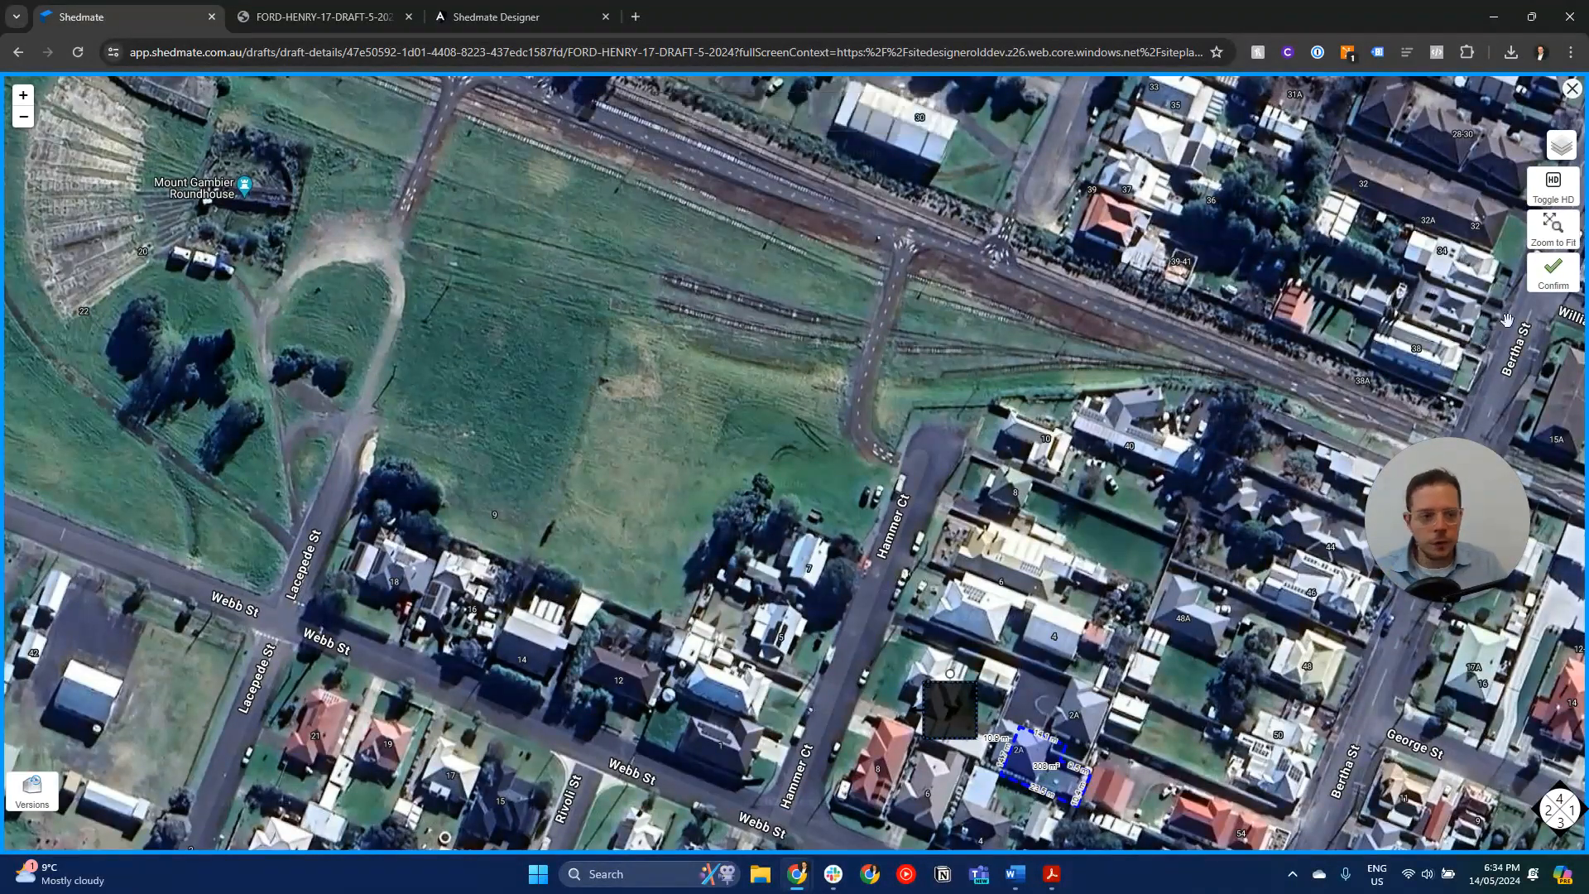
{"action": "left_click", "coordinate": [1546, 286]}
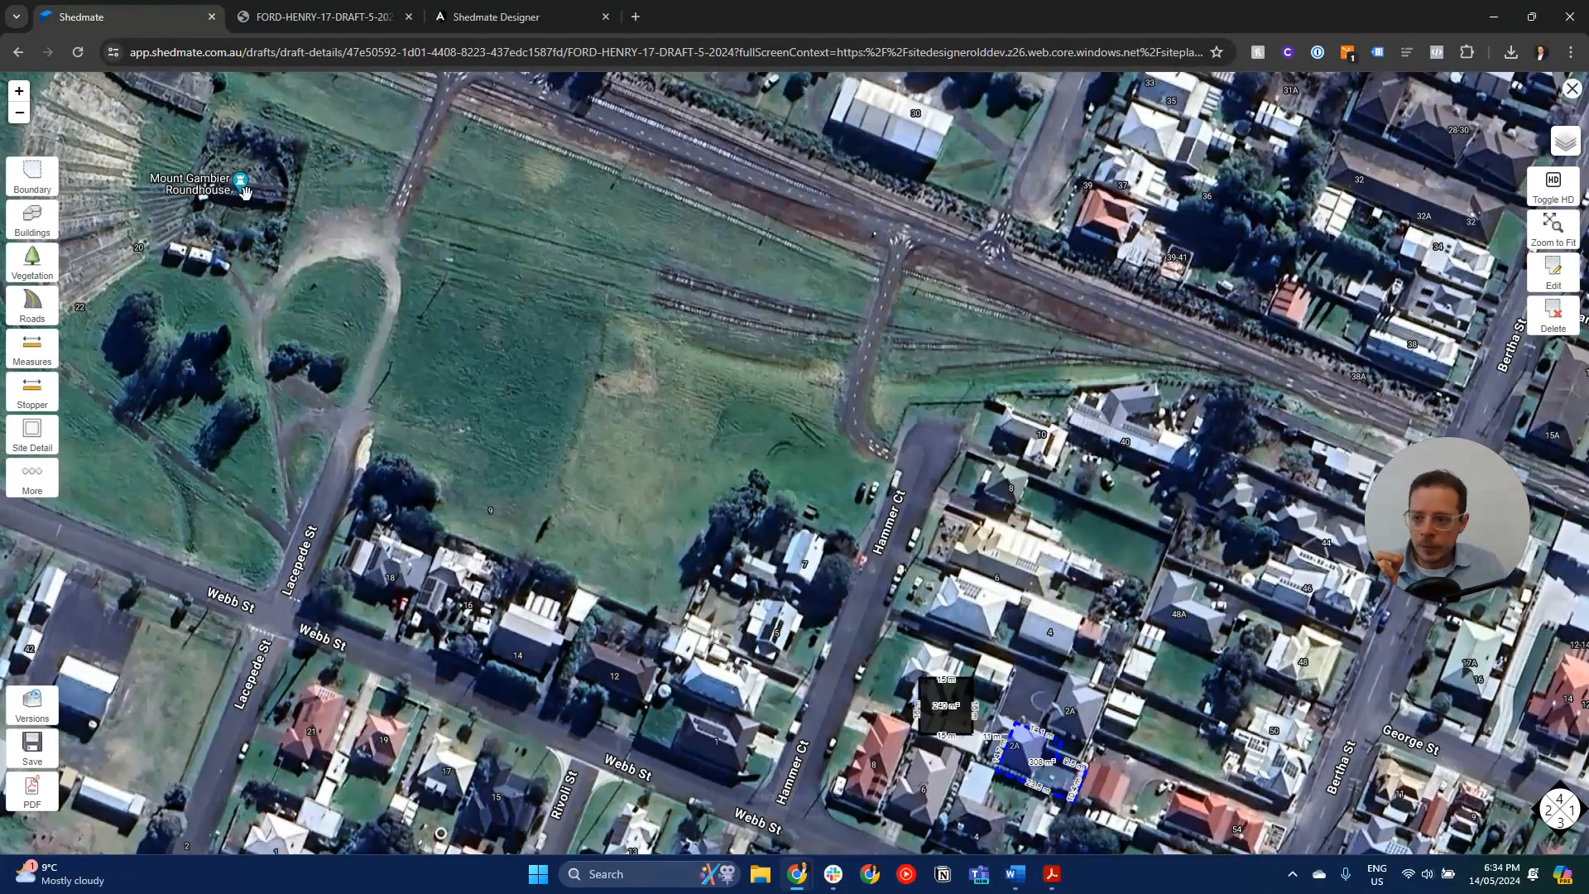
- Add the large vacant field's boundary by coordinates and delete the small boundary around the original property
{"action": "left_click", "coordinate": [36, 183]}
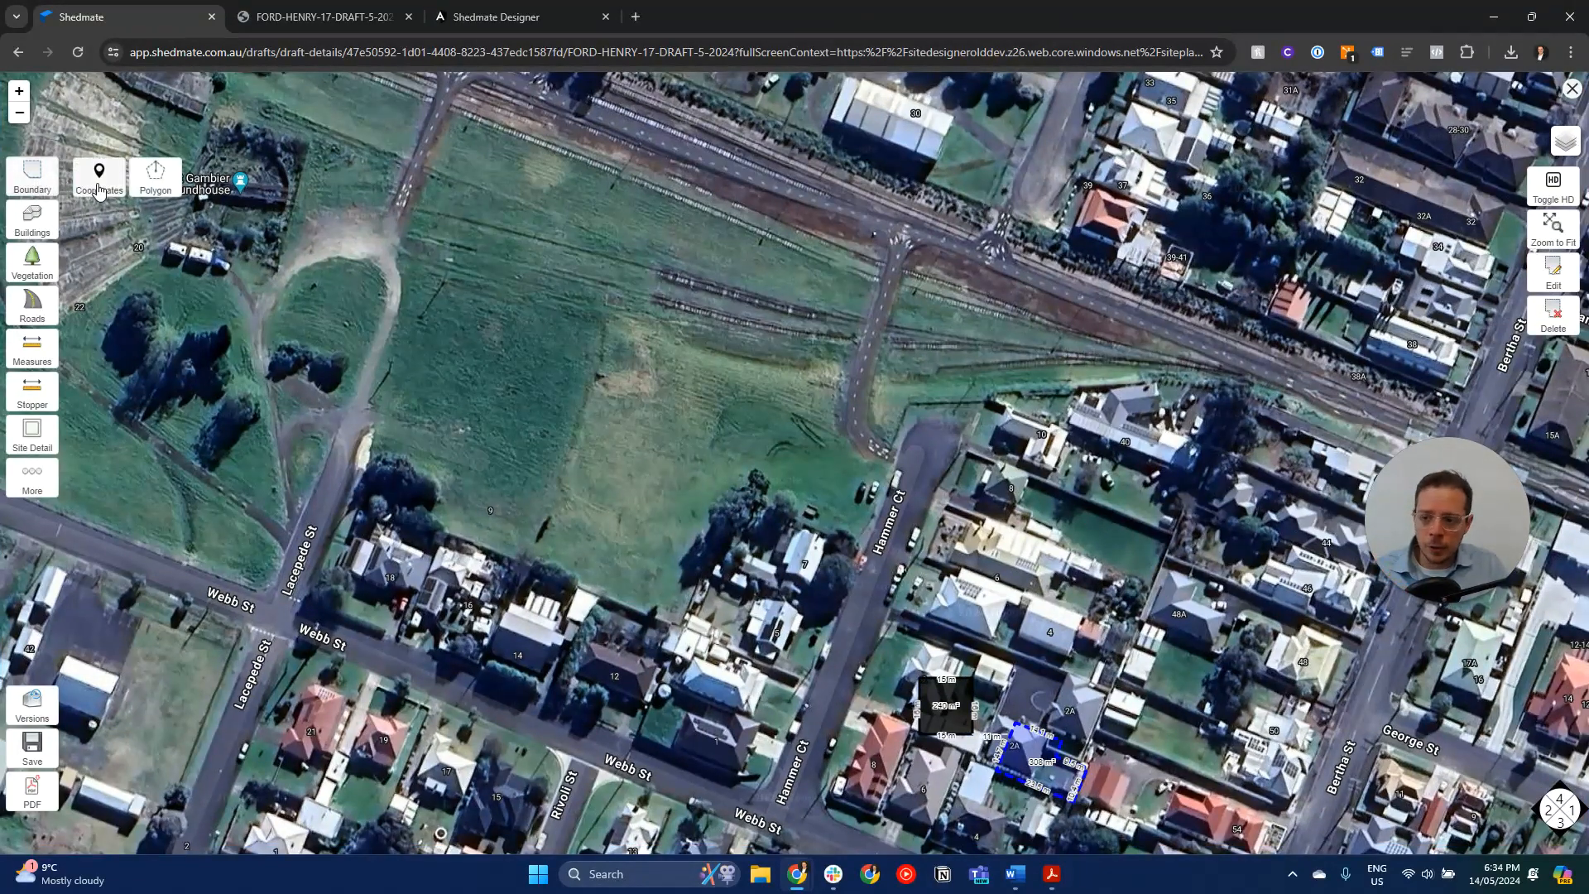
{"action": "left_click", "coordinate": [100, 188]}
{"action": "left_click", "coordinate": [647, 414]}
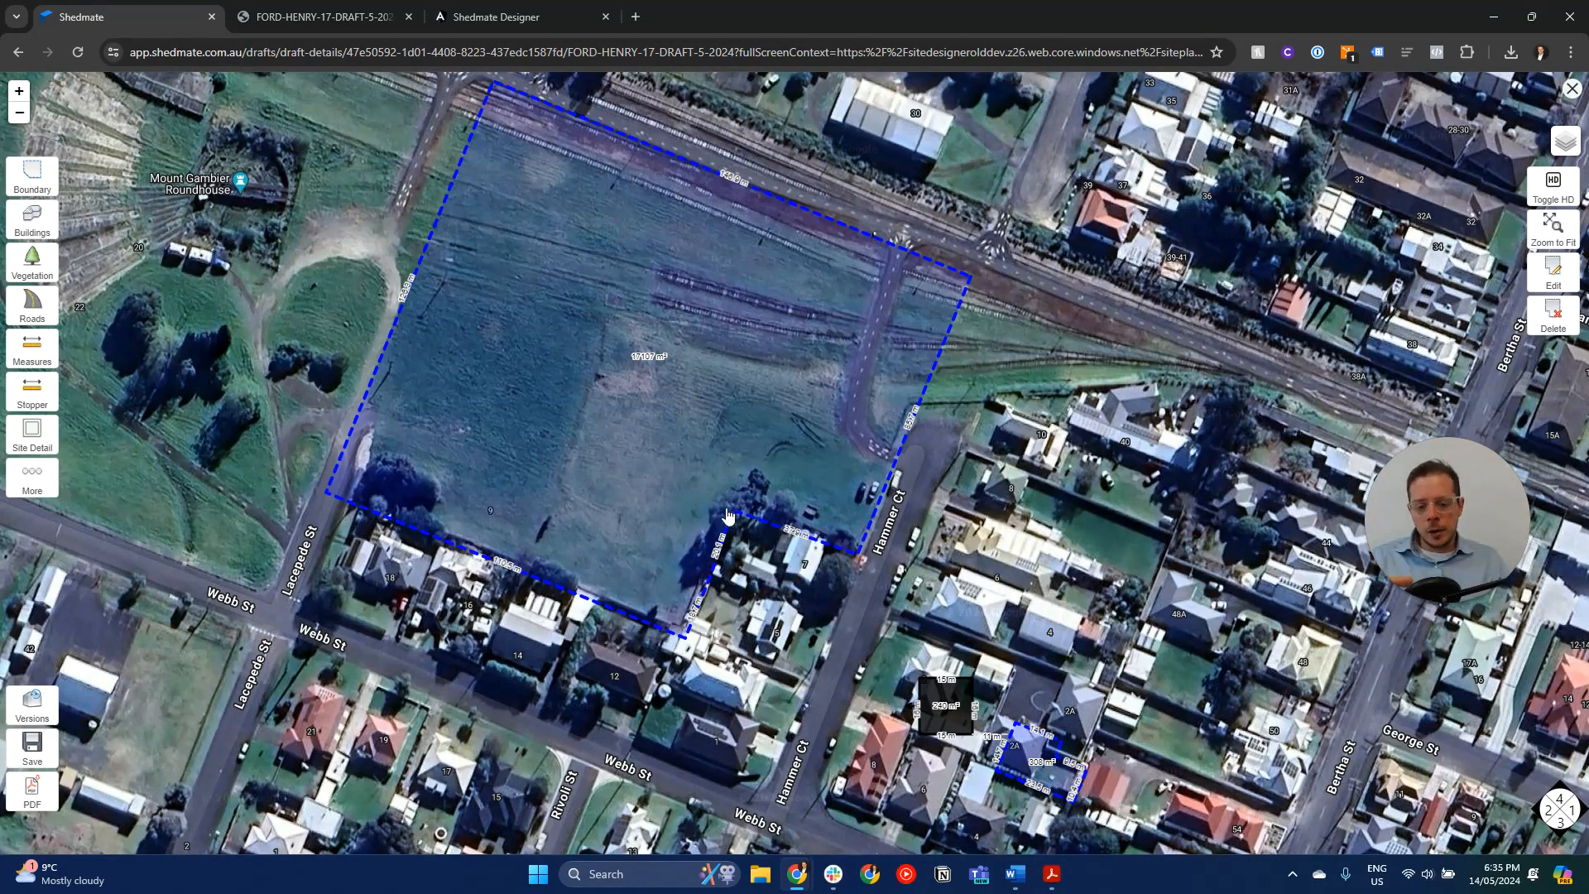
{"action": "left_click", "coordinate": [1553, 315]}
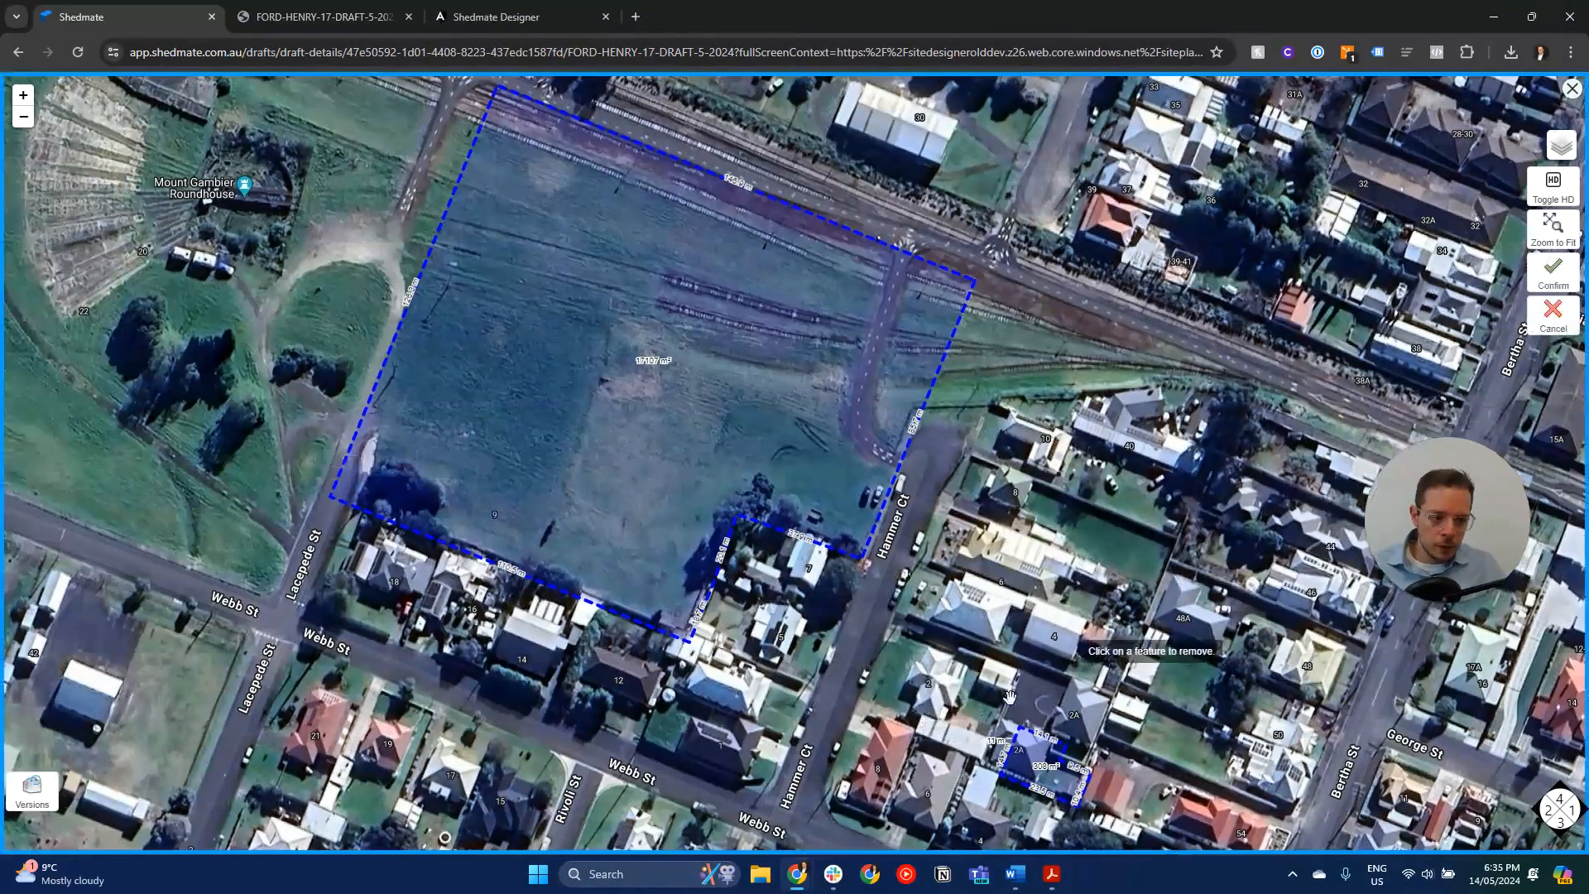
{"action": "left_click", "coordinate": [1040, 735]}
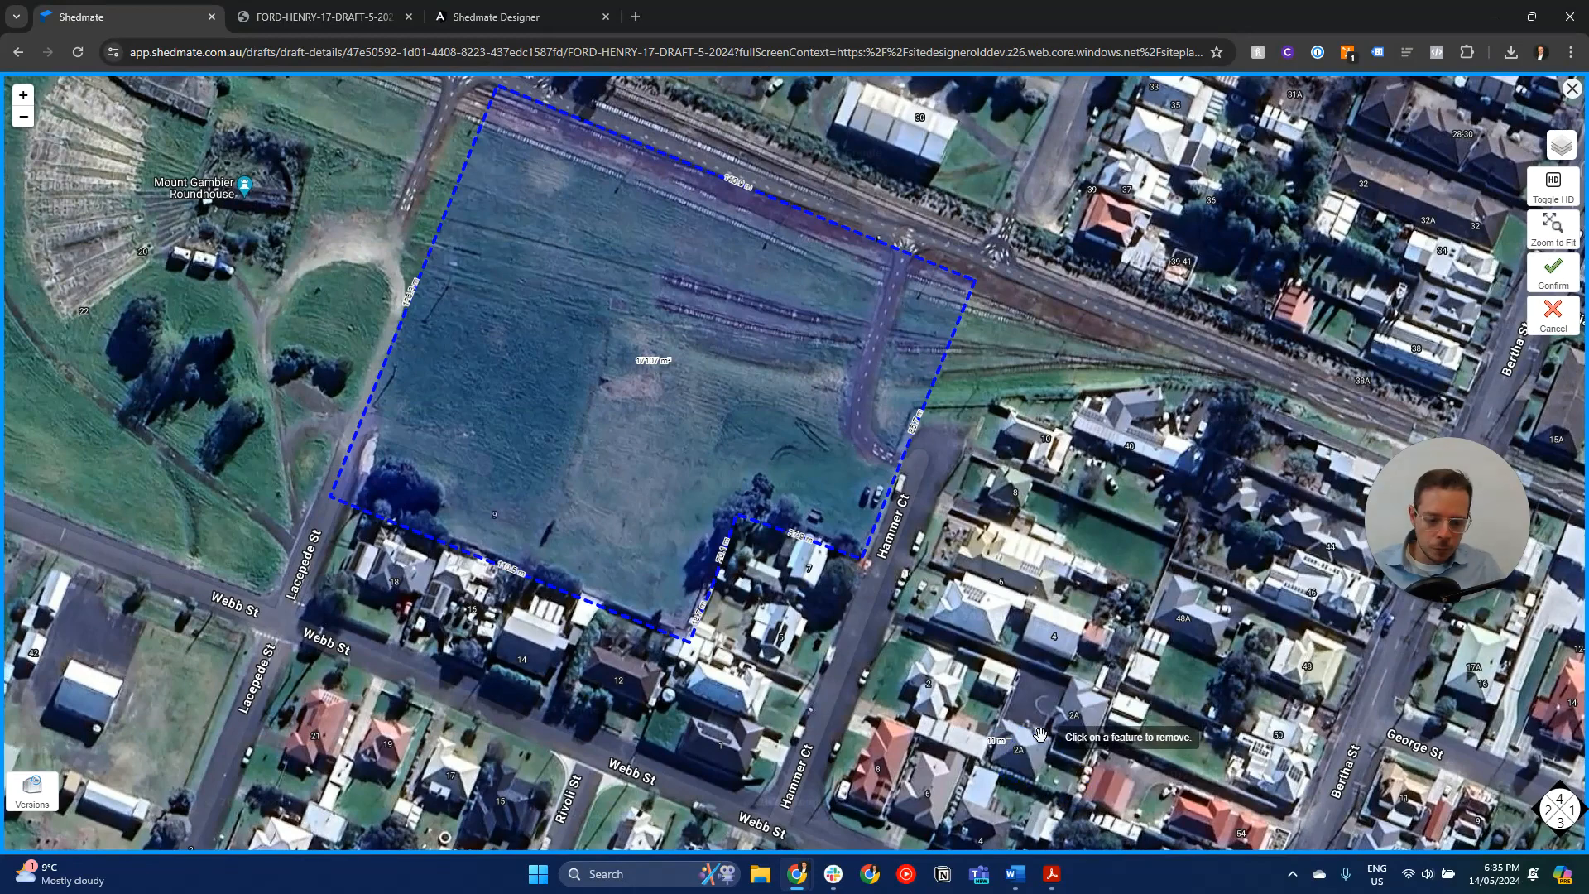
{"action": "left_click", "coordinate": [1553, 272]}
- Move the shed into the southern part of the vacant field's boundary and switch to the HD aerial imagery
{"action": "left_click_drag", "start_coordinate": [954, 697], "coordinate": [672, 476]}
{"action": "scroll", "coordinate": [693, 640], "scroll_direction": "up", "scroll_amount": 2}
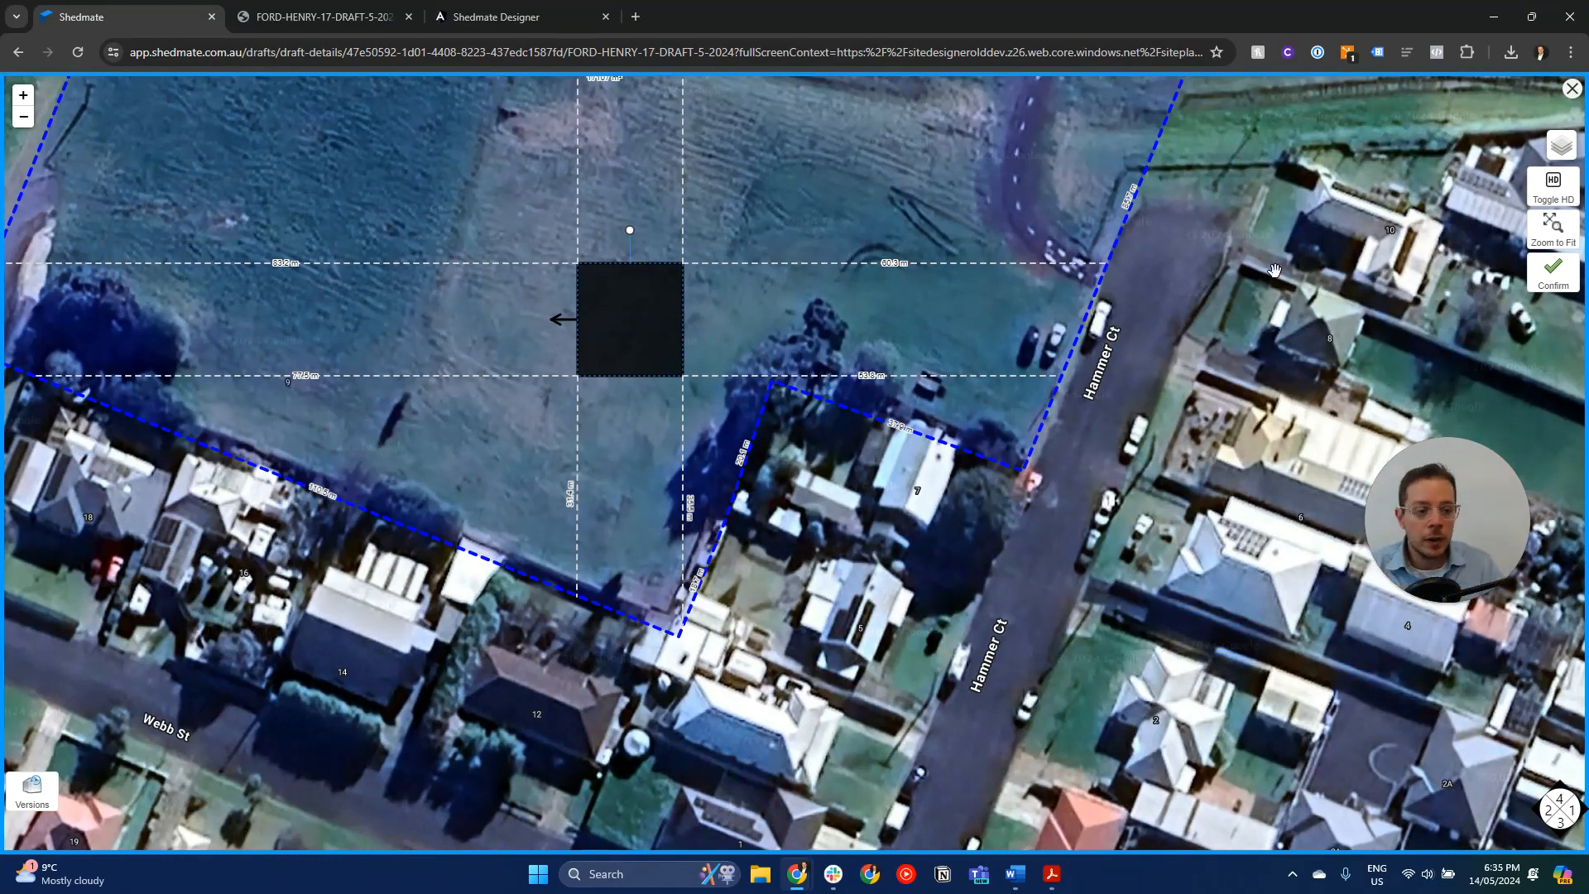
{"action": "left_click", "coordinate": [1554, 184]}
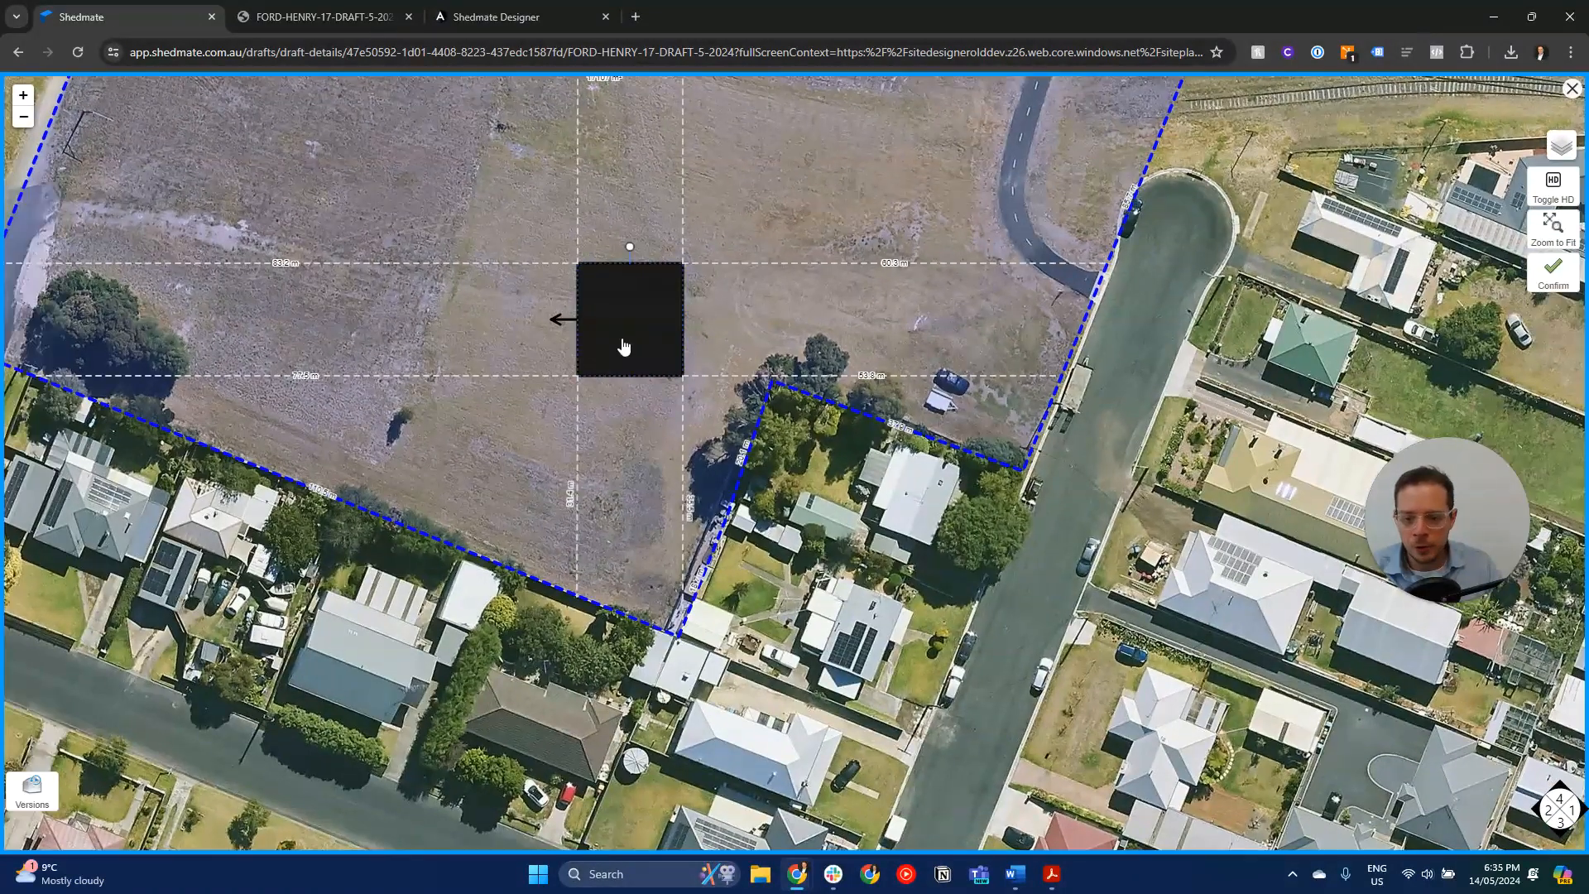
- Shift the shed closer to the southern boundary, rotate it parallel to that boundary with its arrow facing north-northeast, and confirm its position
{"action": "left_click_drag", "start_coordinate": [624, 344], "coordinate": [511, 433]}
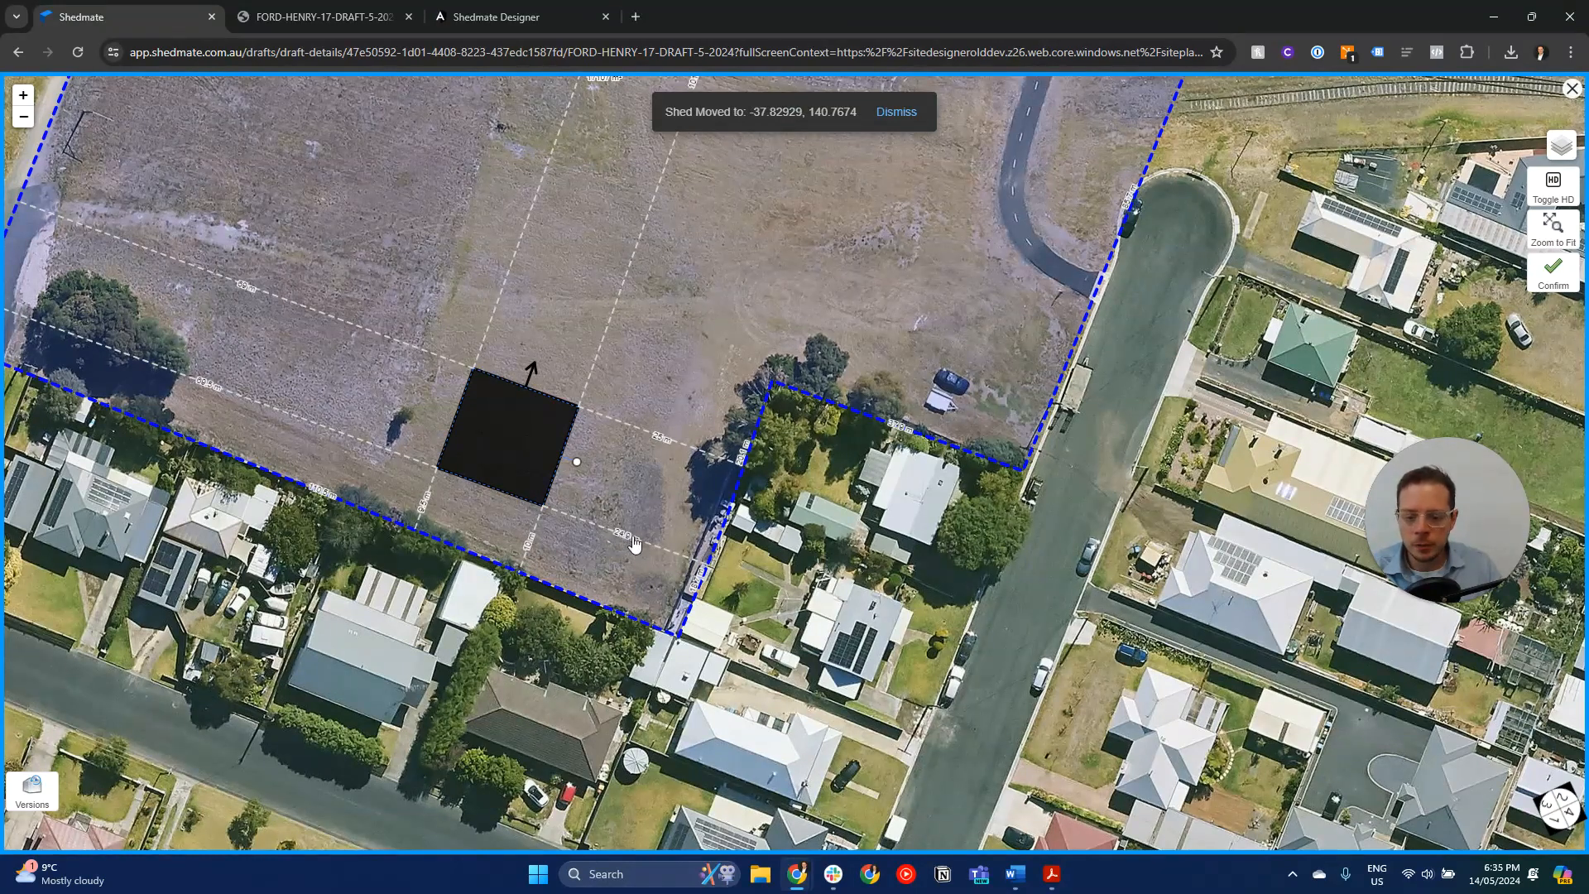
{"action": "left_click_drag", "start_coordinate": [541, 478], "coordinate": [540, 477]}
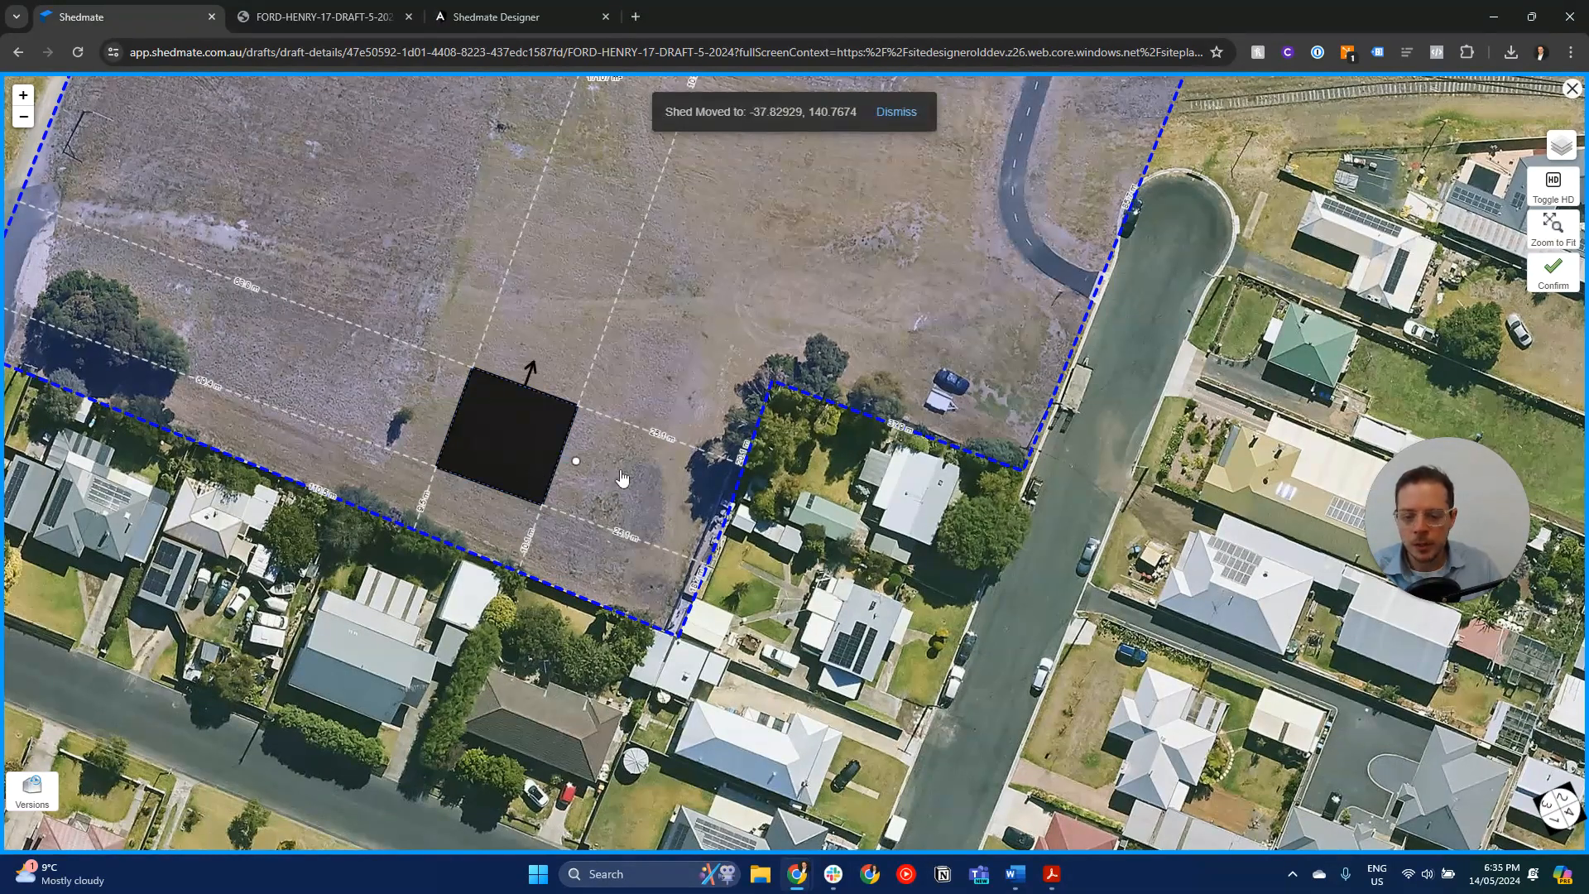
{"action": "left_click", "coordinate": [1551, 274]}
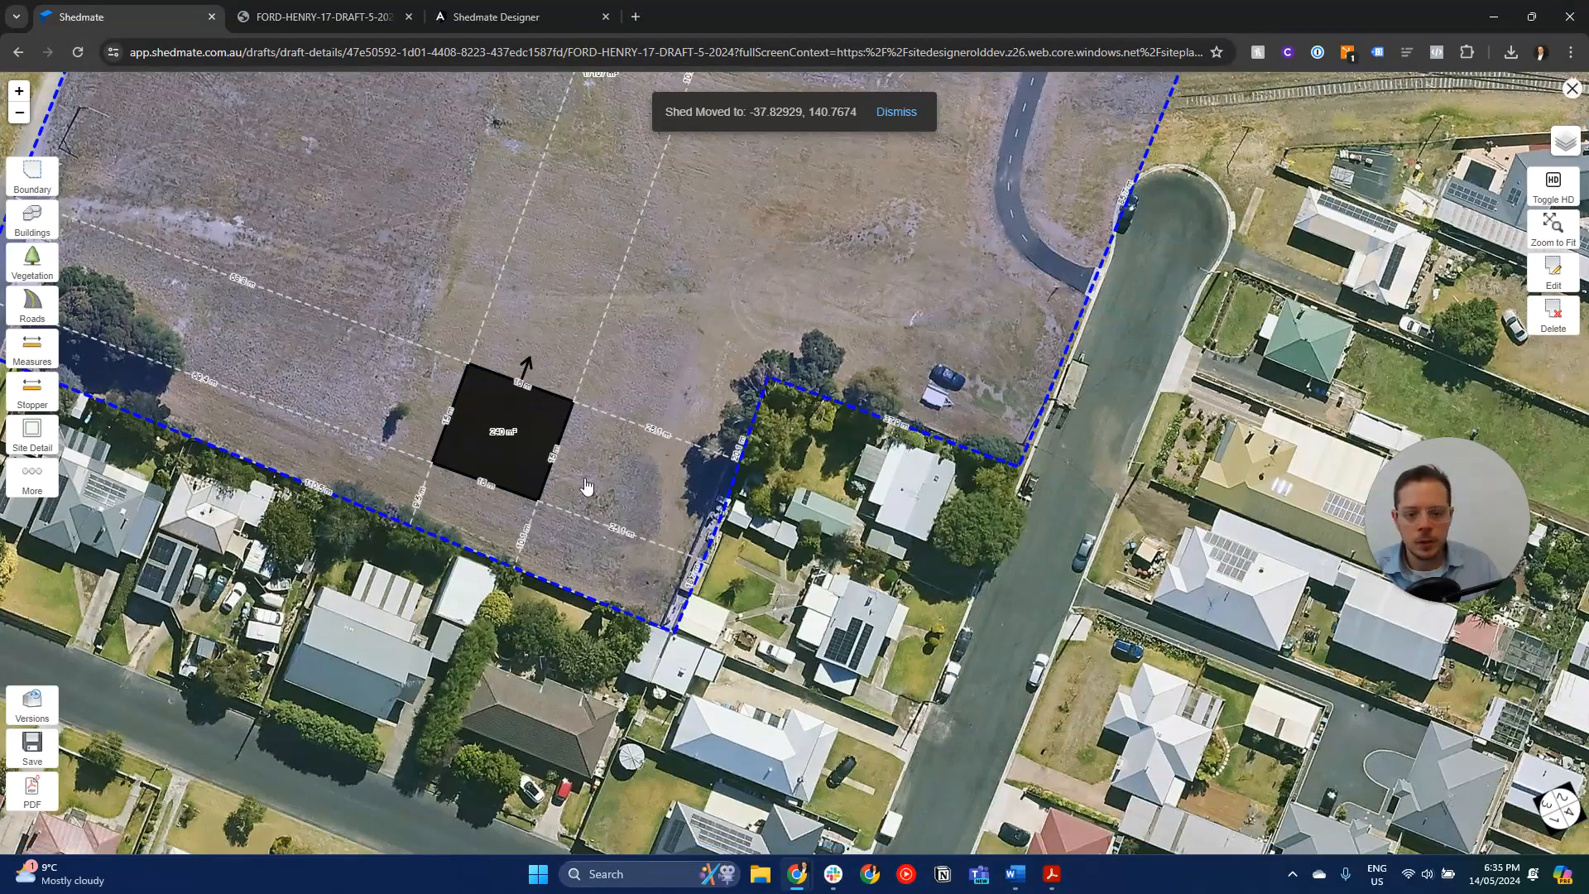
{"action": "left_click", "coordinate": [123, 411]}
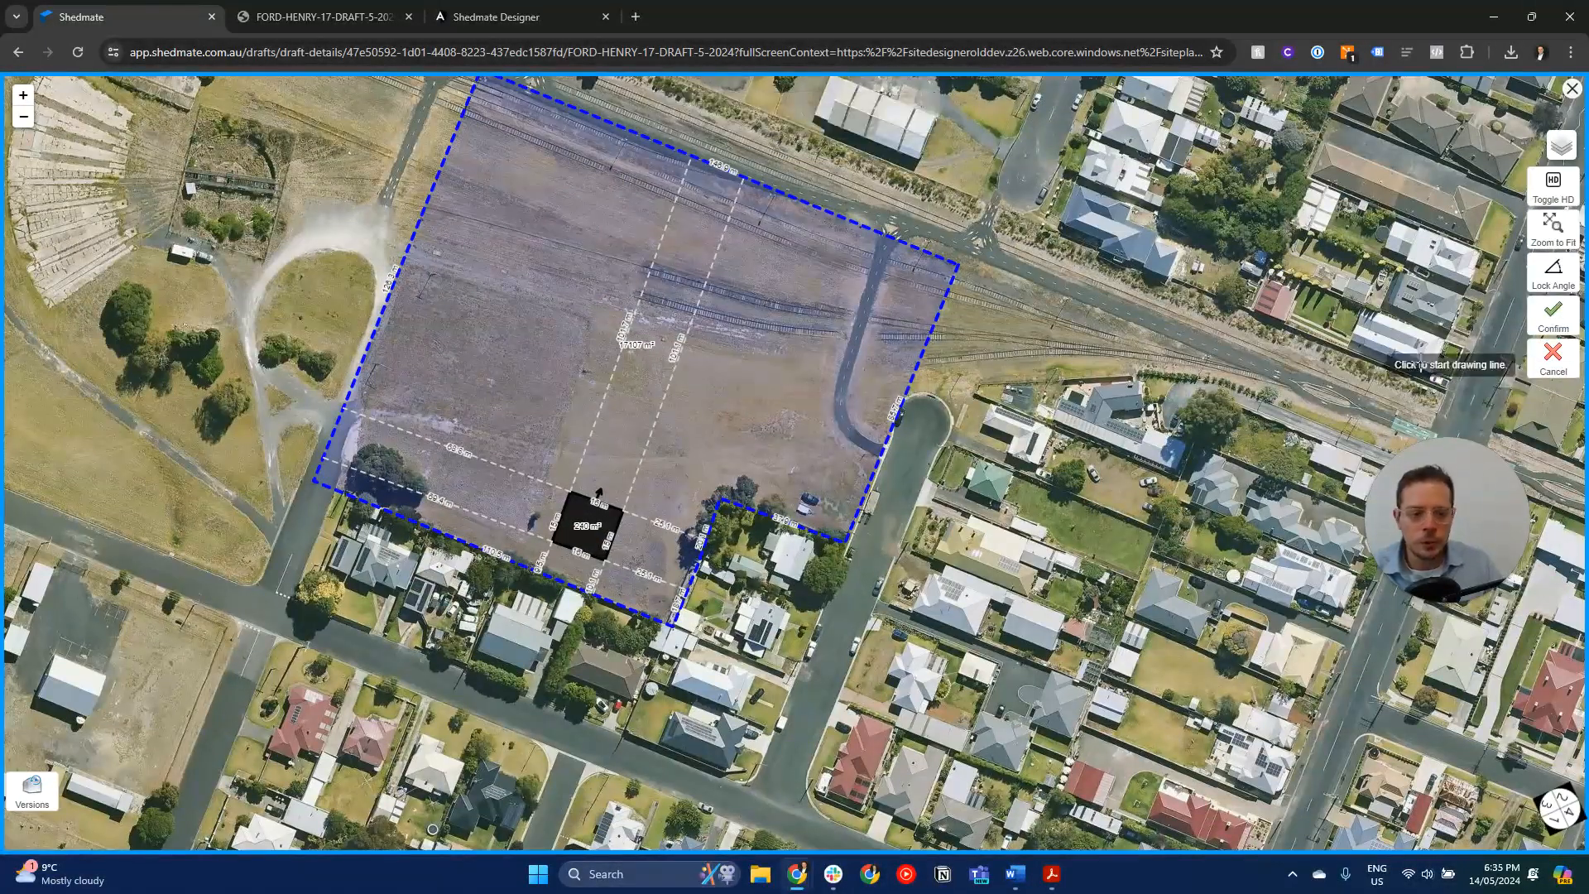
{"action": "left_click", "coordinate": [1553, 317]}
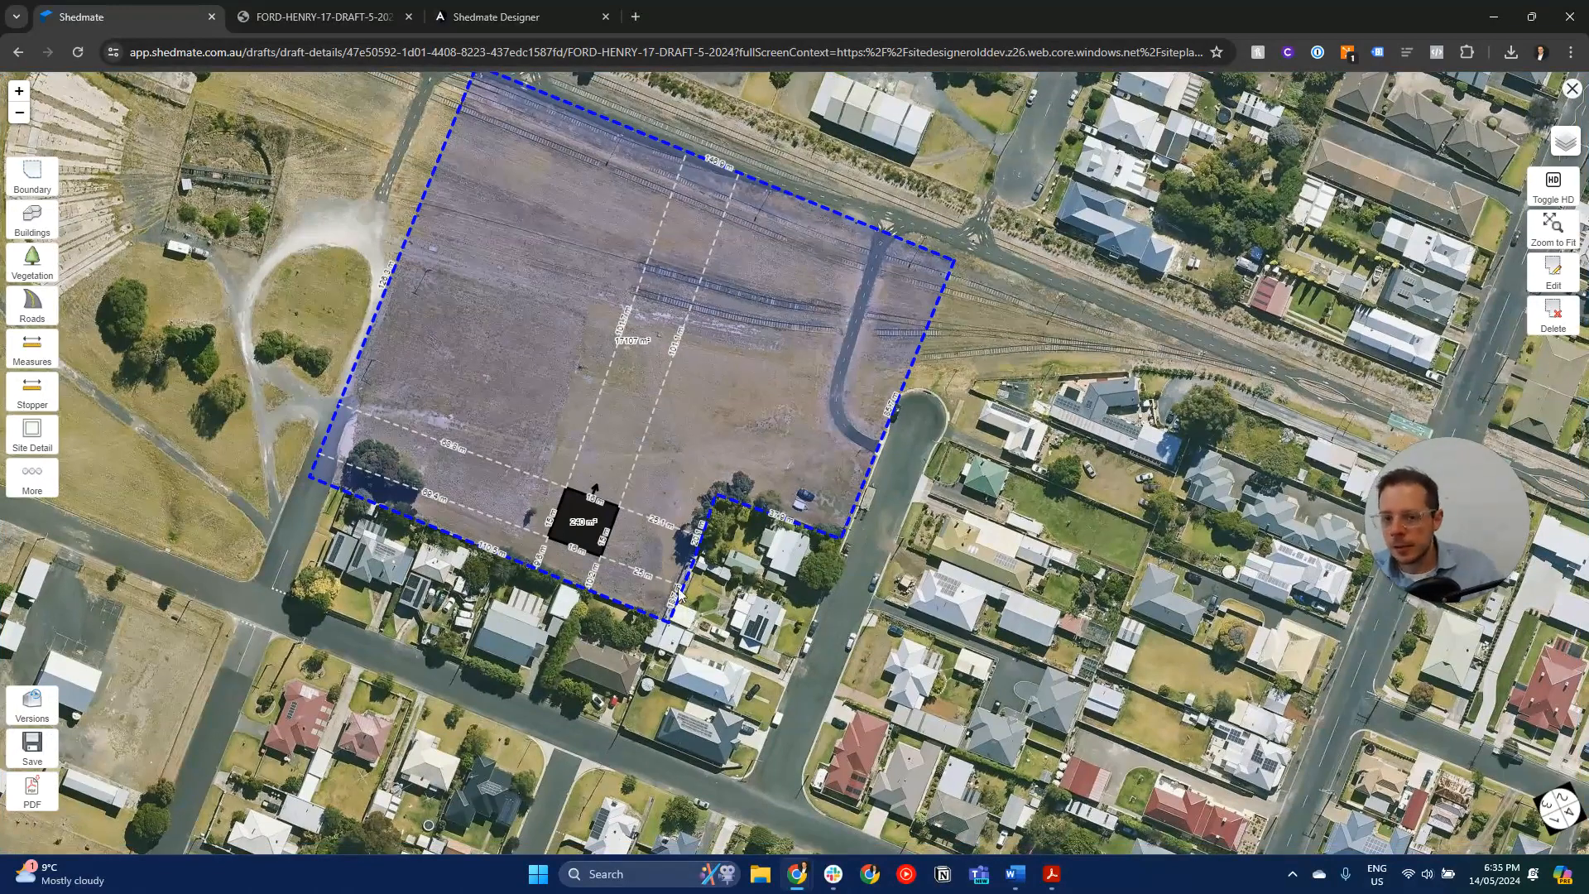
{"action": "left_click", "coordinate": [32, 478]}
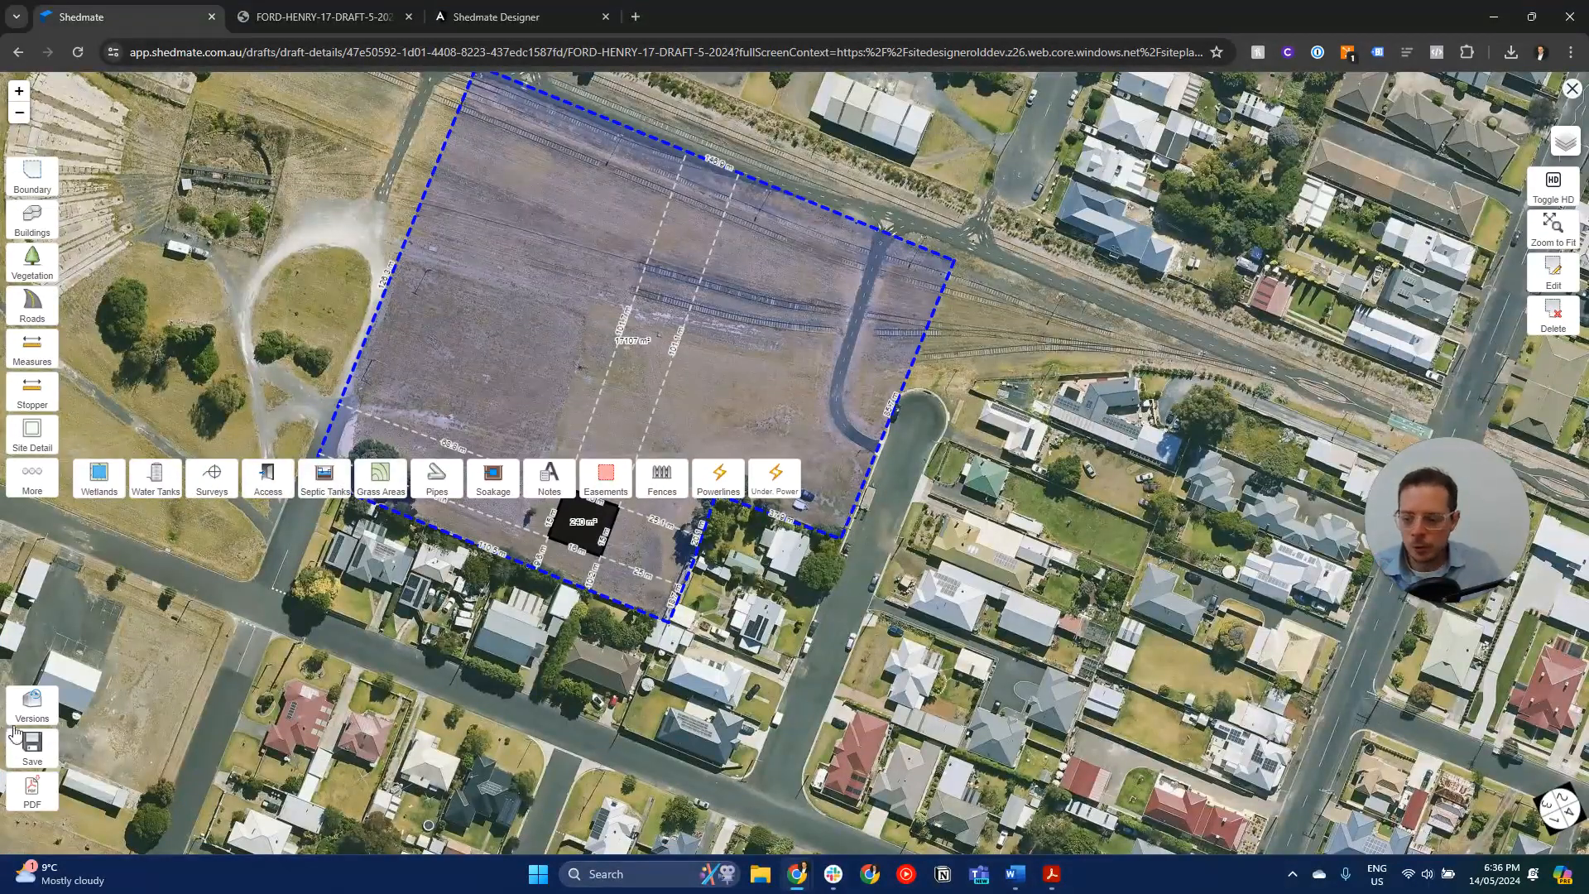
- Generate the site plan as A3 PDF sheets without a watermark, download it and open it
{"action": "left_click", "coordinate": [32, 790]}
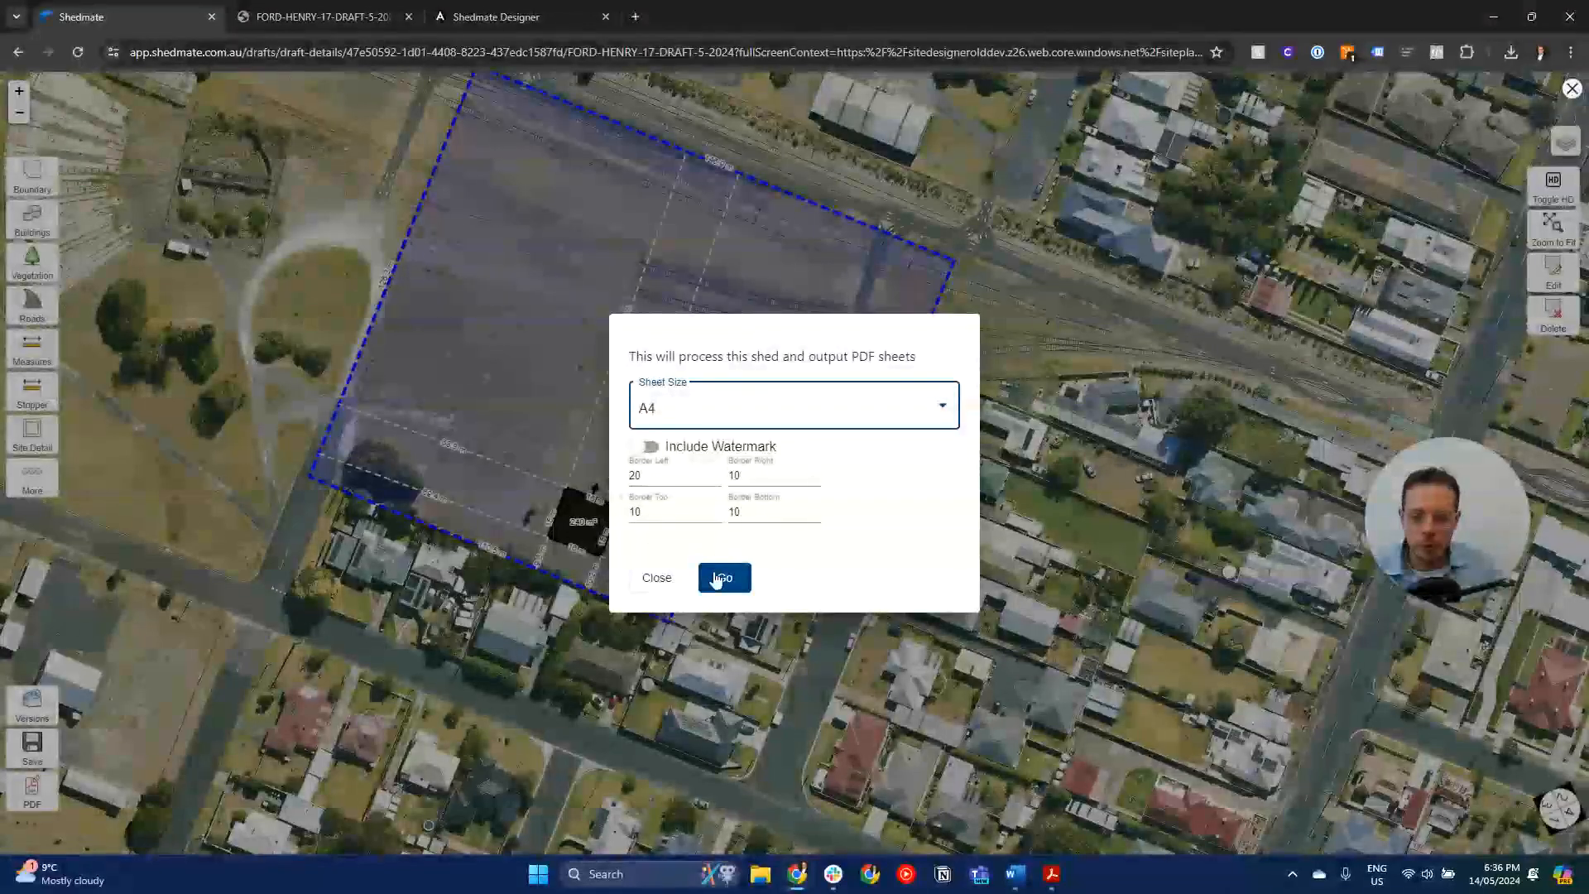
{"action": "left_click", "coordinate": [735, 410]}
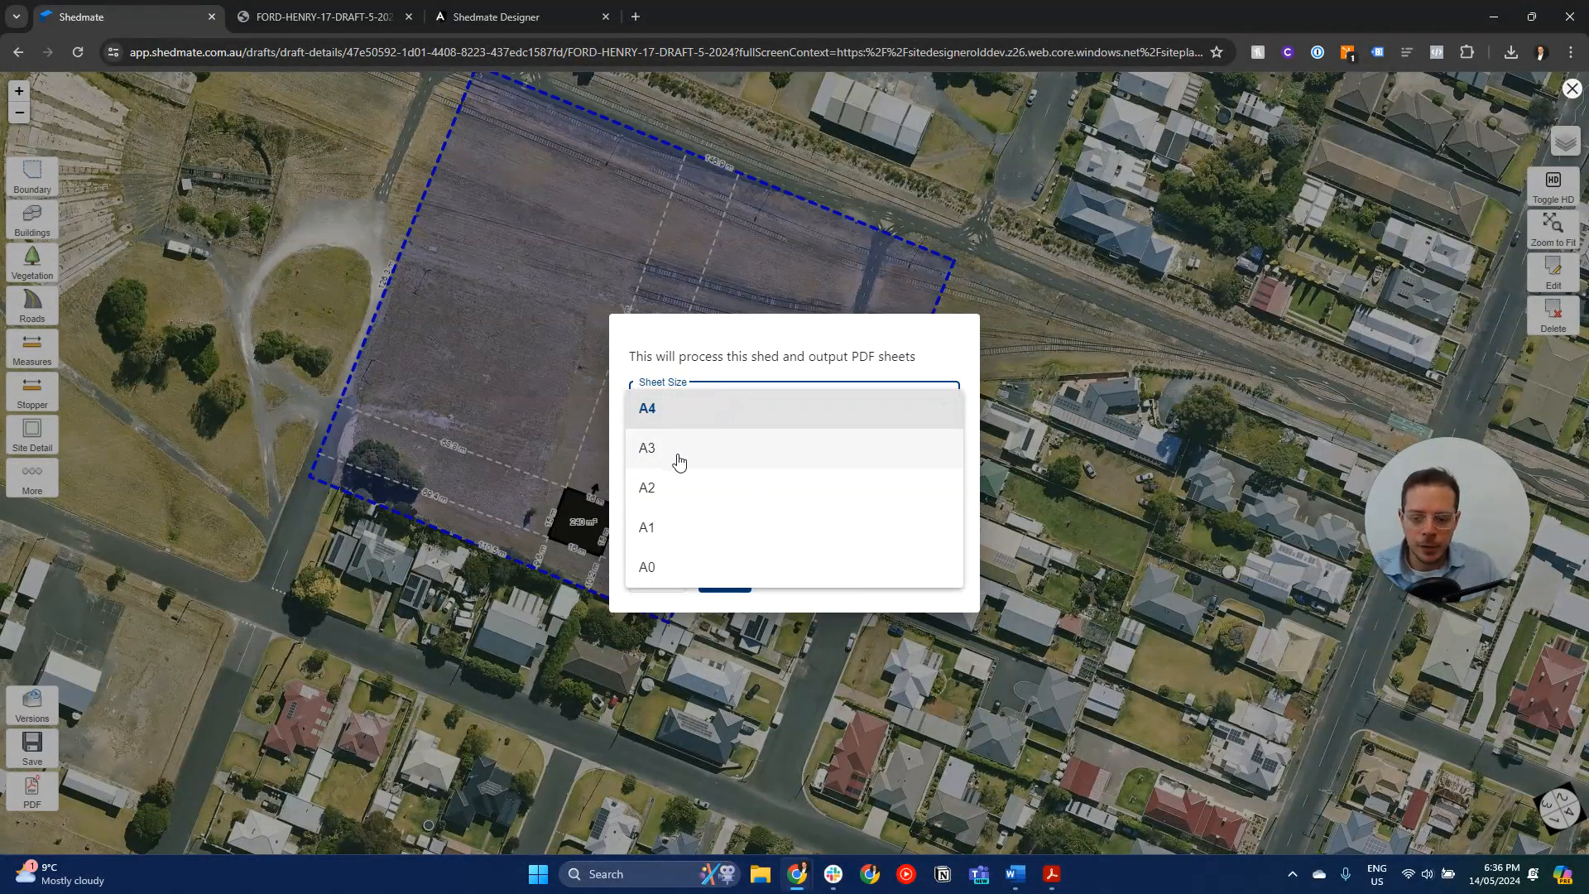
{"action": "left_click", "coordinate": [678, 460]}
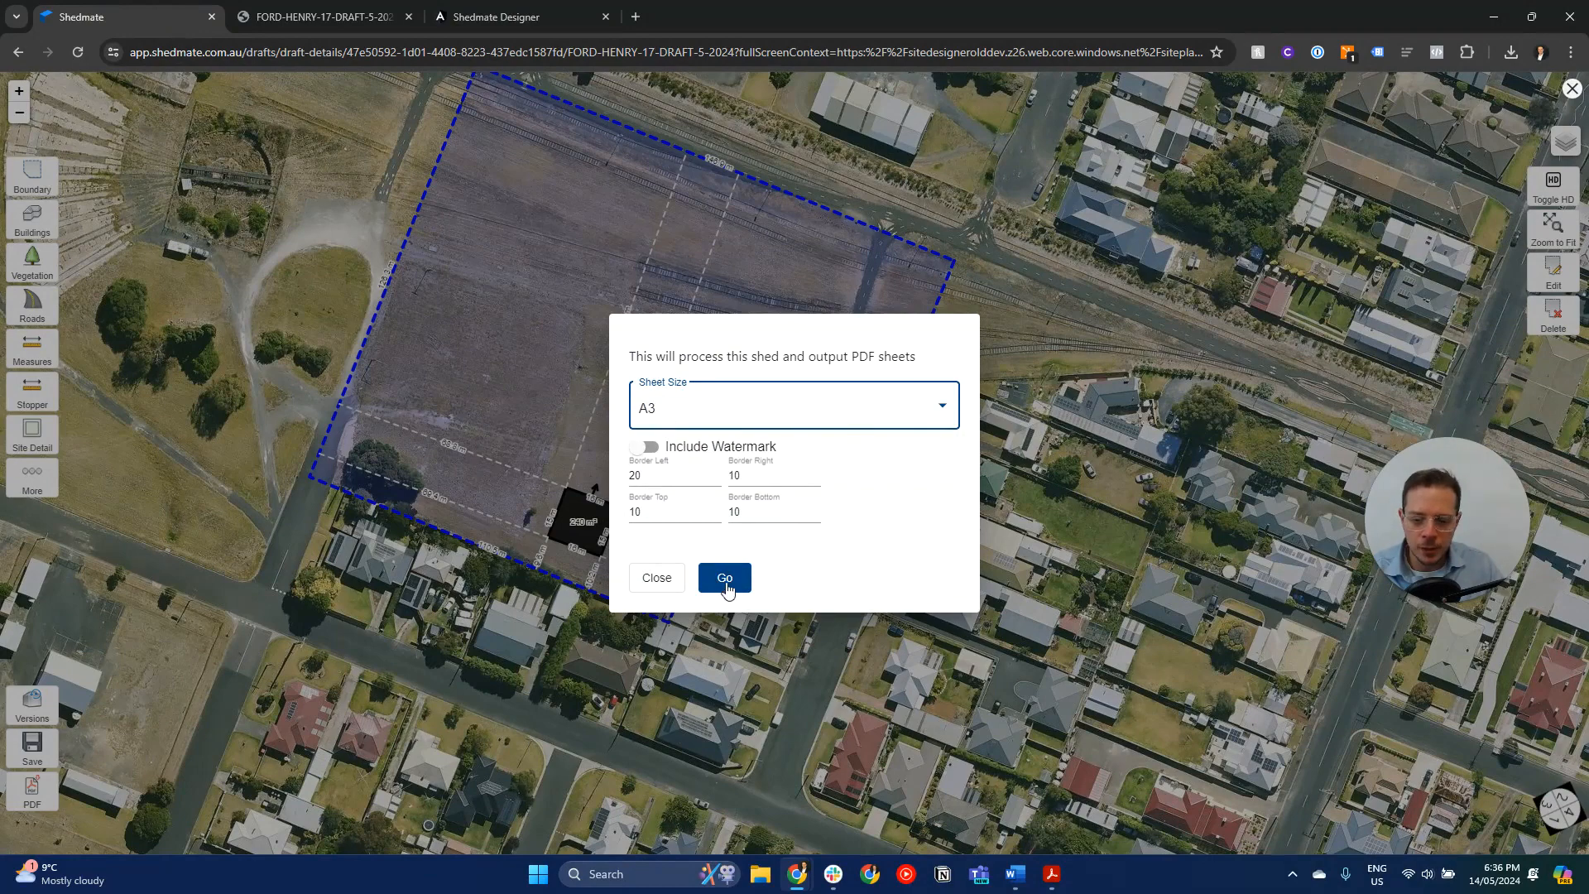
{"action": "left_click", "coordinate": [725, 583]}
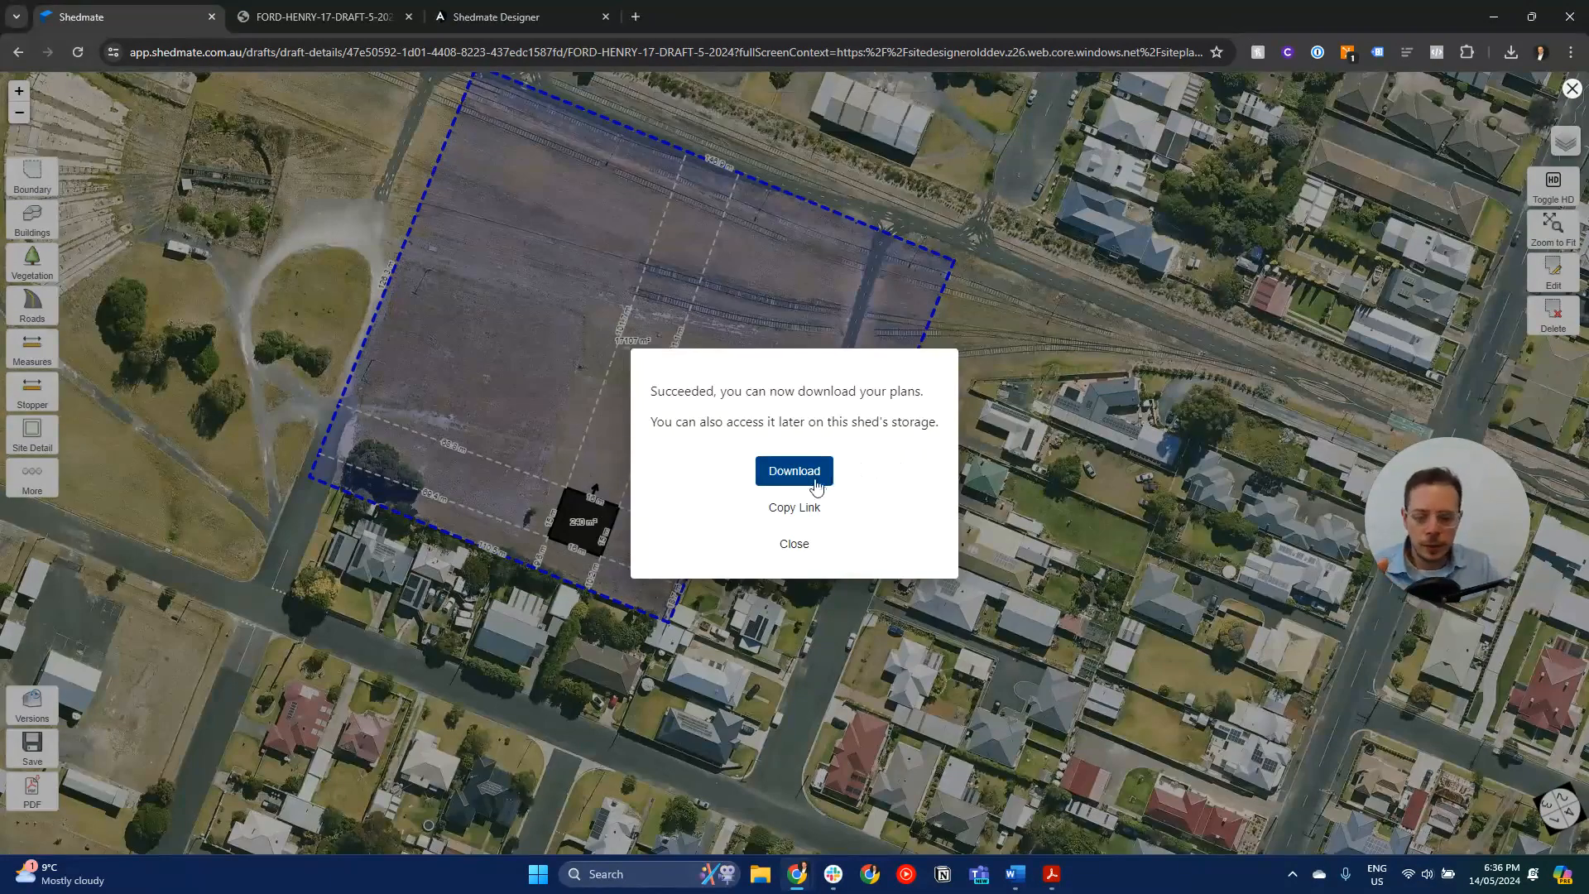
{"action": "left_click", "coordinate": [815, 485]}
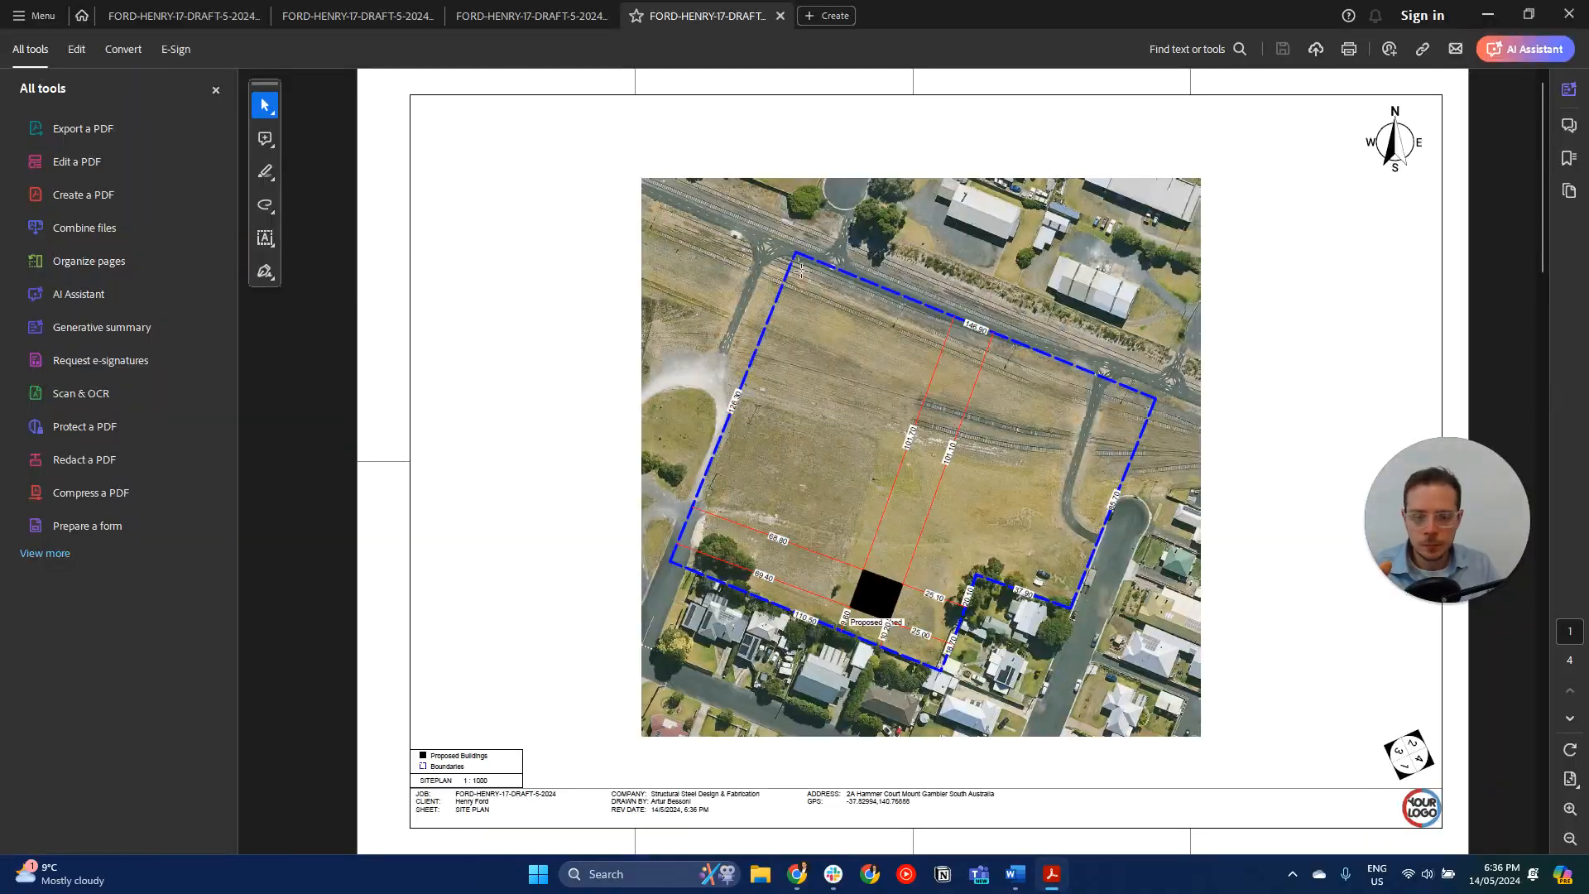
- Examine all four site plan sheets, including the aerial, street map and shed detail views, and return to Shedmate
{"action": "scroll", "coordinate": [849, 508], "scroll_direction": "down", "scroll_amount": 3}
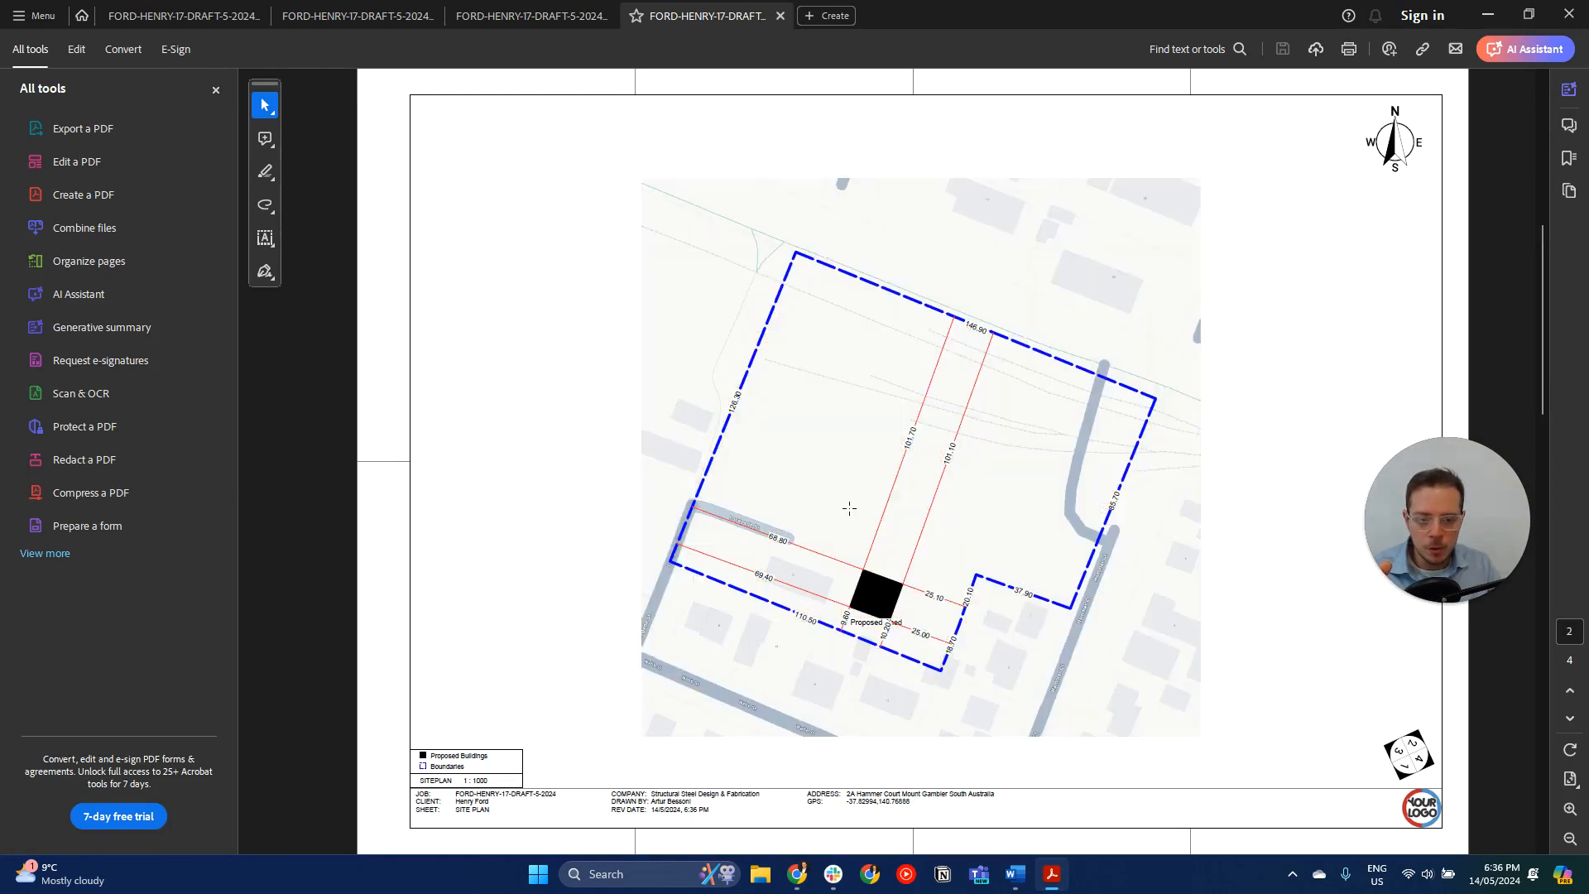
{"action": "scroll", "coordinate": [869, 510], "scroll_direction": "up", "scroll_amount": 3}
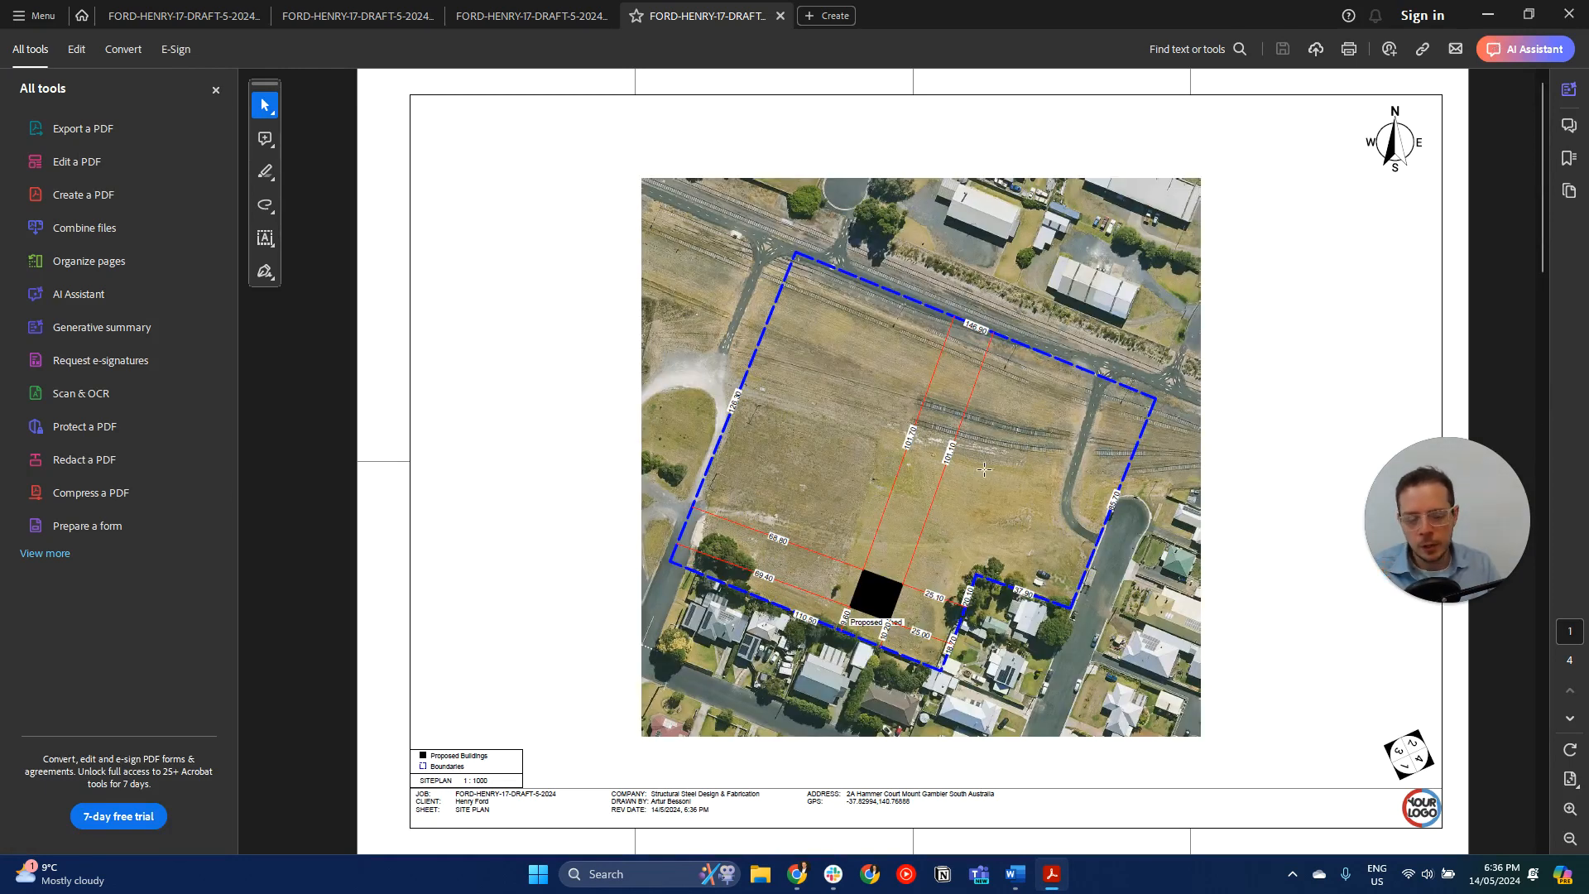
{"action": "scroll", "coordinate": [984, 470], "scroll_direction": "down", "scroll_amount": 6}
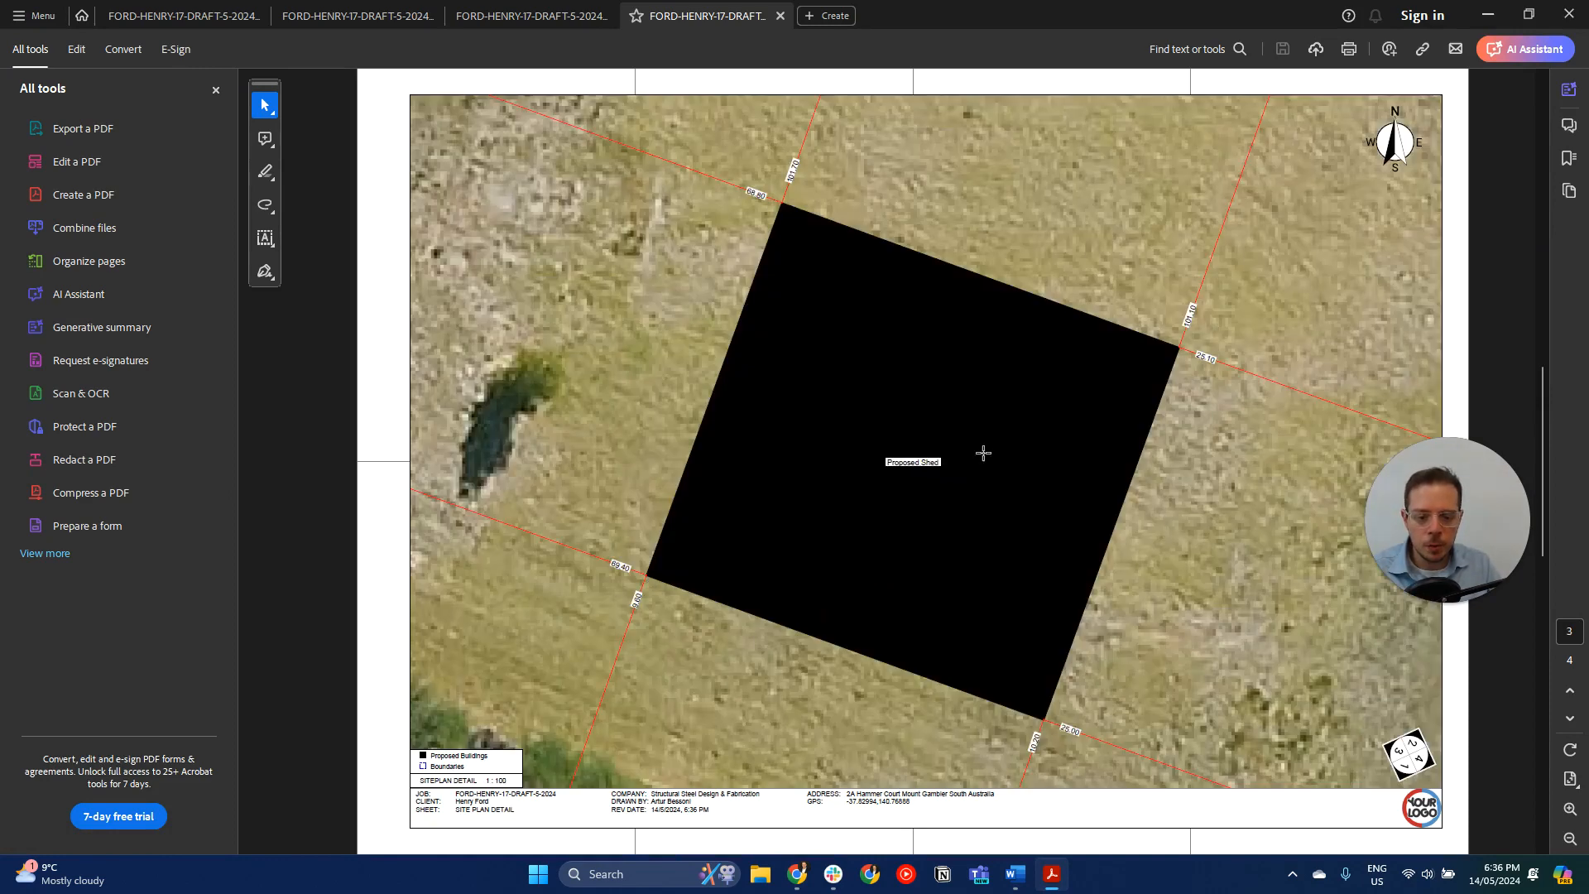
{"action": "scroll", "coordinate": [926, 470], "scroll_direction": "down", "scroll_amount": 3}
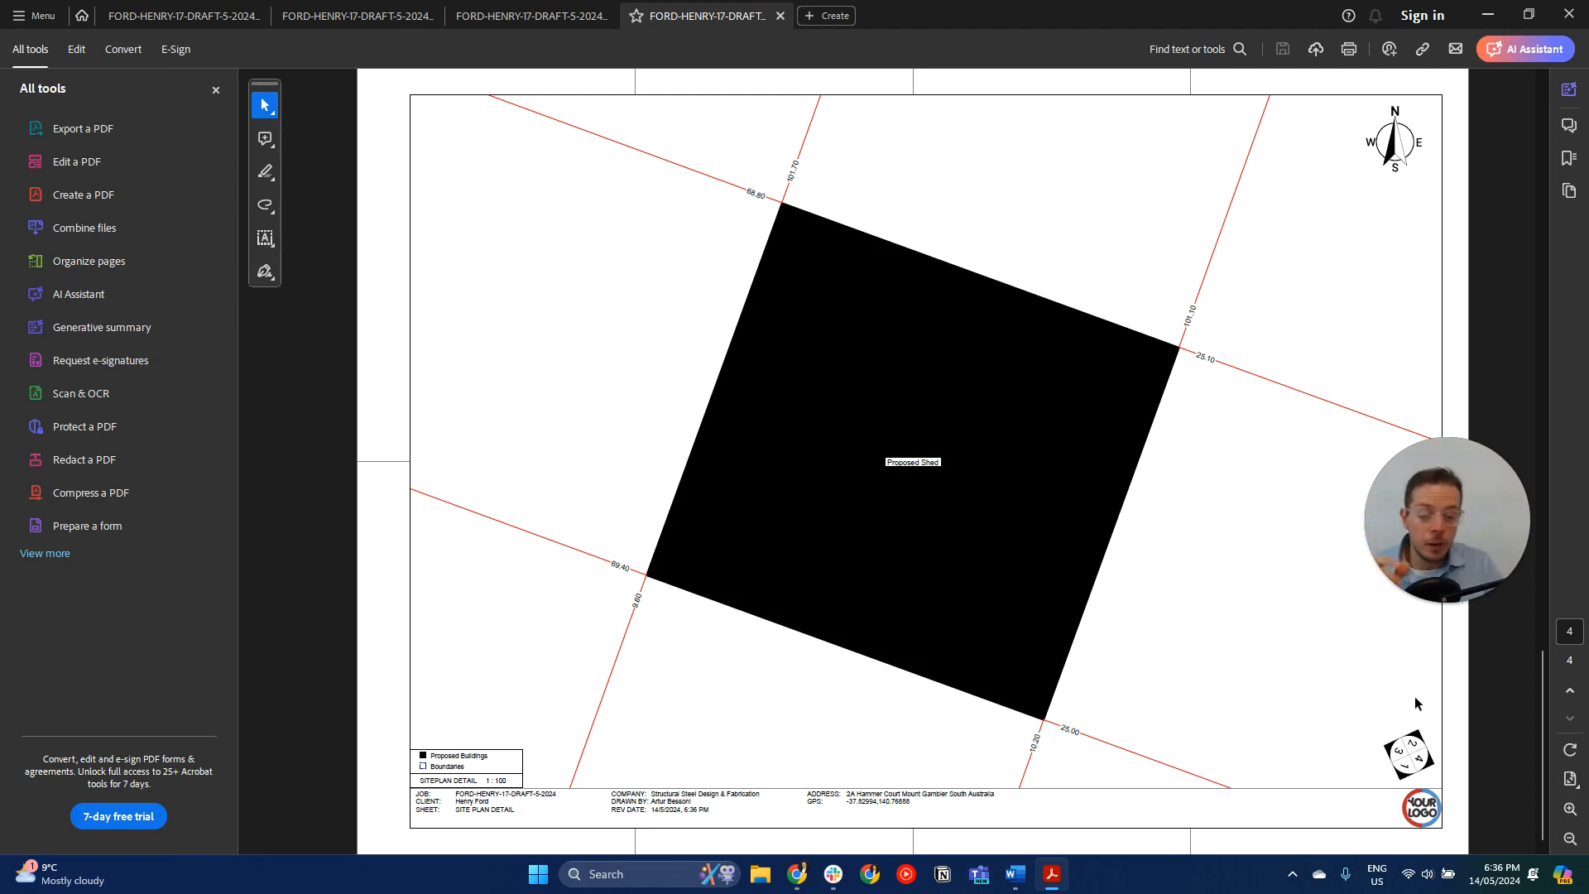
{"action": "key", "text": "Home"}
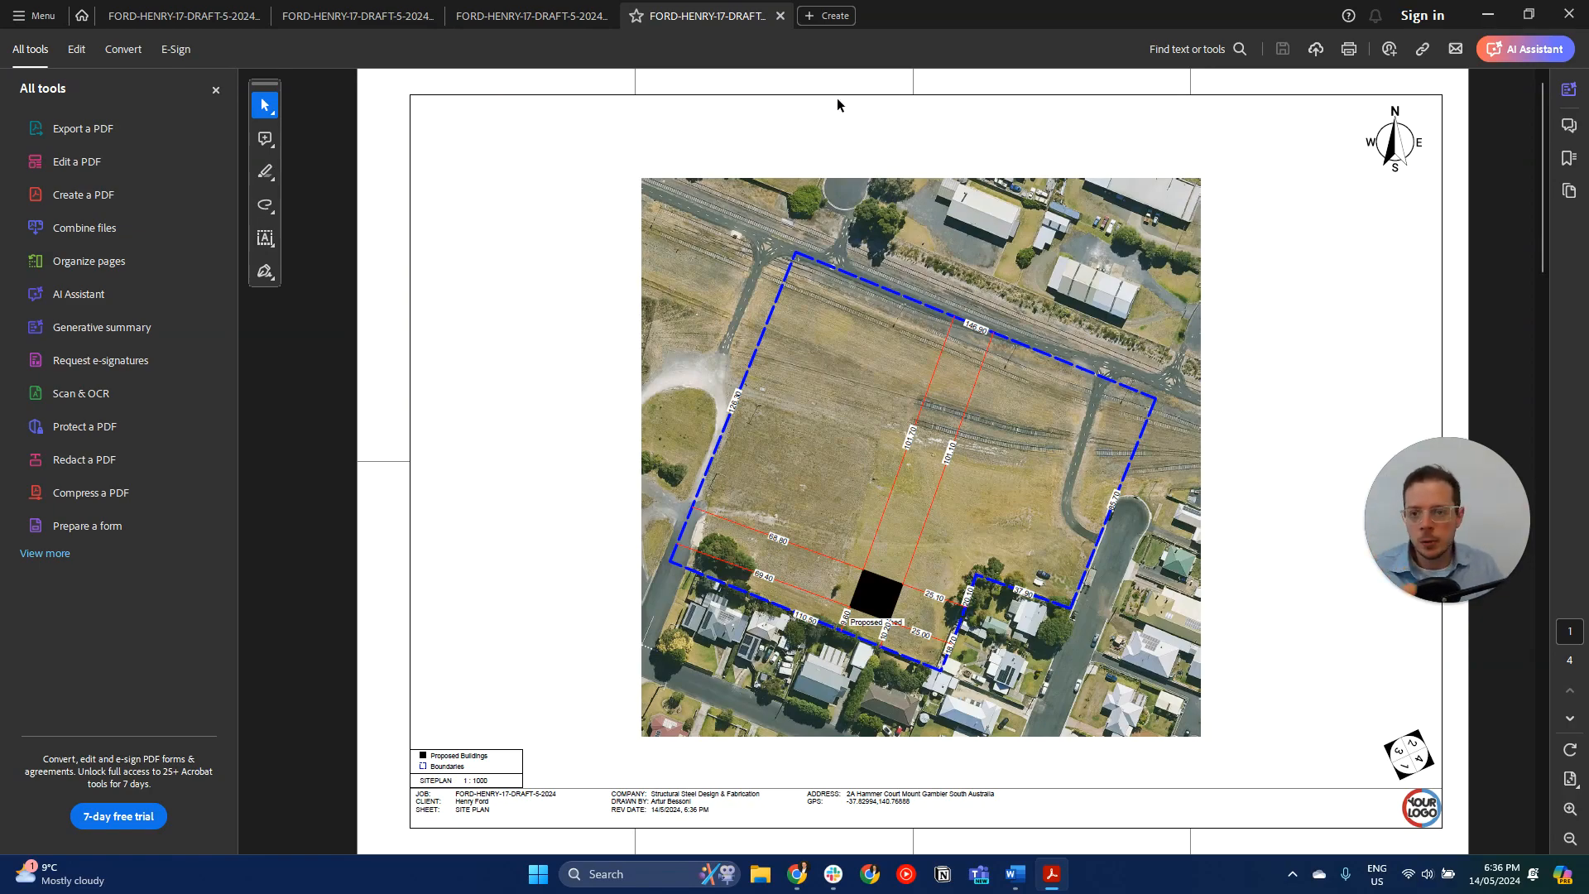
{"action": "left_click", "coordinate": [1487, 21]}
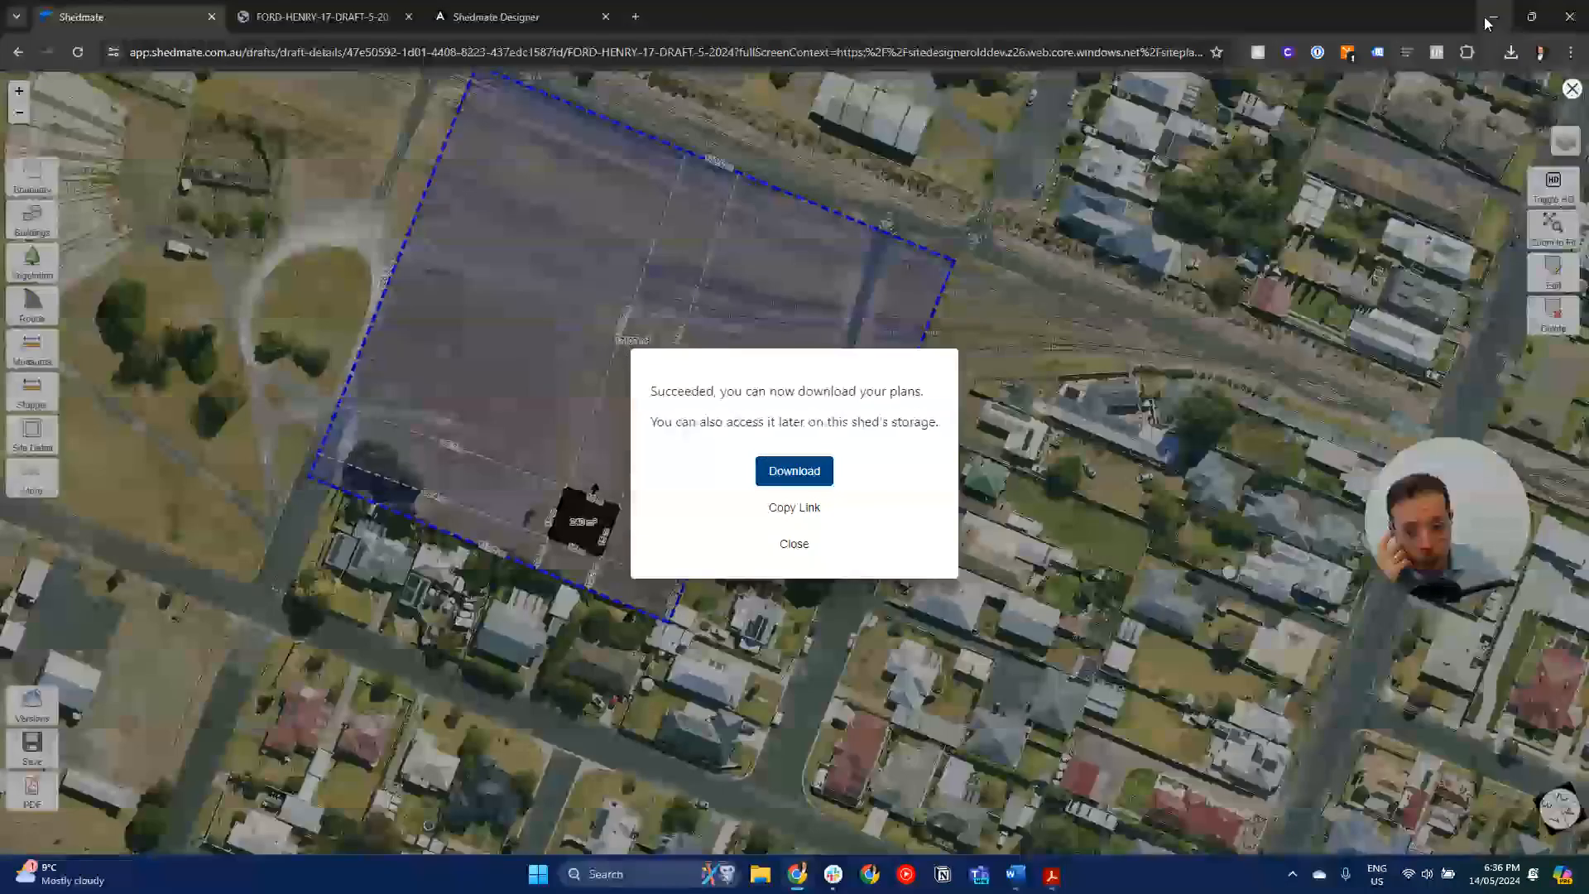
- Leave the site editor for the draft details and check the Revit processing output formats without starting the process
{"action": "left_click", "coordinate": [1209, 194]}
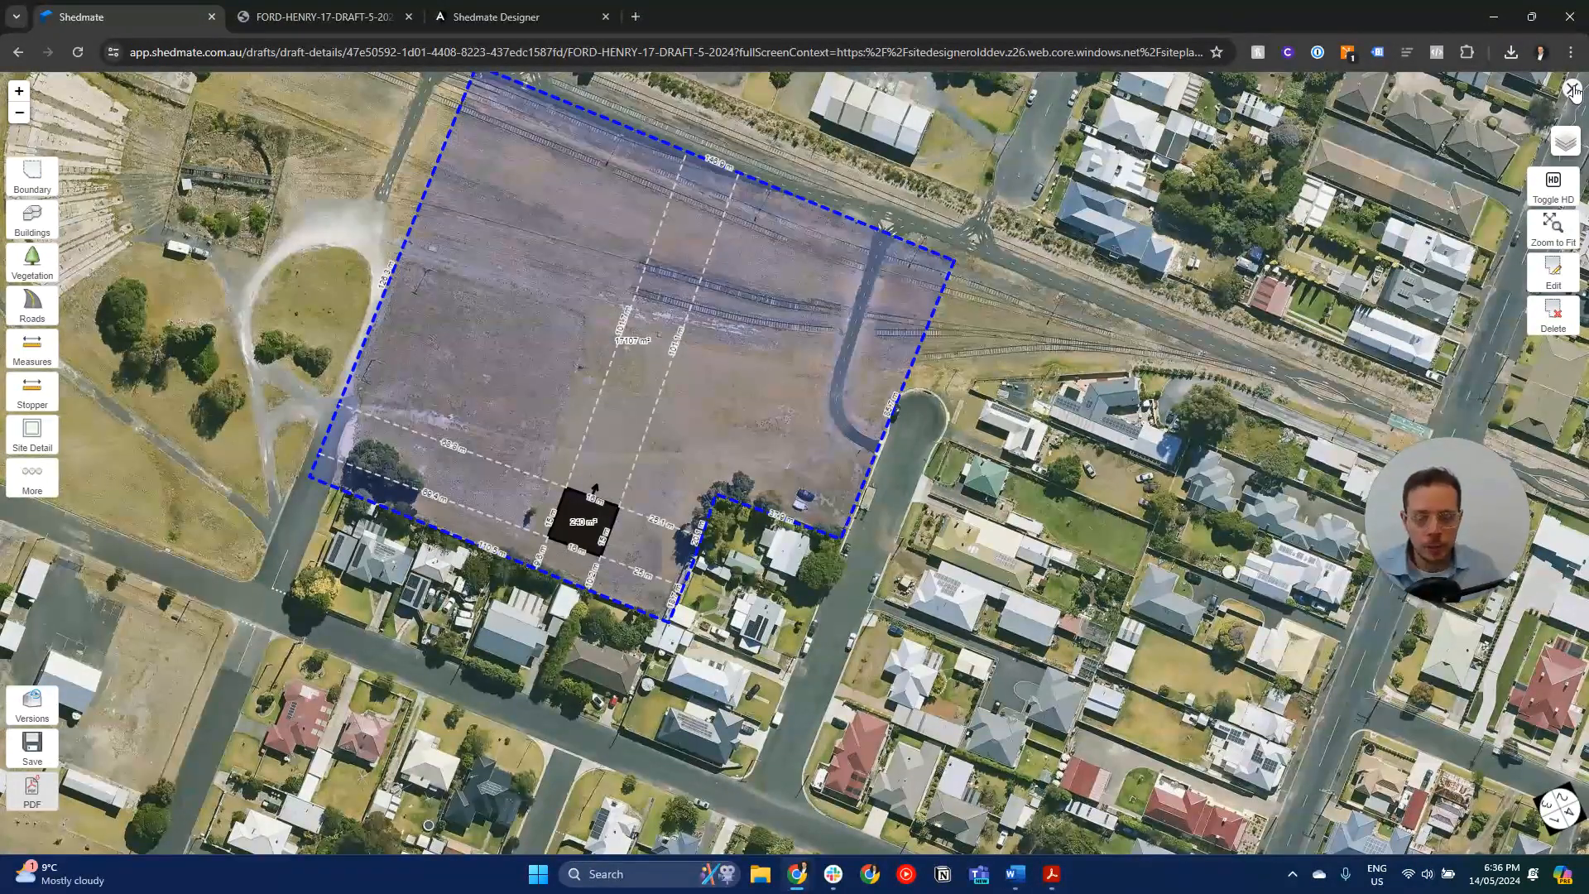
{"action": "left_click", "coordinate": [1573, 88]}
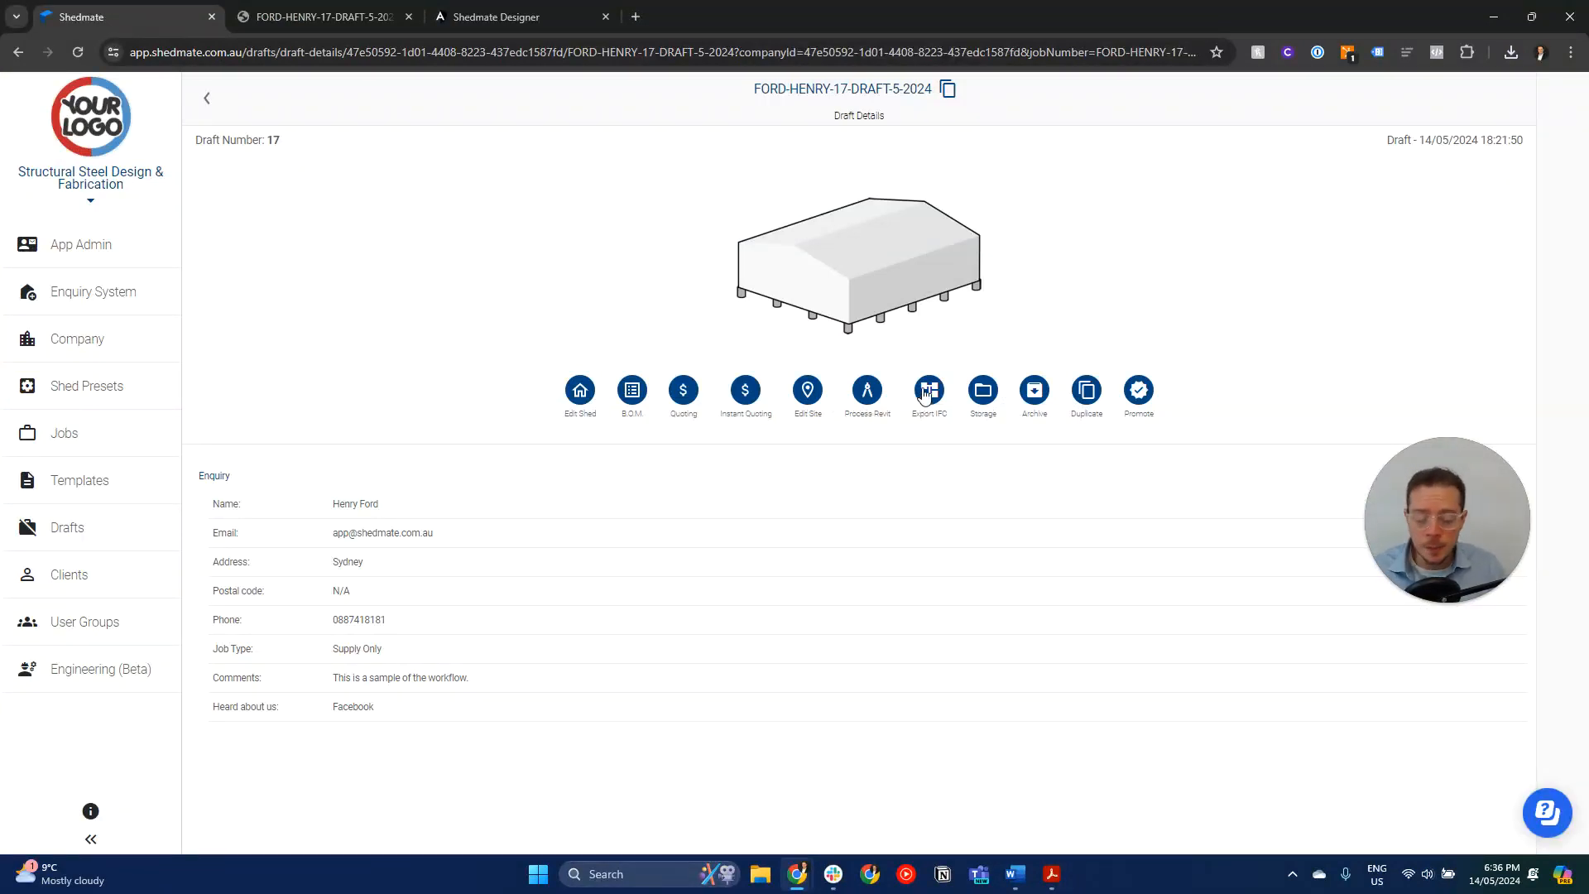
{"action": "left_click", "coordinate": [867, 391]}
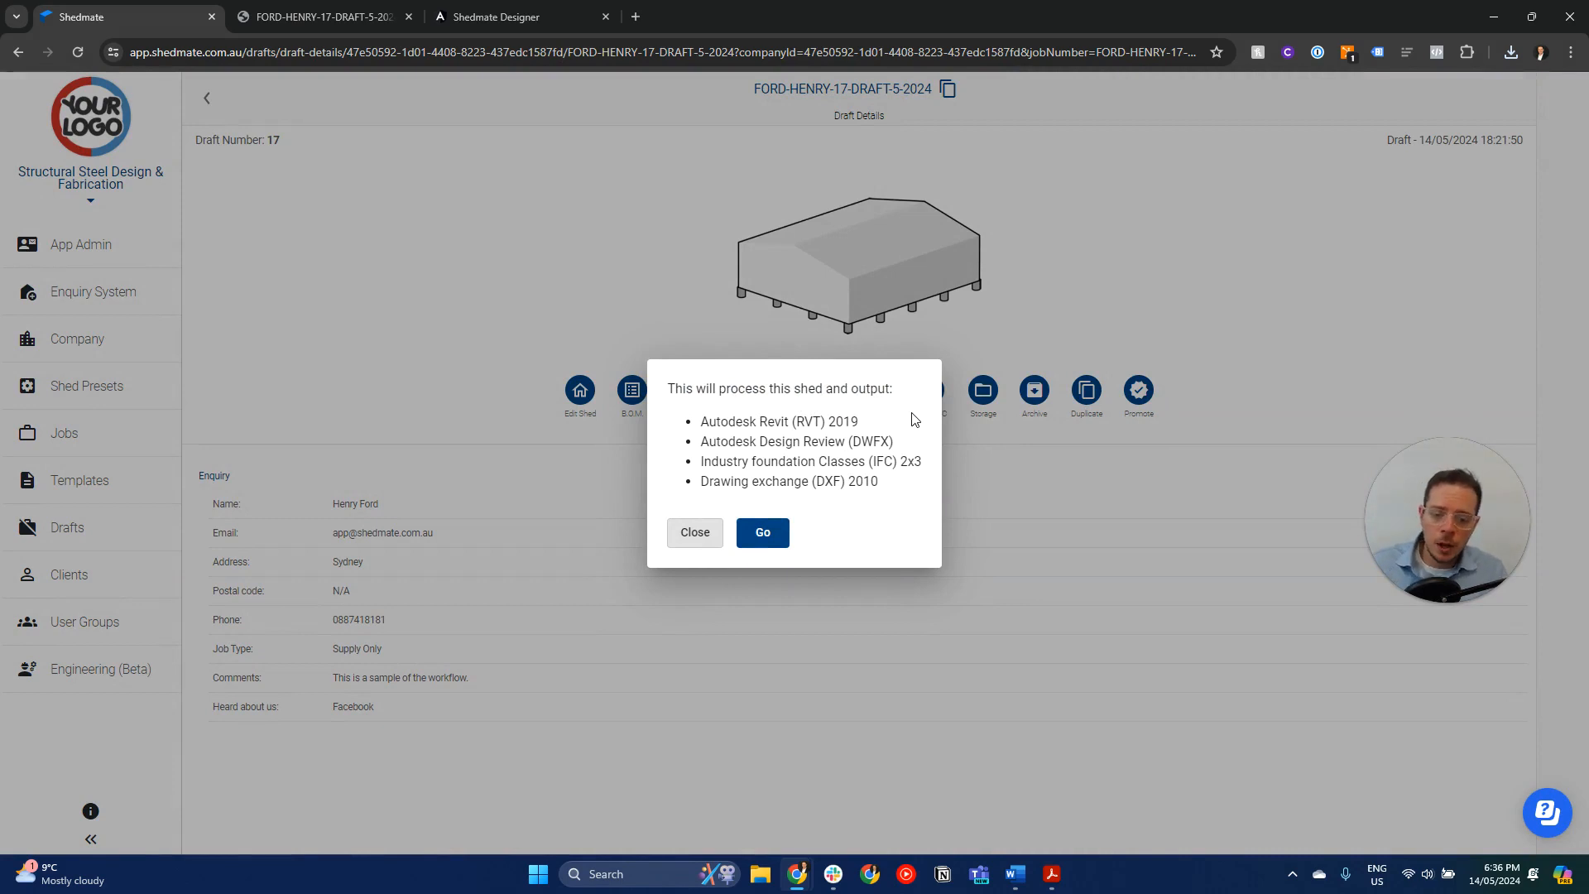
{"action": "left_click", "coordinate": [938, 323]}
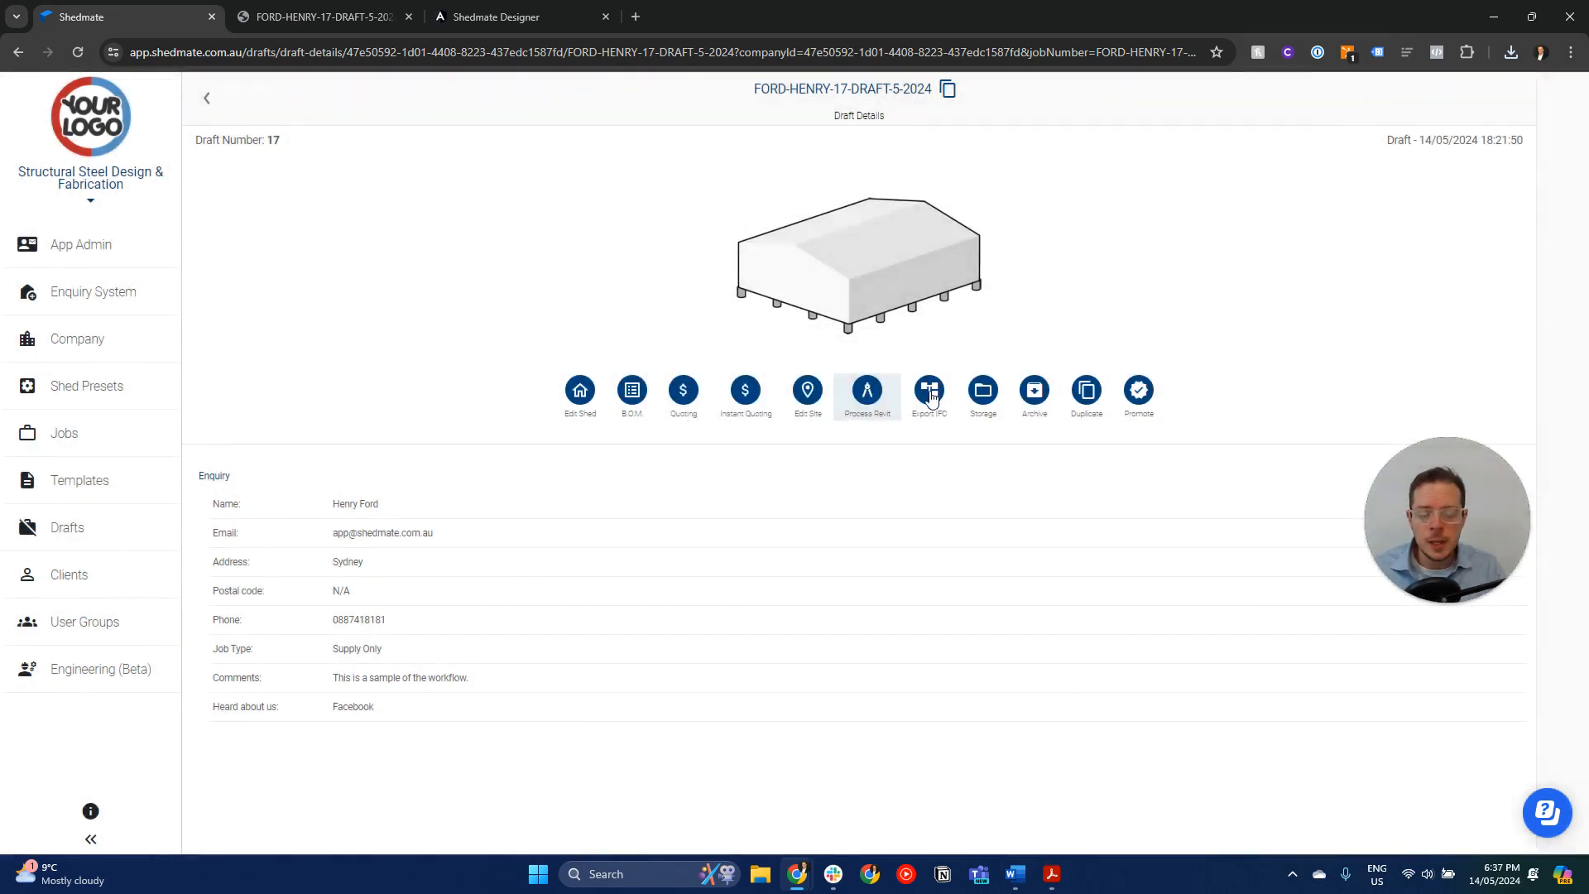
- Export the shed's structure as IFC 2x3 optimised for Trimble: Tekla Structures
{"action": "left_click", "coordinate": [930, 392]}
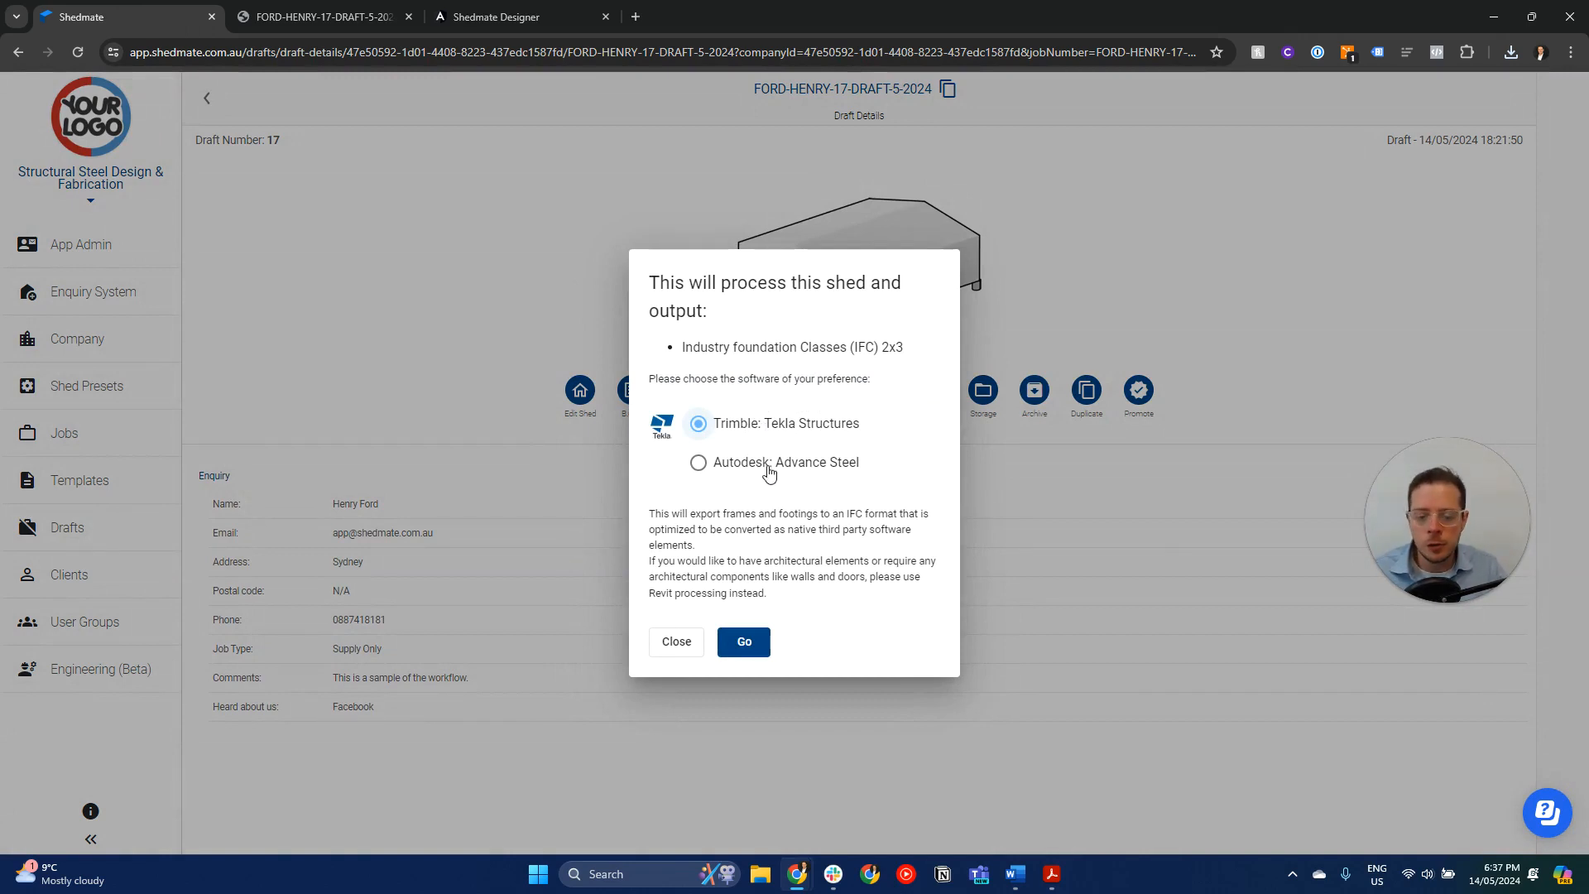
{"action": "left_click", "coordinate": [766, 465]}
{"action": "left_click", "coordinate": [776, 429]}
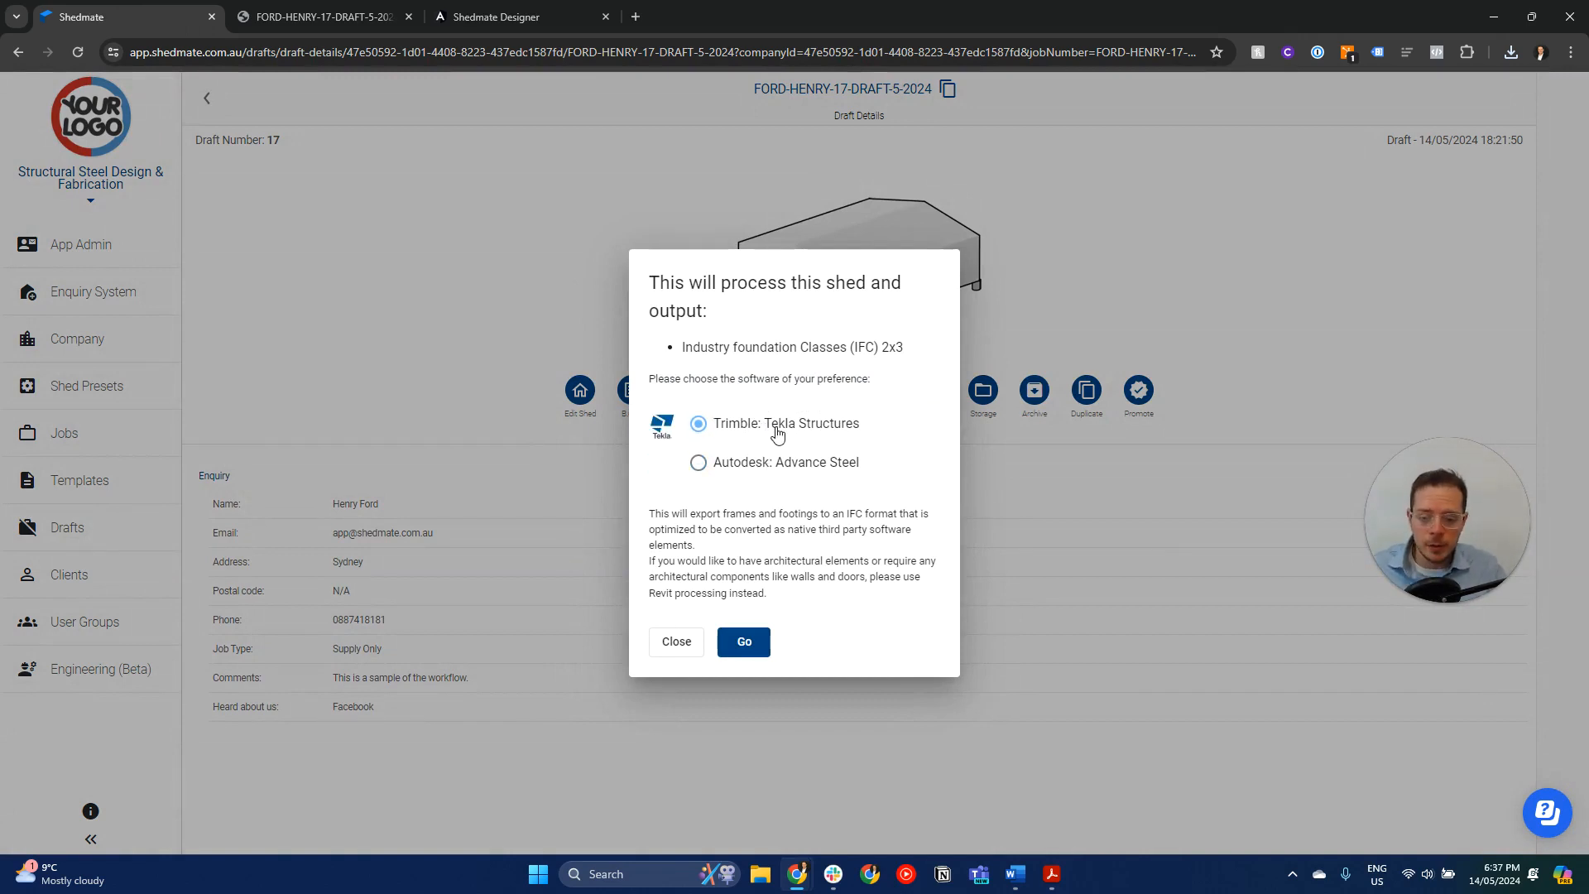
{"action": "left_click", "coordinate": [753, 644]}
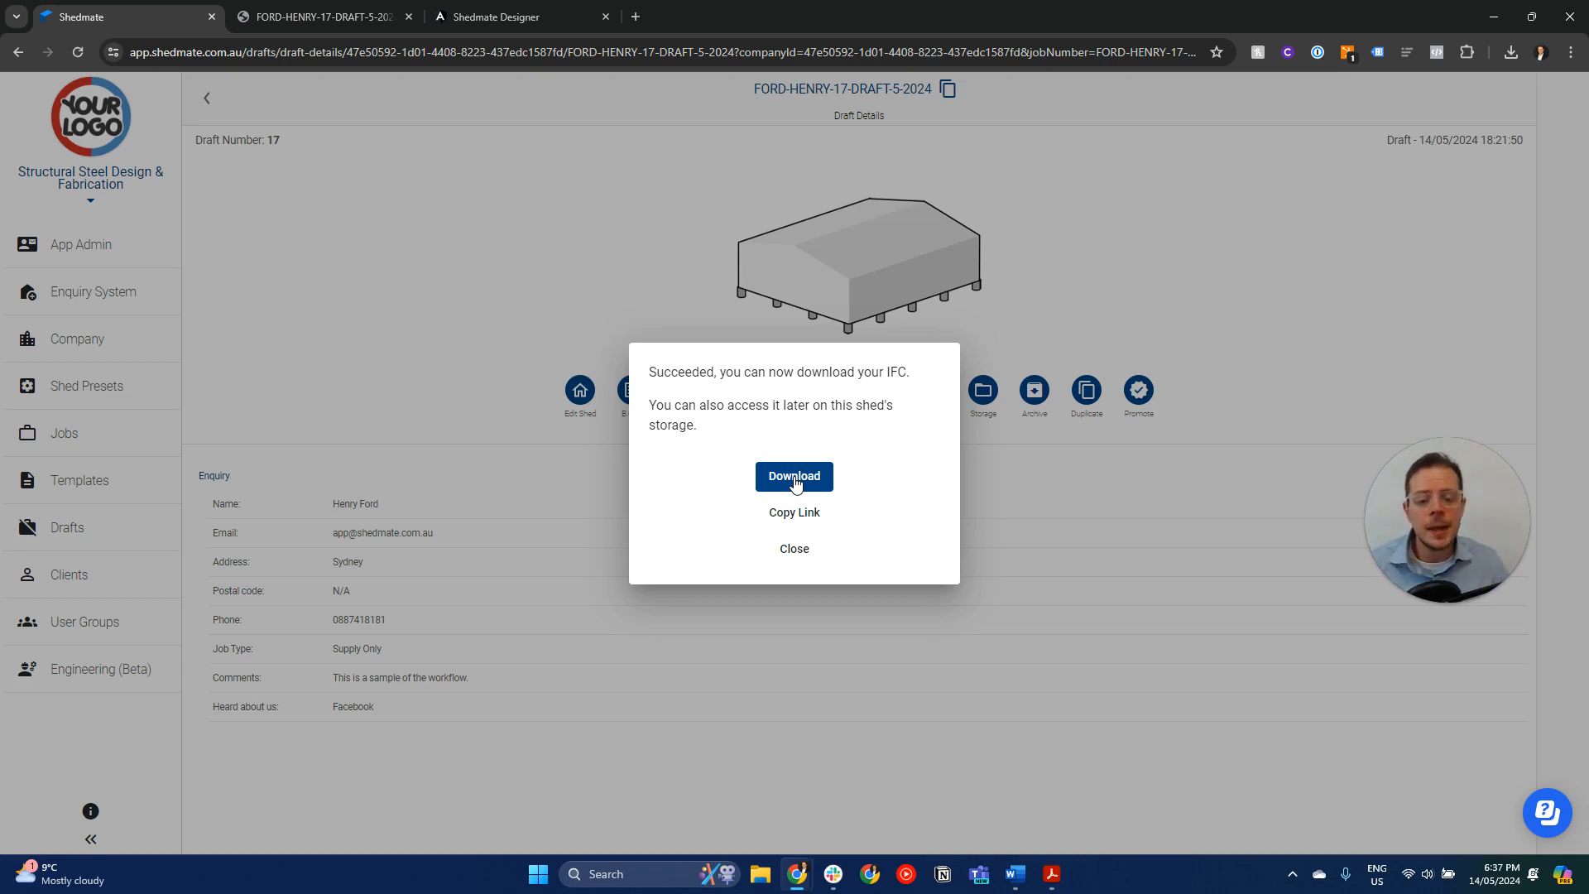
- Download the exported IFC file and open the structure model in Open IFC Viewer
{"action": "left_click", "coordinate": [795, 479]}
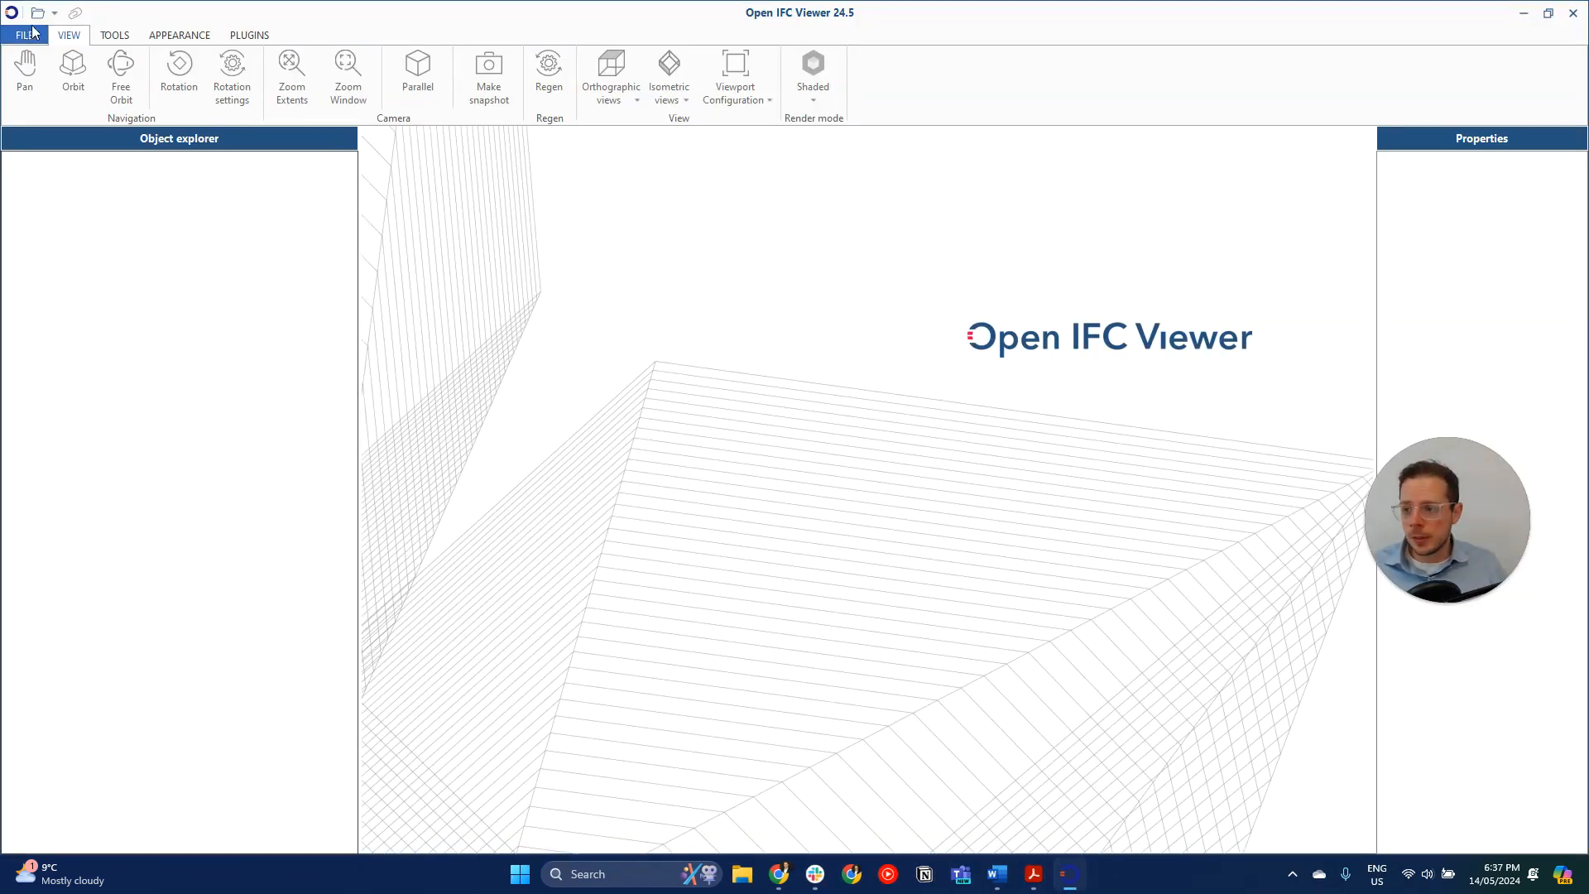
{"action": "left_click", "coordinate": [39, 13]}
{"action": "double_click", "coordinate": [497, 256]}
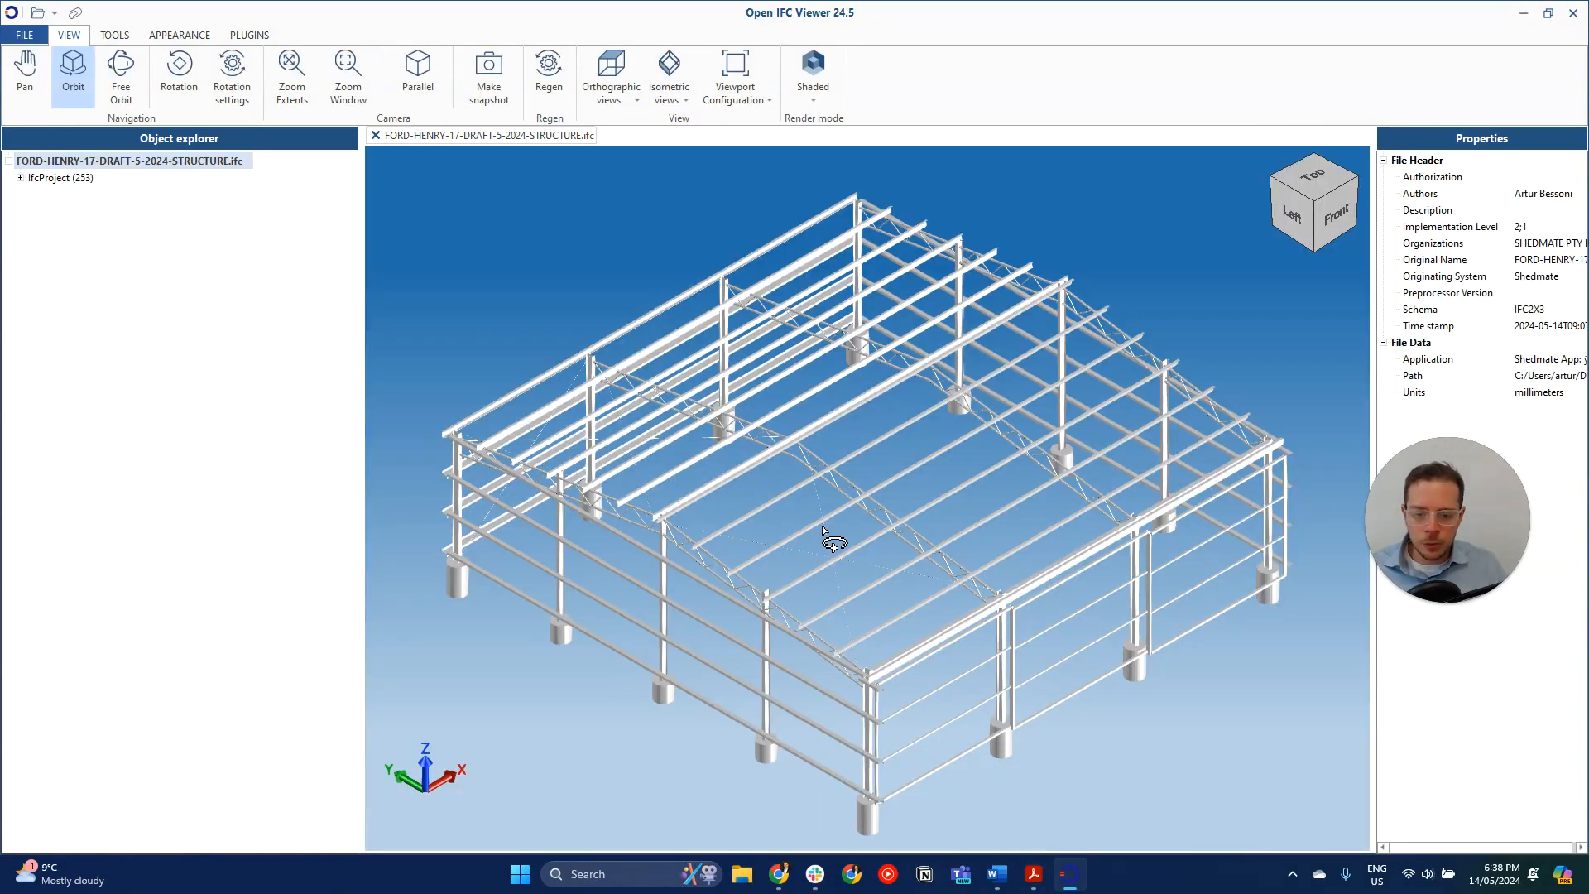
- Examine the shed's steel frame in 3D and select the upper Z:200-15 girt on the left end wall to inspect its properties
{"action": "left_click_drag", "start_coordinate": [817, 585], "coordinate": [814, 547]}
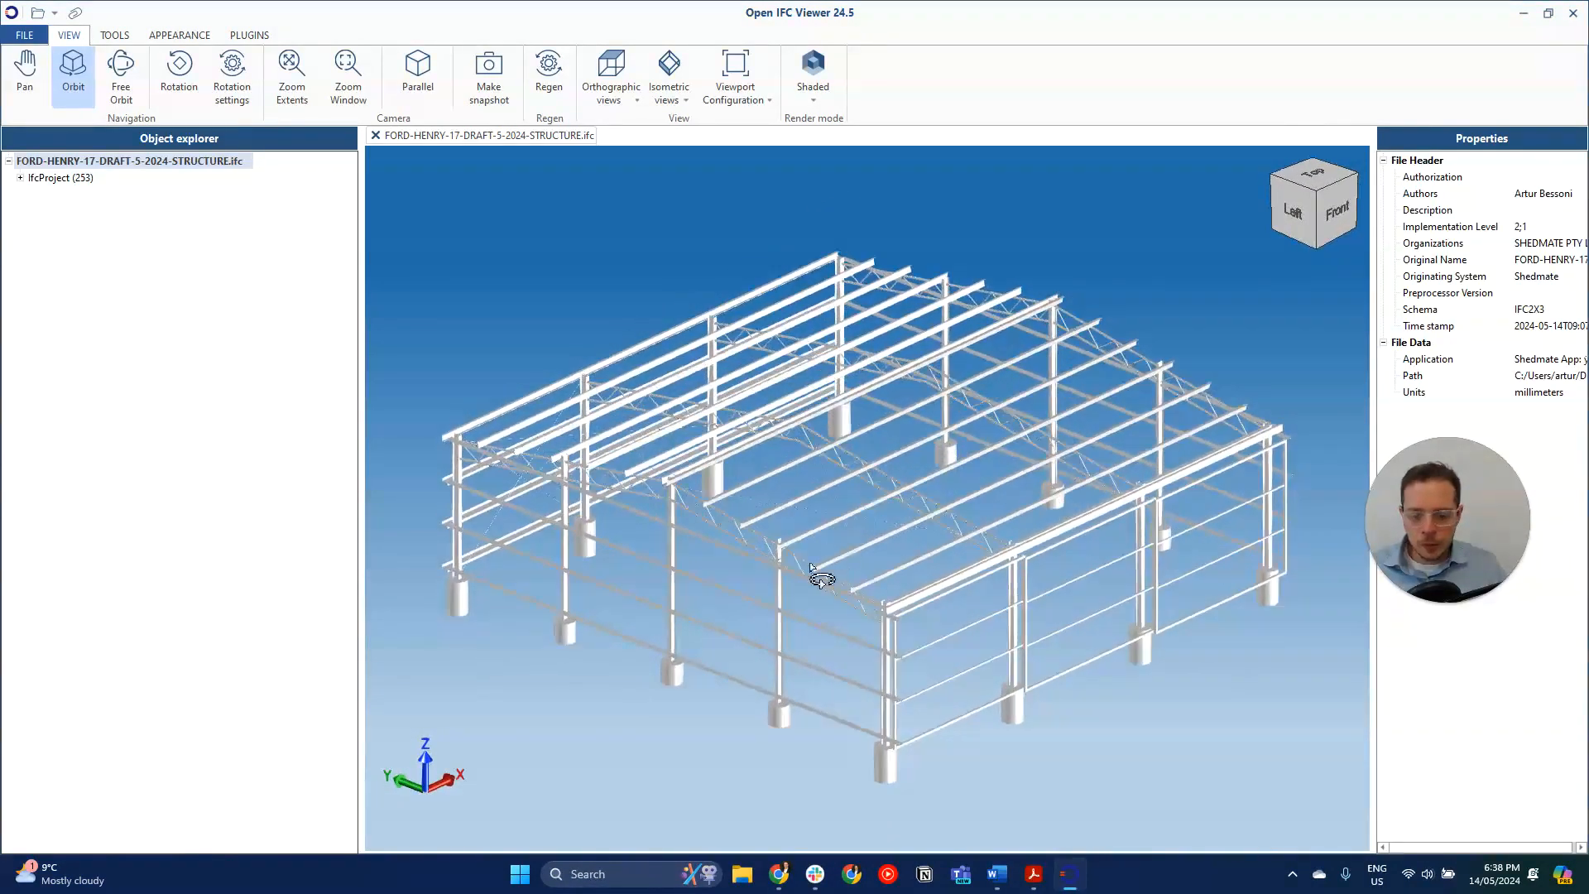
{"action": "scroll", "coordinate": [801, 590], "scroll_direction": "up", "scroll_amount": 8}
{"action": "scroll", "coordinate": [801, 588], "scroll_direction": "down", "scroll_amount": 5}
{"action": "left_click", "coordinate": [812, 542]}
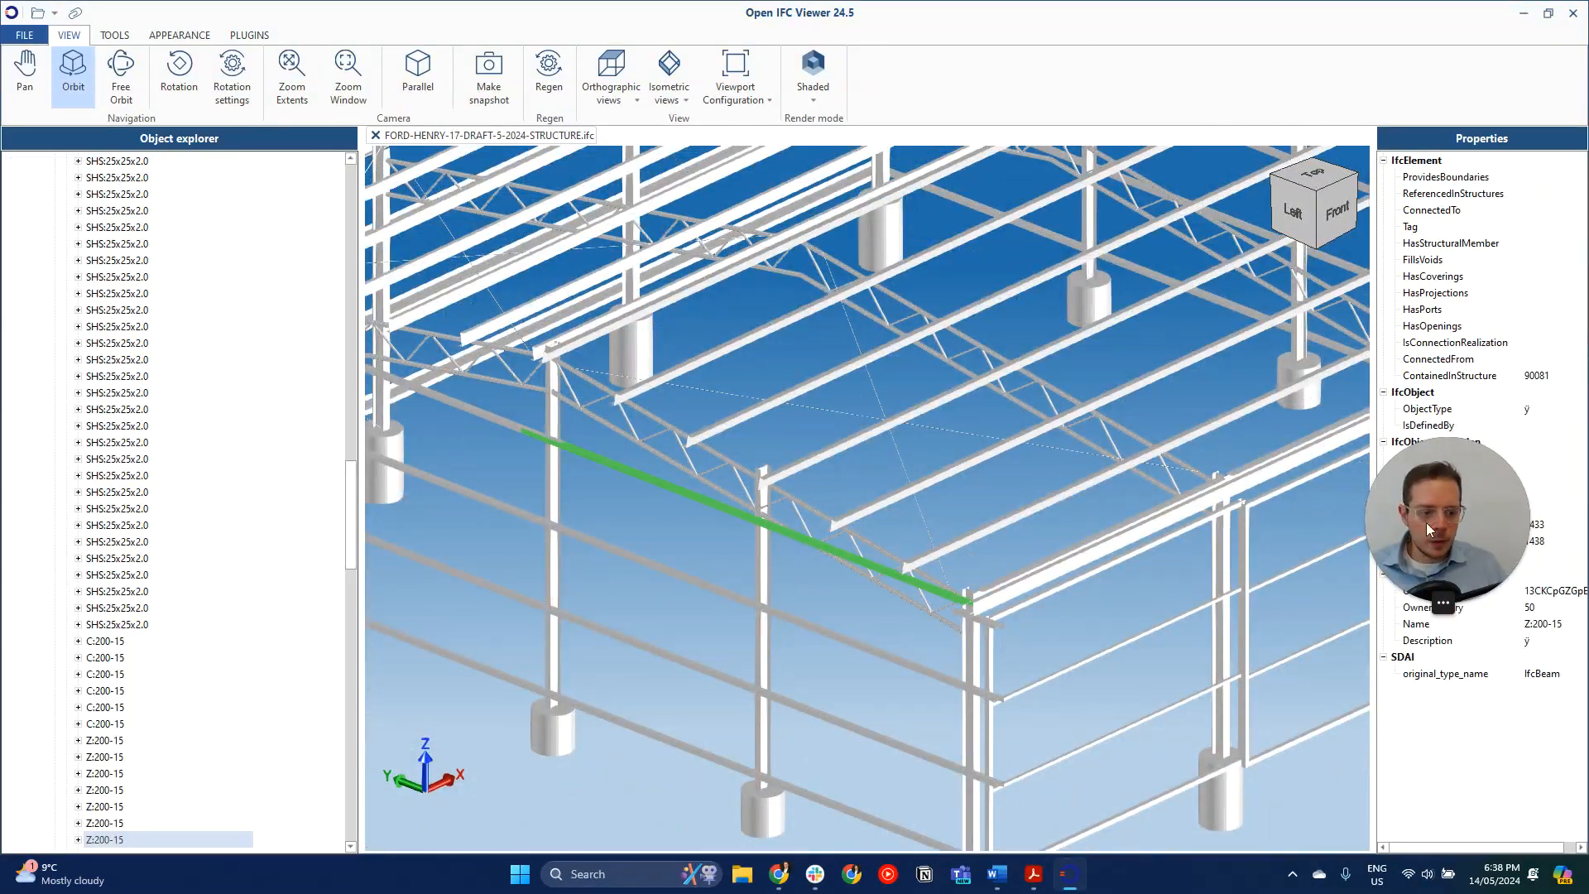
- Inspect several UB:200-22.3 columns from the IfcColumns group in the model and collapse that group
{"action": "scroll", "coordinate": [116, 397], "scroll_direction": "up", "scroll_amount": 20}
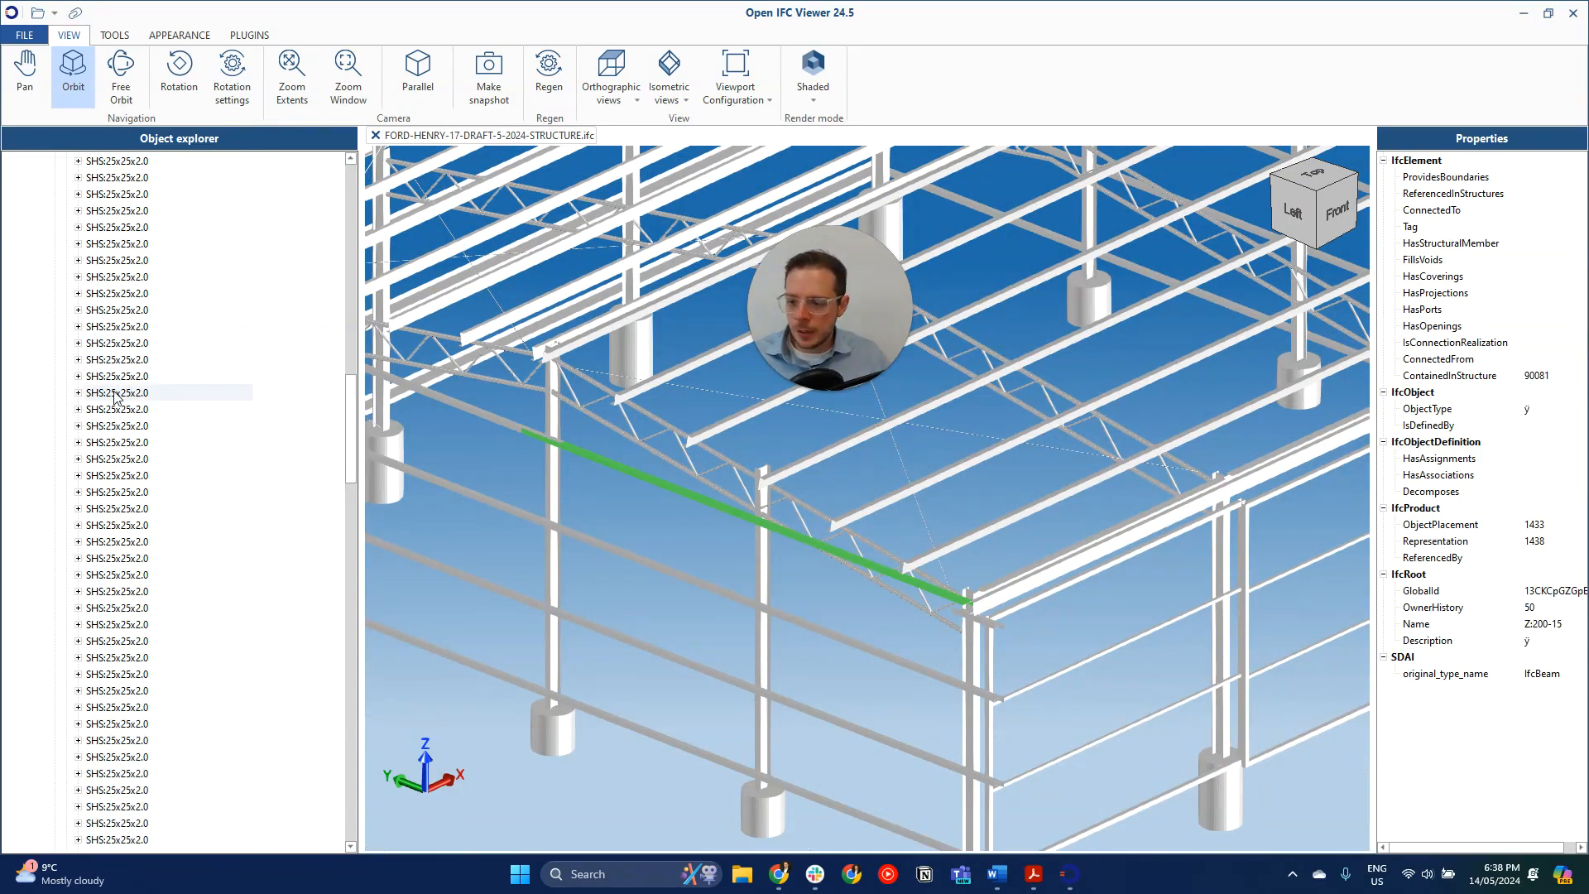
{"action": "scroll", "coordinate": [116, 397], "scroll_direction": "up", "scroll_amount": 9}
{"action": "left_click", "coordinate": [114, 260]}
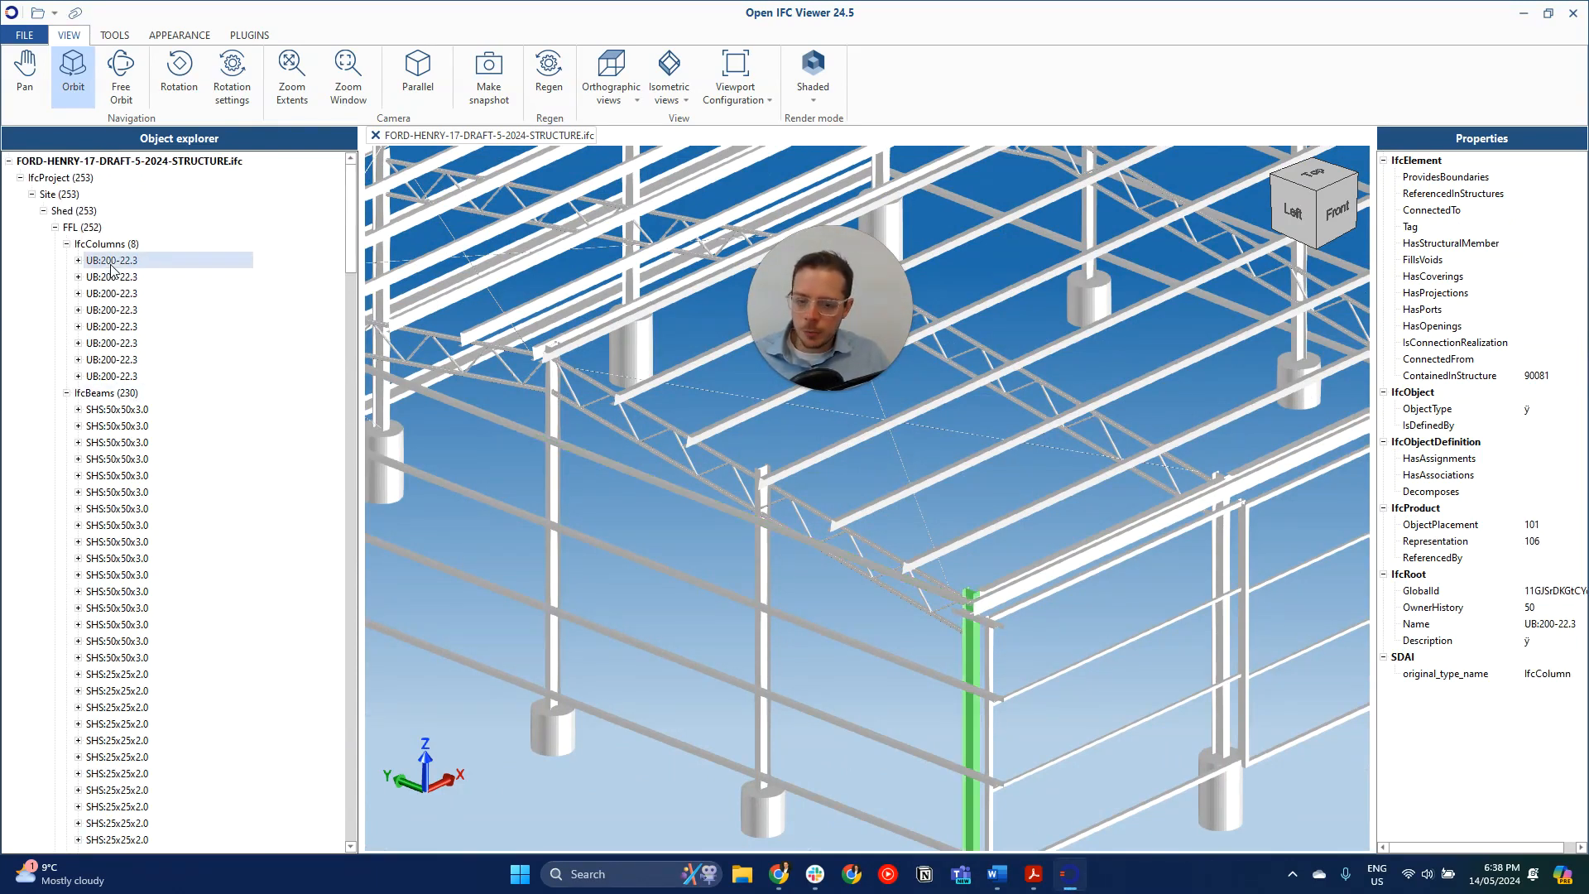
{"action": "left_click", "coordinate": [124, 376]}
{"action": "scroll", "coordinate": [642, 511], "scroll_direction": "down", "scroll_amount": 5}
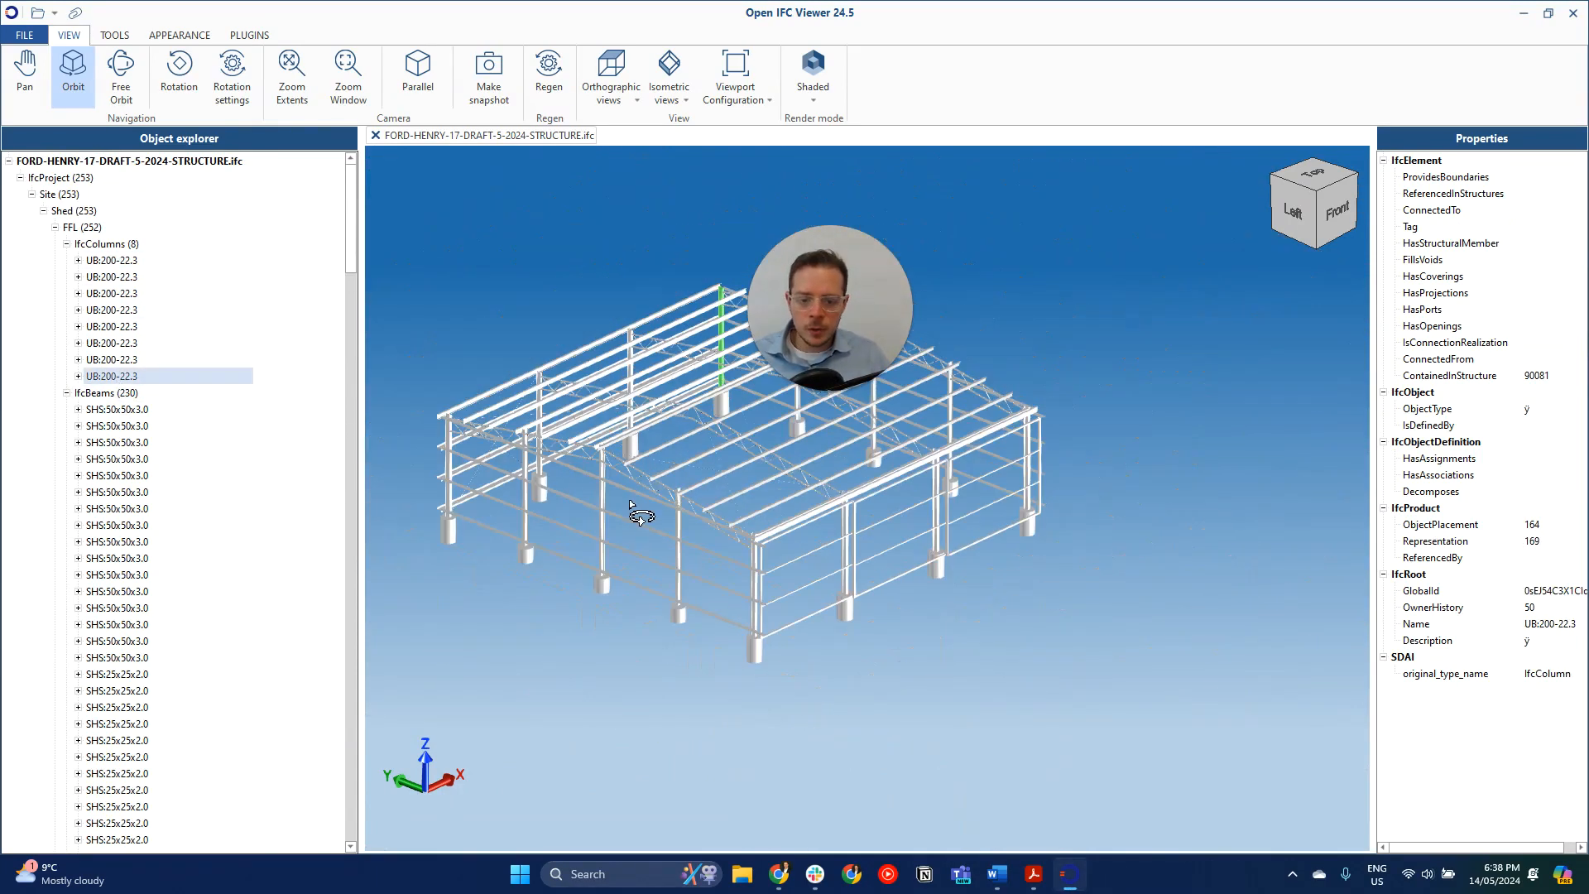
{"action": "left_click", "coordinate": [114, 361]}
{"action": "left_click", "coordinate": [123, 345]}
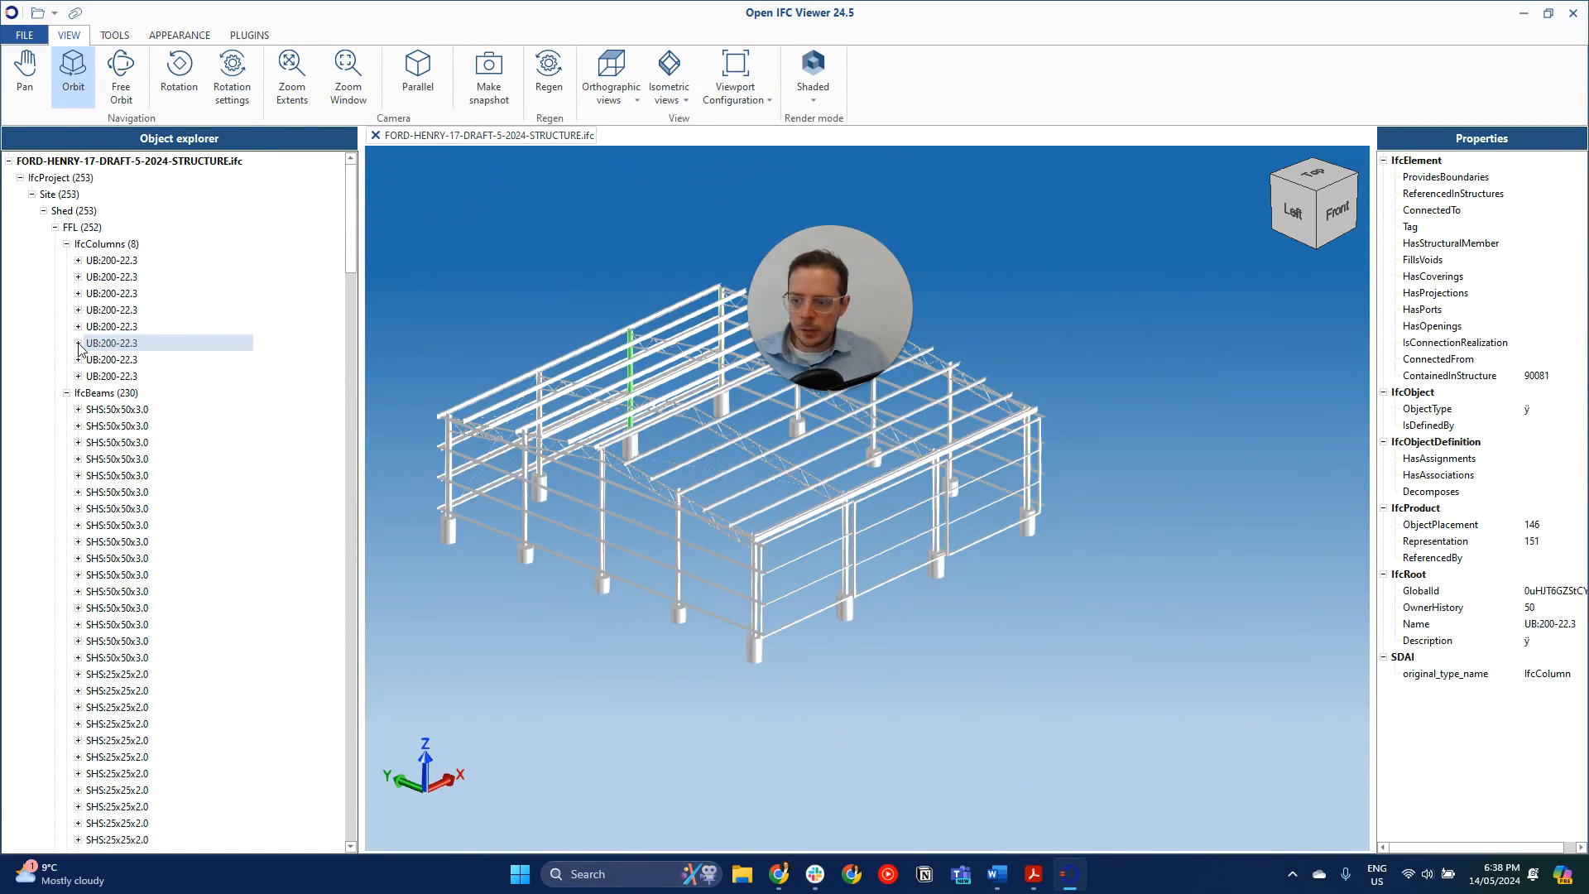
{"action": "left_click", "coordinate": [78, 343]}
{"action": "left_click", "coordinate": [110, 362]}
{"action": "left_click", "coordinate": [67, 243]}
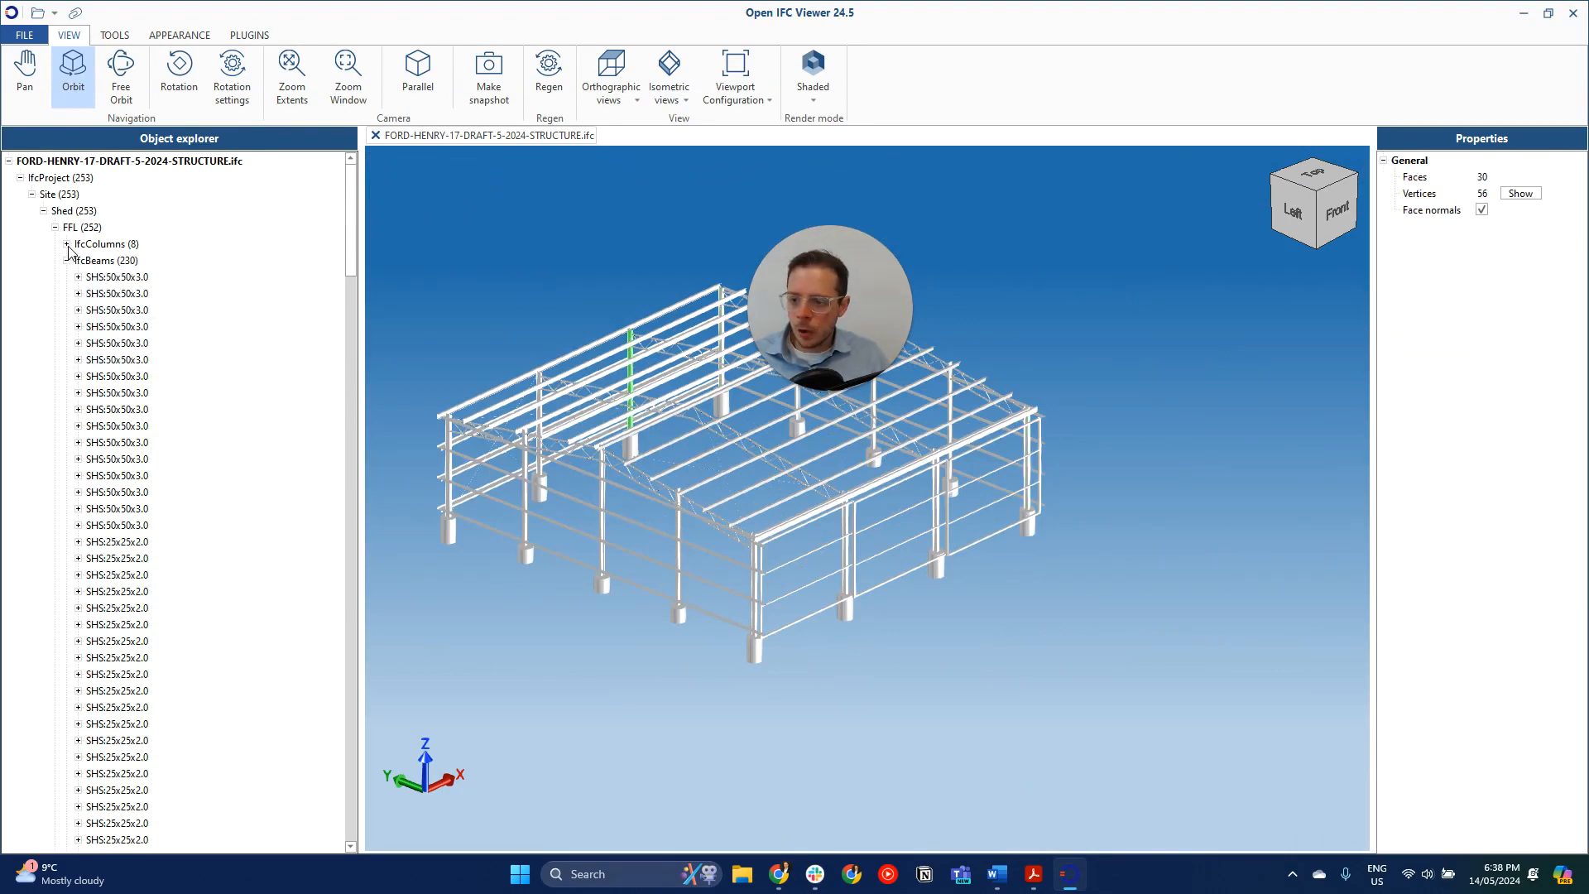
- Inspect several SHS:50x50x3.0 members from the IfcBeams group in the model
{"action": "left_click", "coordinate": [93, 273]}
{"action": "key", "text": "Down"}
{"action": "key", "text": "Down"}
{"action": "key", "text": "Down"}
{"action": "key", "text": "Down"}
{"action": "key", "text": "Down"}
{"action": "key", "text": "Down"}
{"action": "key", "text": "Down"}
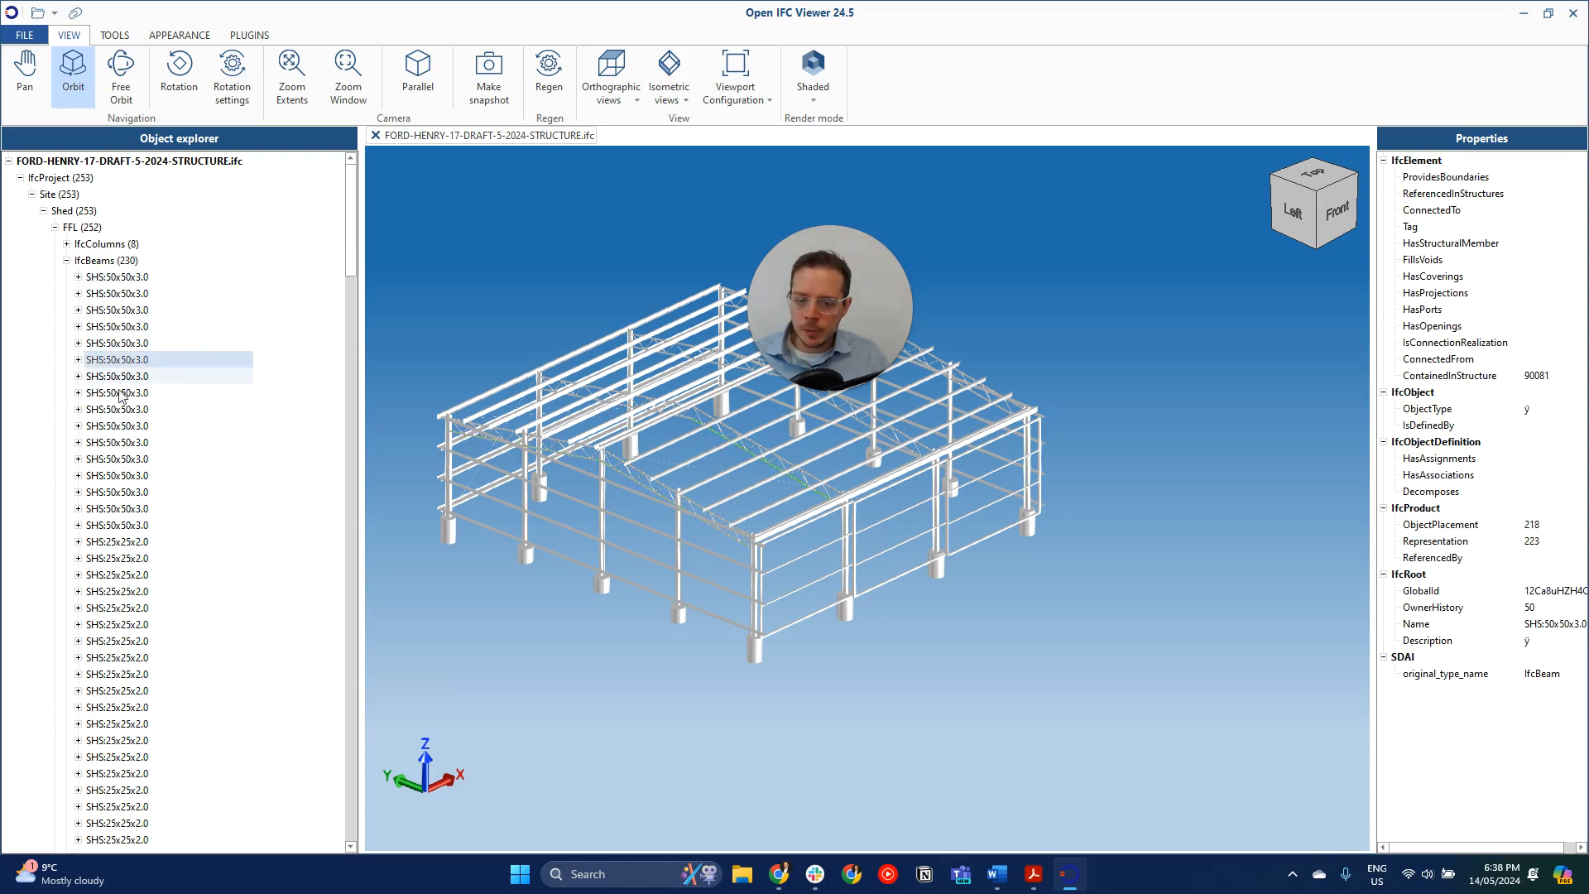
- Collapse the IfcBeams group and inspect several Circular Footing: 600x1000 entries in the IfcFootings group
{"action": "left_click", "coordinate": [66, 260]}
{"action": "left_click", "coordinate": [107, 293]}
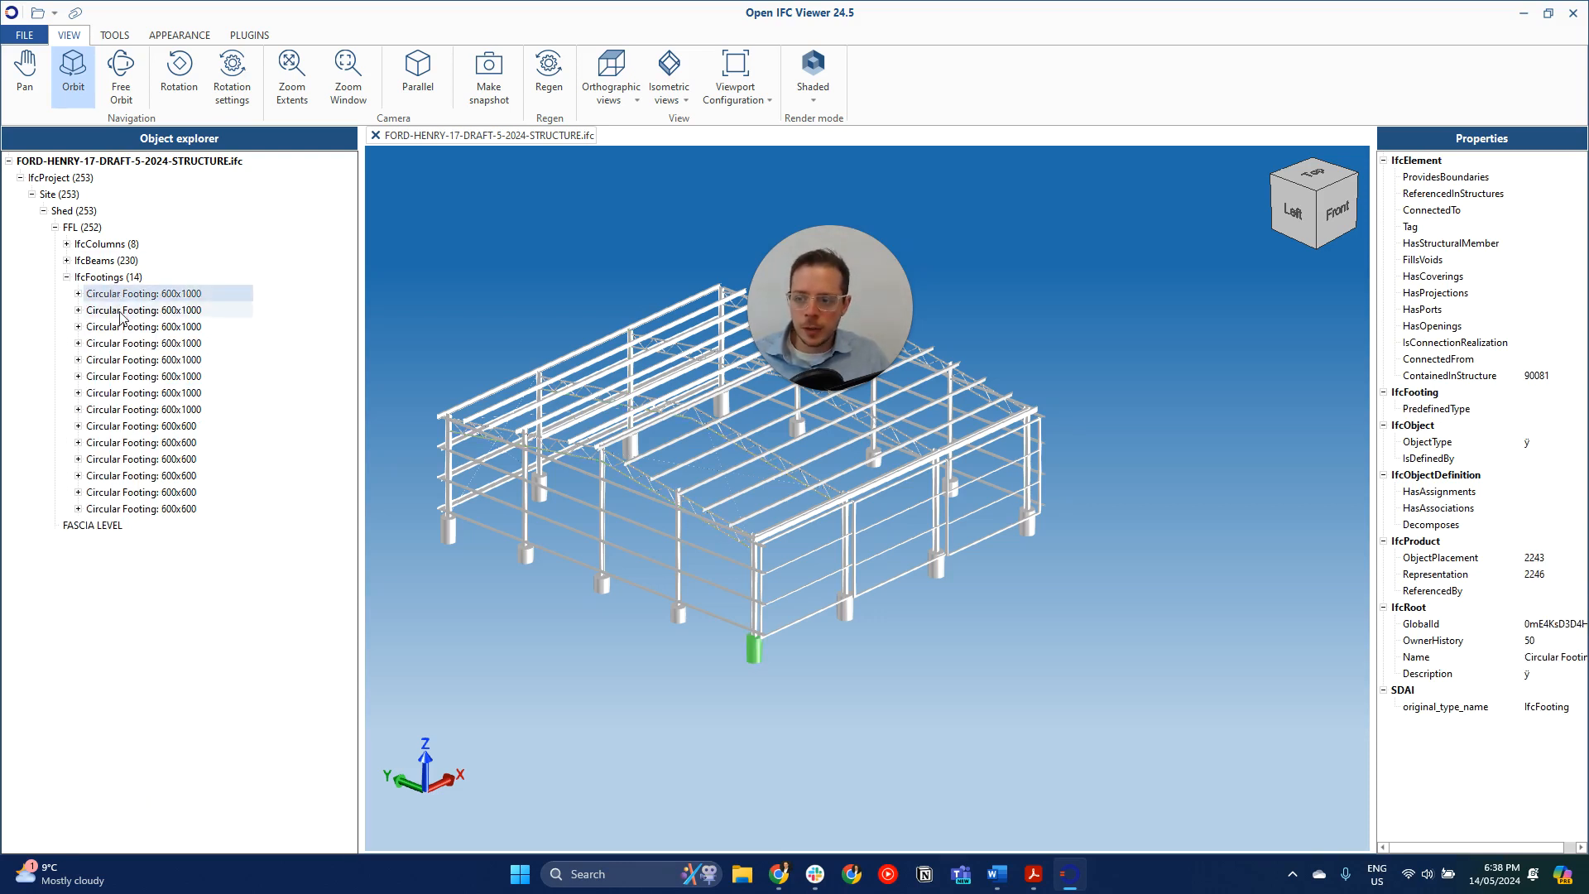
{"action": "left_click", "coordinate": [121, 343]}
{"action": "left_click", "coordinate": [137, 376]}
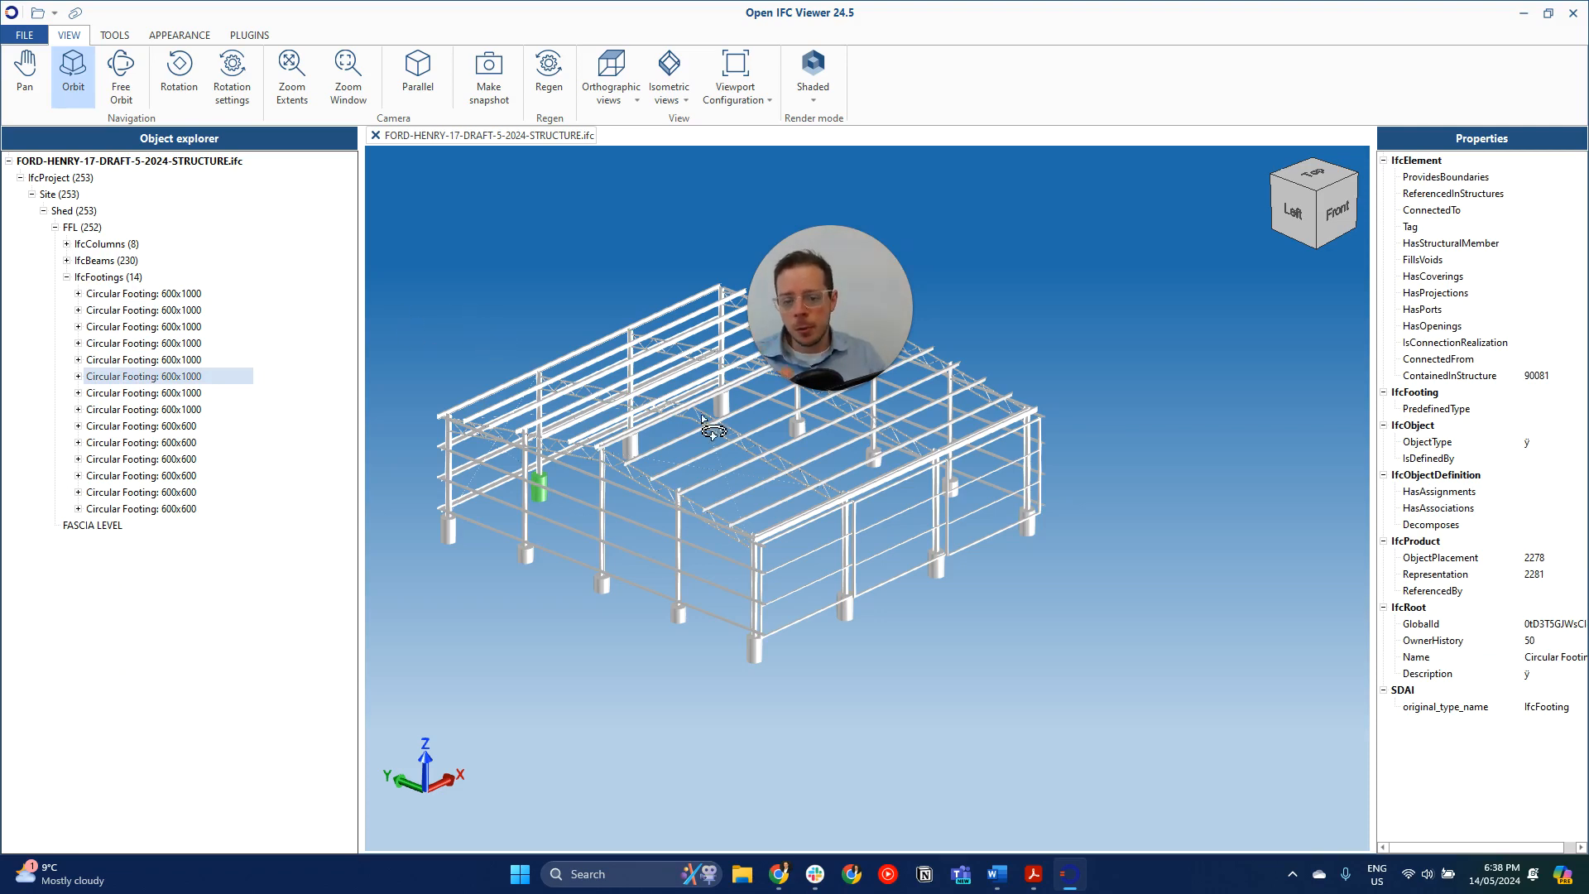
- Switch back to Shedmate in the browser, dismiss the IFC download message and open the draft's file storage
{"action": "key", "text": "alt+Tab"}
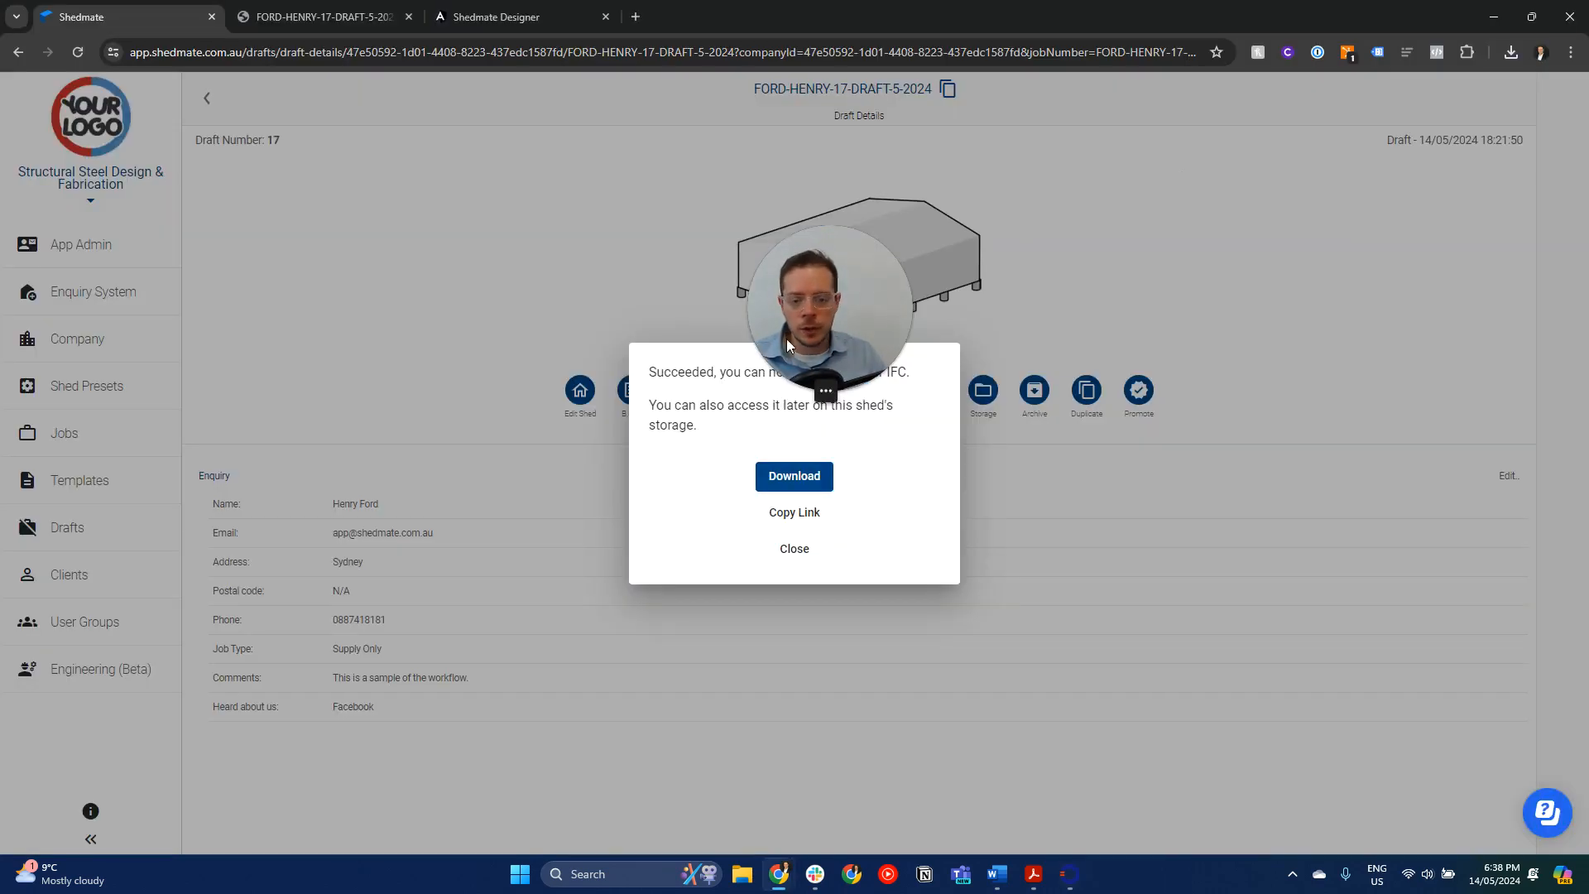
{"action": "left_click", "coordinate": [1031, 374]}
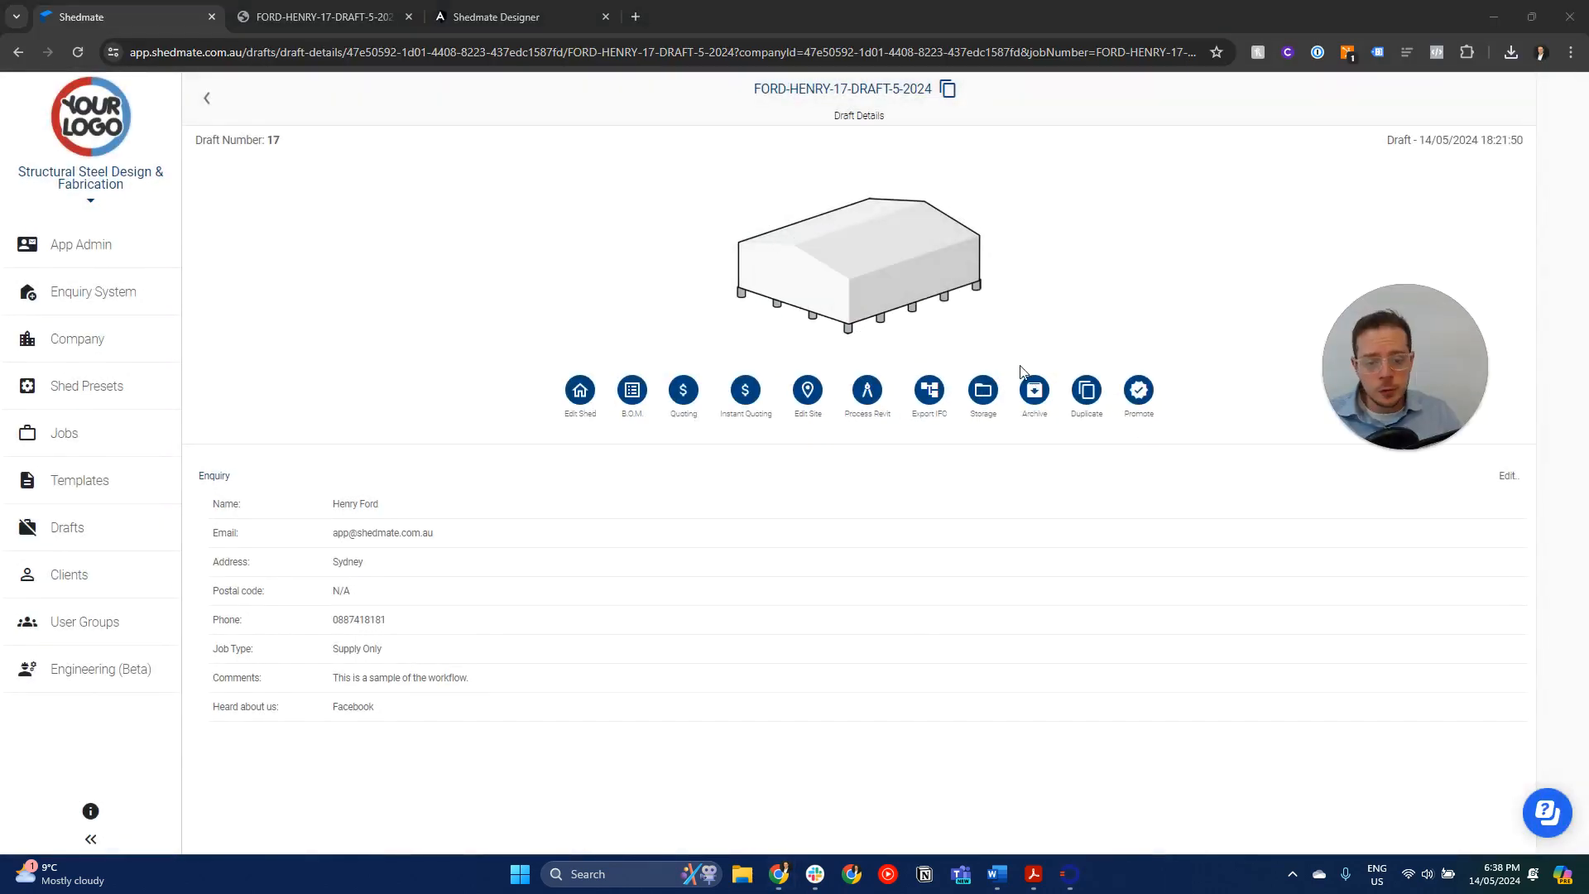
{"action": "left_click", "coordinate": [993, 400]}
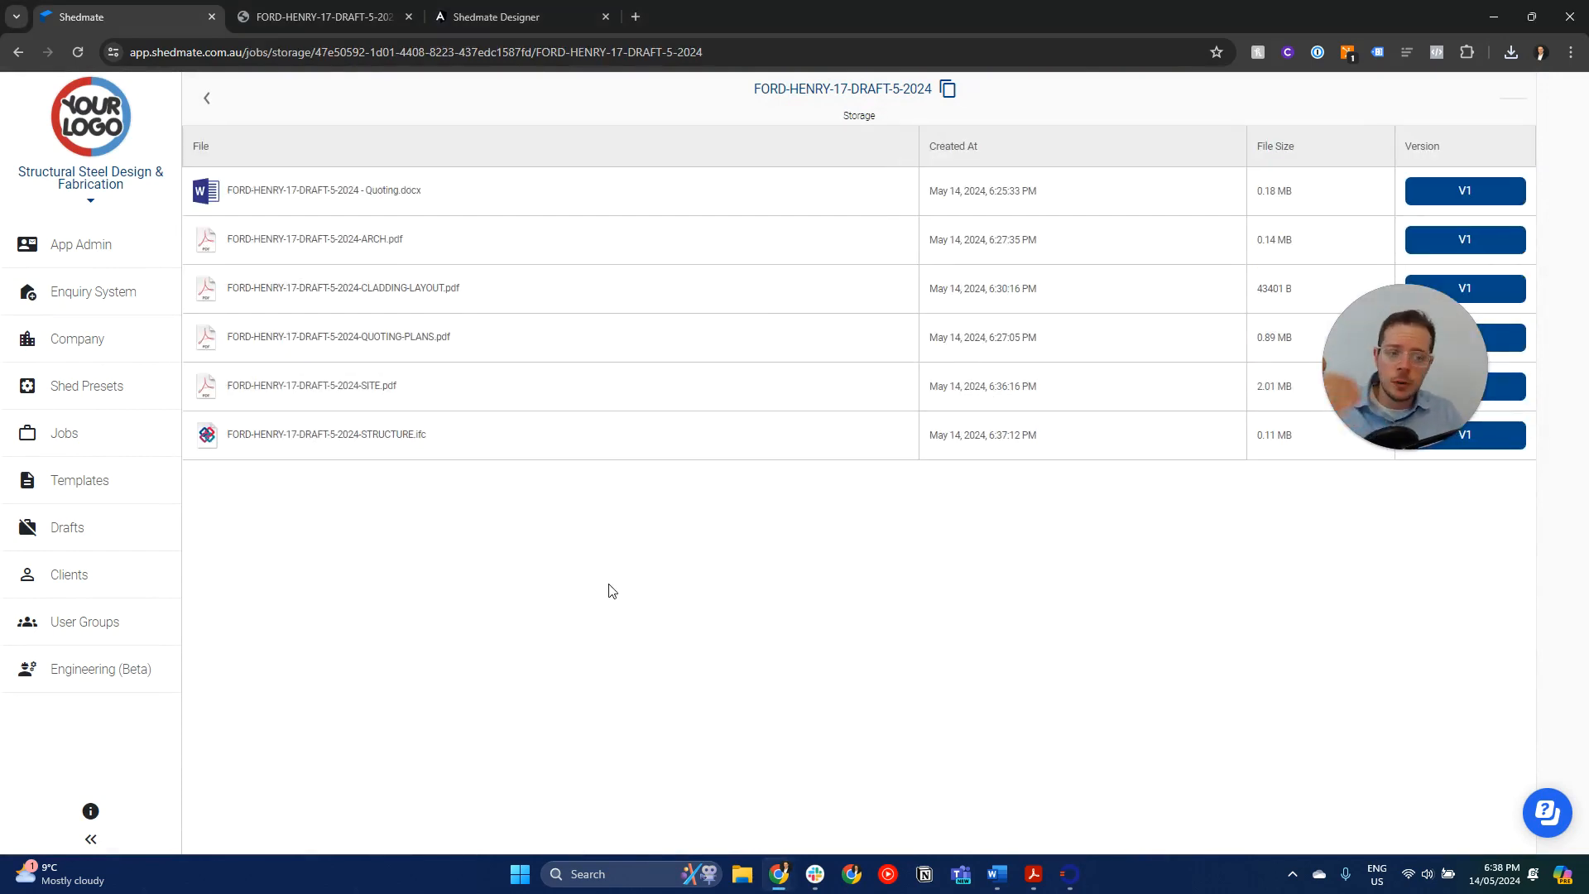
{"action": "left_click_drag", "start_coordinate": [1386, 352], "coordinate": [1373, 563]}
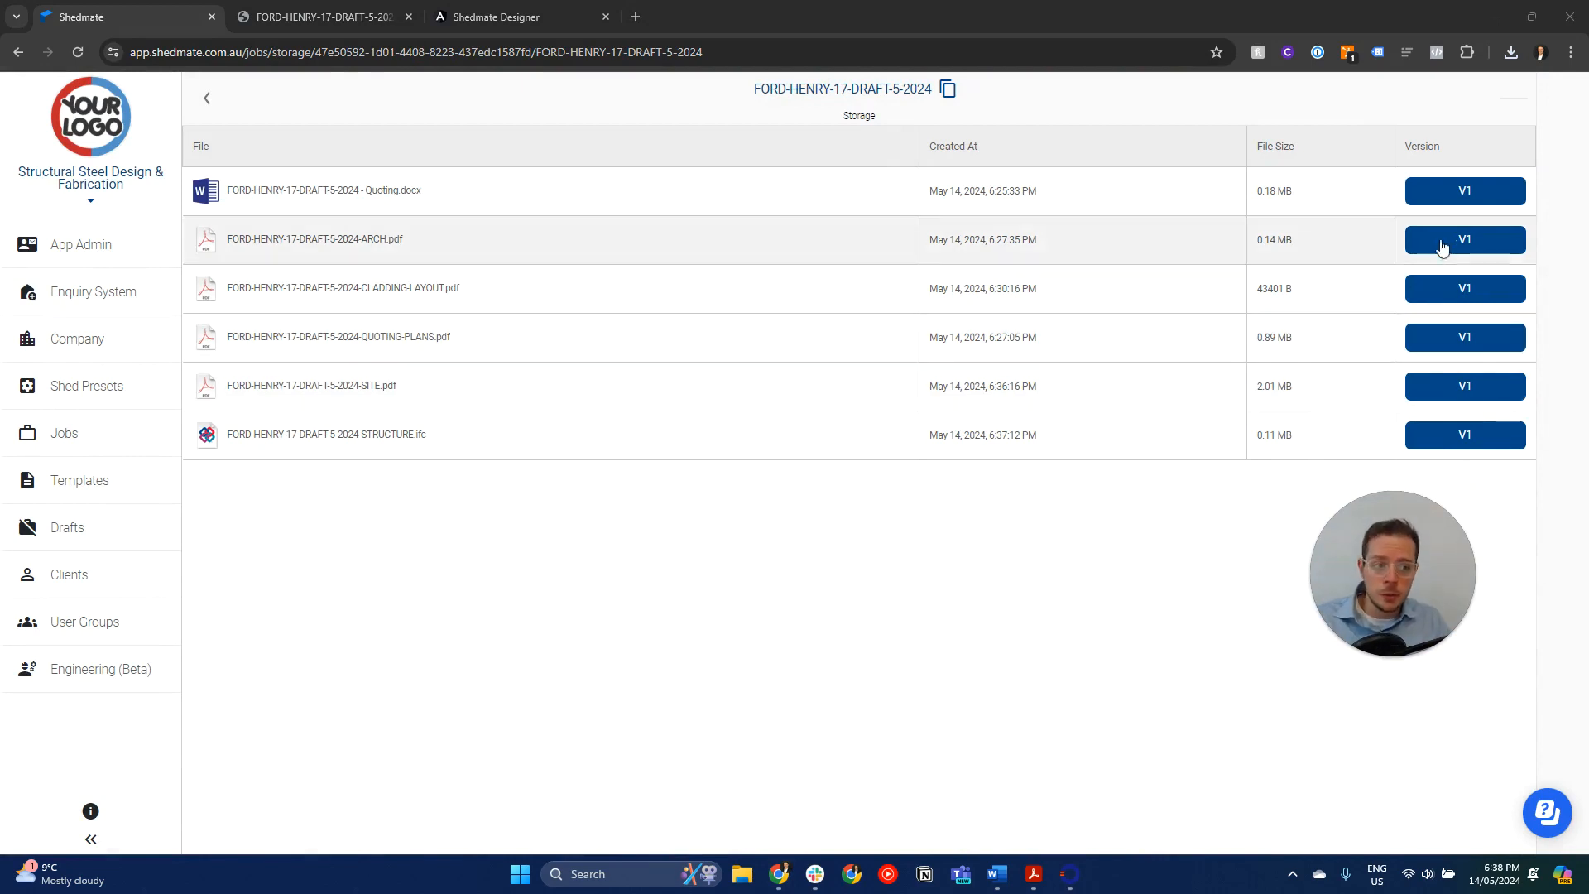
- View the file details and download options for version 1 of the stored quoting Word document, leaving them without downloading
{"action": "left_click", "coordinate": [1445, 197]}
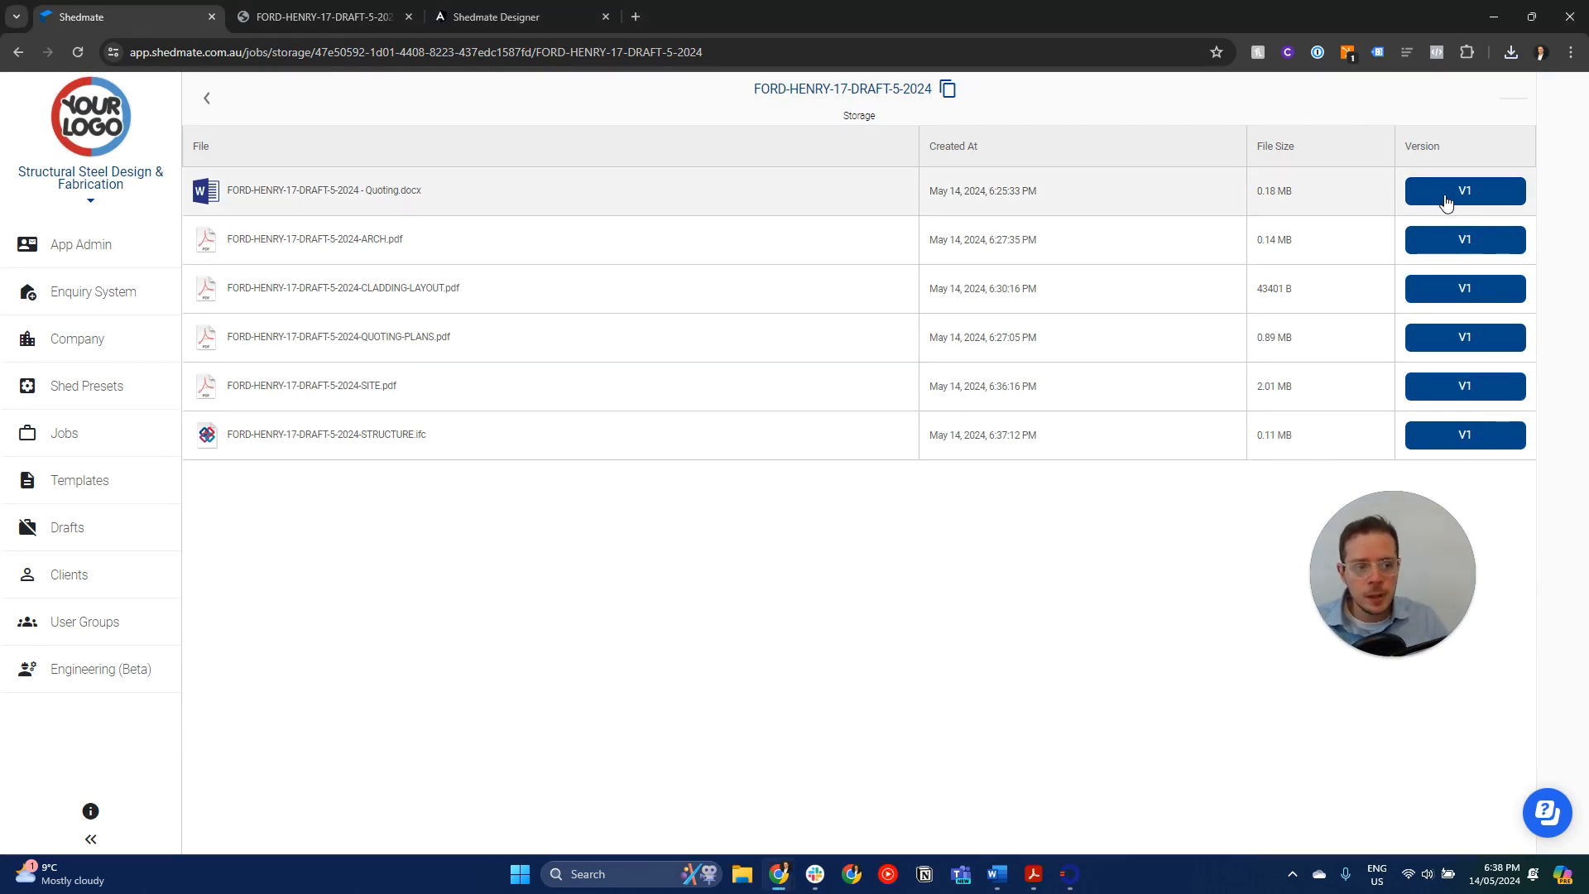
{"action": "left_click", "coordinate": [747, 207]}
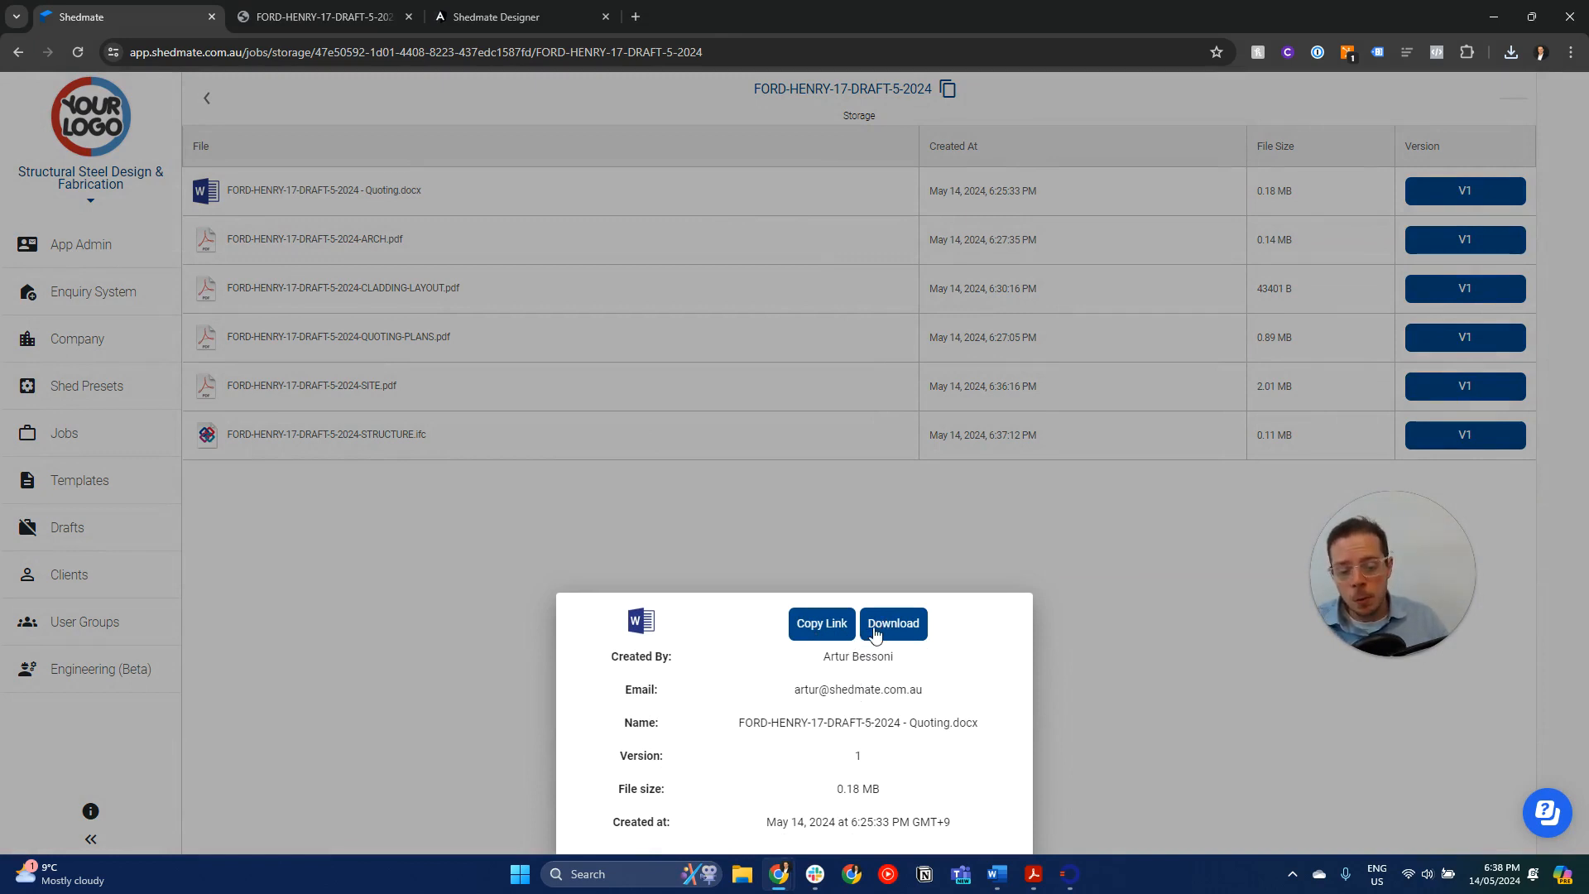
{"action": "left_click", "coordinate": [1090, 629]}
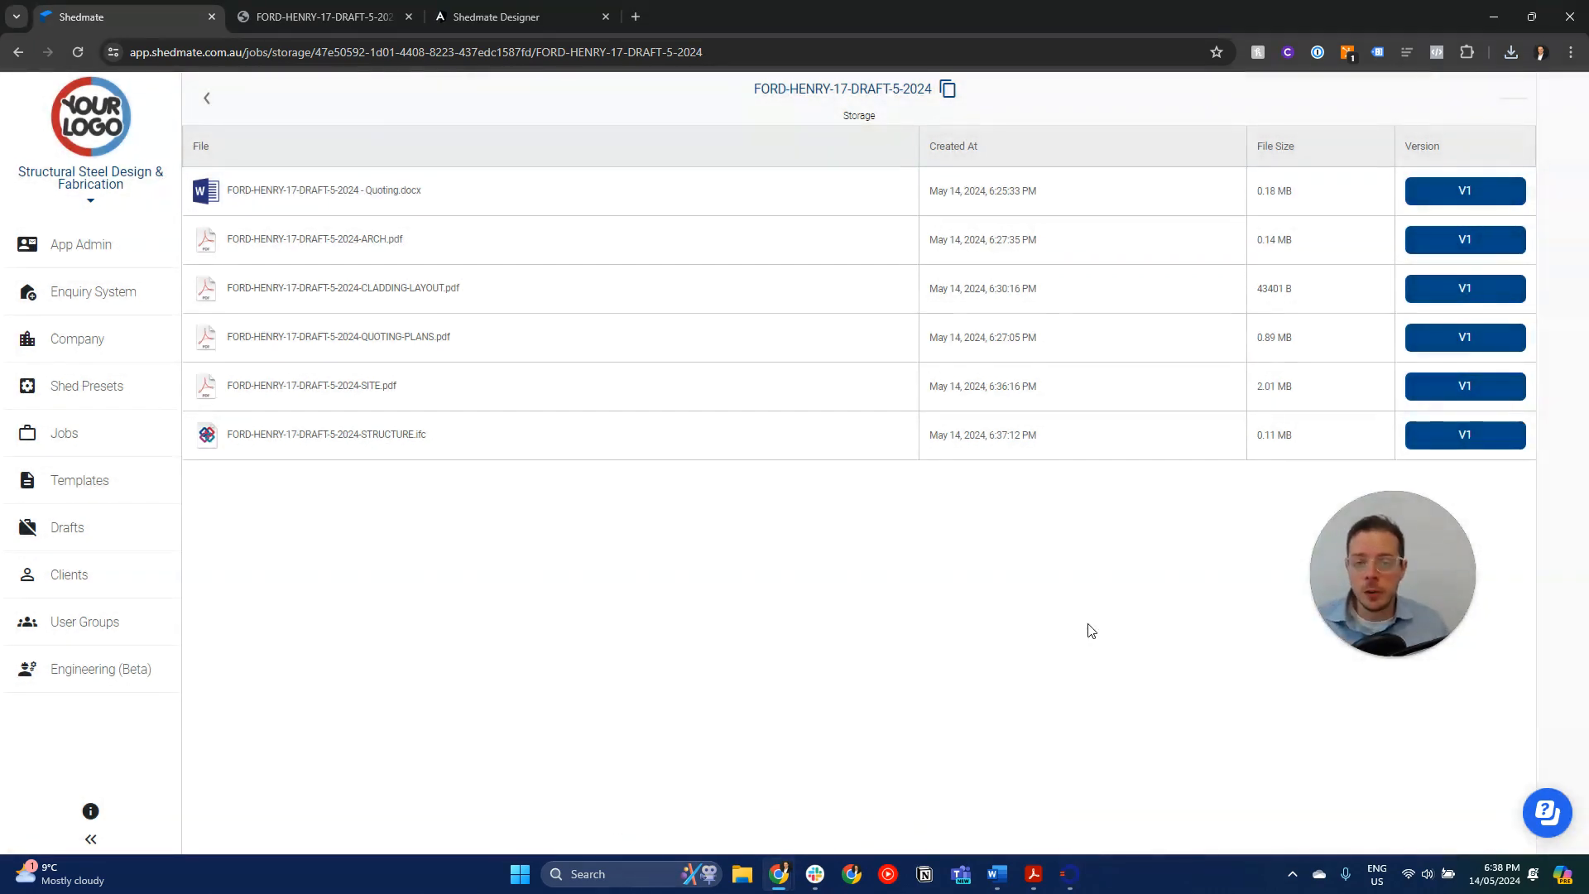
- Return from storage to the draft details, view the saved site plan and close it
{"action": "left_click", "coordinate": [212, 101]}
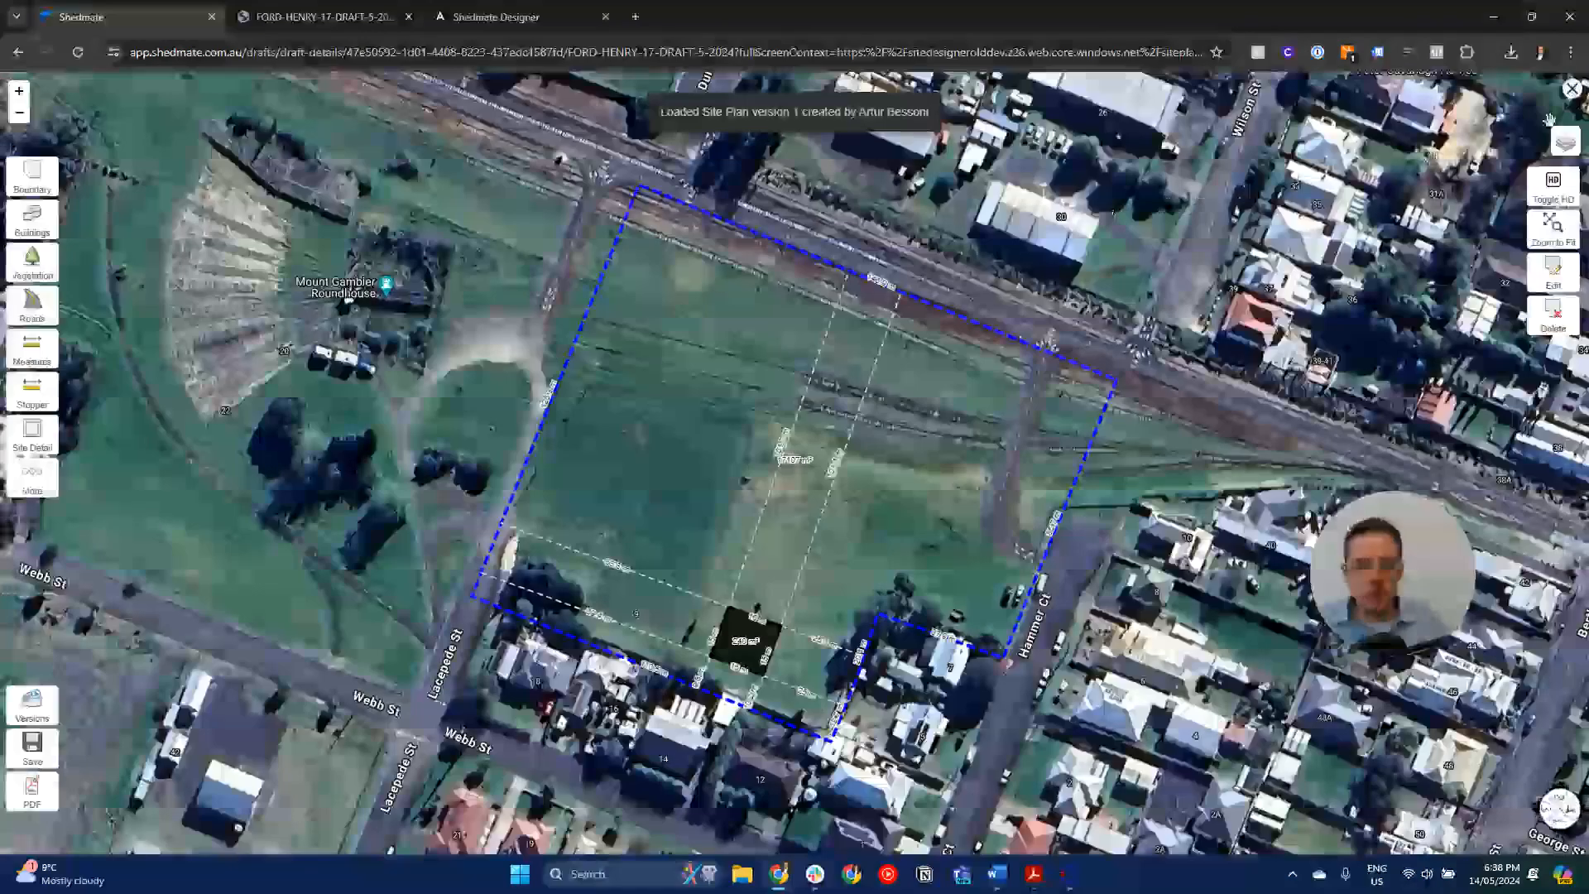
{"action": "left_click", "coordinate": [1572, 89]}
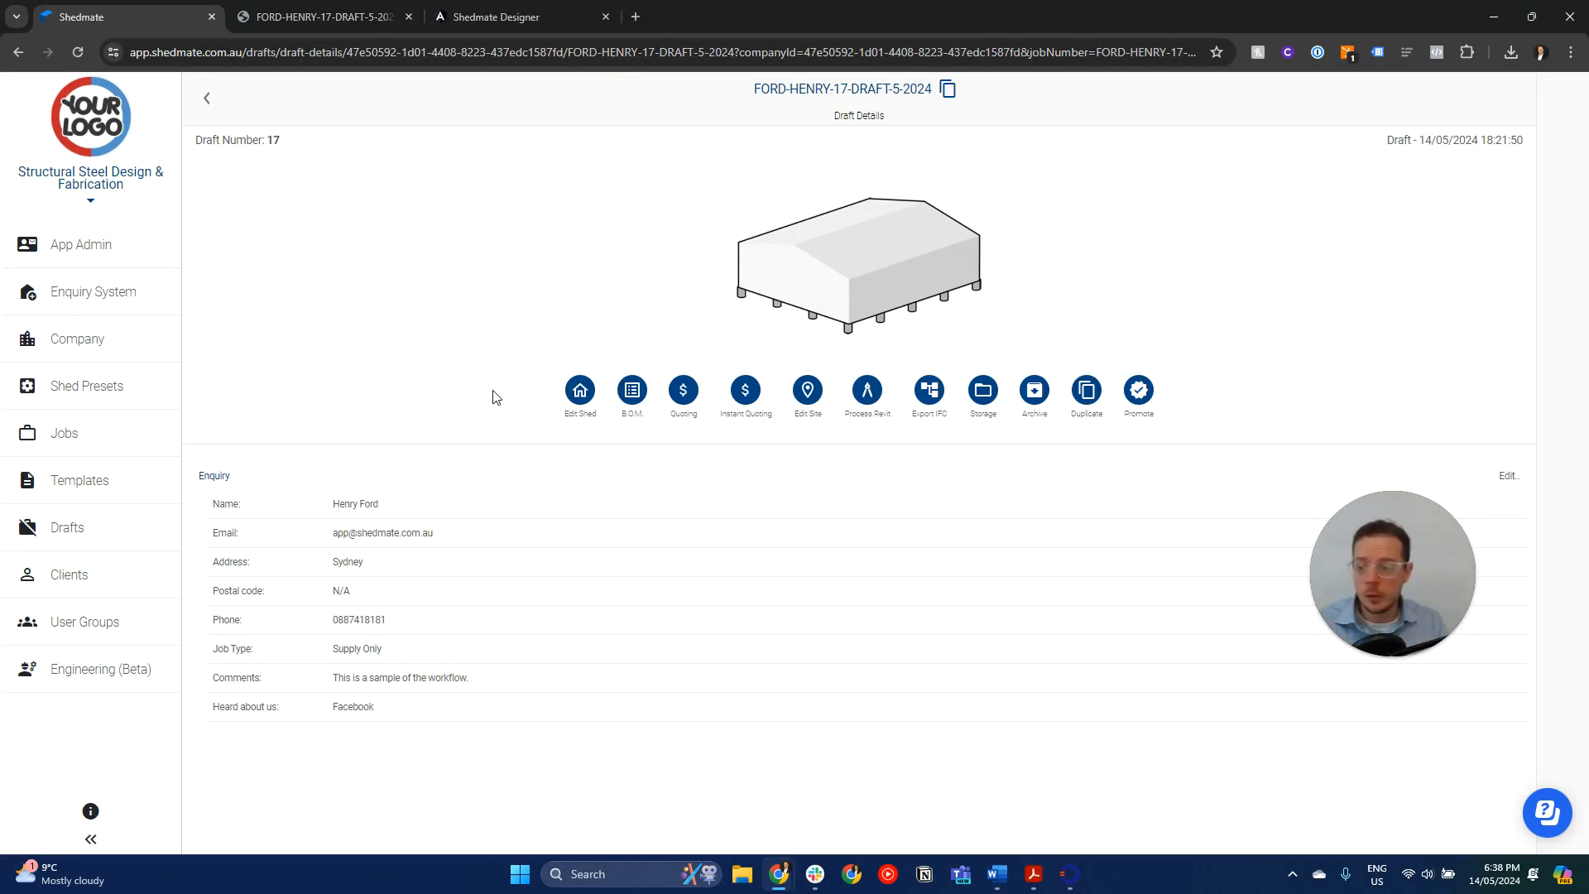
- Open the shed for editing and set its wall height to 5800
{"action": "left_click", "coordinate": [852, 283]}
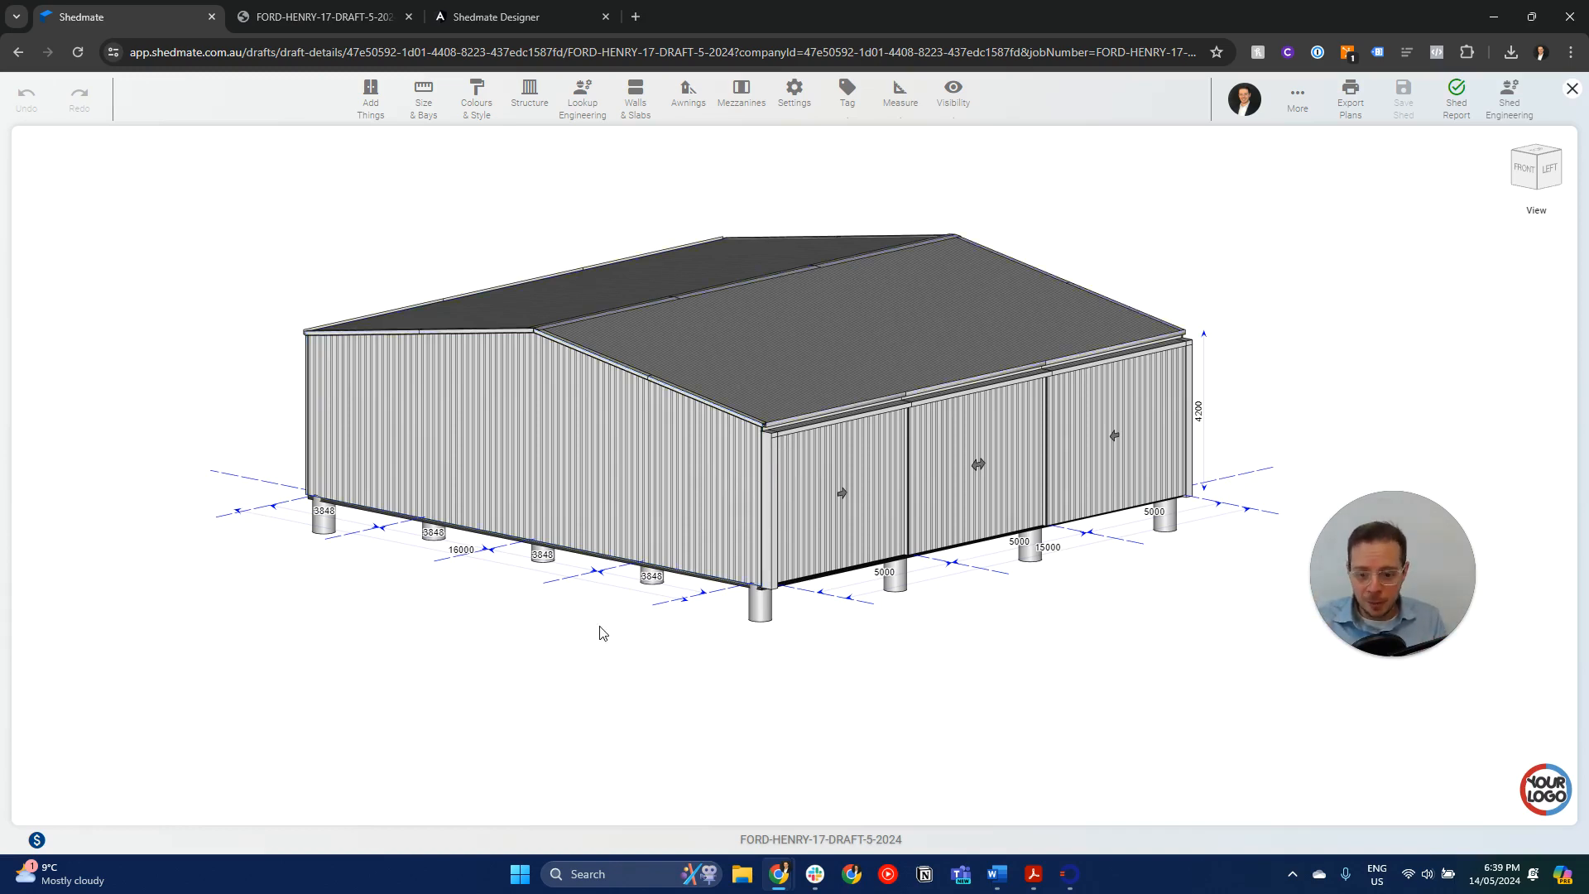
{"action": "left_click_drag", "start_coordinate": [604, 632], "coordinate": [1020, 476]}
{"action": "left_click", "coordinate": [1196, 405]}
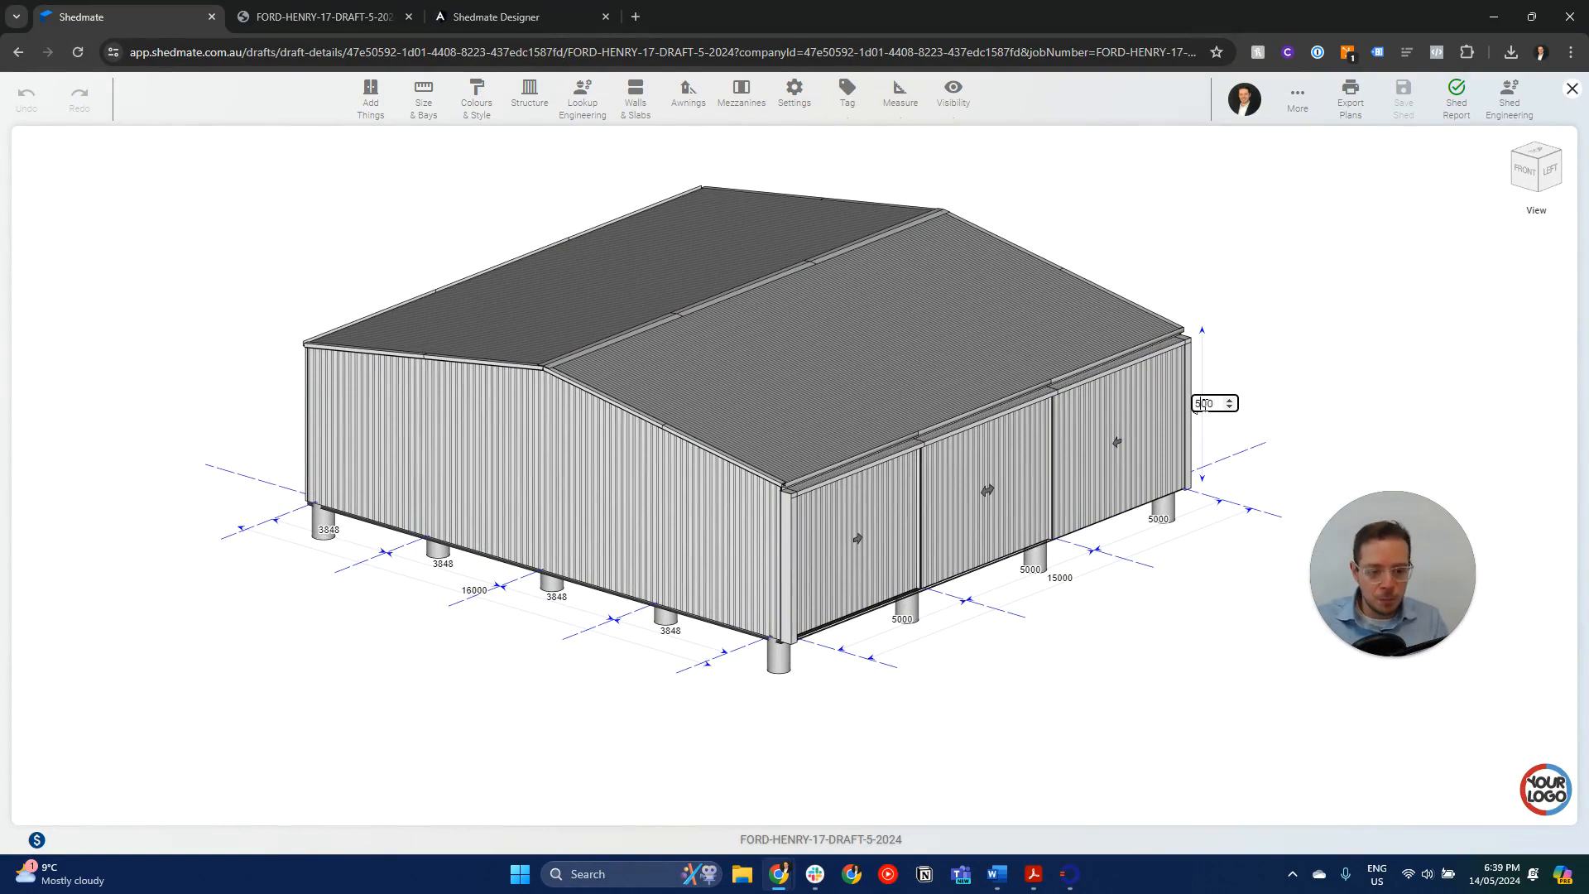
{"action": "type", "text": "5800"}
{"action": "key", "text": "Return"}
- Set the shed's roof angle to 15 and clear the roof selection
{"action": "left_click", "coordinate": [851, 301]}
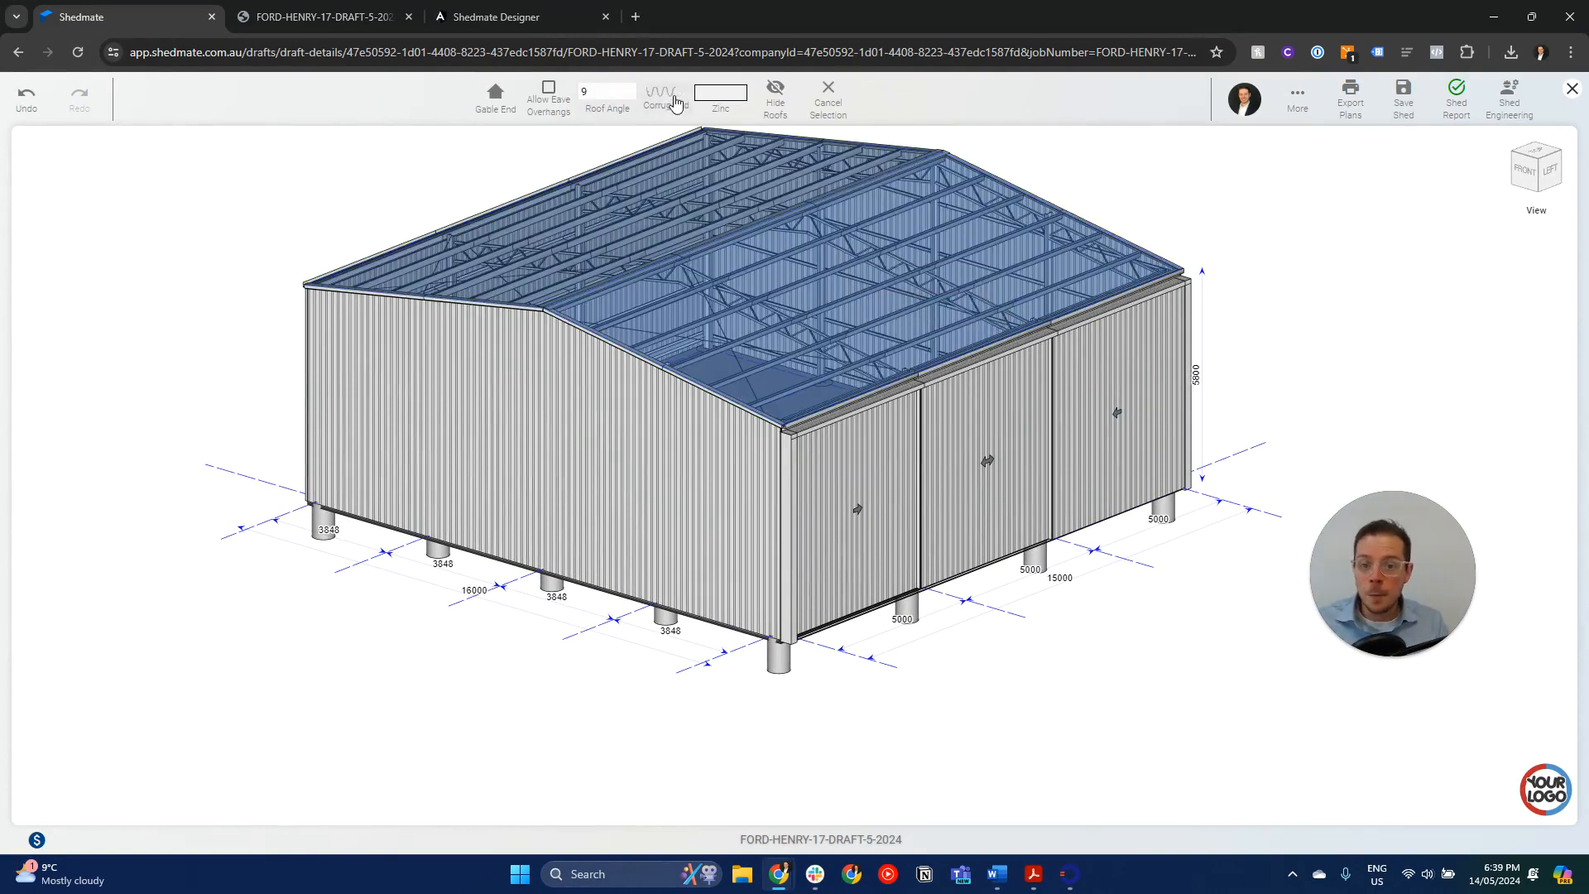
{"action": "double_click", "coordinate": [618, 91]}
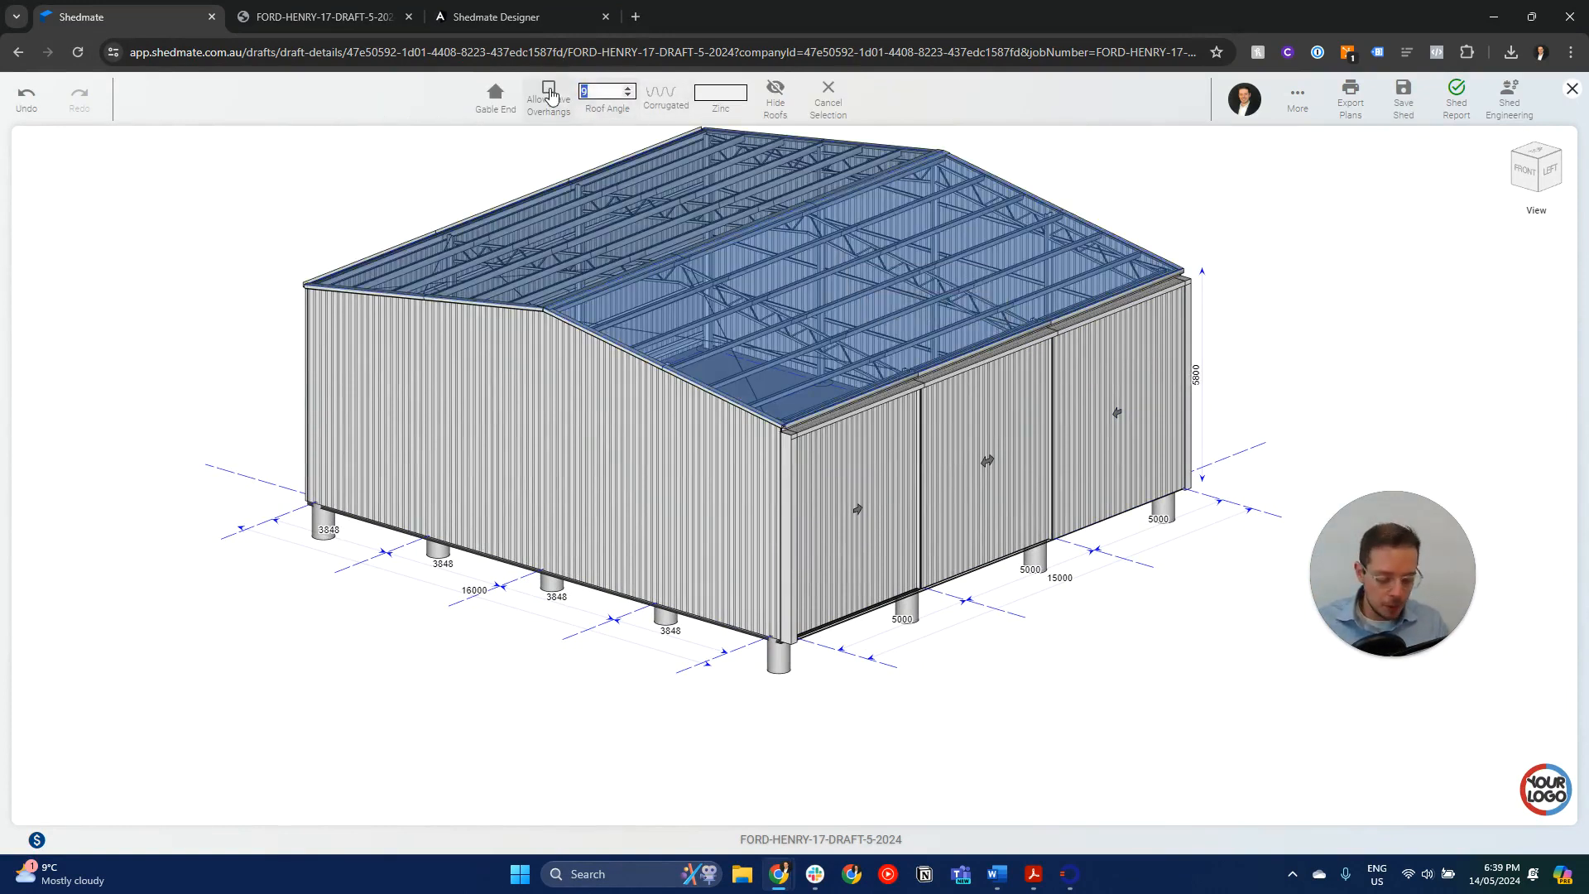
{"action": "left_click", "coordinate": [828, 111]}
- Change the visibility settings to hide the roof and wall cladding, exposing the shed's steel frame with its dimensions
{"action": "left_click", "coordinate": [954, 105]}
{"action": "left_click", "coordinate": [983, 158]}
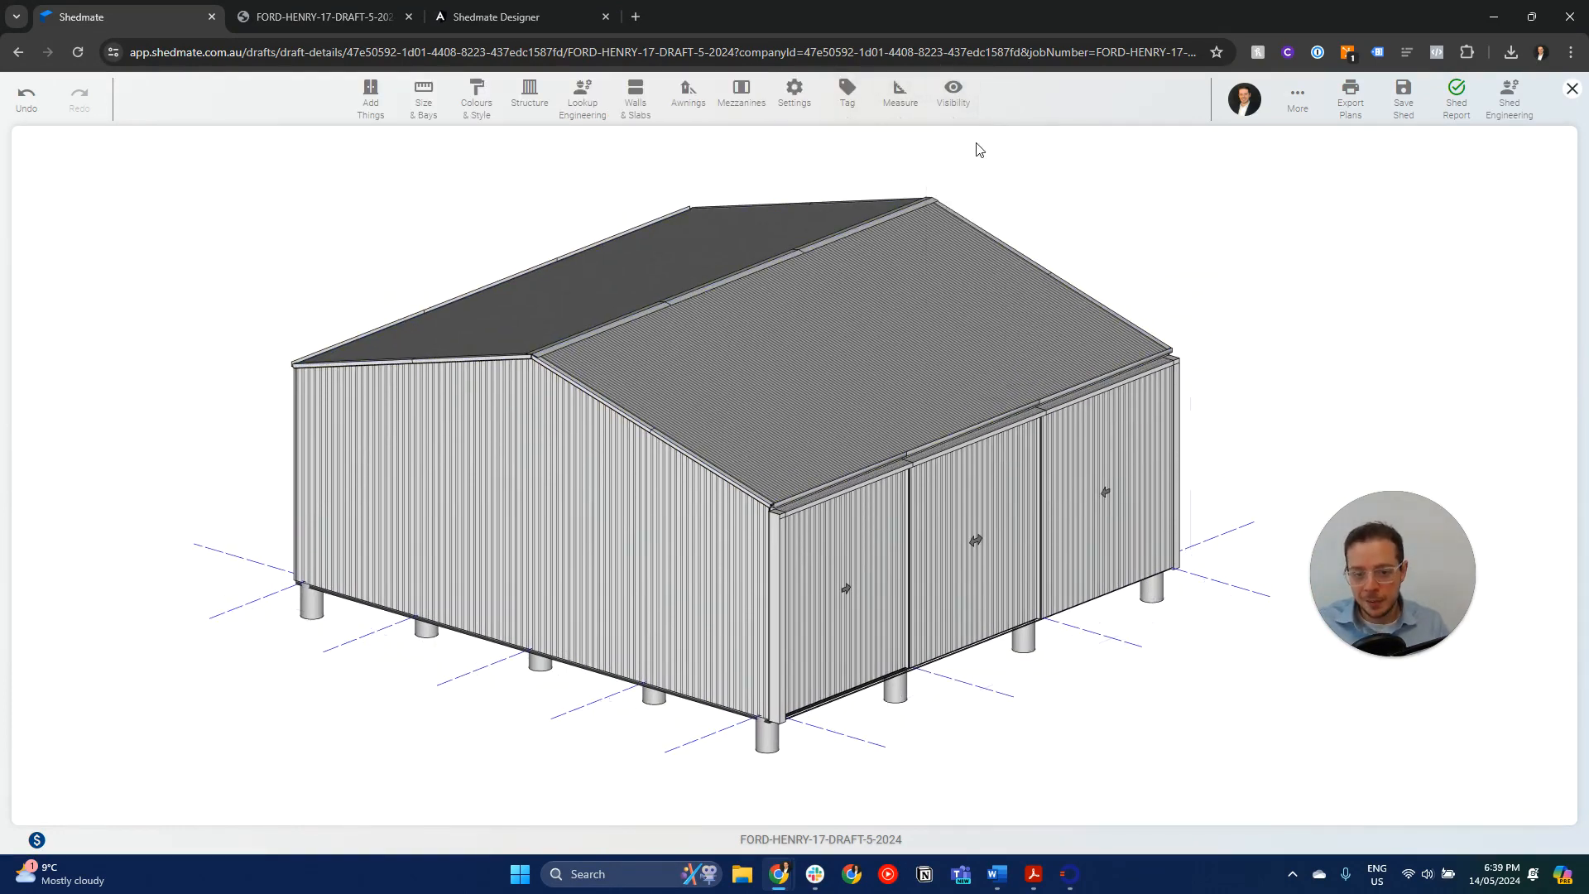
{"action": "left_click", "coordinate": [959, 109]}
{"action": "left_click", "coordinate": [994, 245]}
{"action": "left_click_drag", "start_coordinate": [720, 488], "coordinate": [714, 525]}
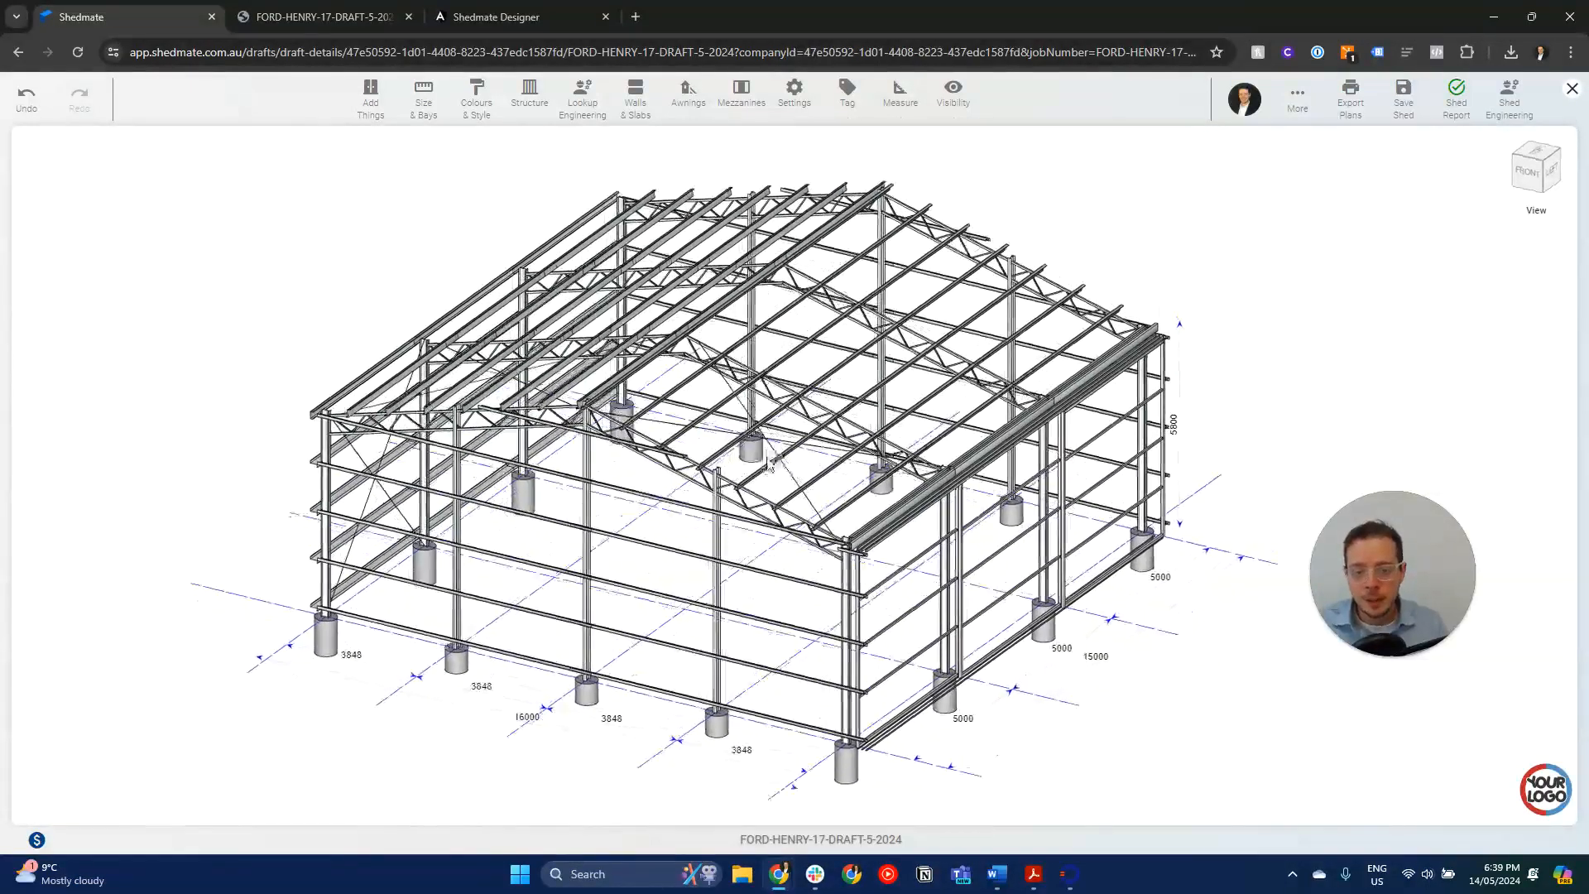
- Save the modified shed, load version 1 from the shed versions for comparison and reload version 2
{"action": "left_click", "coordinate": [1403, 98]}
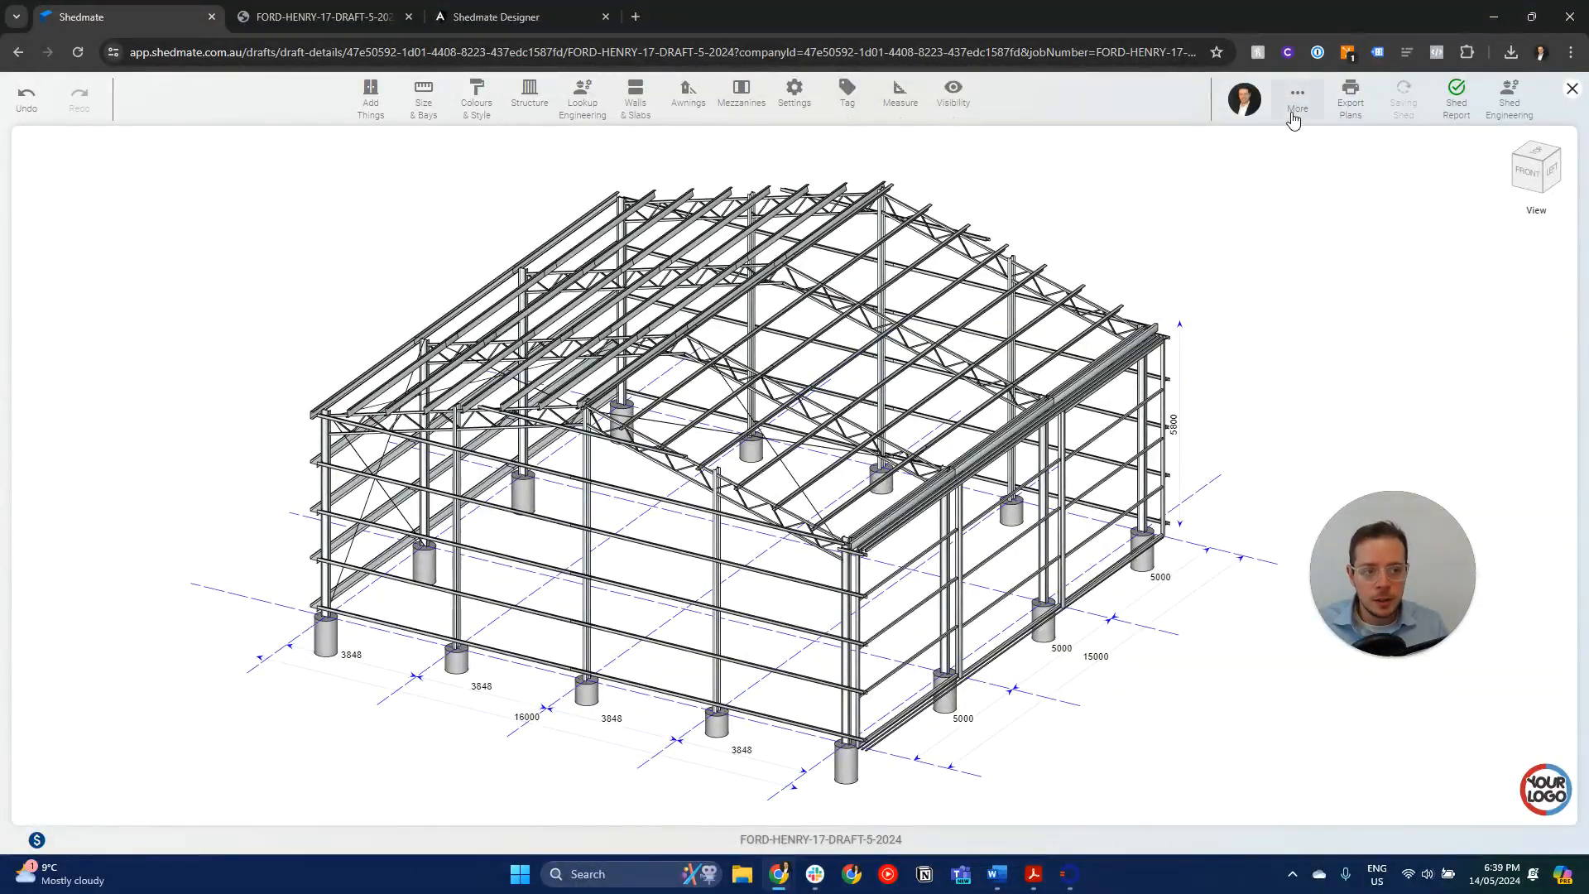
{"action": "left_click", "coordinate": [1296, 100]}
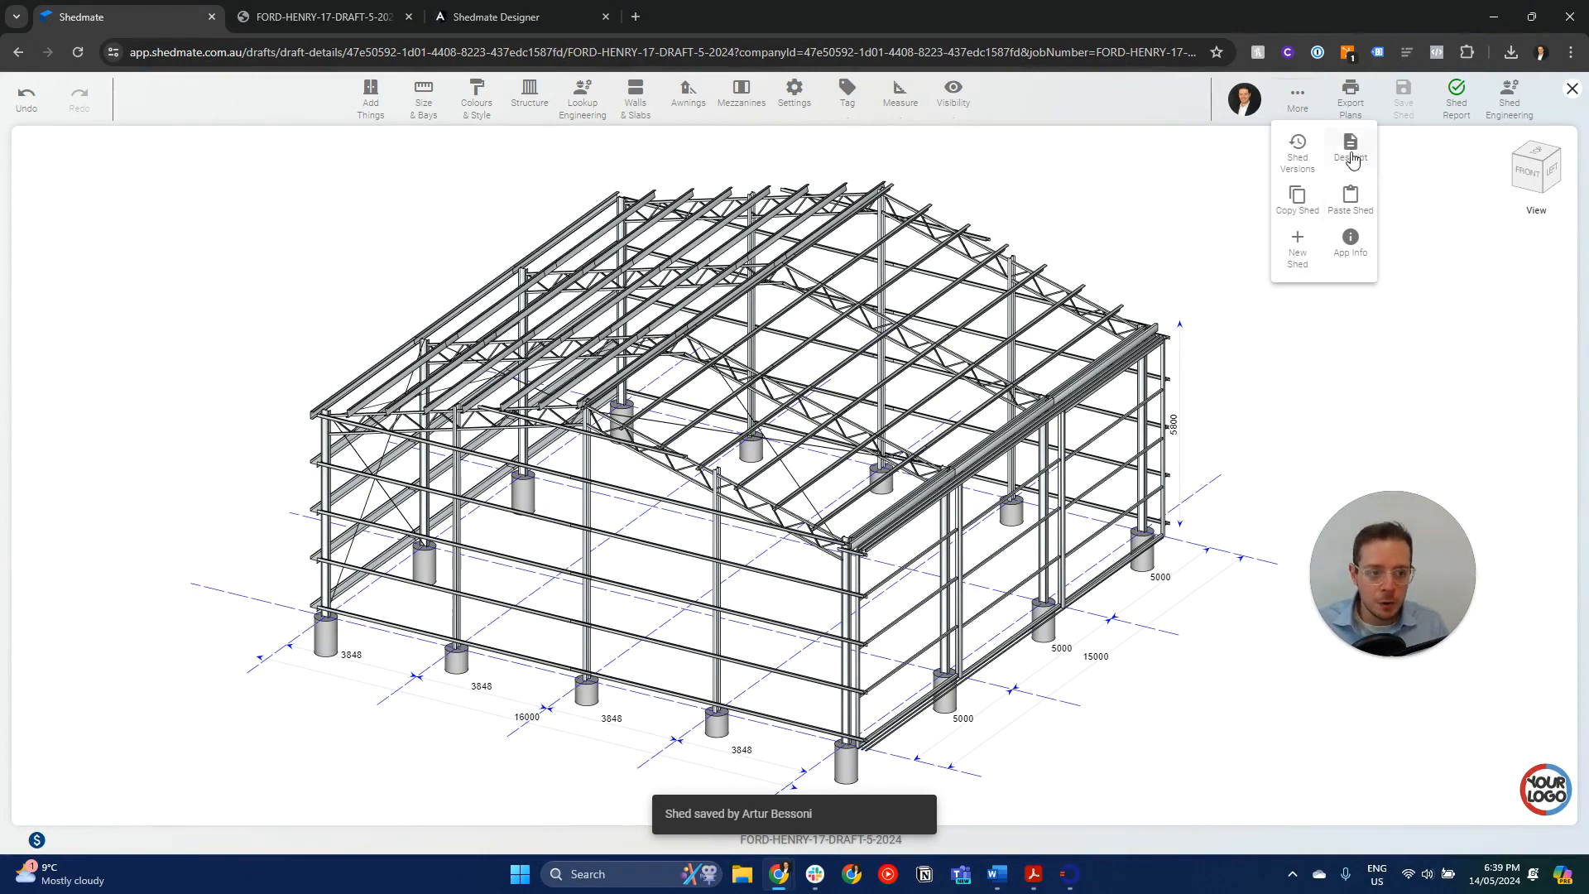
{"action": "left_click", "coordinate": [1298, 151]}
{"action": "left_click", "coordinate": [117, 294]}
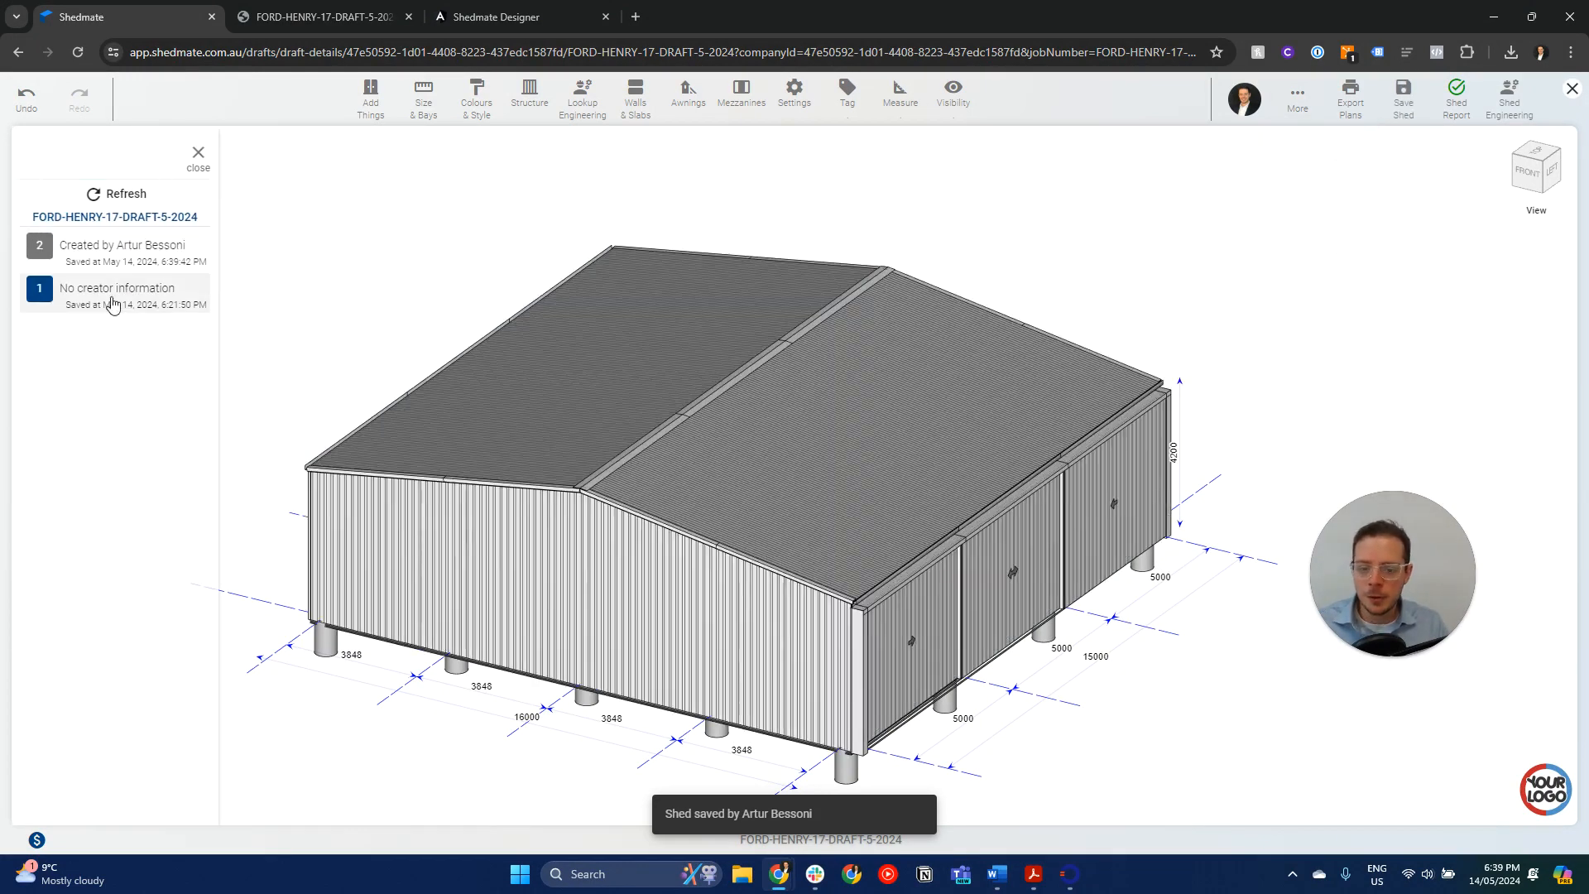
{"action": "left_click", "coordinate": [117, 258]}
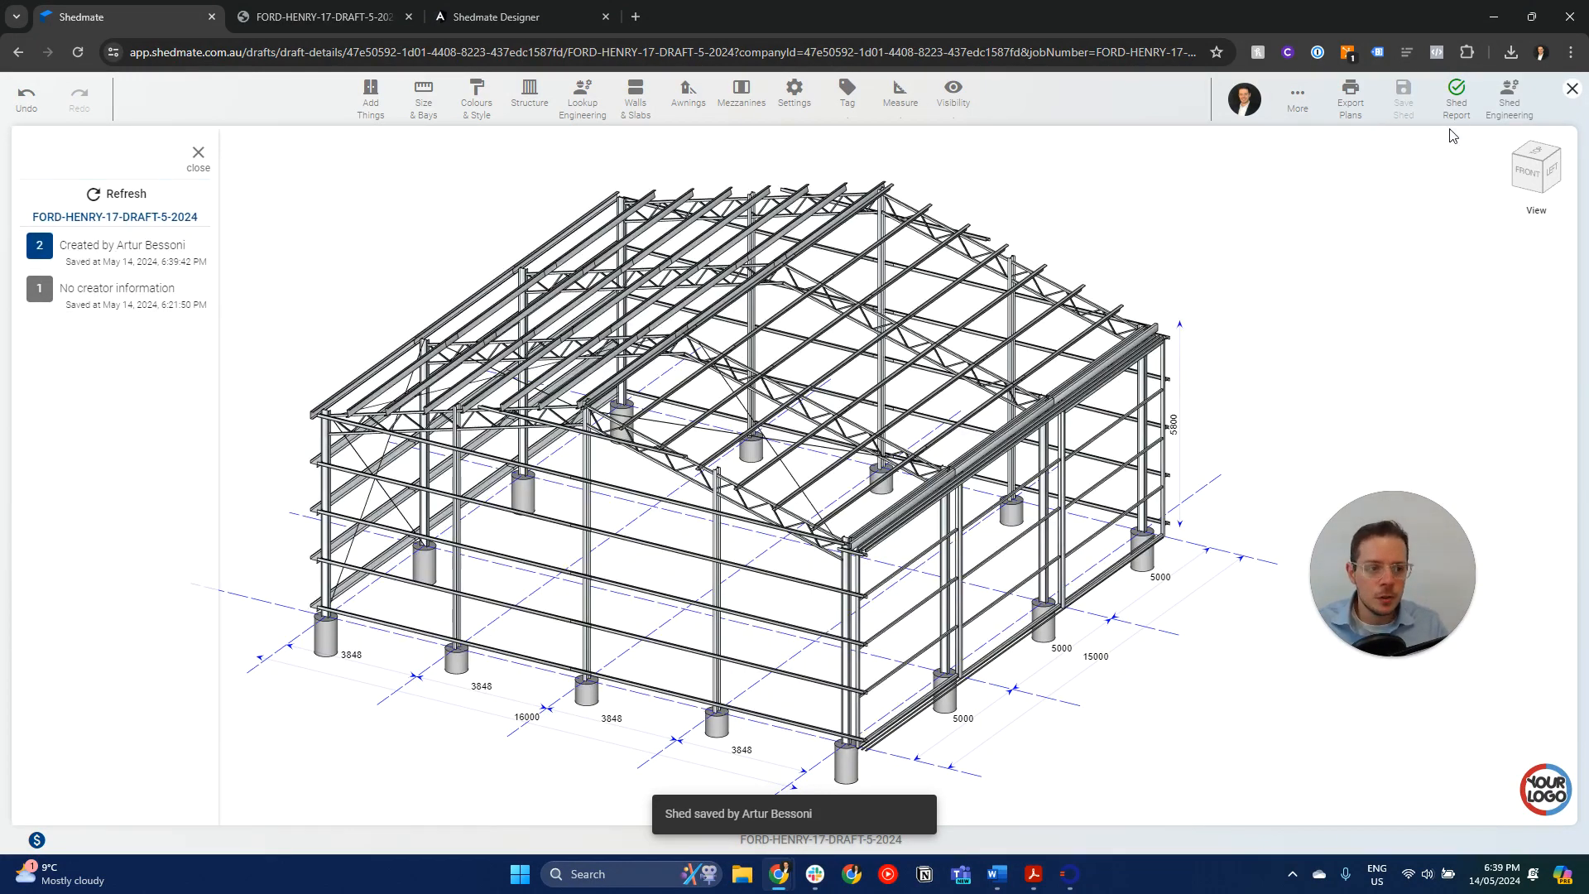
- Close the shed editor, open the draft's IFC export options and dismiss them without exporting
{"action": "left_click", "coordinate": [1571, 89]}
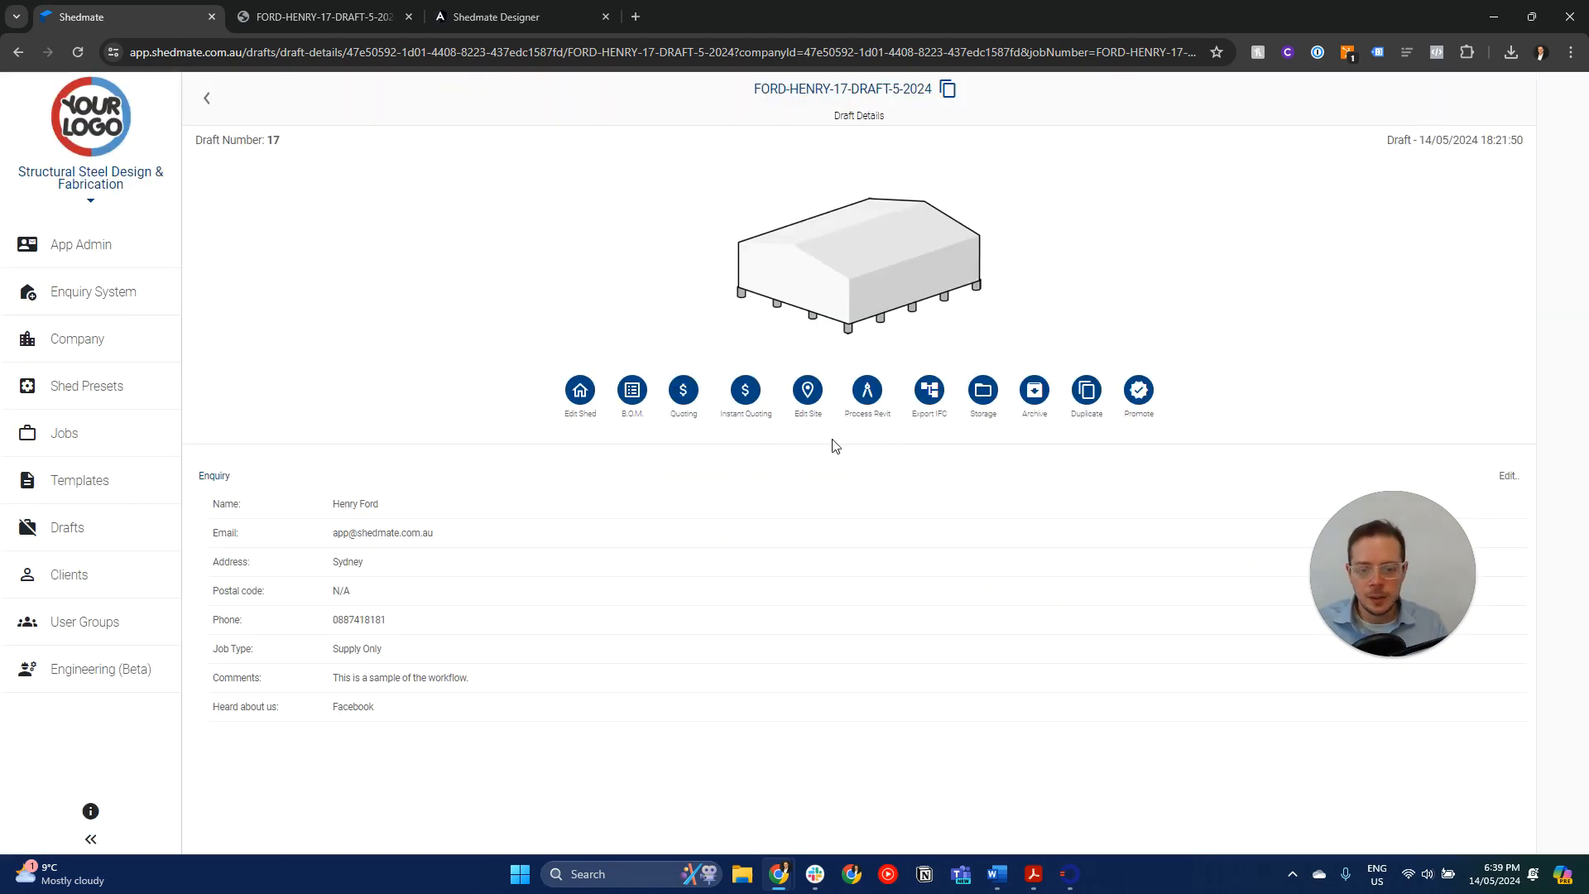
{"action": "left_click", "coordinate": [931, 393]}
{"action": "left_click", "coordinate": [1078, 284]}
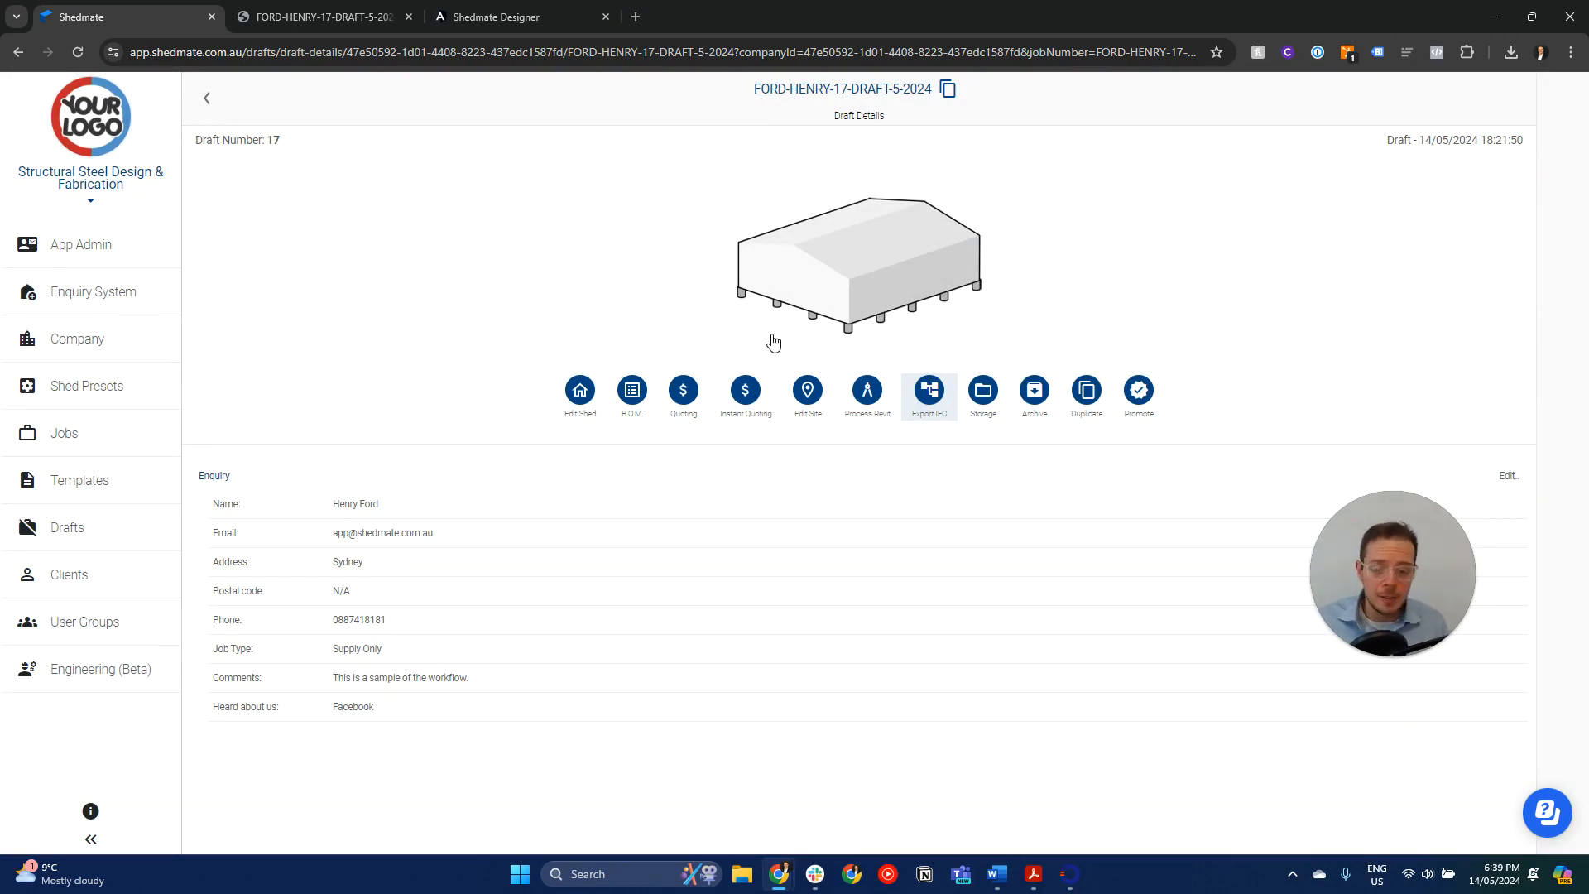
- Reopen the shed, price the modified design by group and save the quotation
{"action": "left_click", "coordinate": [792, 279]}
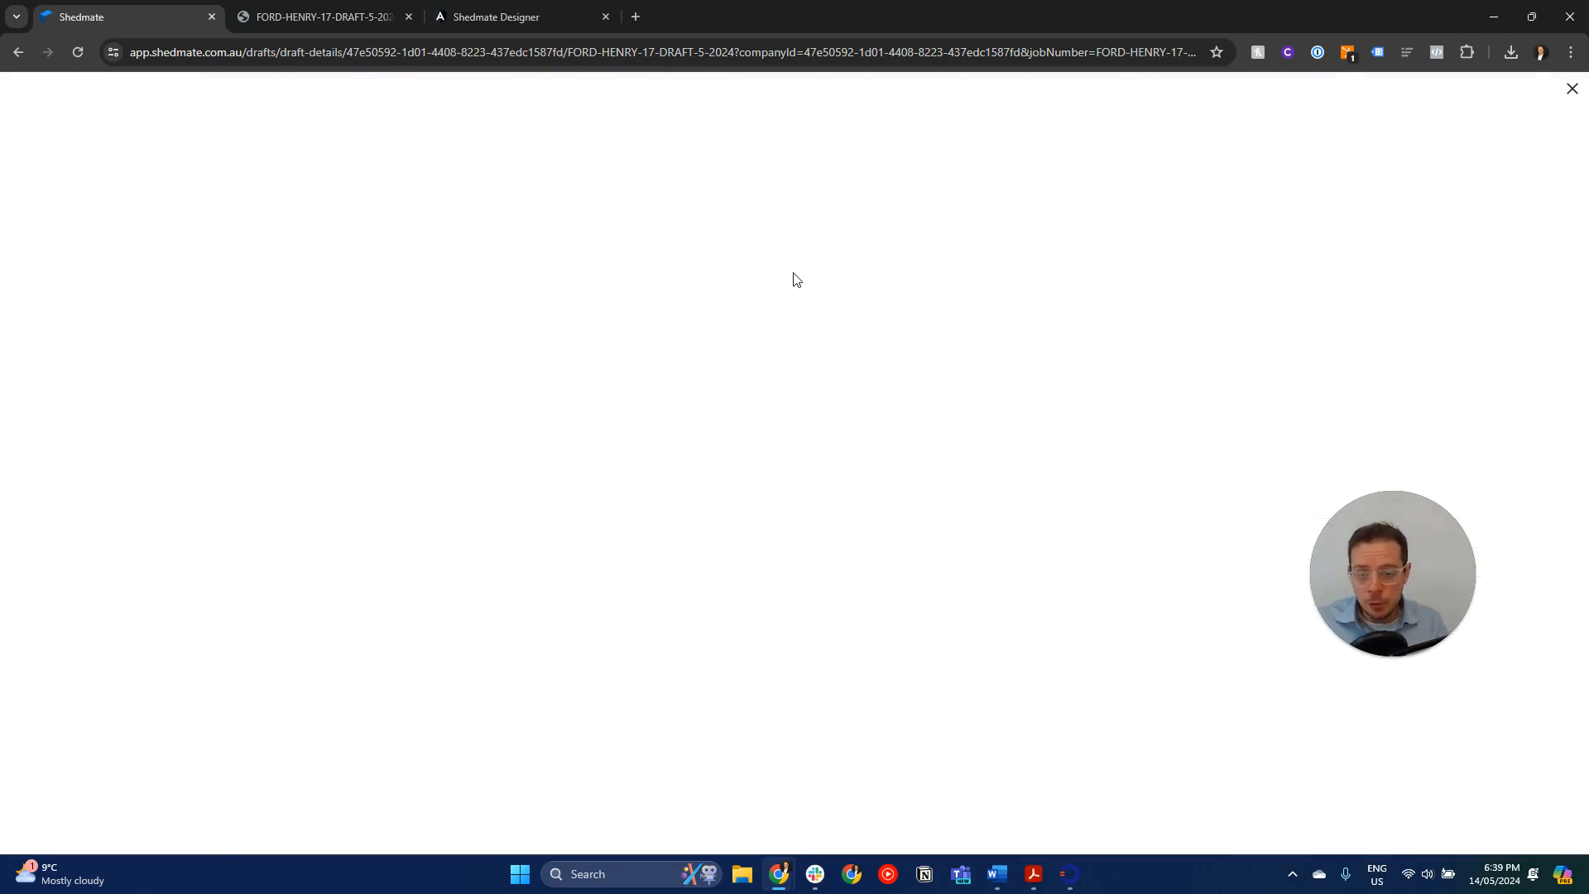
{"action": "left_click", "coordinate": [31, 840]}
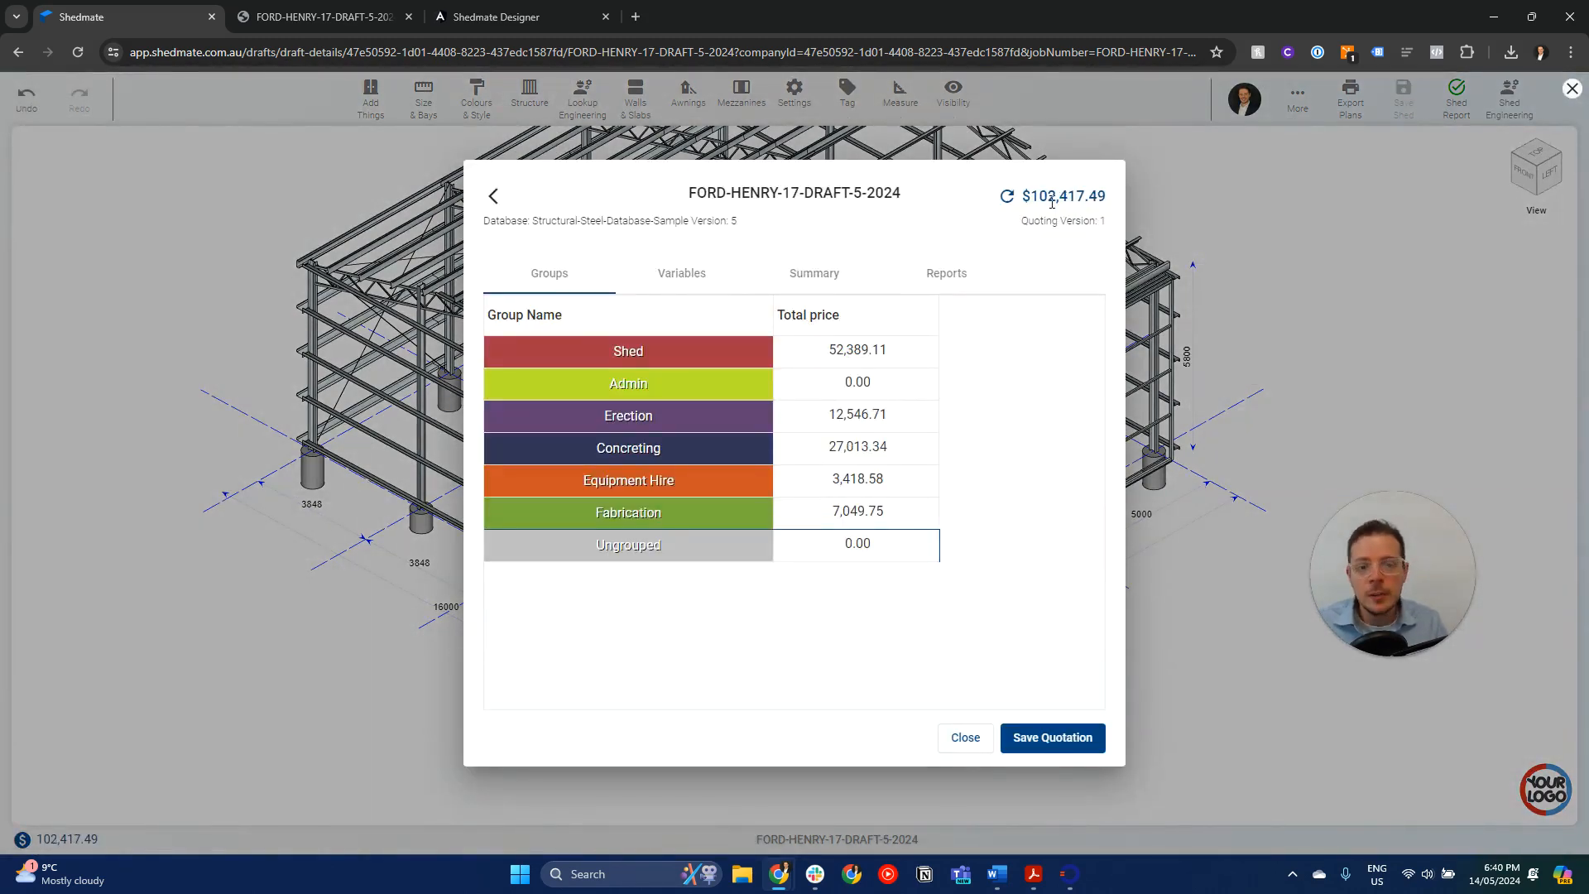
{"action": "left_click", "coordinate": [1053, 737]}
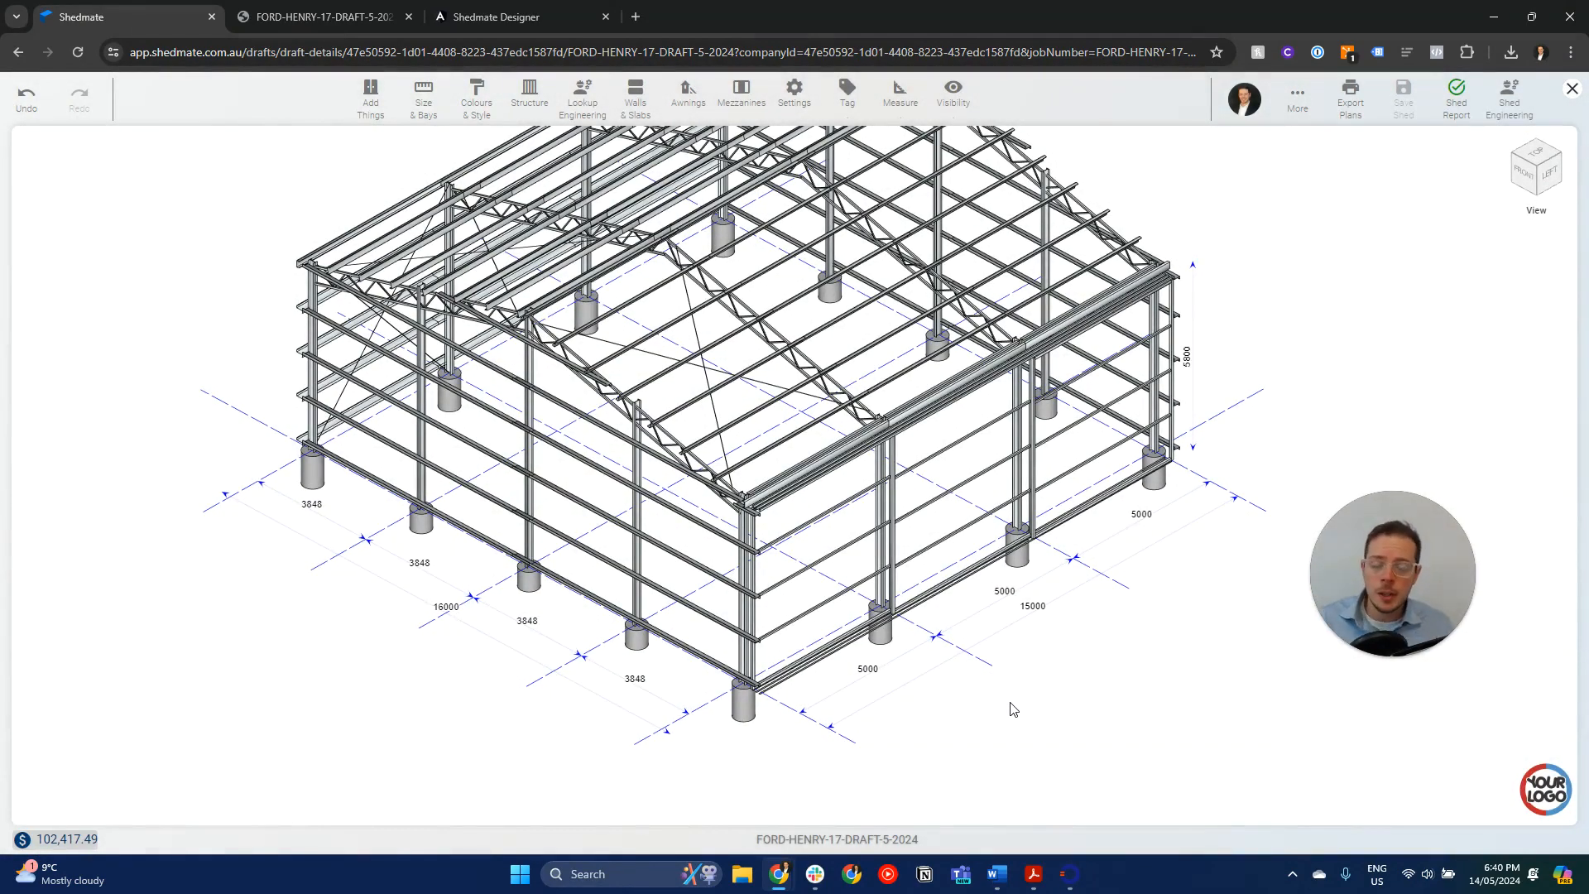
- Examine the repriced shed's steel frame in 3D and close the editor to return to the draft details
{"action": "left_click_drag", "start_coordinate": [1046, 672], "coordinate": [1013, 685]}
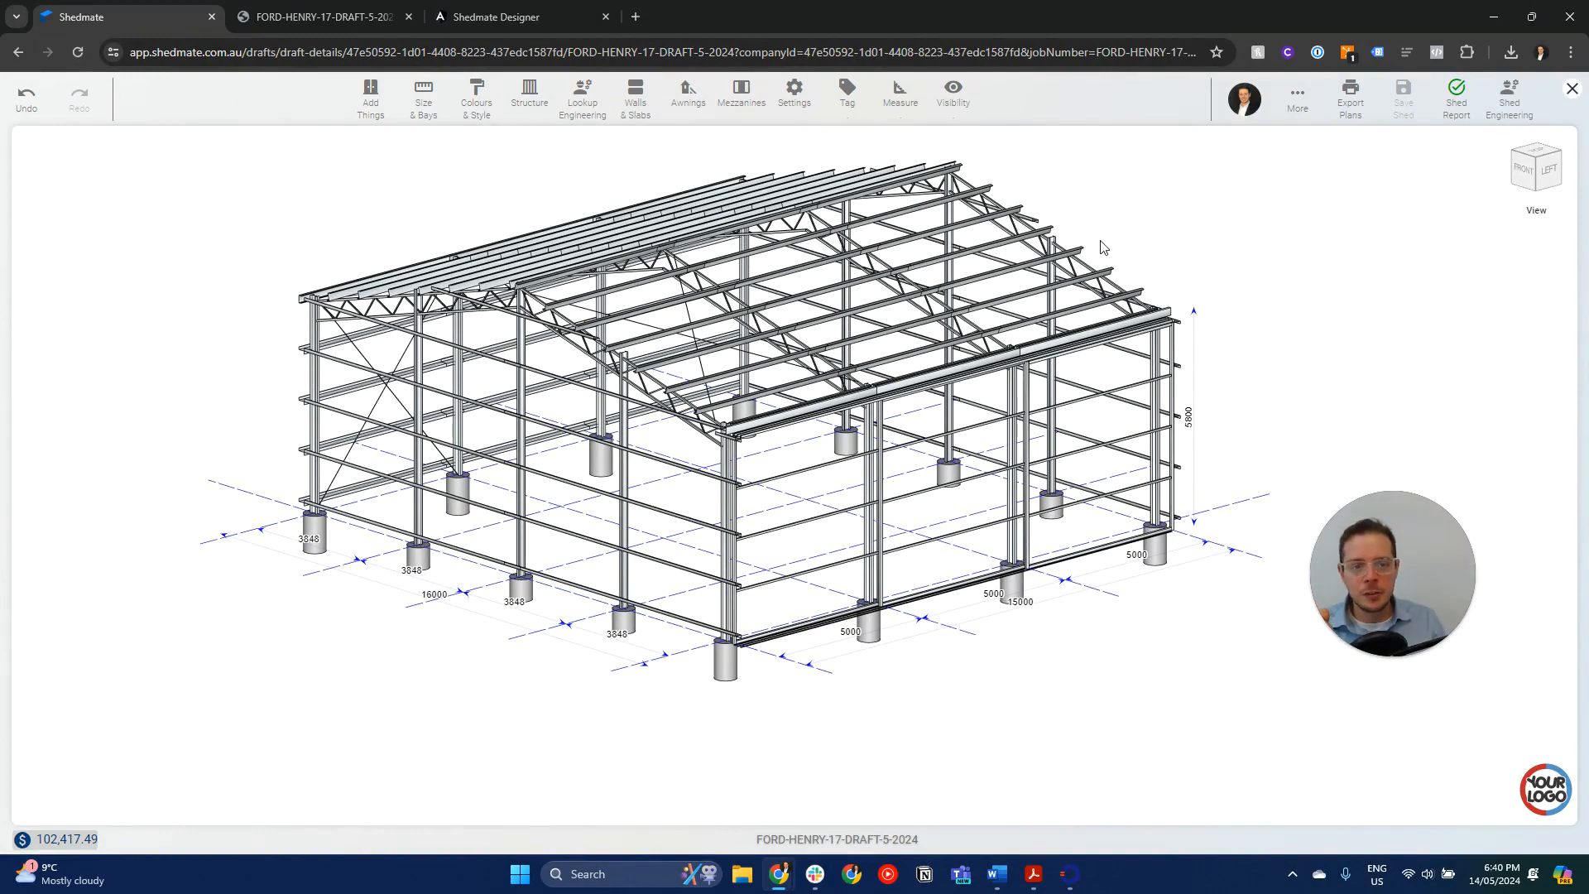
{"action": "left_click_drag", "start_coordinate": [1101, 247], "coordinate": [1142, 276]}
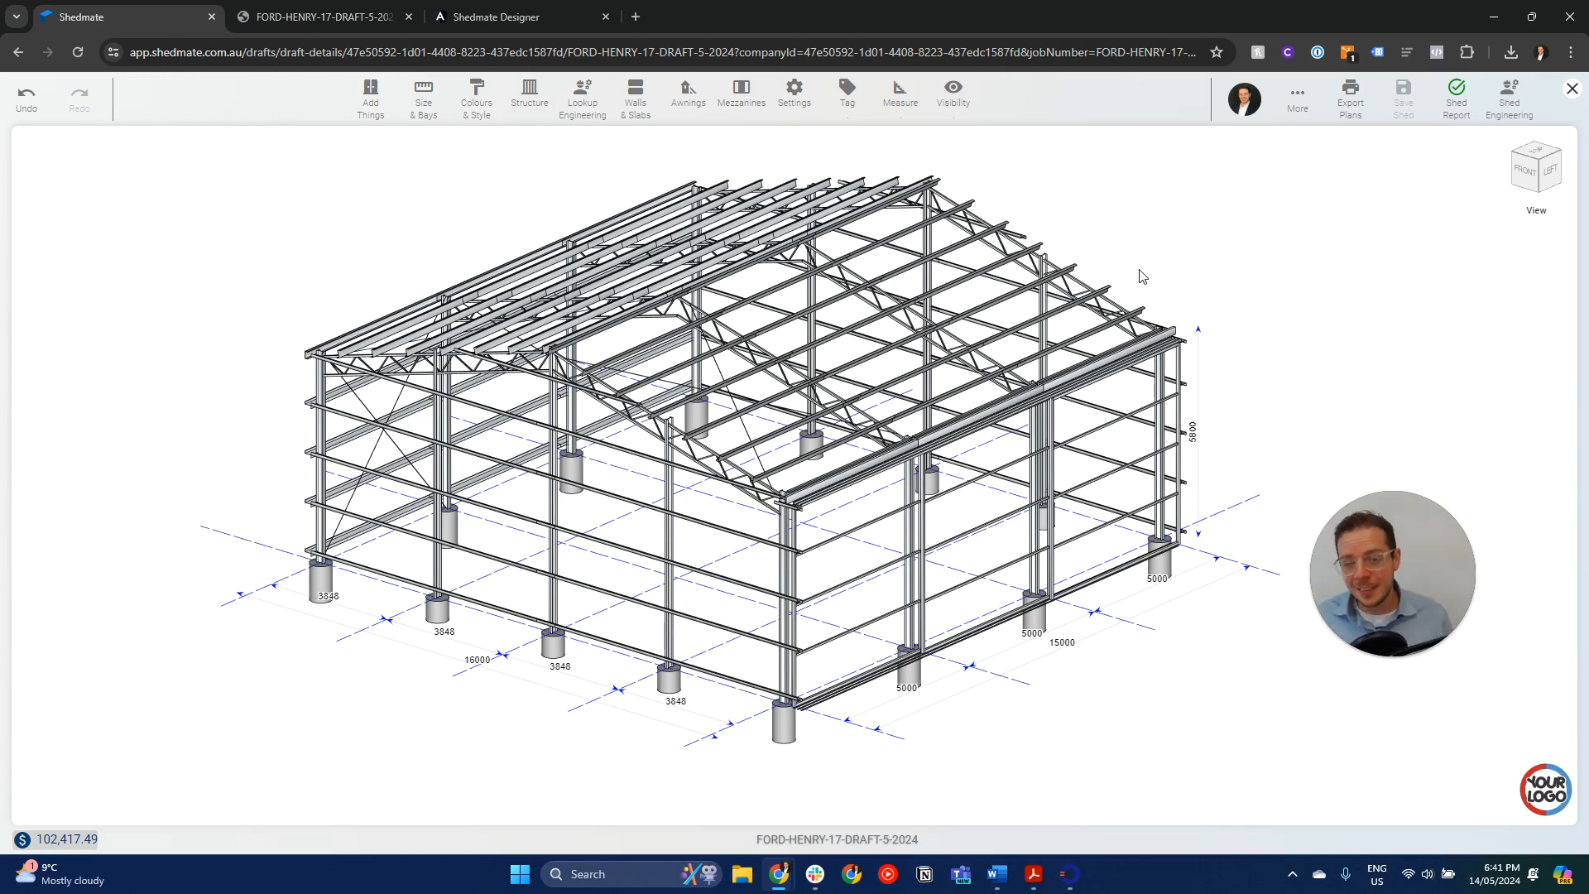
{"action": "left_click", "coordinate": [1571, 91]}
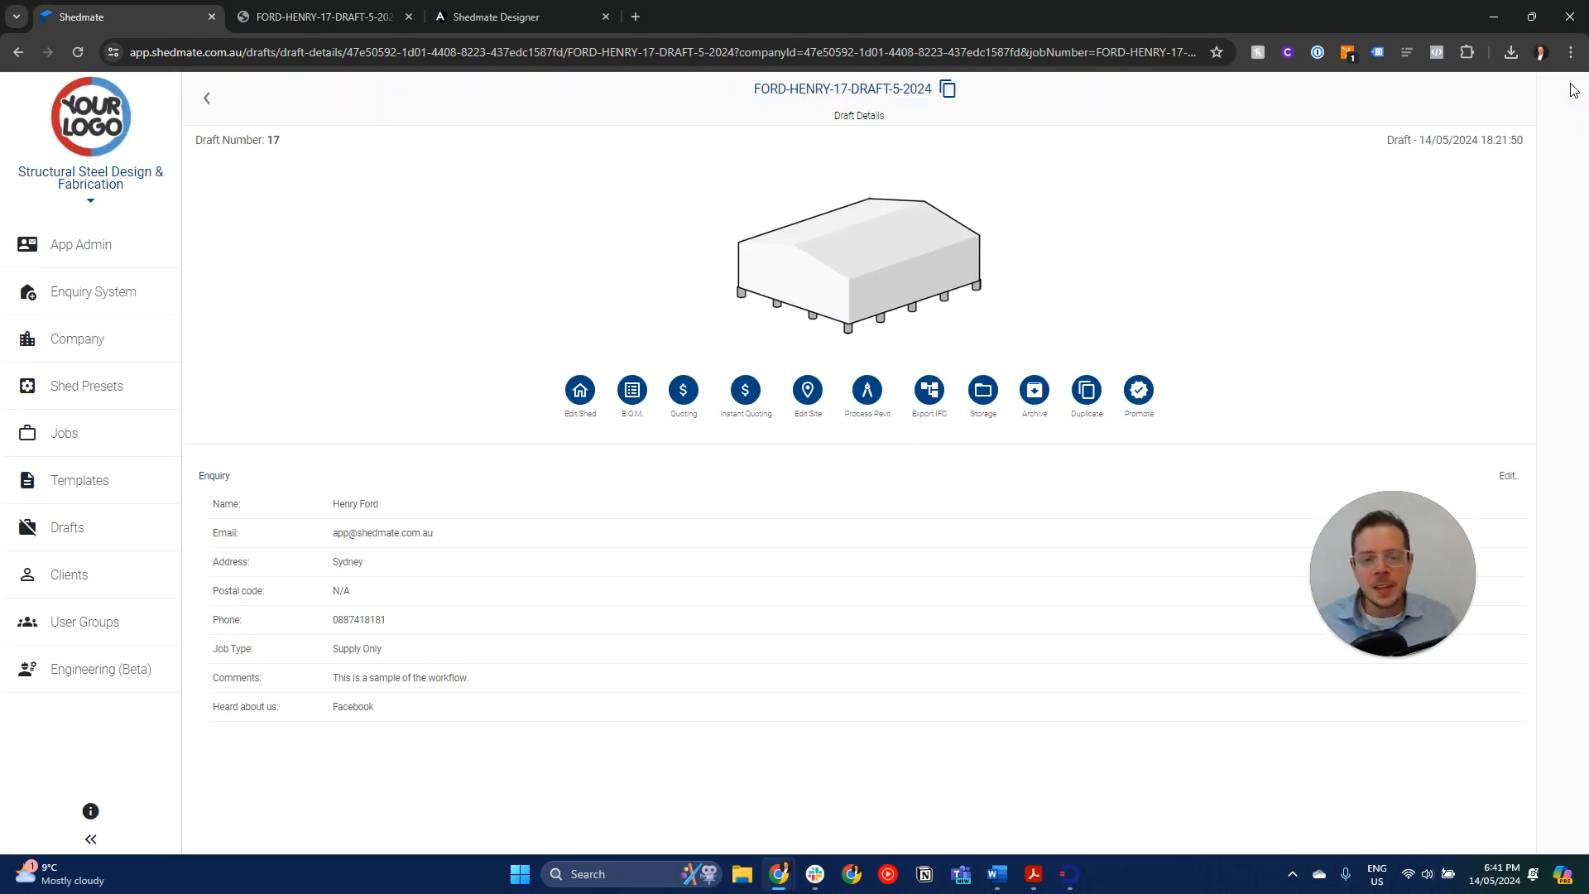